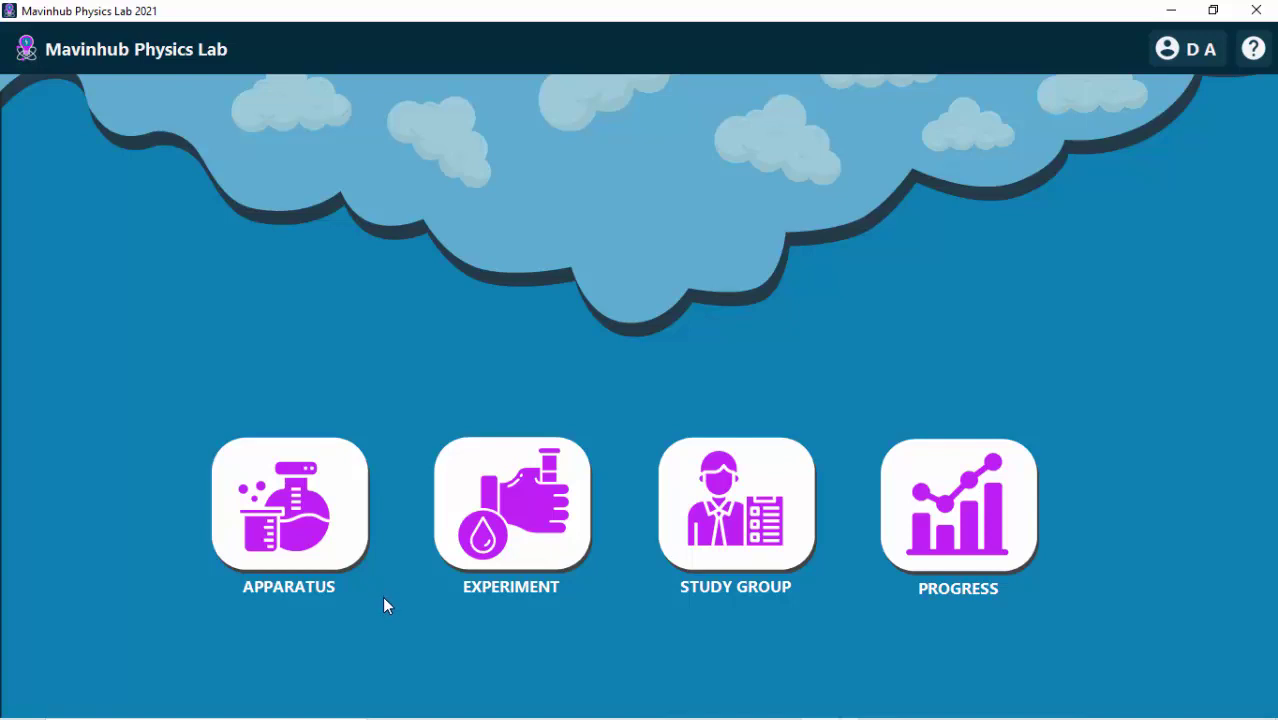
# Open the Apparatus section and display the Spring Balance introduction from the Mass And Weight category
pyautogui.click(304, 519)
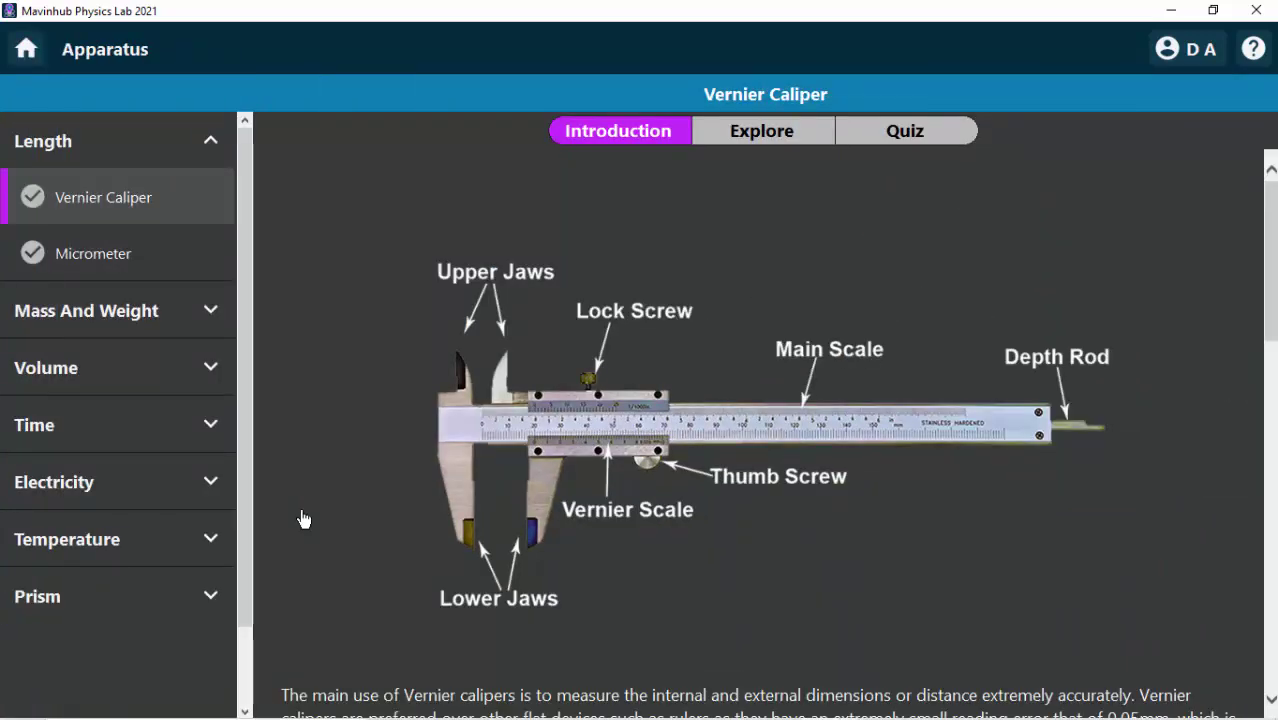
pyautogui.press('XF86MonBrightnessUp')
pyautogui.press('XF86MonBrightnessUp')
pyautogui.press('XF86MonBrightnessUp')
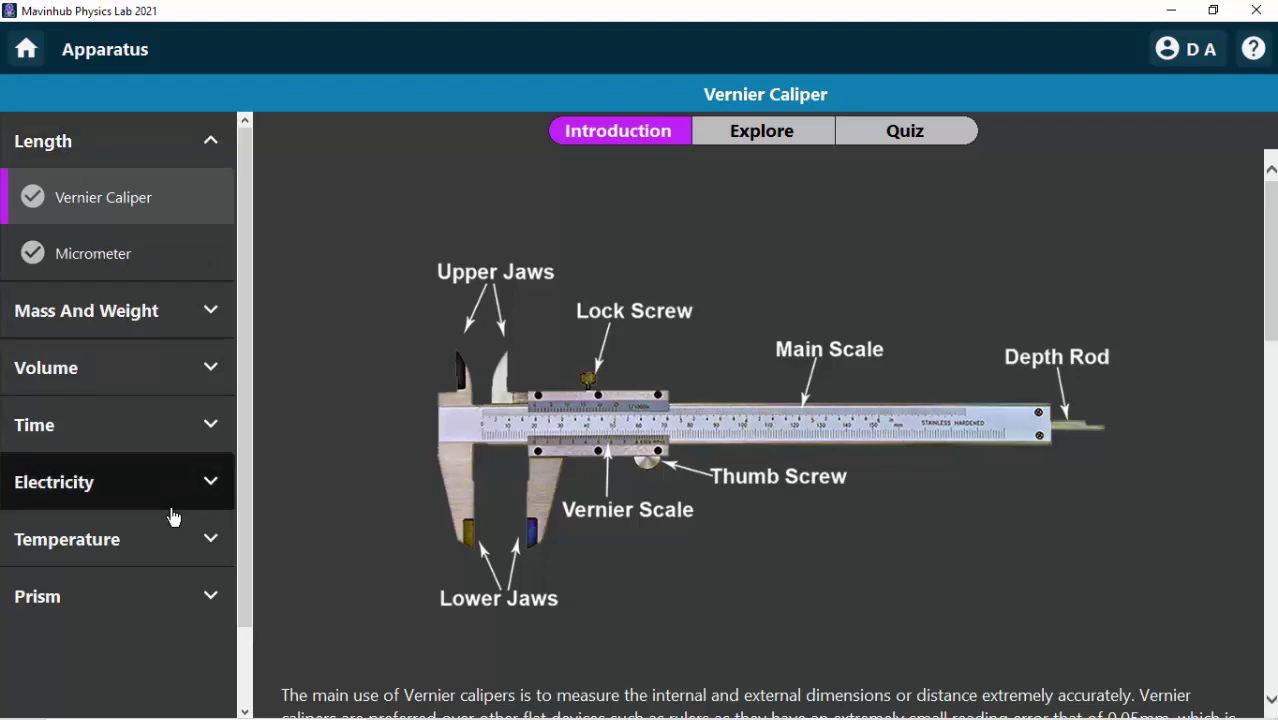
pyautogui.click(110, 300)
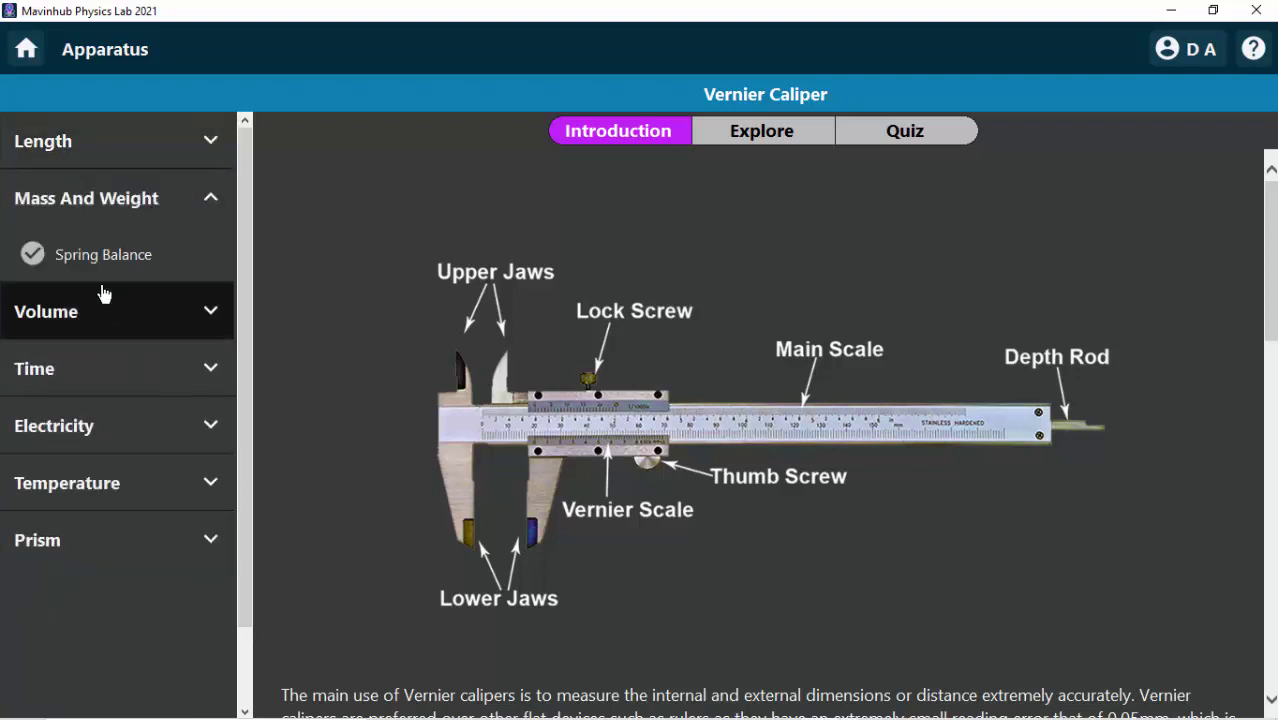
pyautogui.click(94, 272)
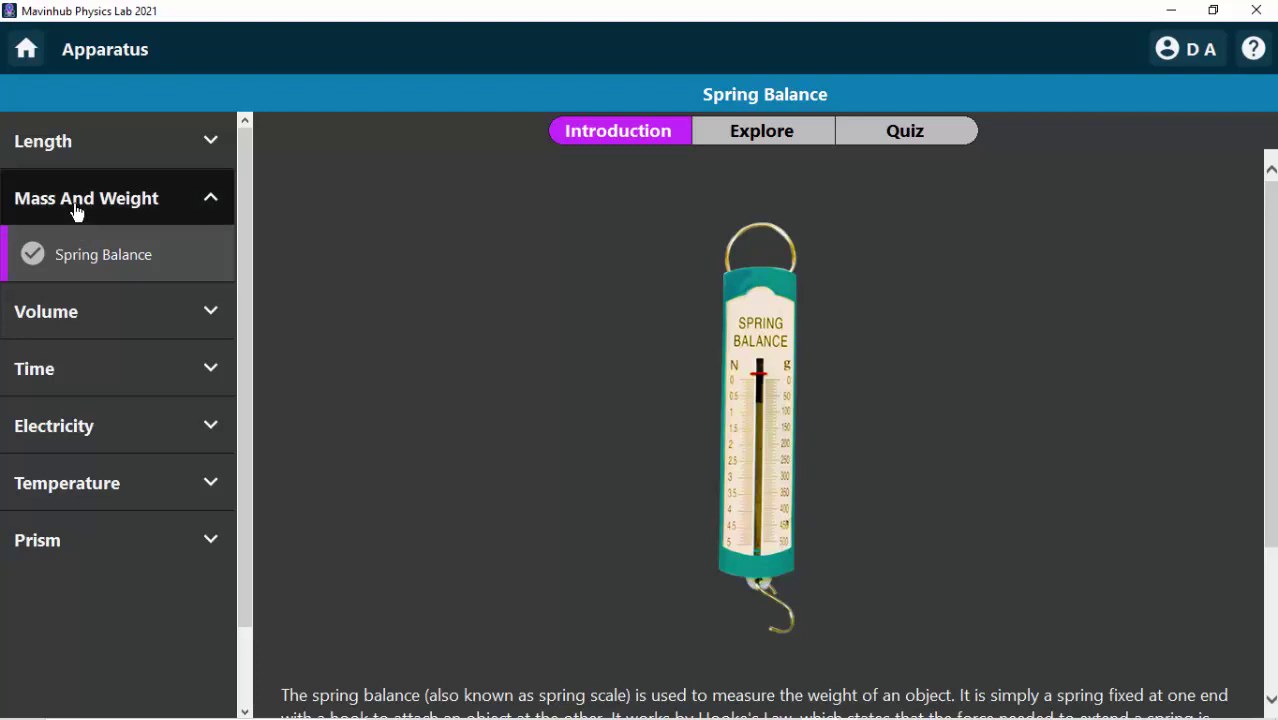
# Look through the instruments listed under the Volume, Time and Electricity apparatus categories
pyautogui.click(96, 318)
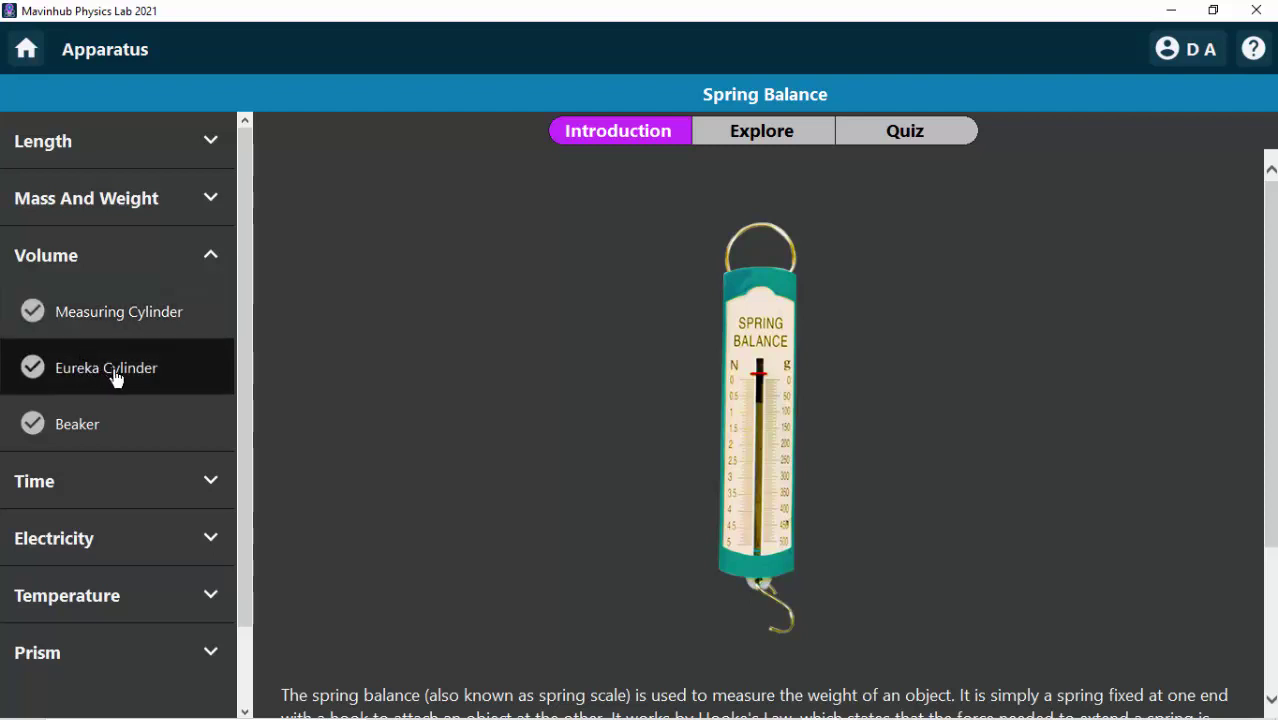
pyautogui.click(114, 270)
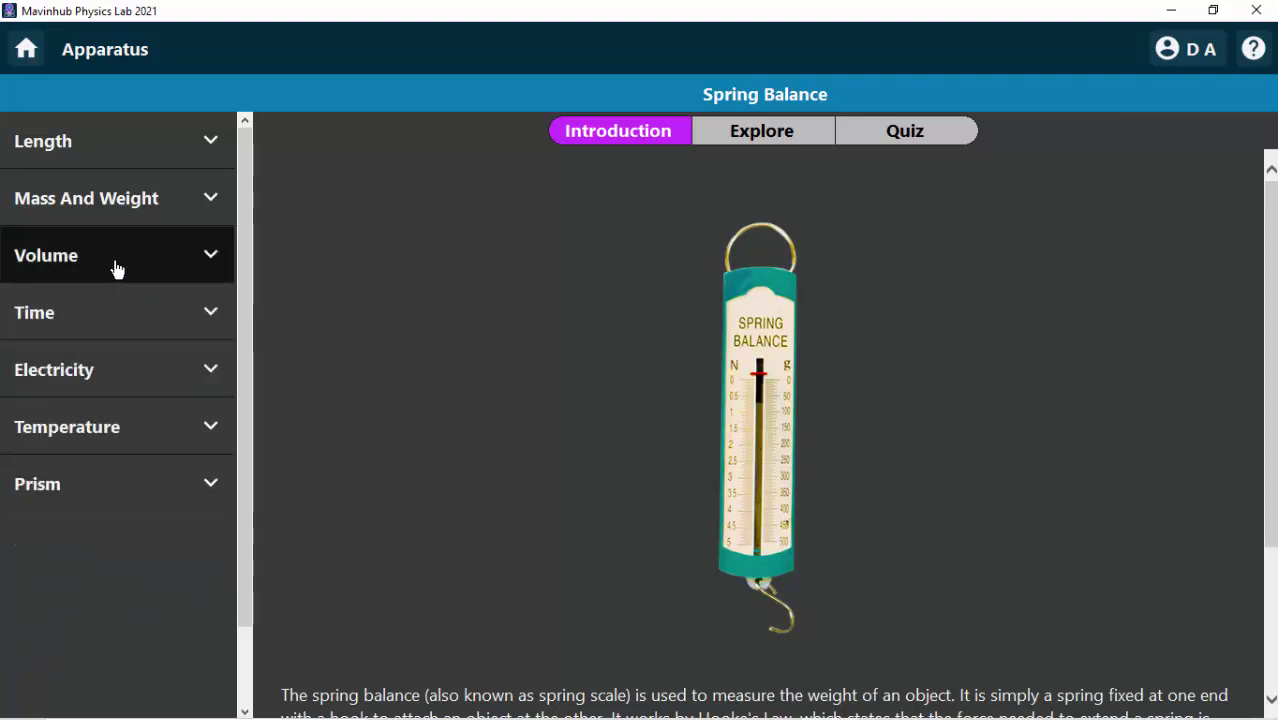
pyautogui.click(114, 305)
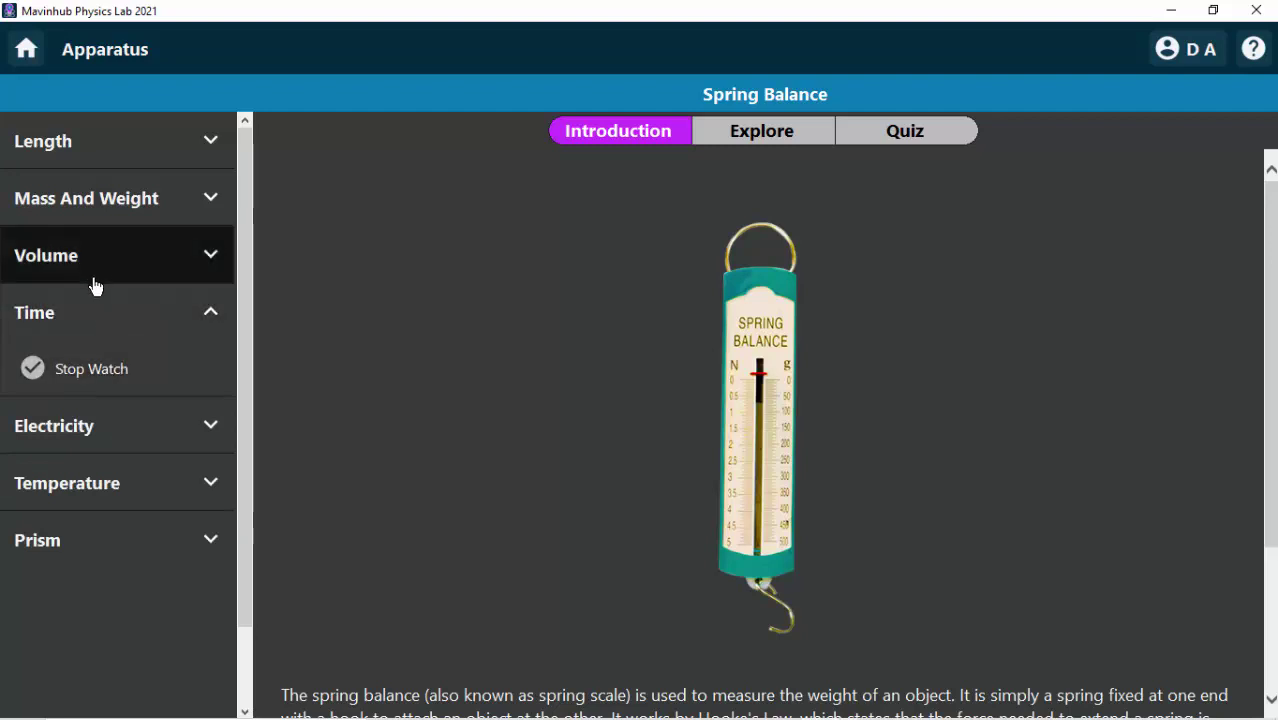
pyautogui.click(88, 310)
pyautogui.click(82, 372)
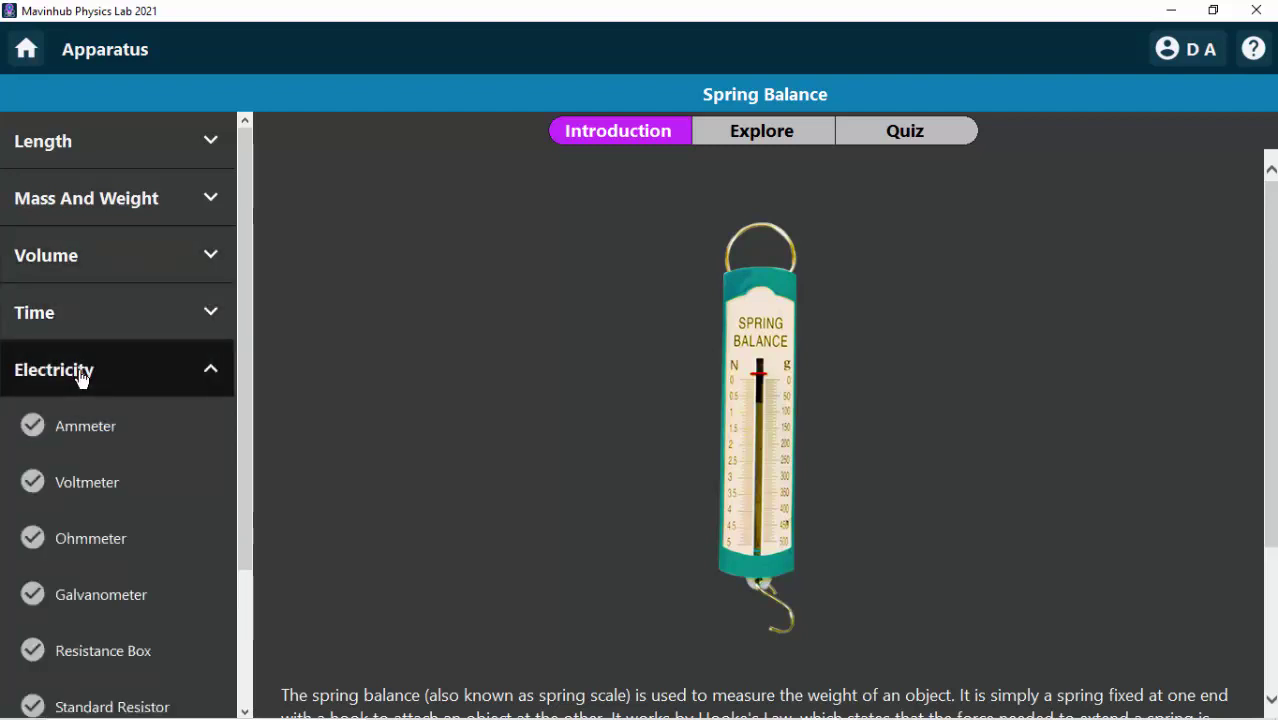
pyautogui.moveTo(245, 393)
pyautogui.mouseDown()
pyautogui.moveTo(245, 466)
pyautogui.moveTo(244, 373)
pyautogui.mouseUp()
pyautogui.click(171, 377)
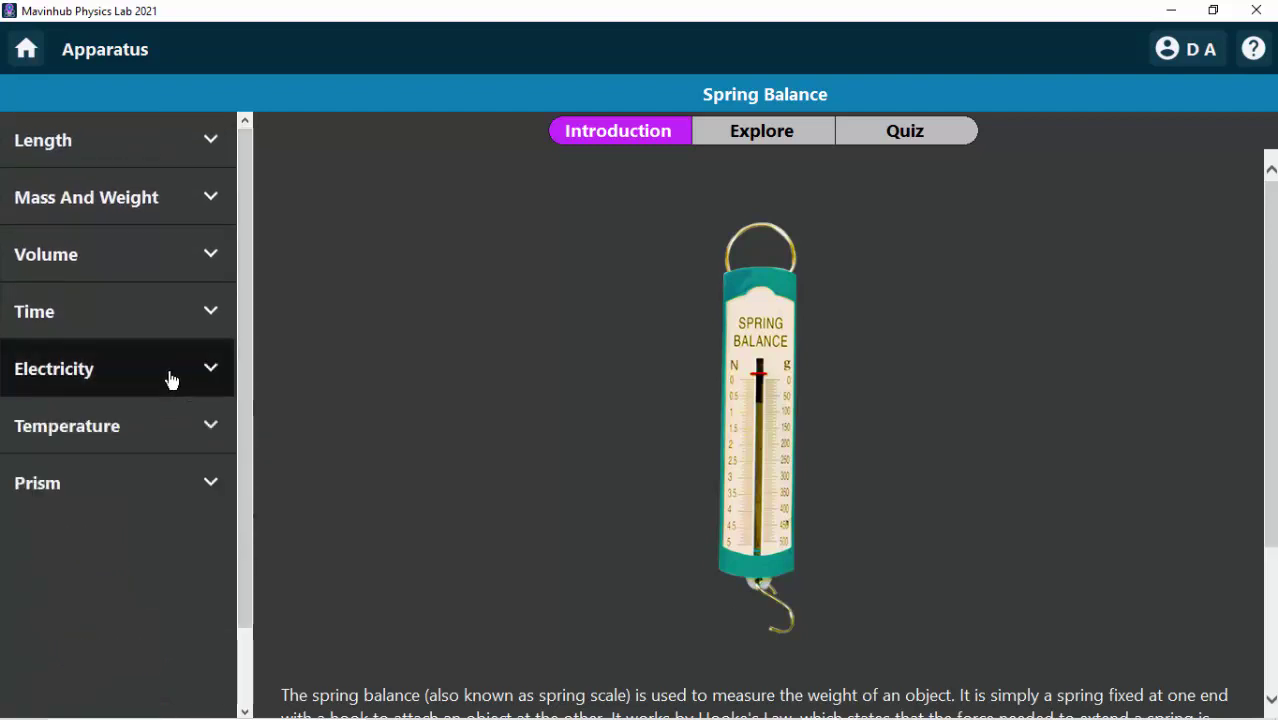
# Open the Micrometer introduction in the Length category and read its description, parts and precautions
pyautogui.click(165, 163)
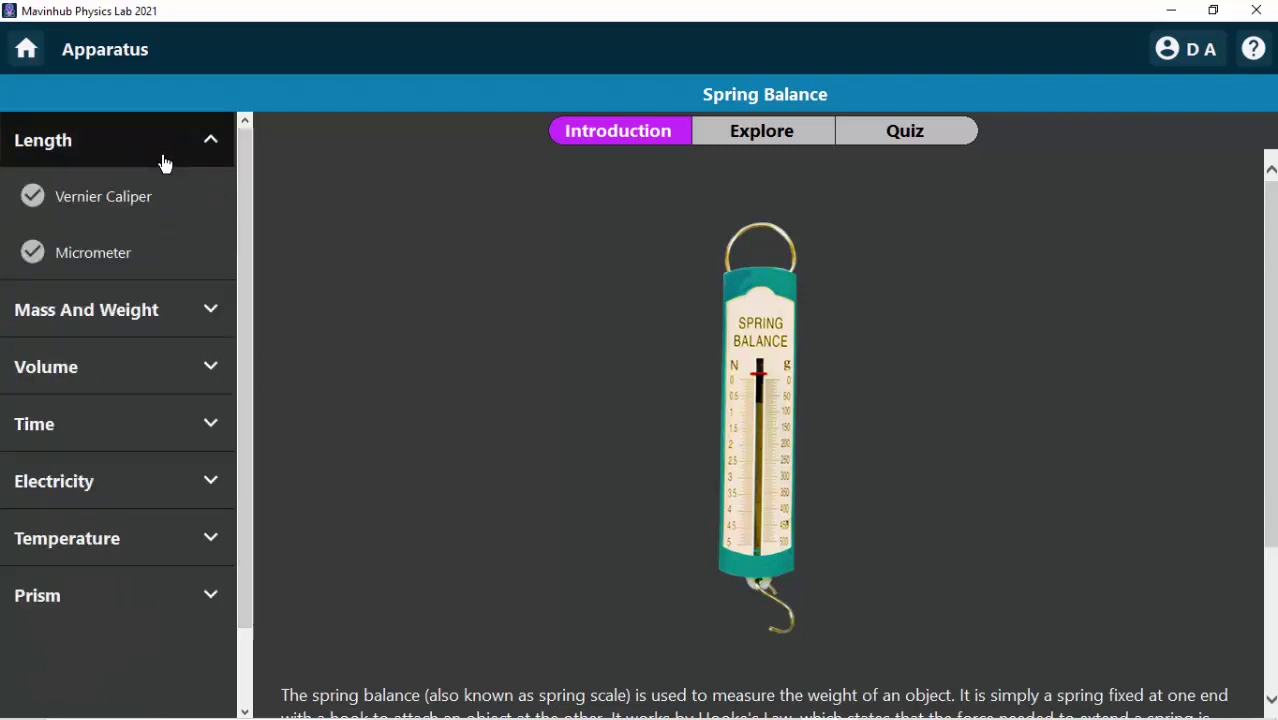
pyautogui.click(120, 262)
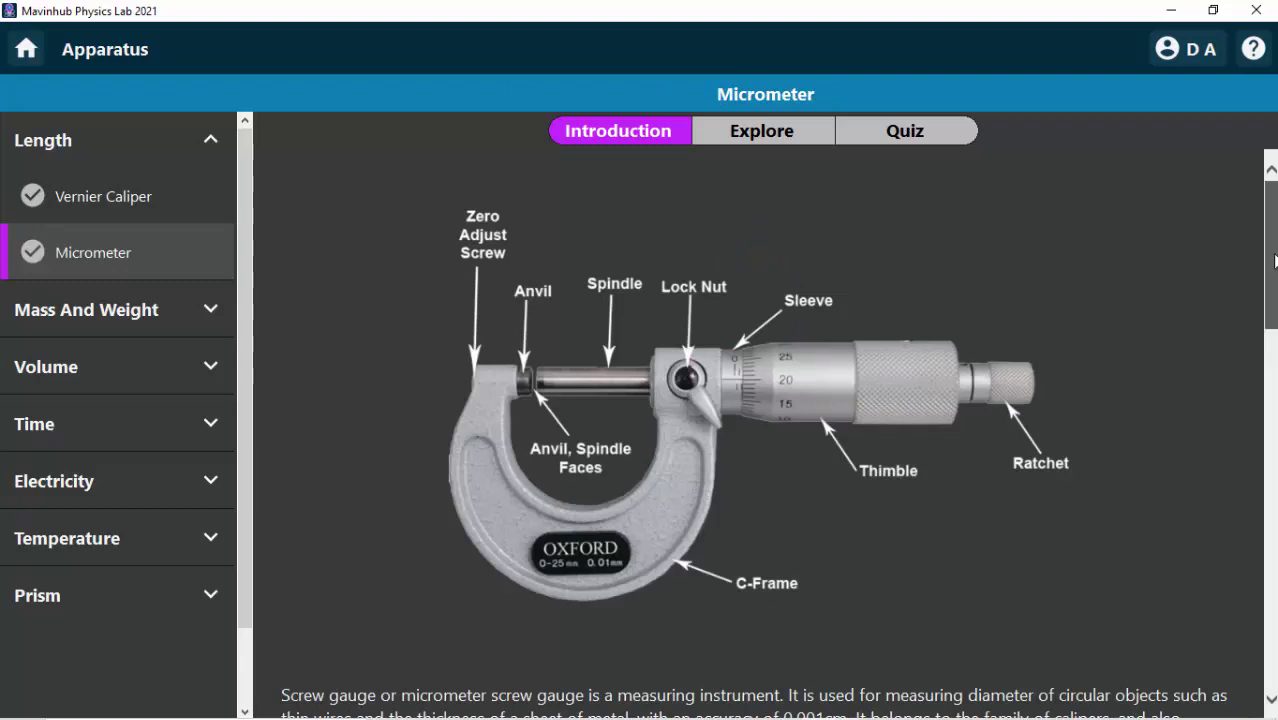
pyautogui.moveTo(1274, 241); pyautogui.dragTo(1274, 291)
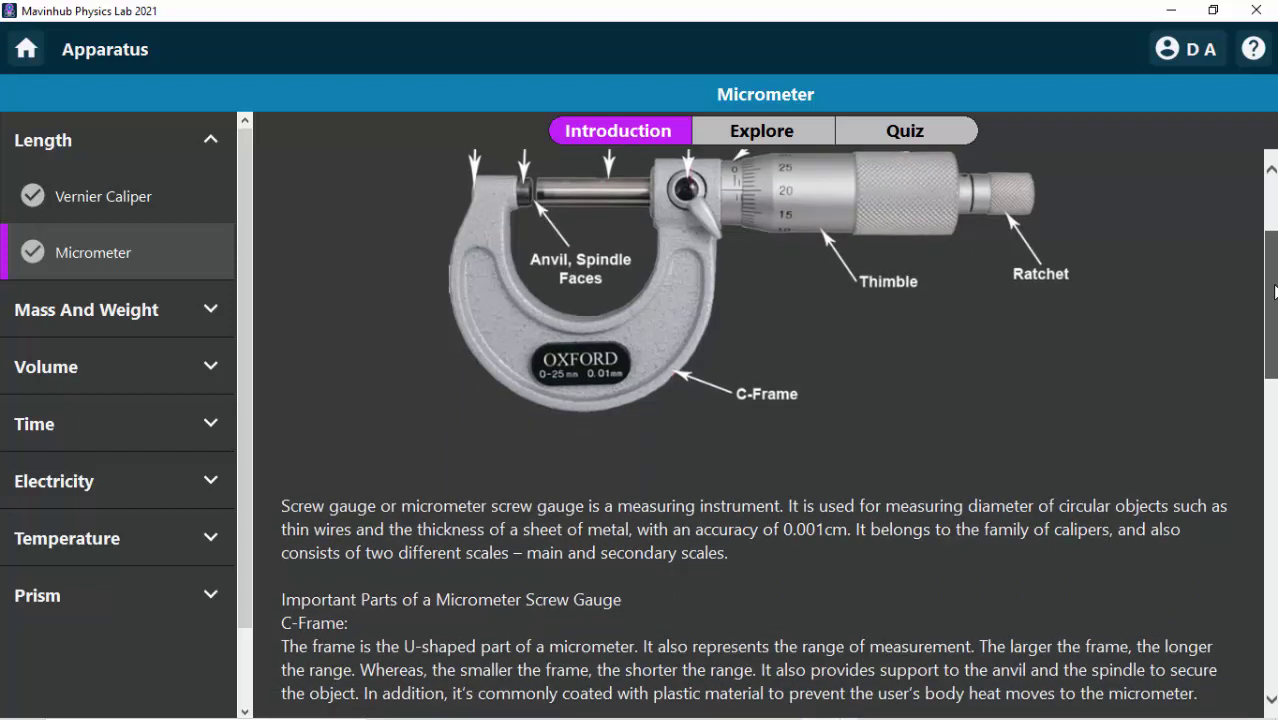
pyautogui.moveTo(1274, 291); pyautogui.dragTo(1274, 311)
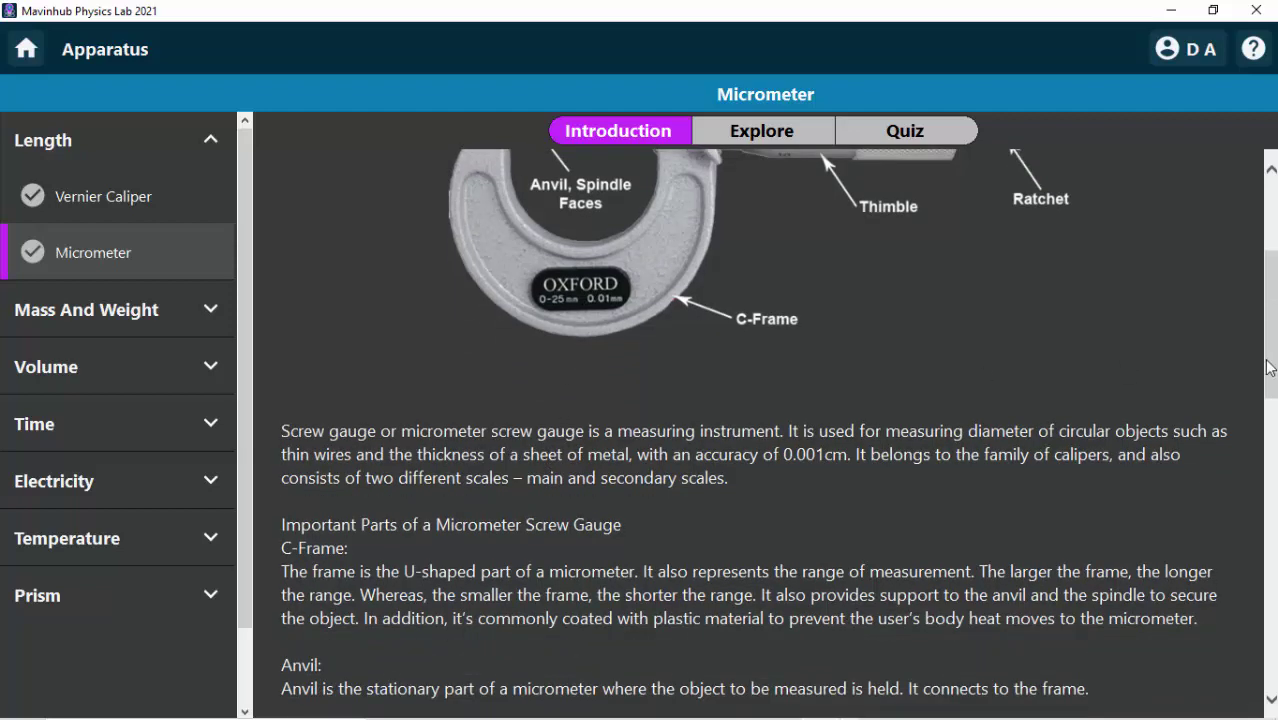
pyautogui.moveTo(1274, 327); pyautogui.dragTo(1275, 610)
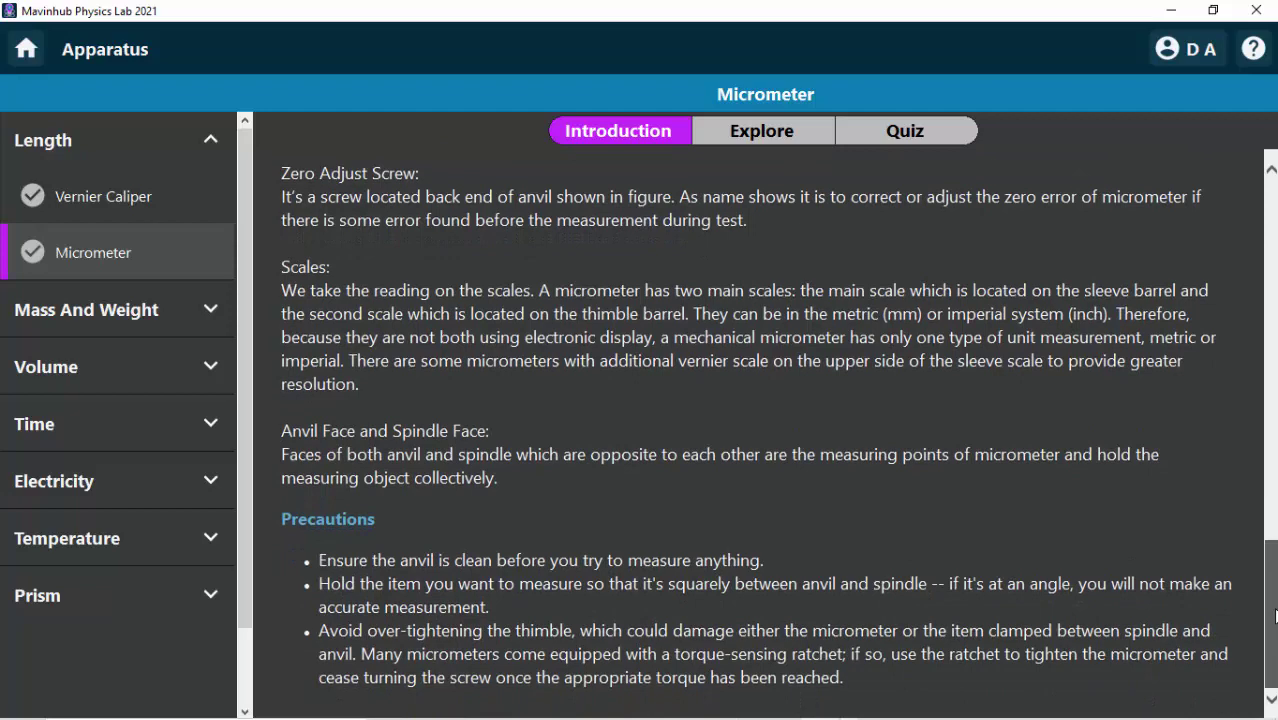
pyautogui.moveTo(1275, 615); pyautogui.dragTo(1270, 273)
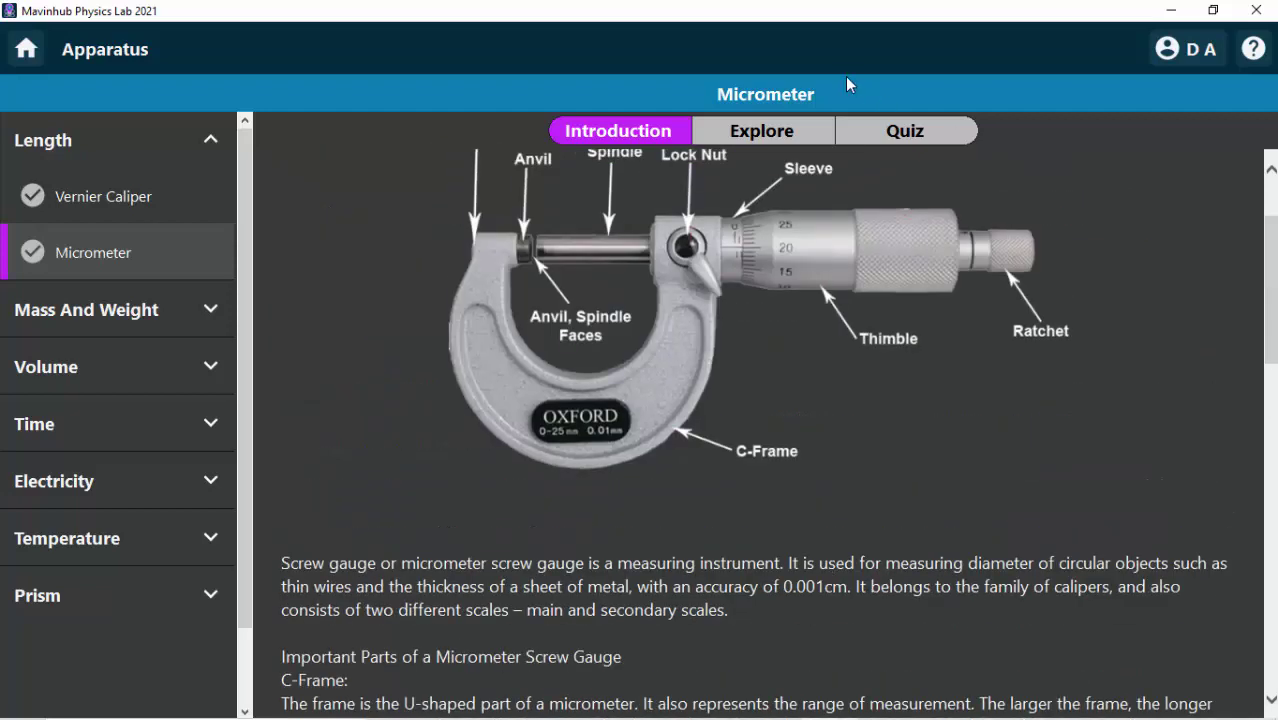
# Explore the interactive micrometer and adjust its opening to 4.31 mm
pyautogui.click(777, 133)
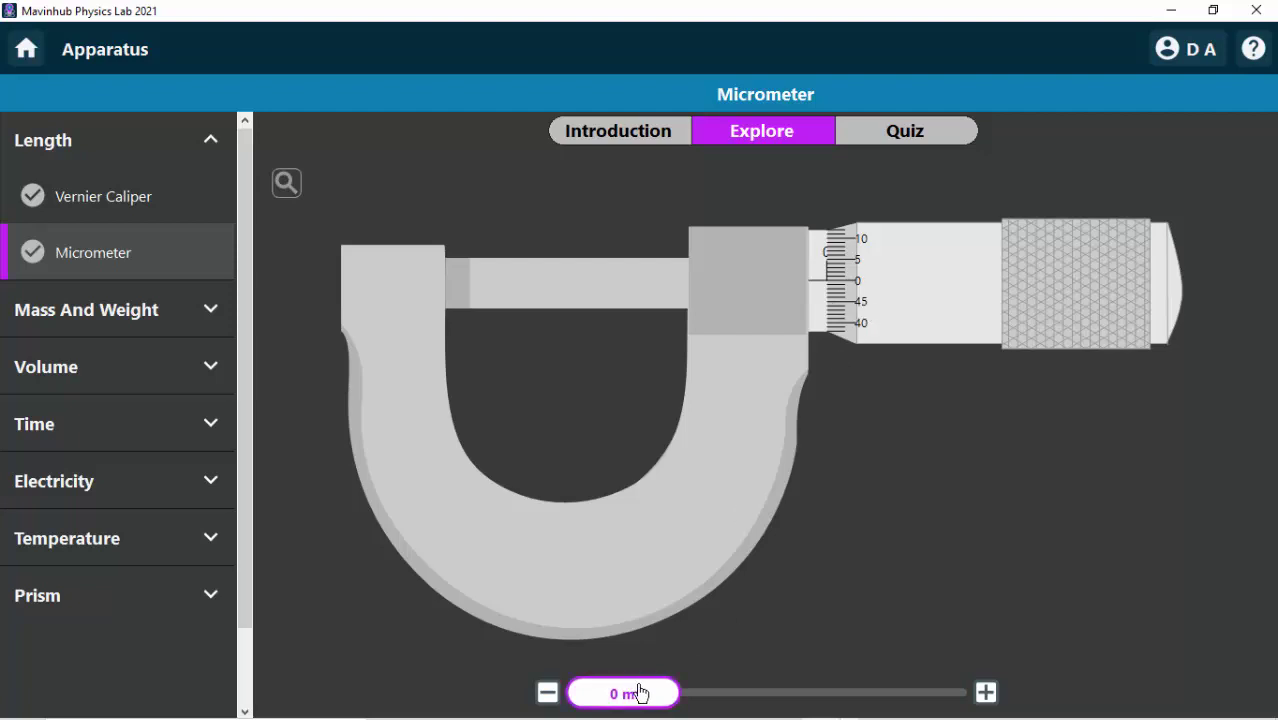
pyautogui.moveTo(640, 694); pyautogui.dragTo(727, 697)
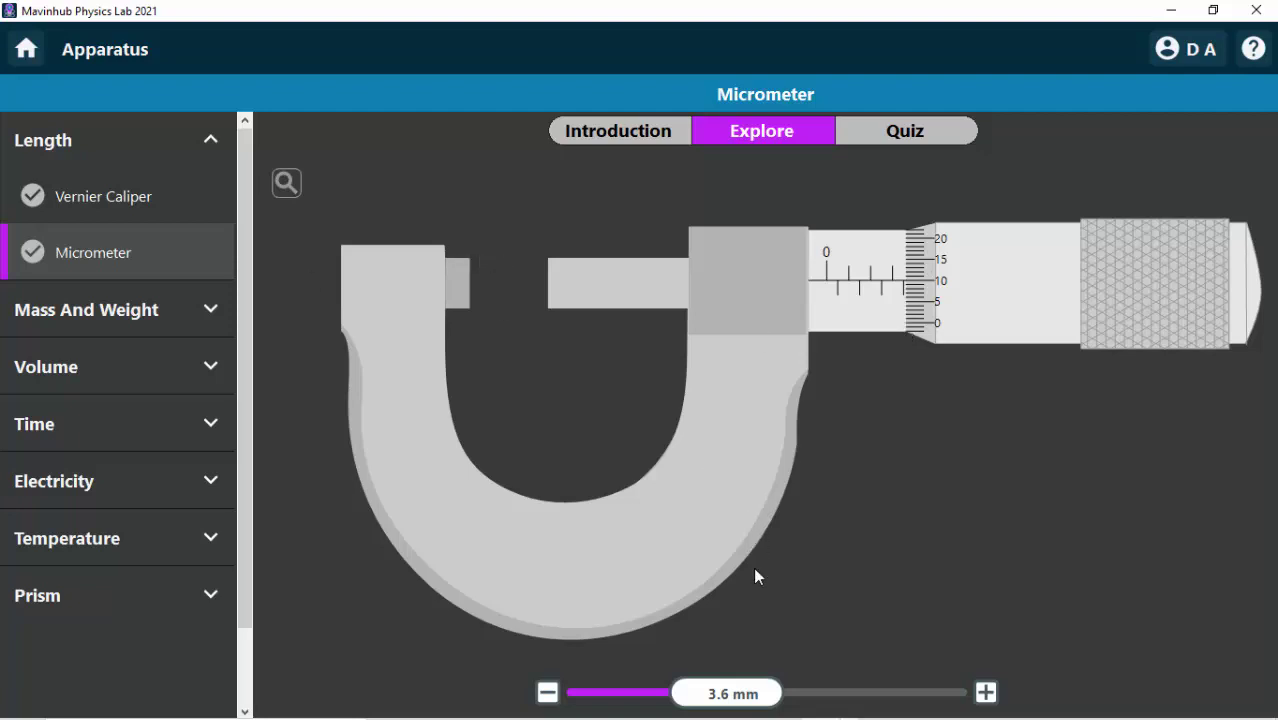
pyautogui.moveTo(733, 695); pyautogui.dragTo(741, 695)
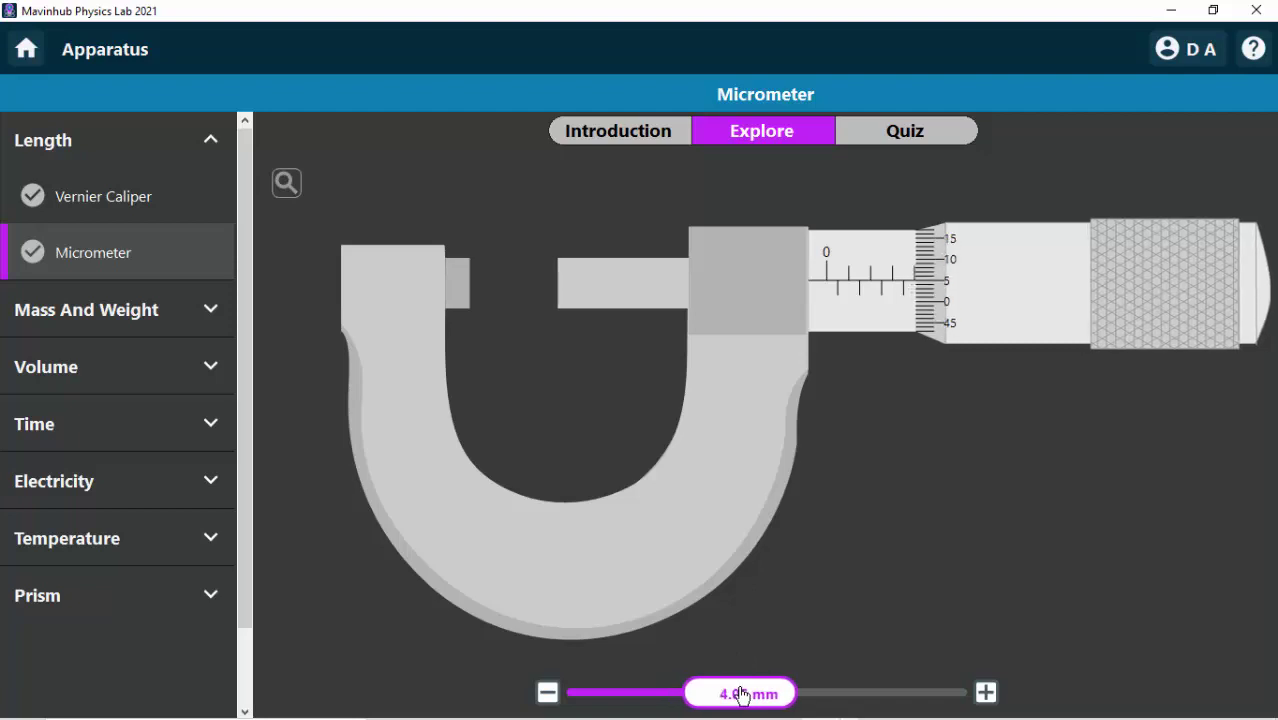
pyautogui.moveTo(741, 695); pyautogui.dragTo(750, 695)
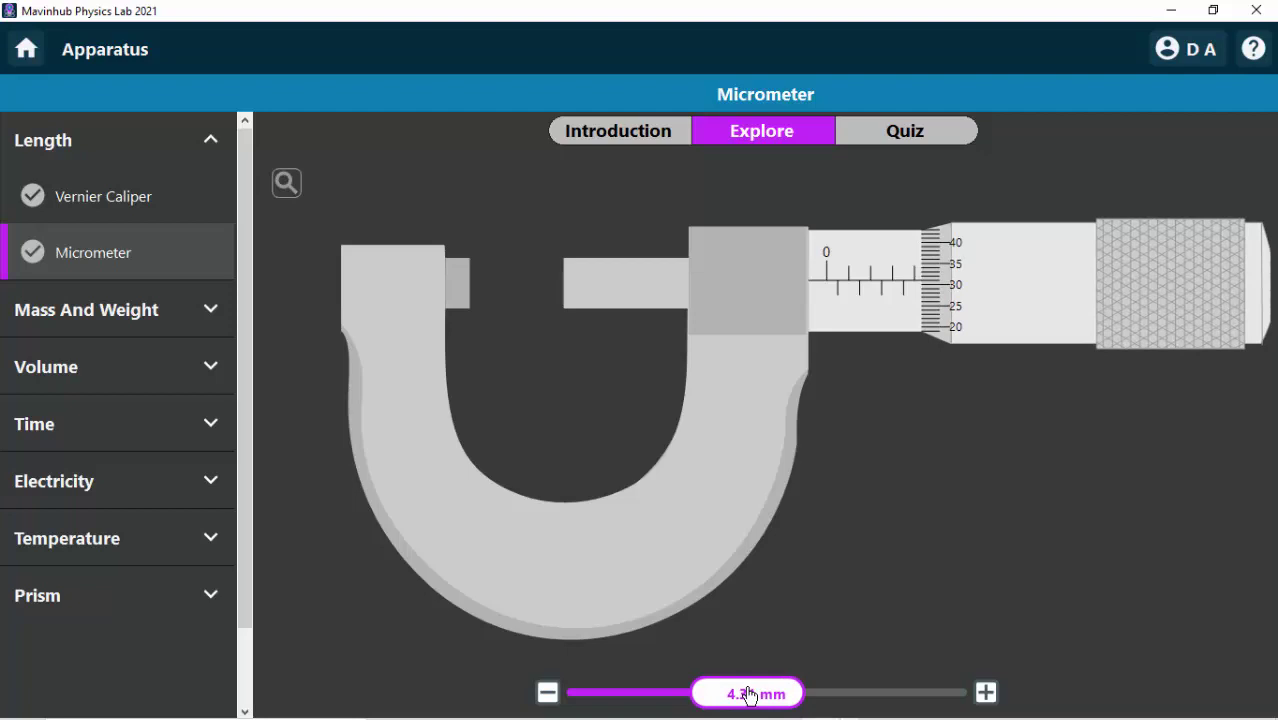
pyautogui.moveTo(750, 694); pyautogui.dragTo(751, 694)
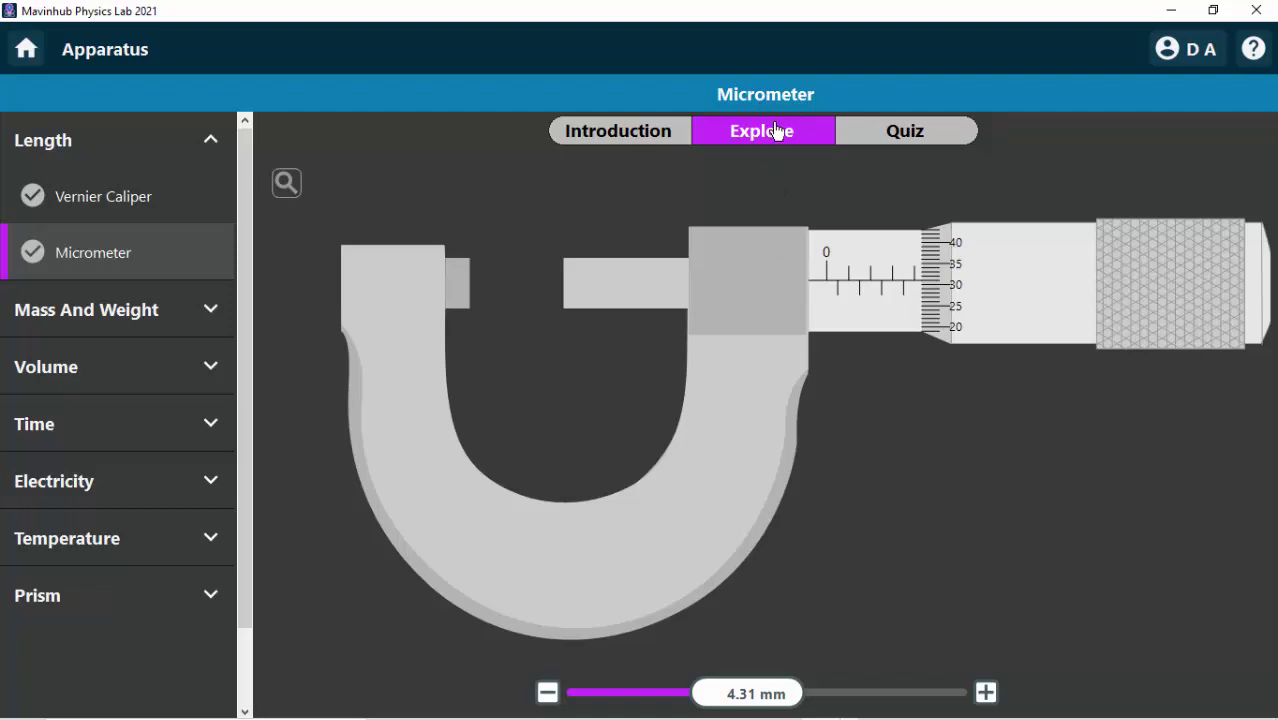
# Start the micrometer quiz, submit 6 mm as the first reading, and inspect the scale with the magnifier
pyautogui.click(883, 135)
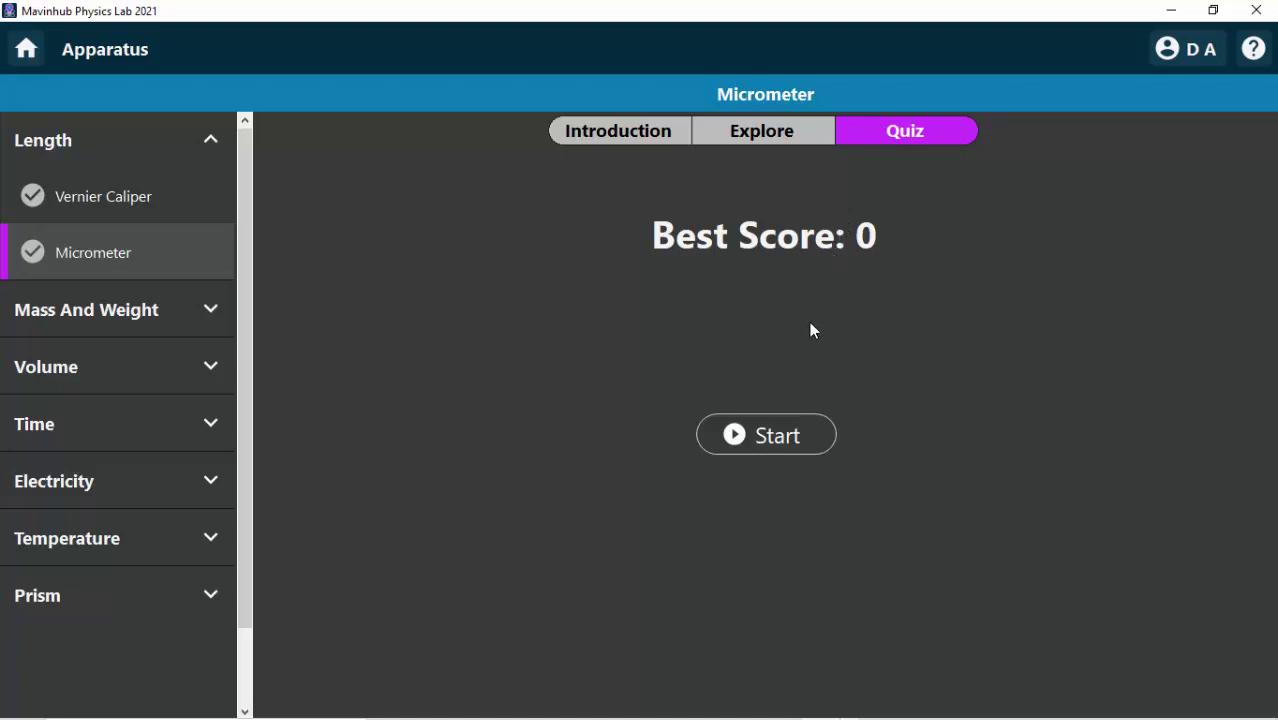
pyautogui.click(763, 440)
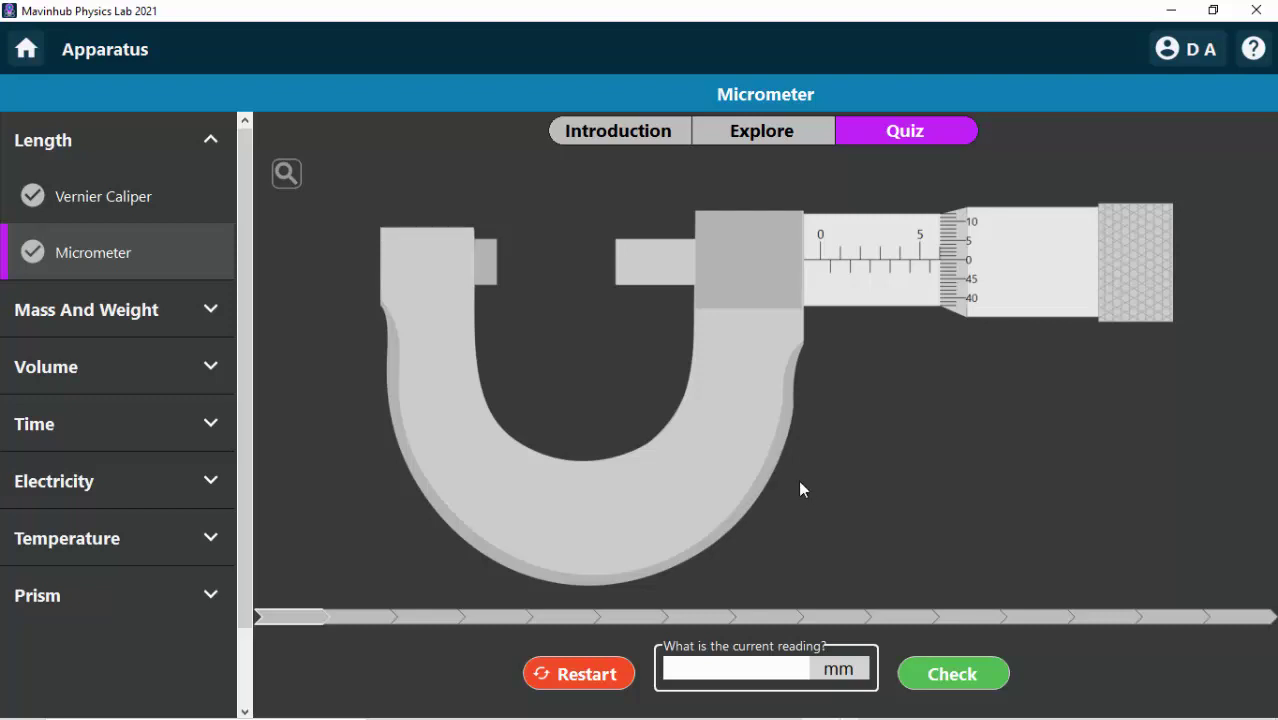
pyautogui.click(758, 668)
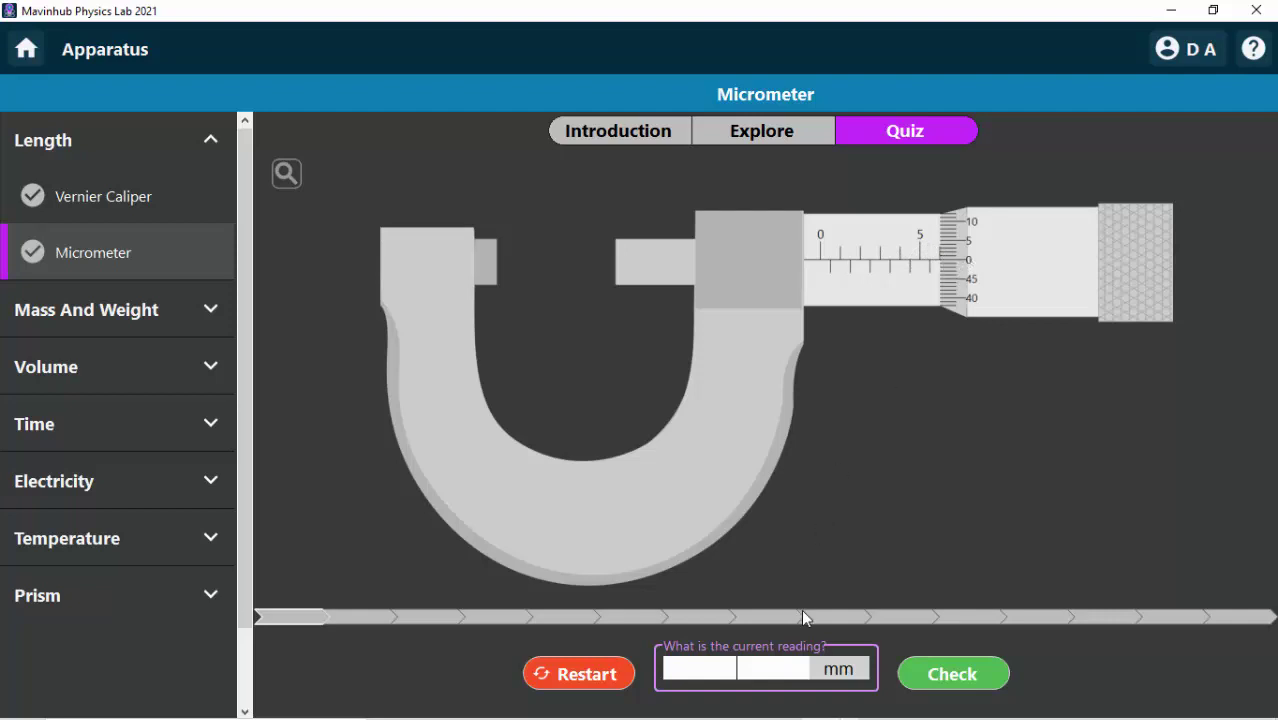
pyautogui.write('6')
pyautogui.click(933, 677)
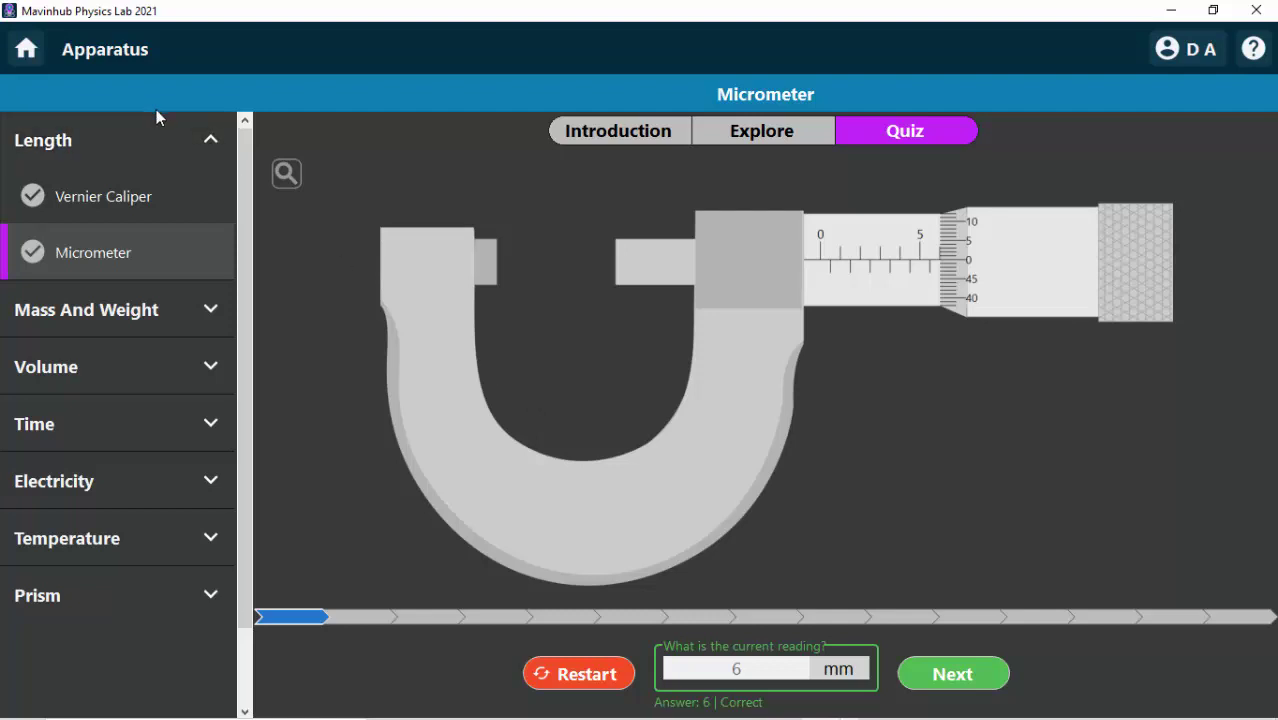
pyautogui.click(286, 175)
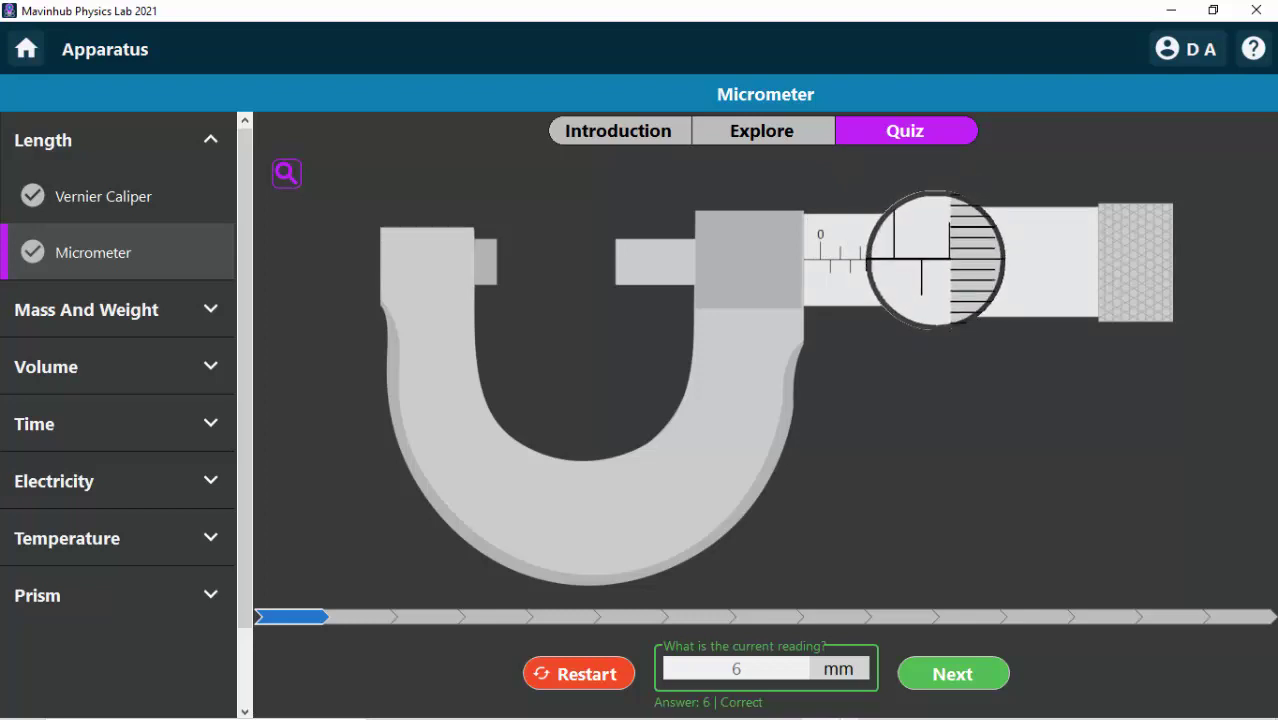
pyautogui.click(286, 176)
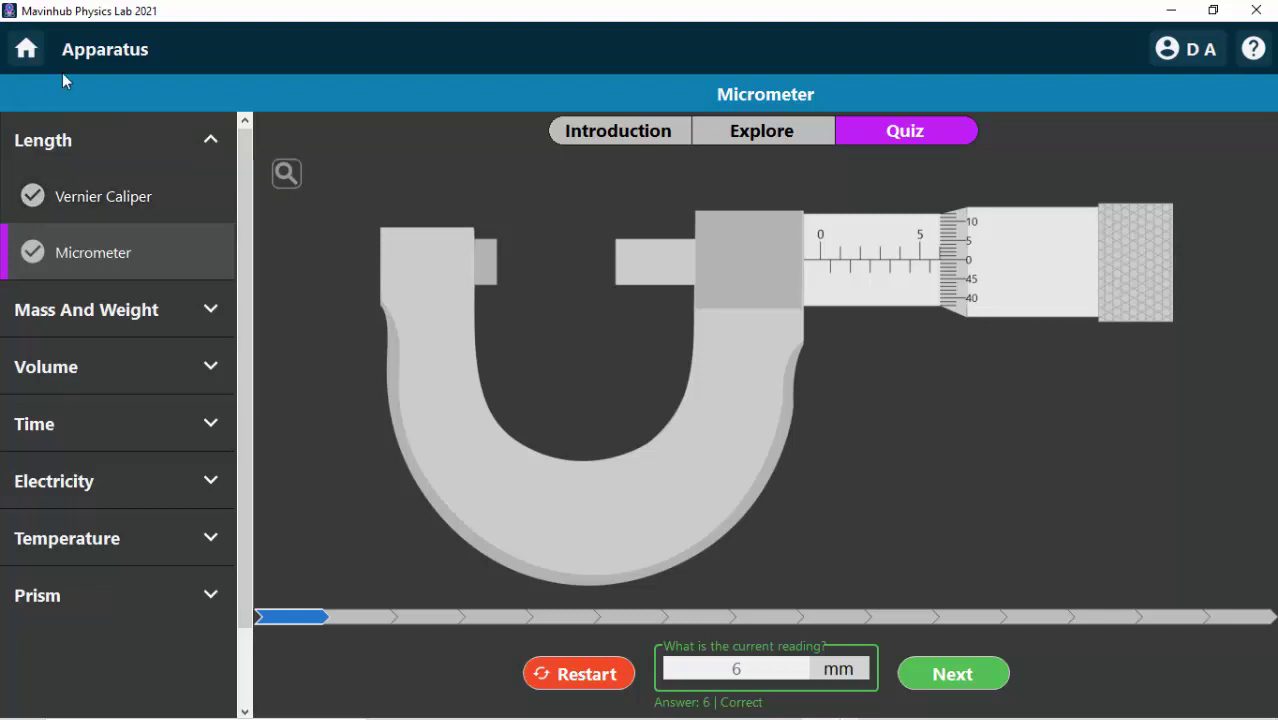
# Switch from Apparatus to the Experiment section and look over its categories and the list of Mechanics experiments
pyautogui.click(35, 58)
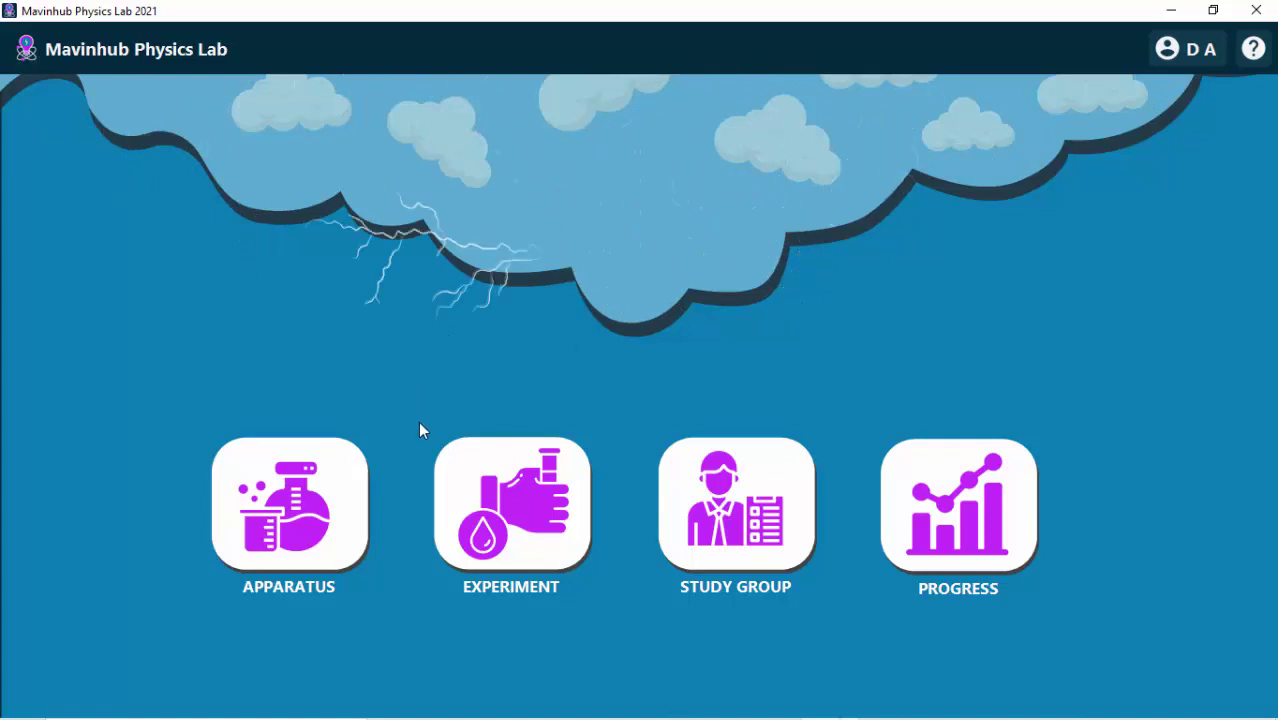
pyautogui.click(490, 502)
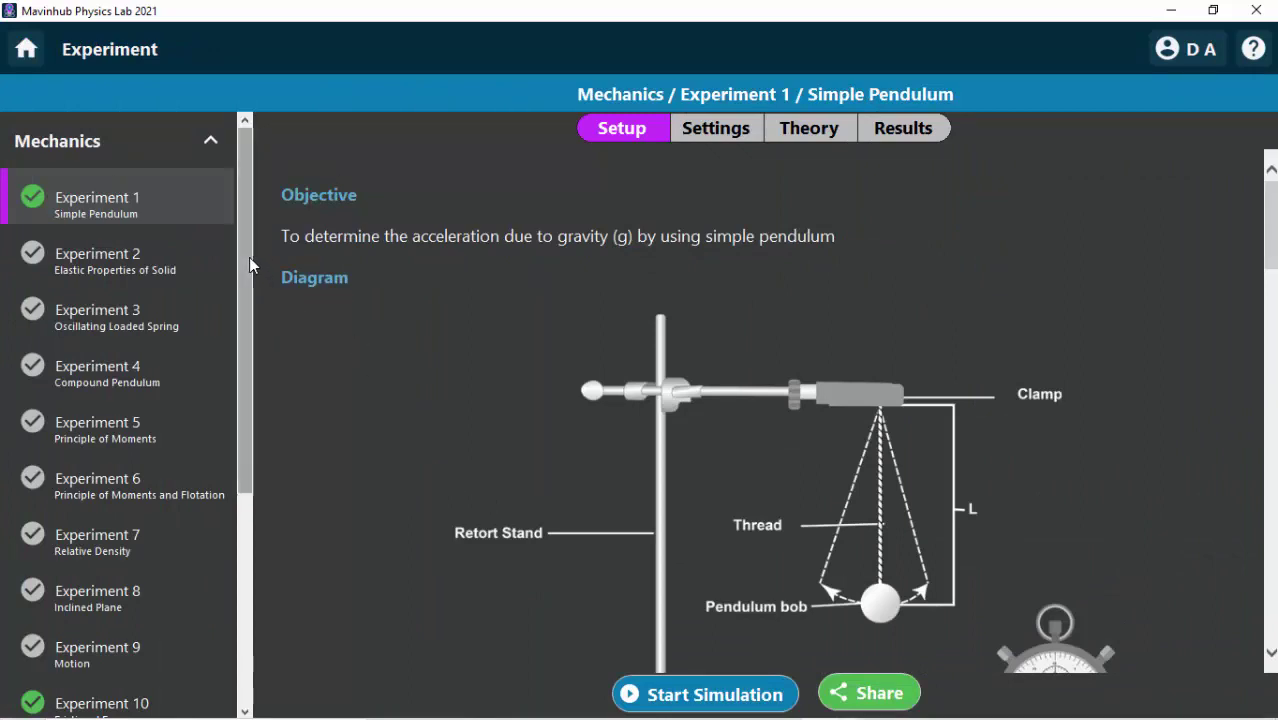
pyautogui.click(120, 143)
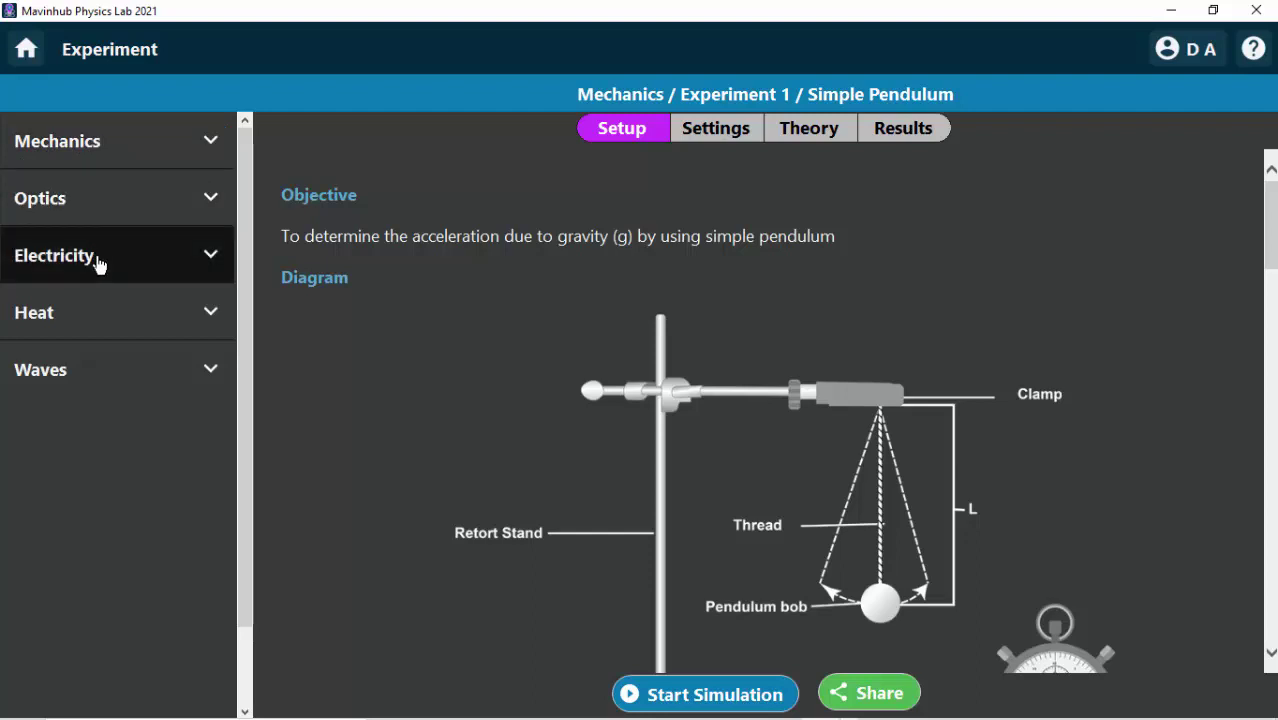
pyautogui.click(98, 142)
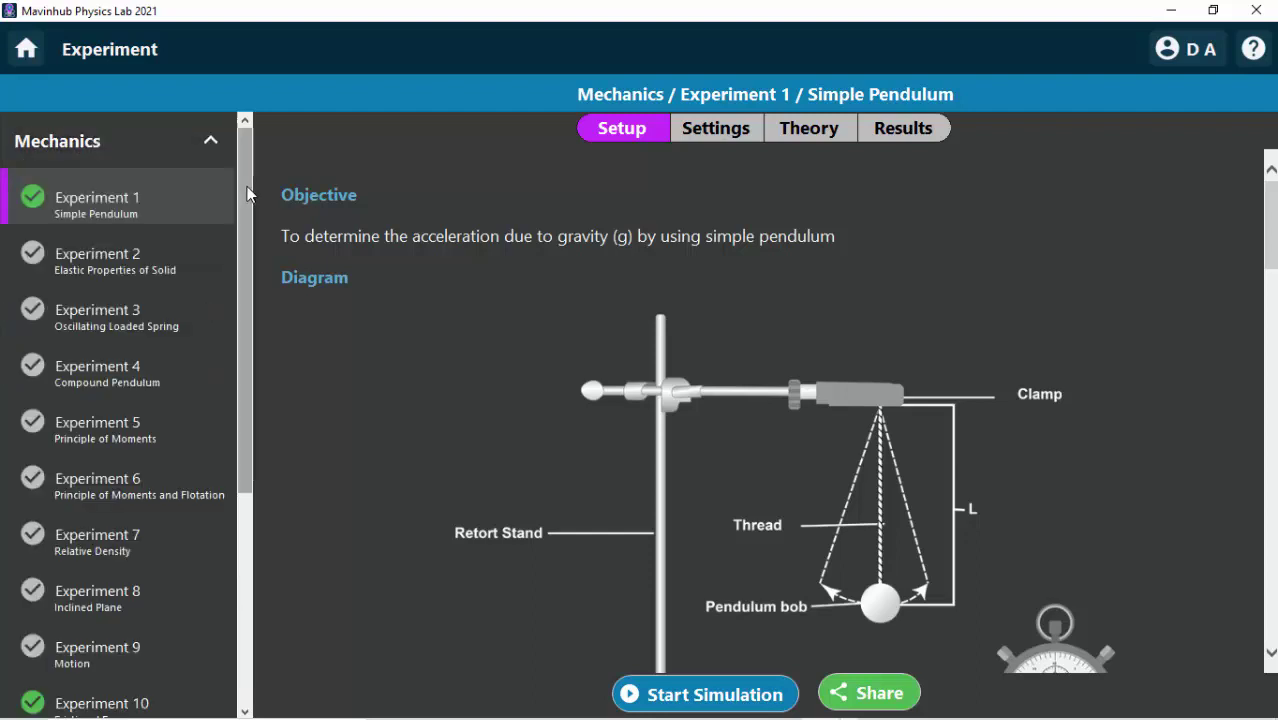
pyautogui.scroll(-1, 246, 197)
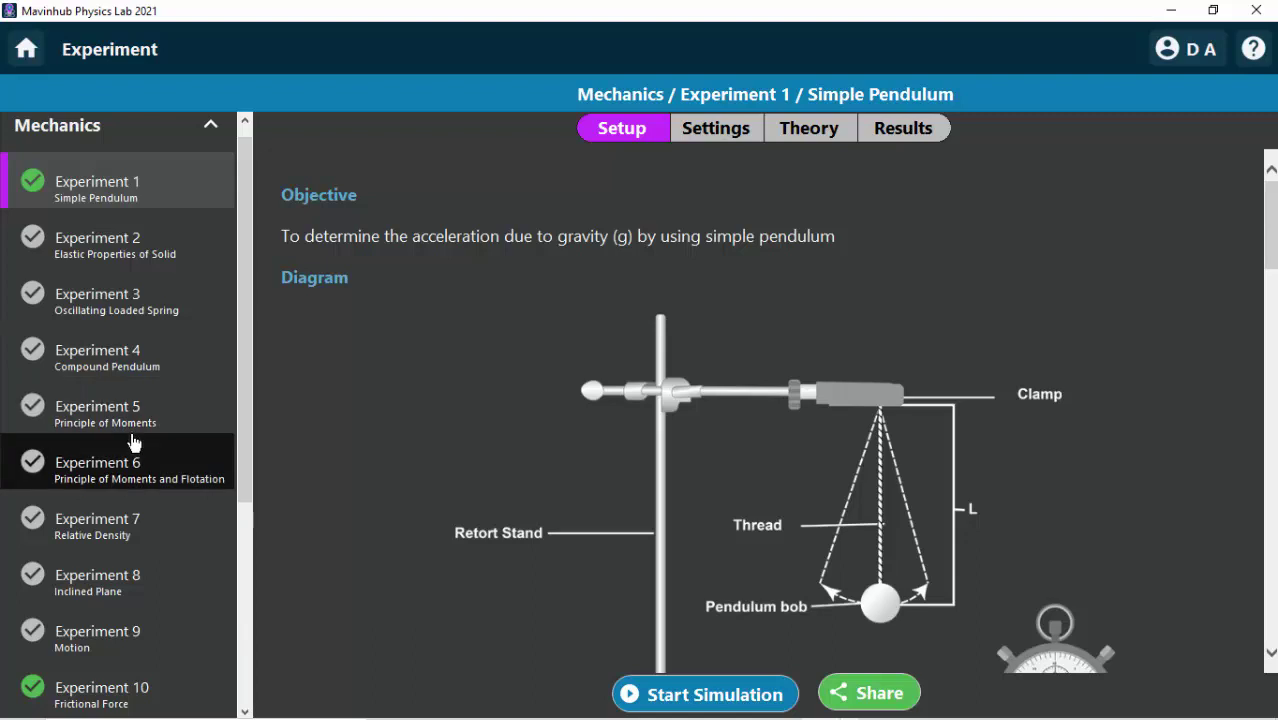
pyautogui.click(176, 136)
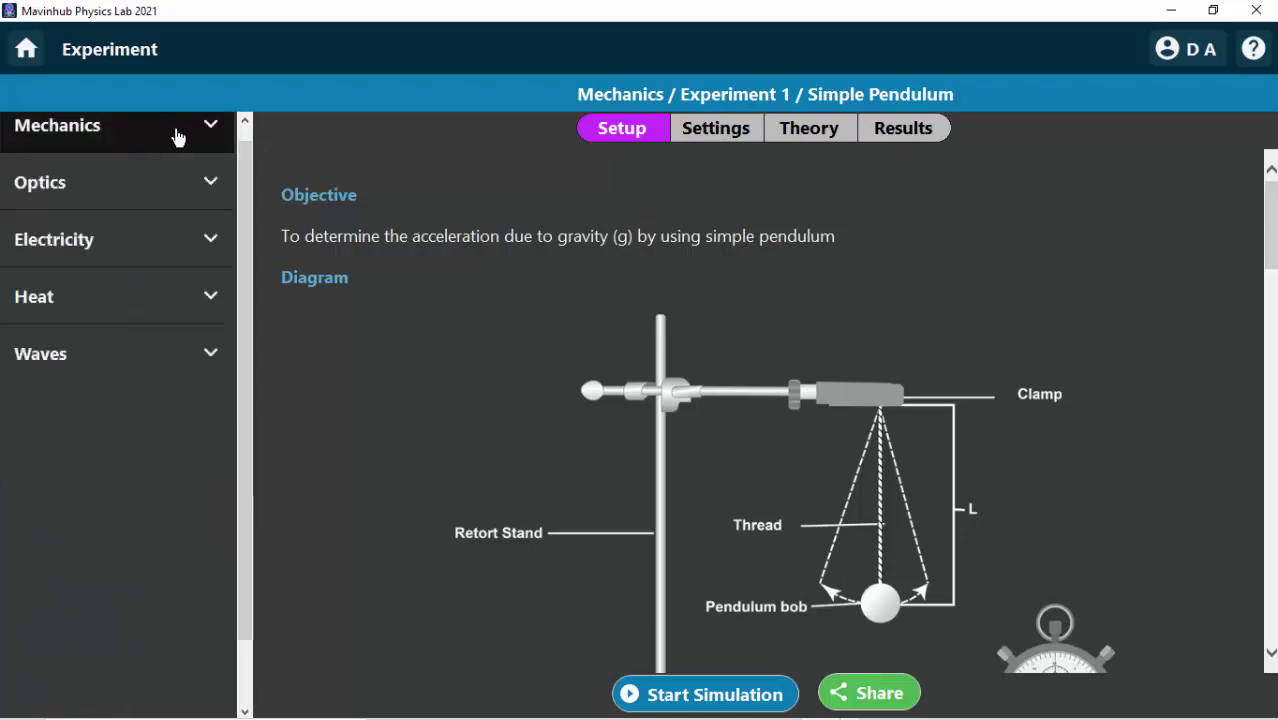
pyautogui.click(170, 150)
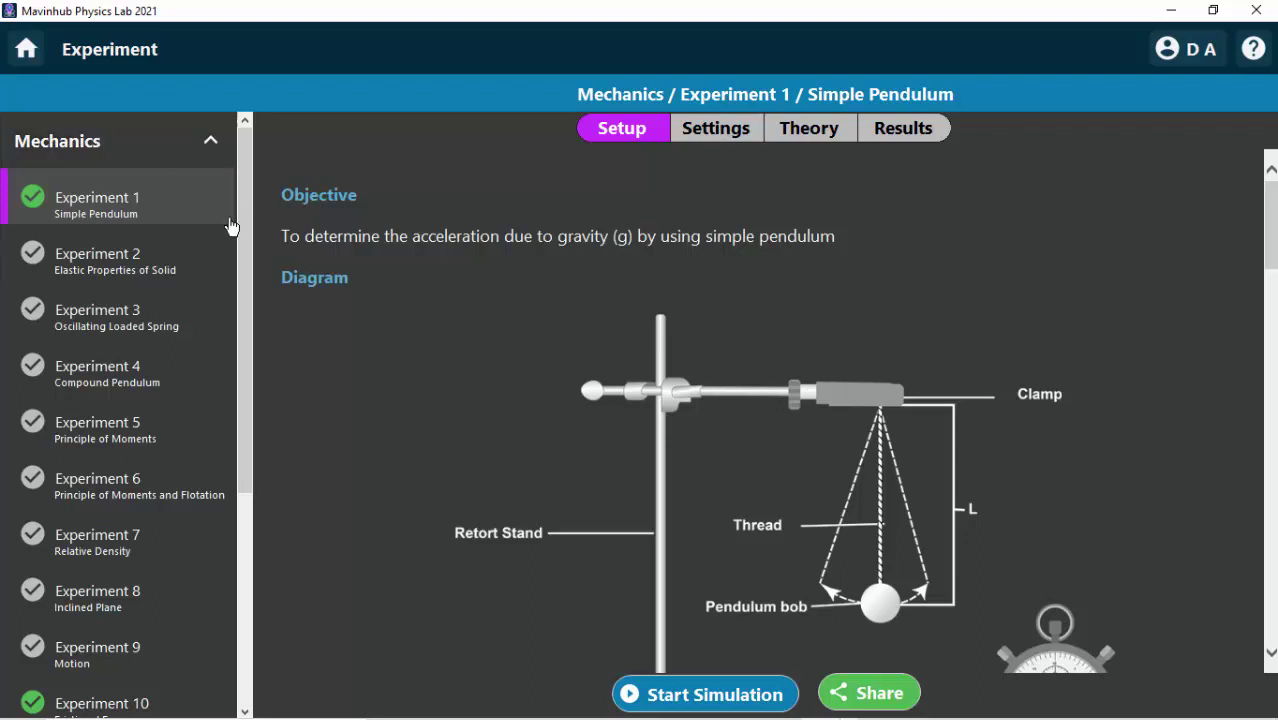
# Open Experiment 2, Elastic Properties of Solid, and read its setup from objective and diagram through procedure, precautions and principle to the marking scheme
pyautogui.click(172, 264)
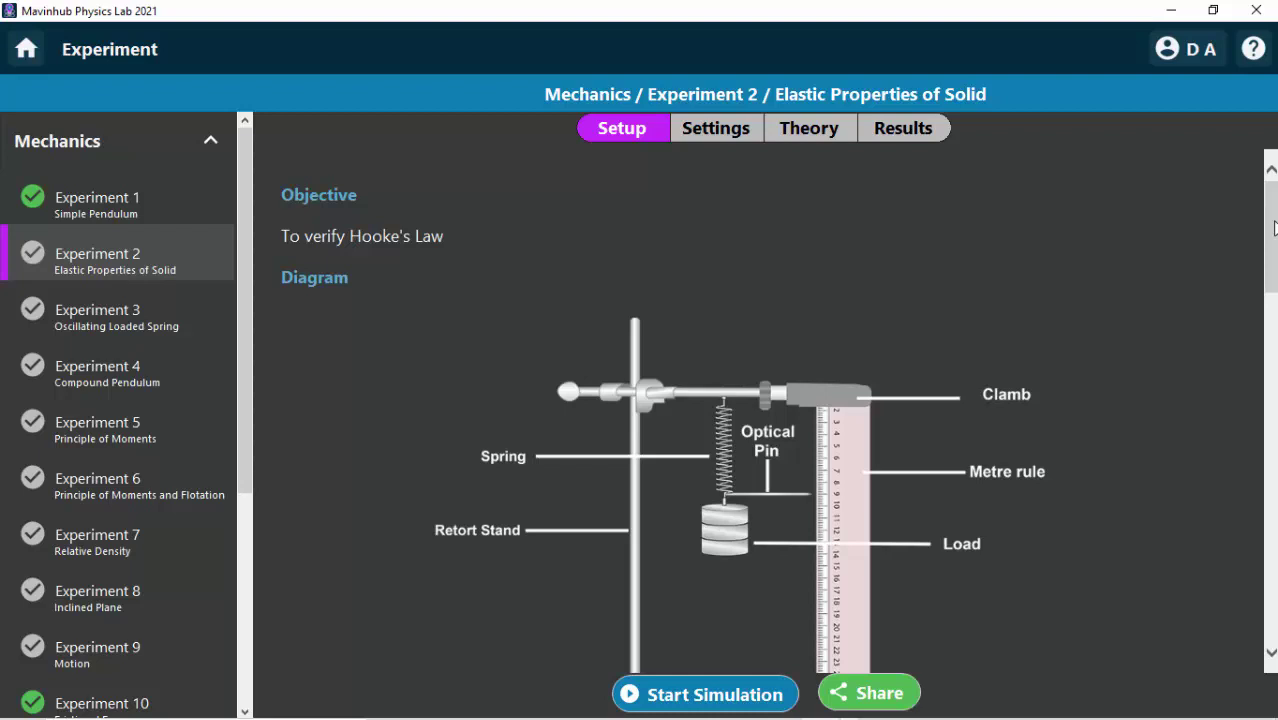
pyautogui.moveTo(1273, 228); pyautogui.dragTo(1273, 230)
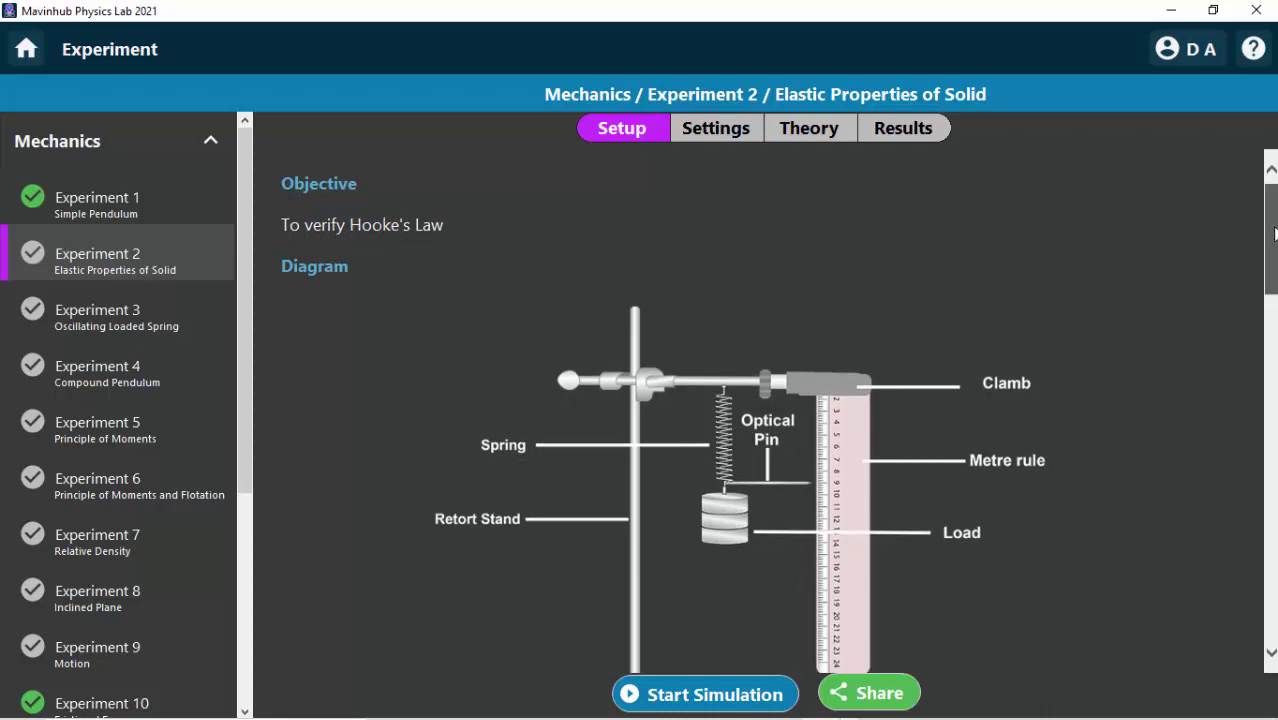
pyautogui.moveTo(1275, 233); pyautogui.dragTo(1275, 258)
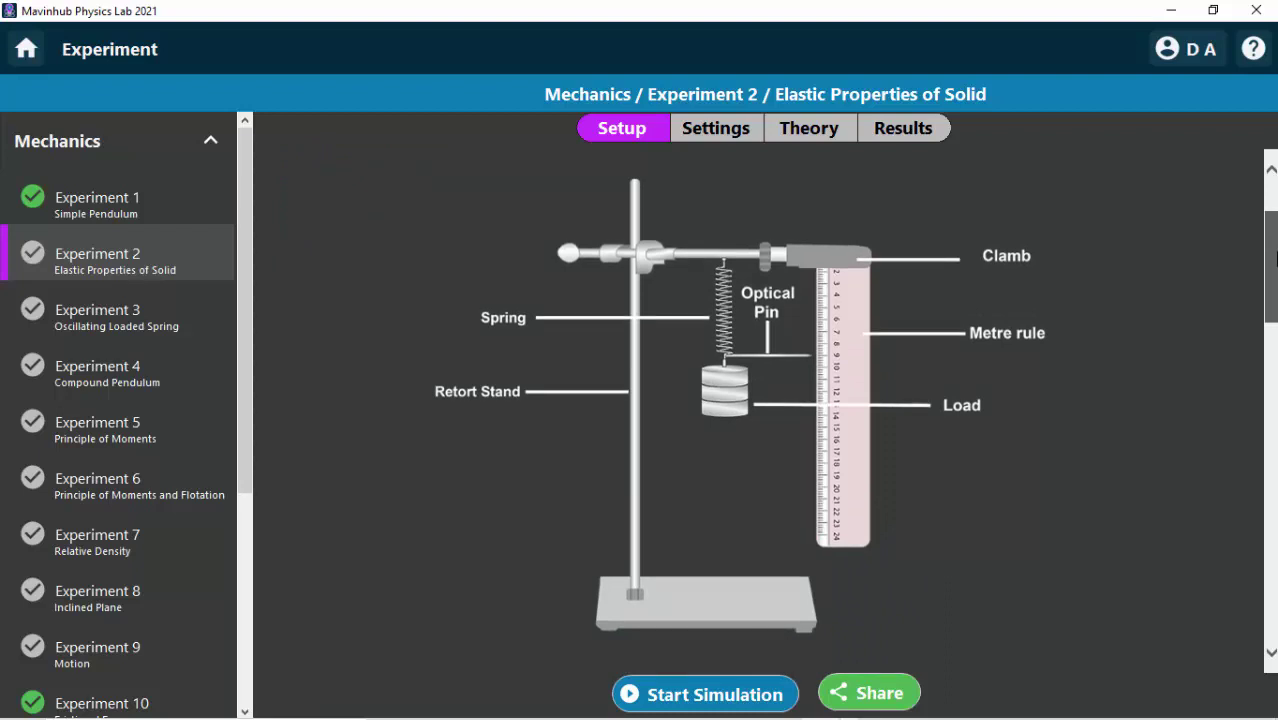
pyautogui.moveTo(1275, 258); pyautogui.dragTo(1275, 262)
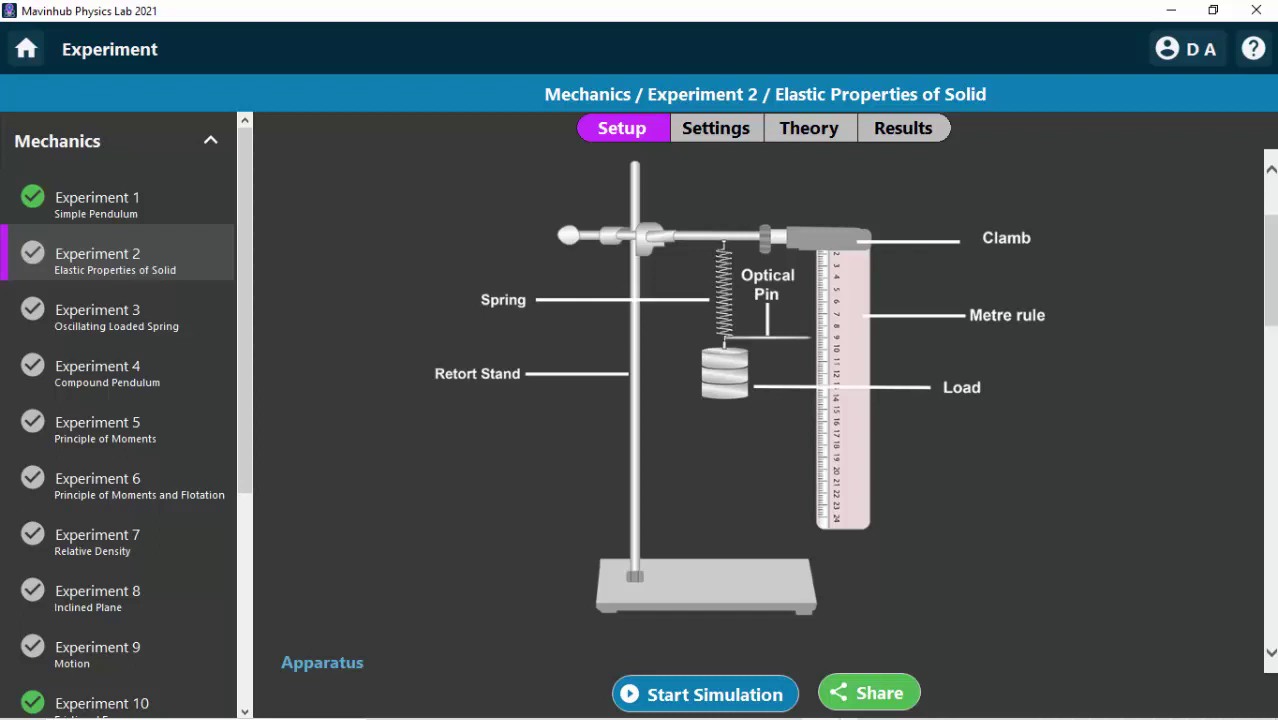
pyautogui.scroll(-3, 765, 410)
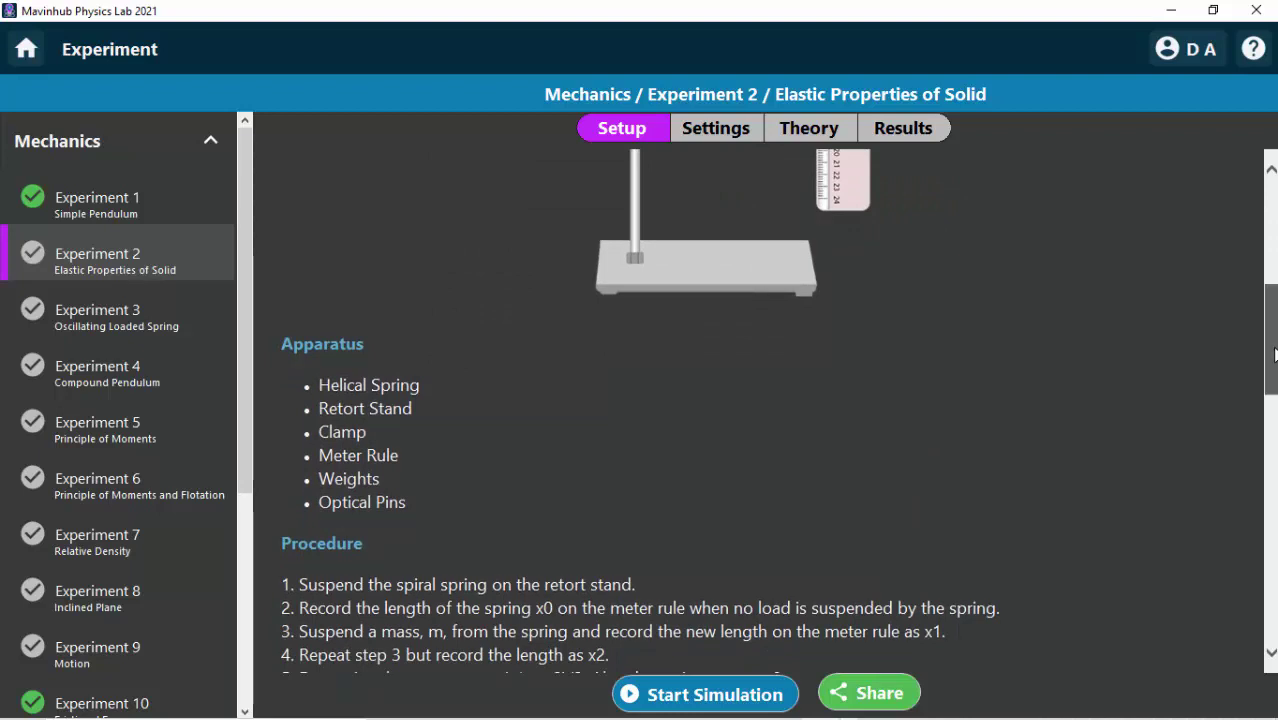
pyautogui.scroll(-3, 765, 410)
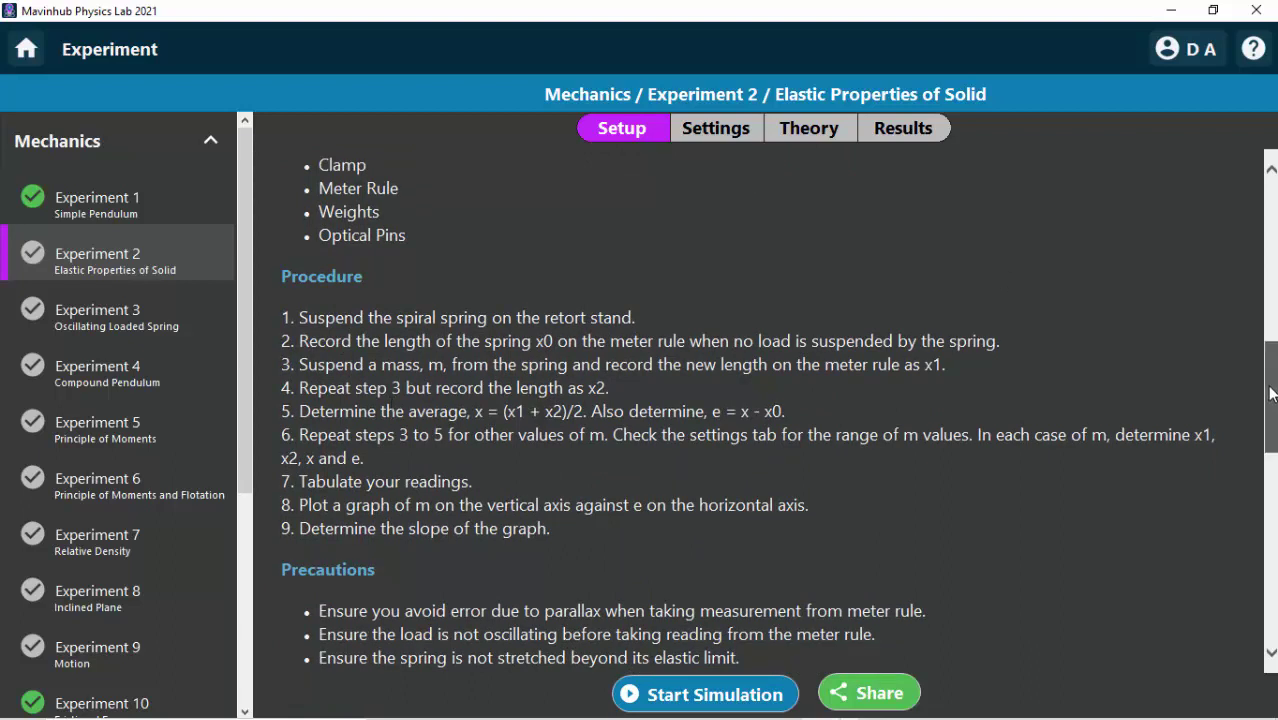
pyautogui.moveTo(1272, 395); pyautogui.dragTo(1272, 443)
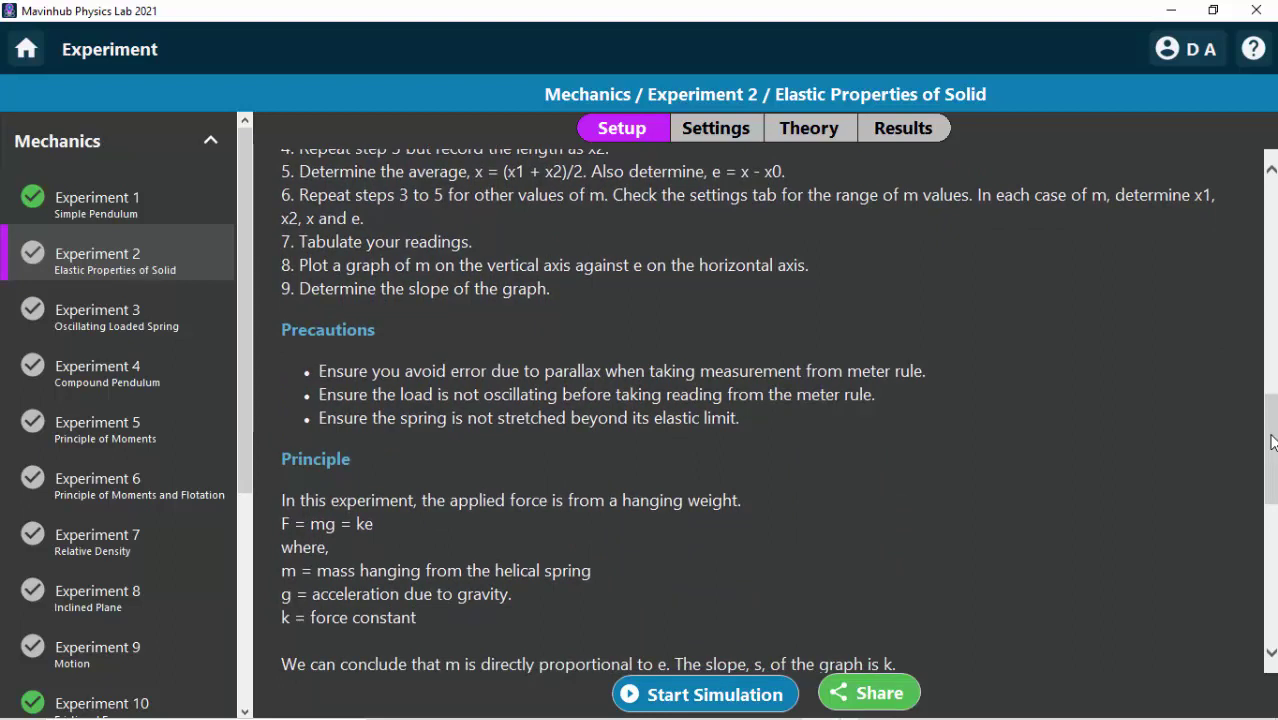
pyautogui.moveTo(1272, 443); pyautogui.dragTo(1272, 457)
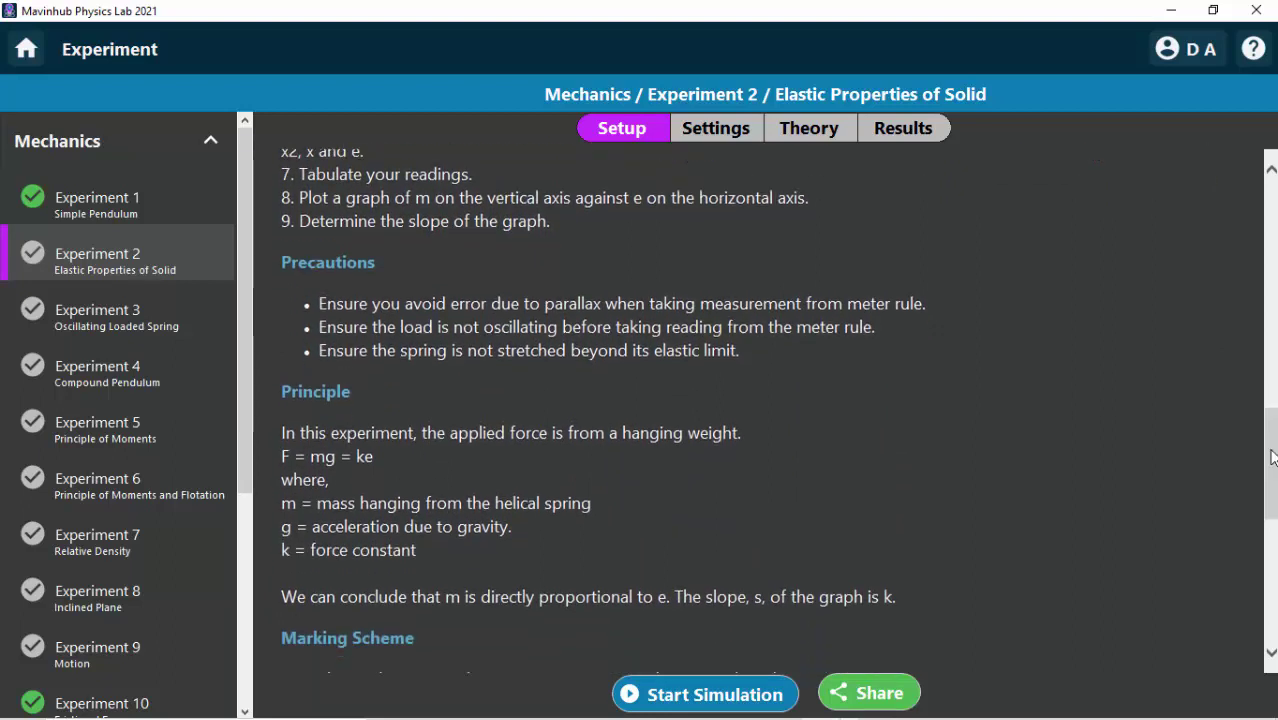
pyautogui.scroll(-2, 892, 553)
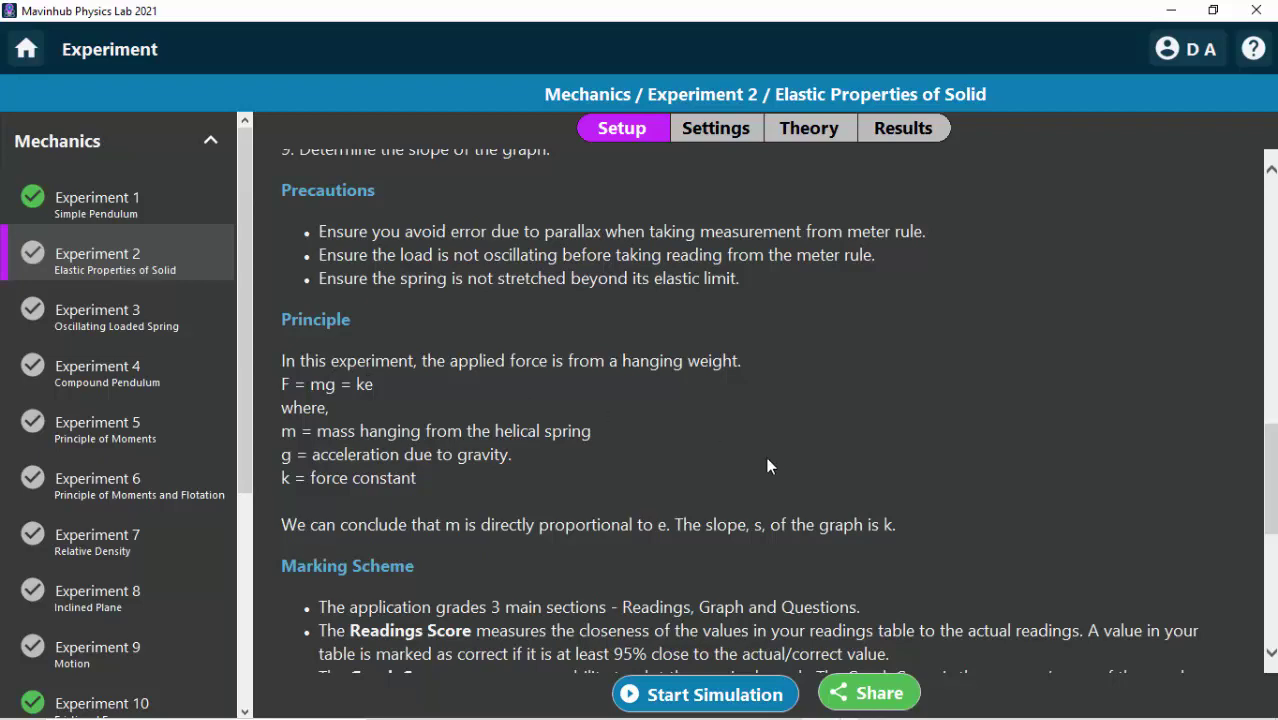
pyautogui.scroll(-3, 778, 419)
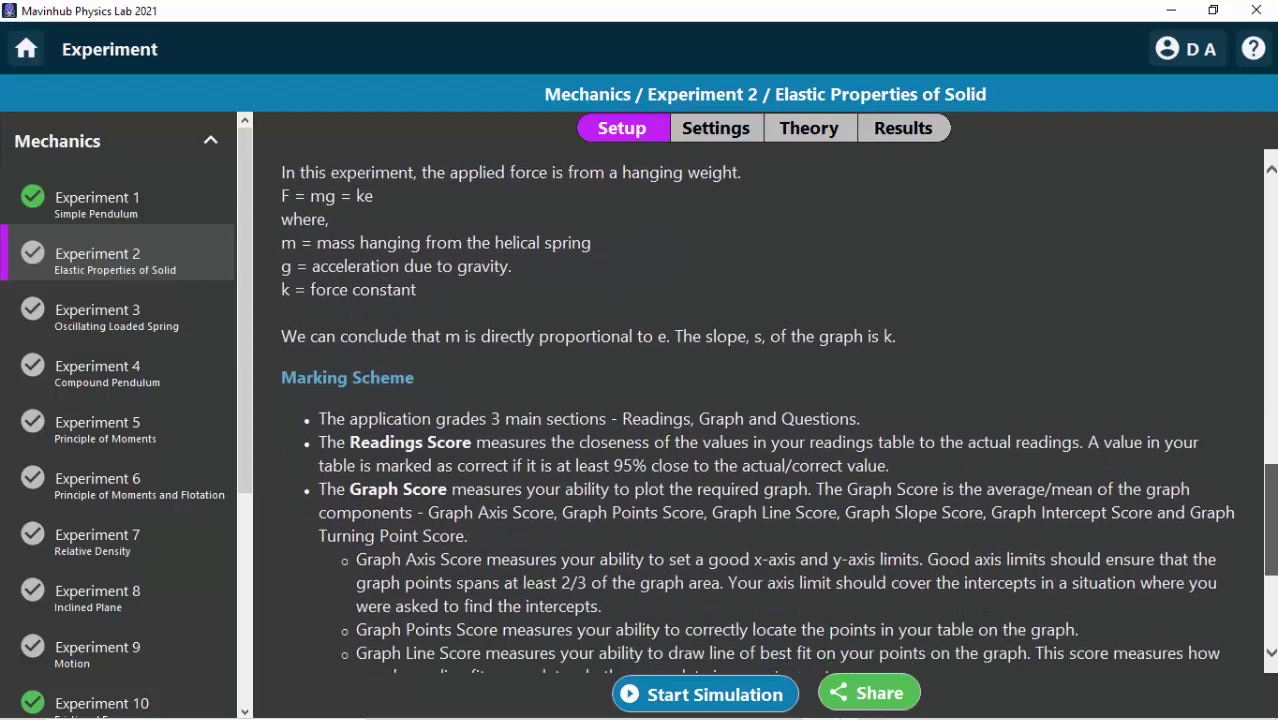
pyautogui.scroll(-1, 778, 419)
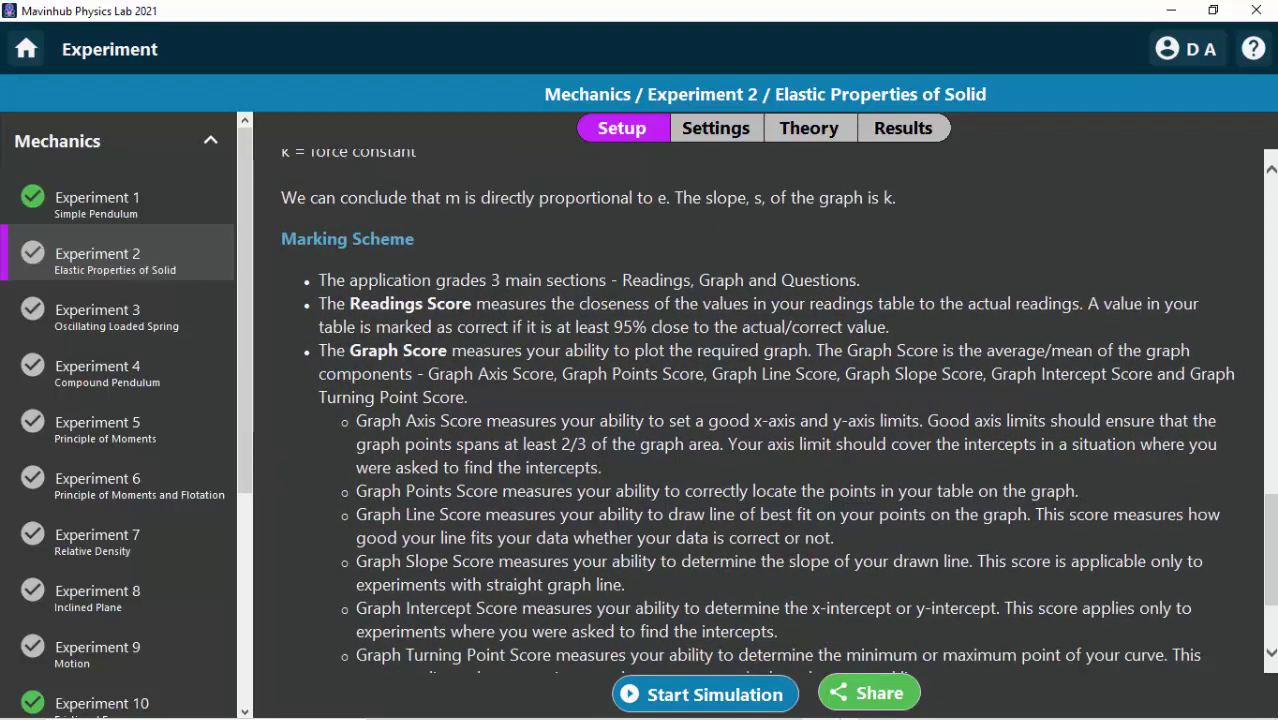
pyautogui.moveTo(1272, 534); pyautogui.dragTo(1272, 218)
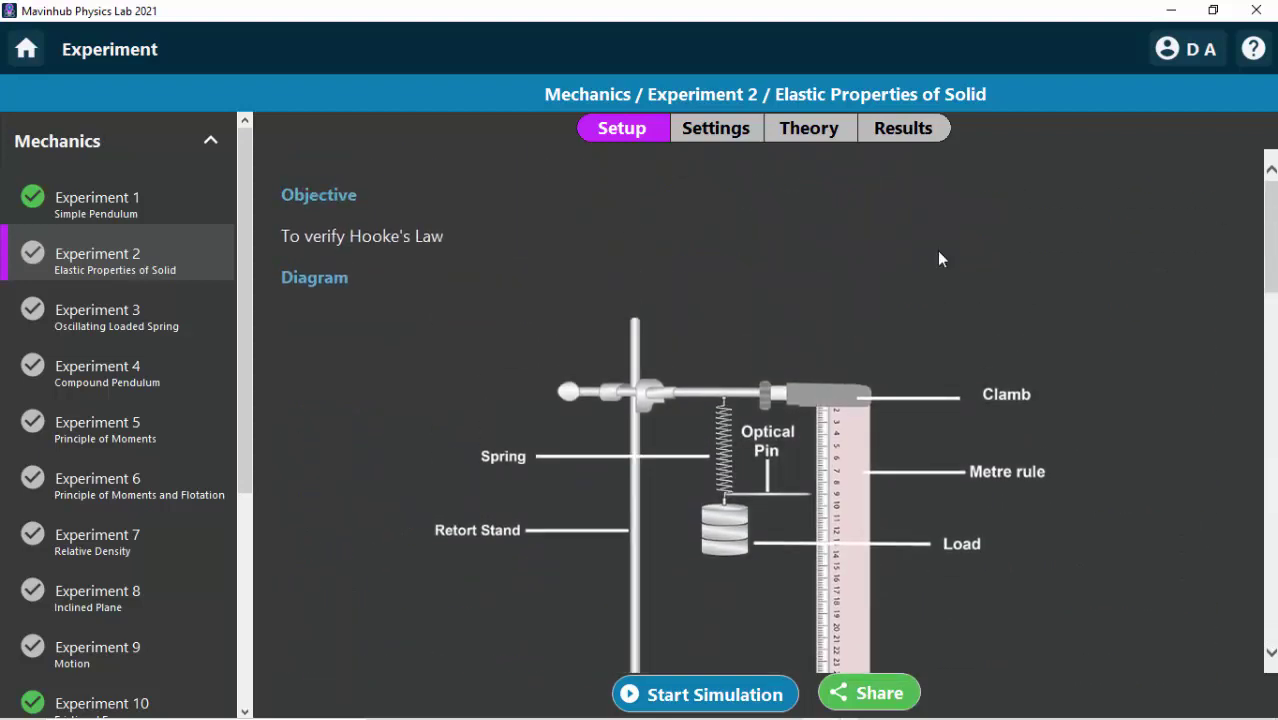
# Review the experiment's settings: the load range, spring natural length, stiffness, the gravity presets for celestial bodies, and the time mode
pyautogui.click(704, 141)
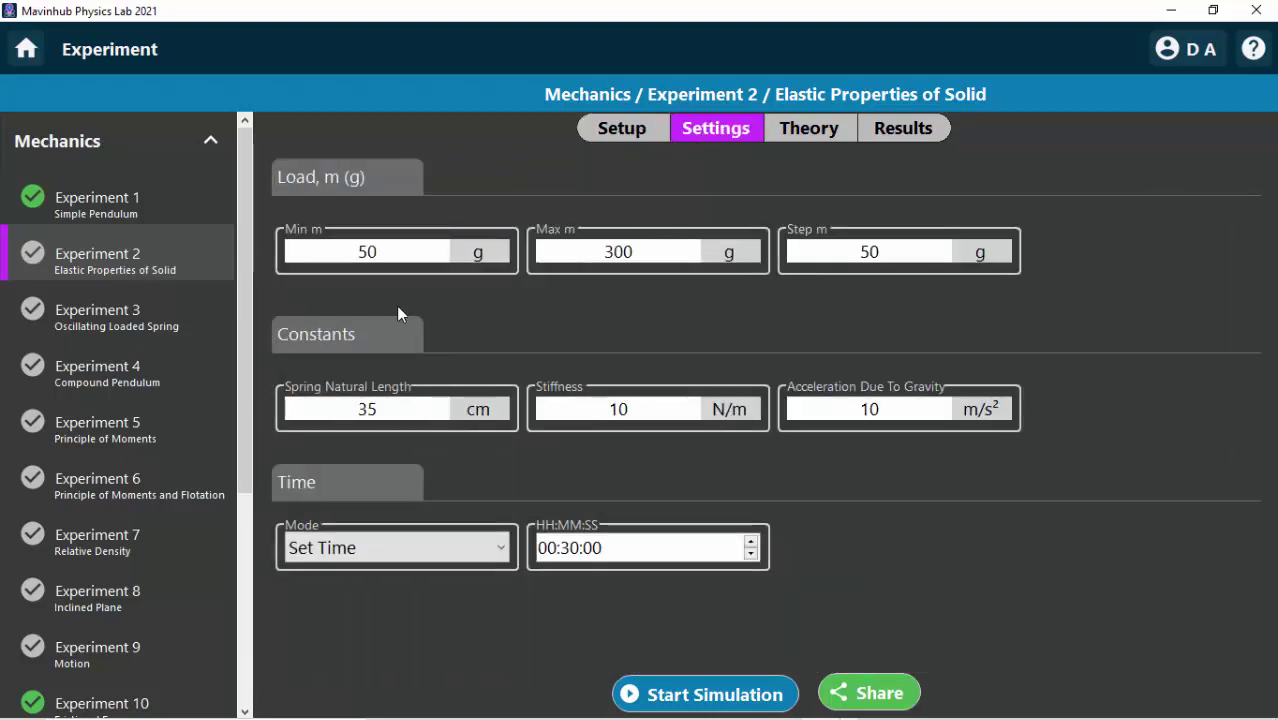
pyautogui.click(401, 252)
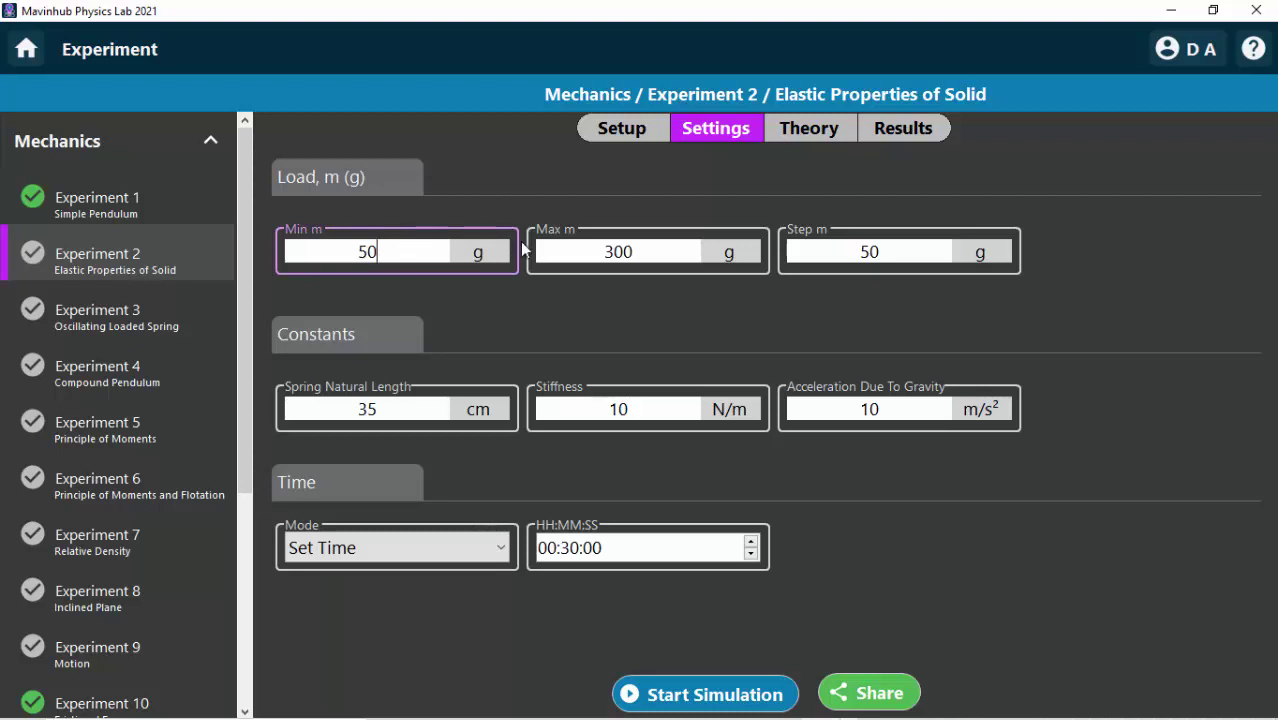
pyautogui.click(409, 406)
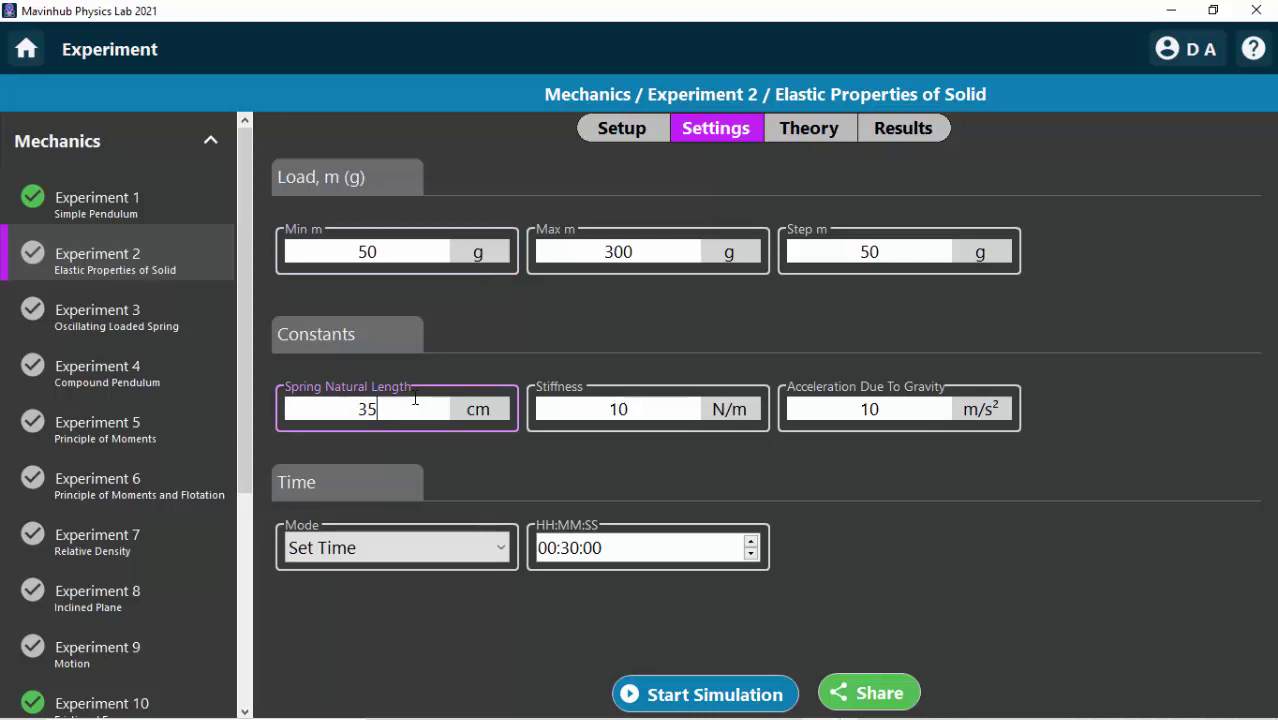
pyautogui.click(645, 411)
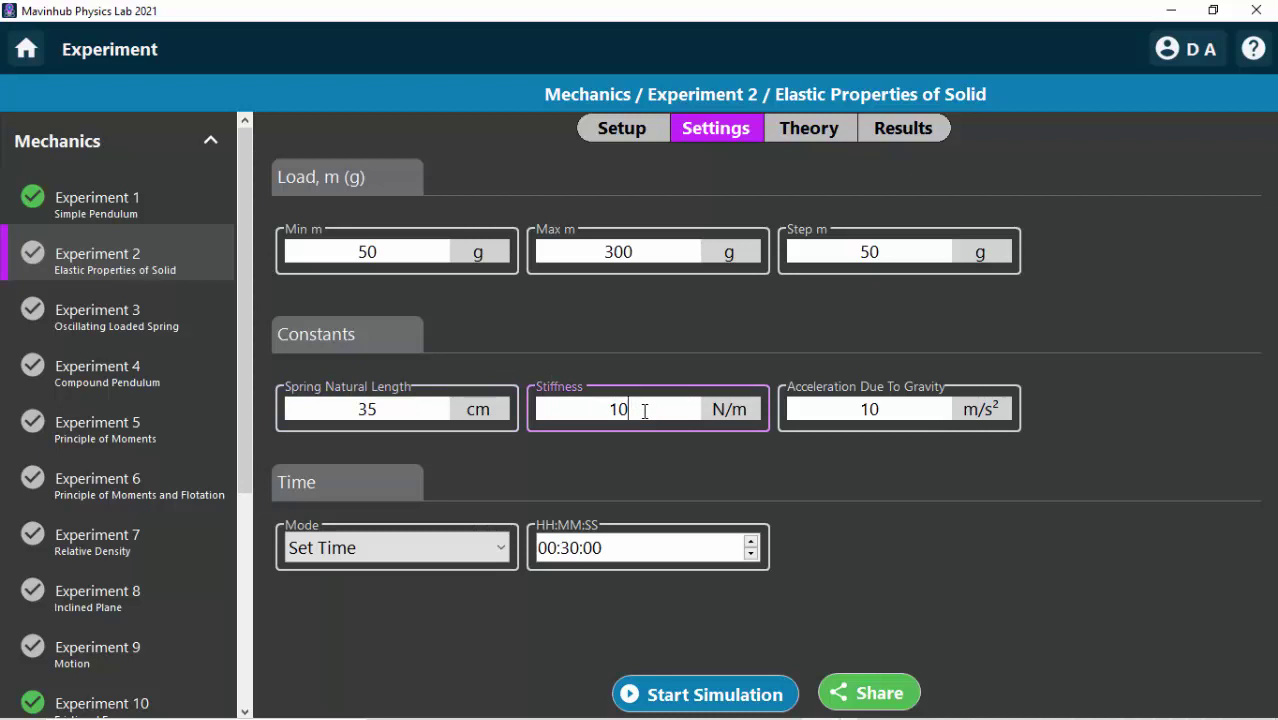
pyautogui.click(901, 401)
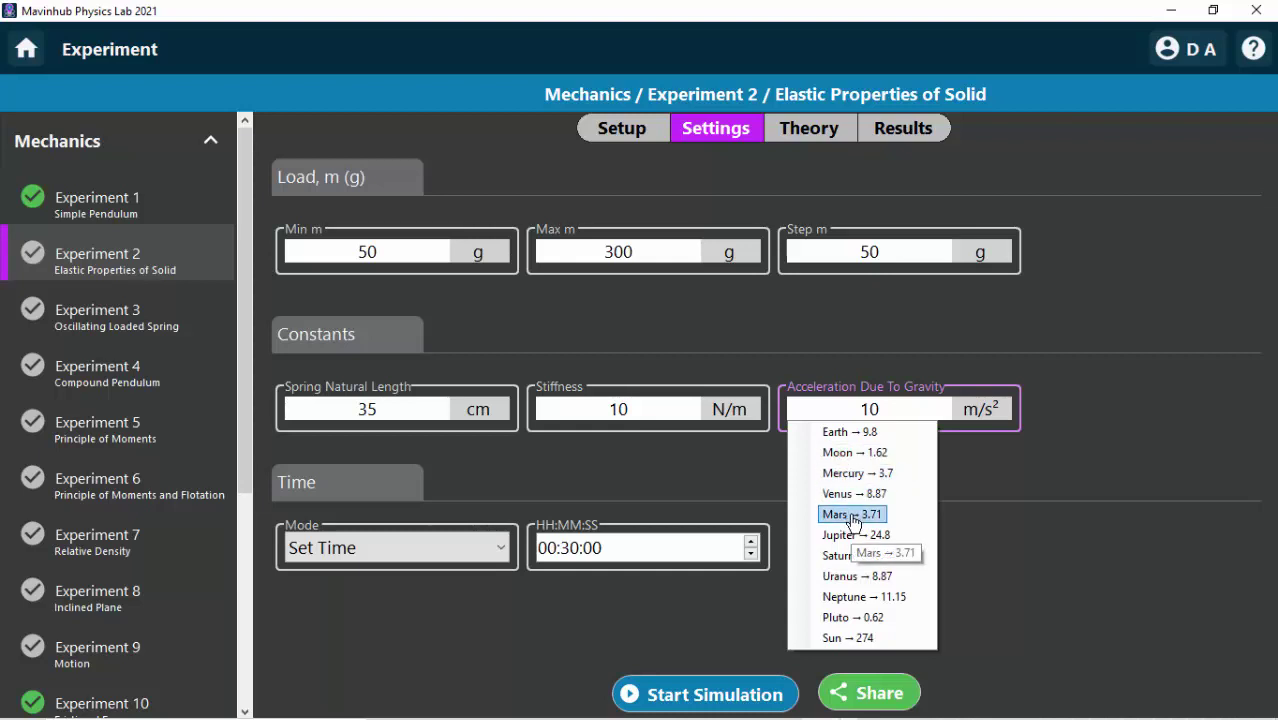
pyautogui.click(907, 412)
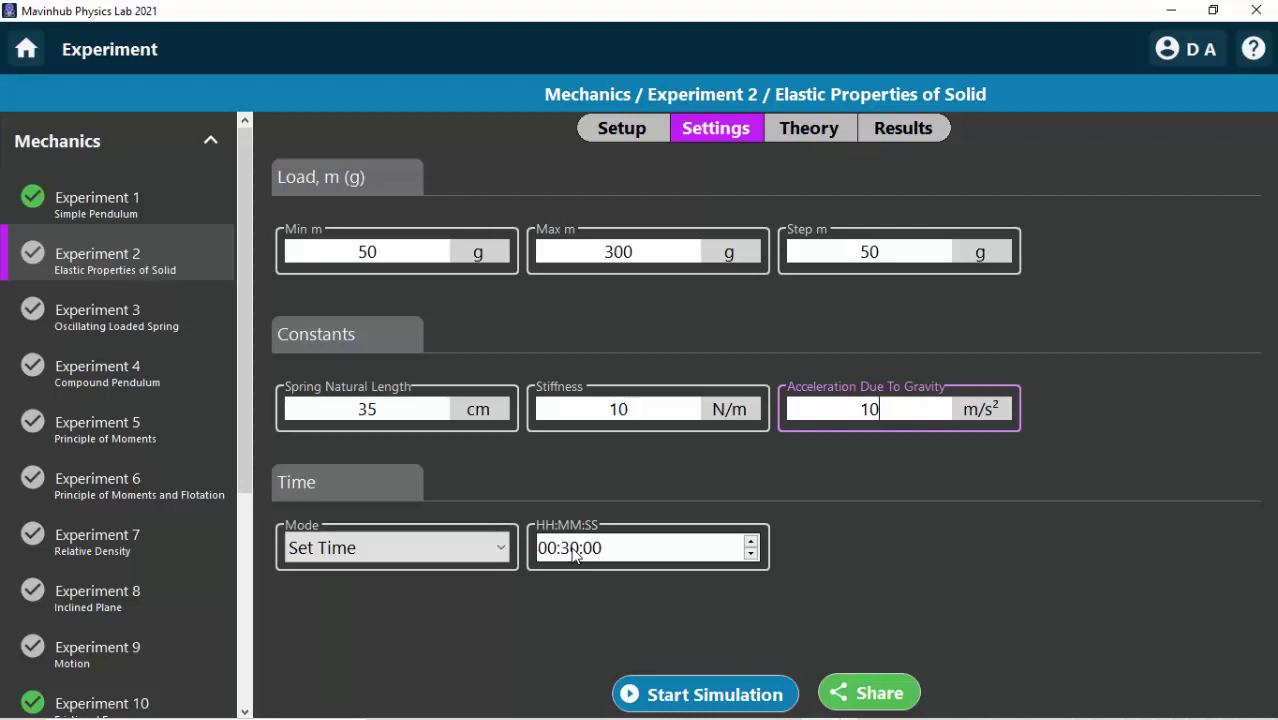
# Look over the Theory and Results pages of Experiment 2 and return to its Setup page
pyautogui.click(804, 140)
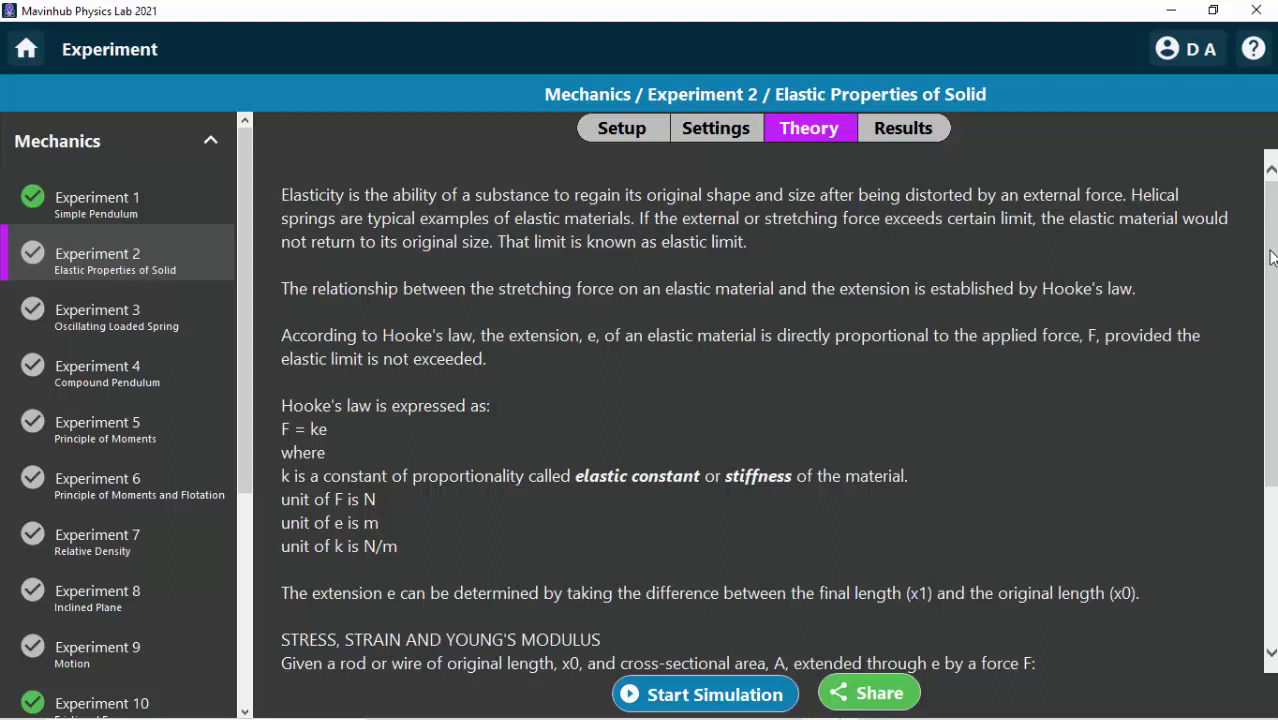
pyautogui.click(911, 138)
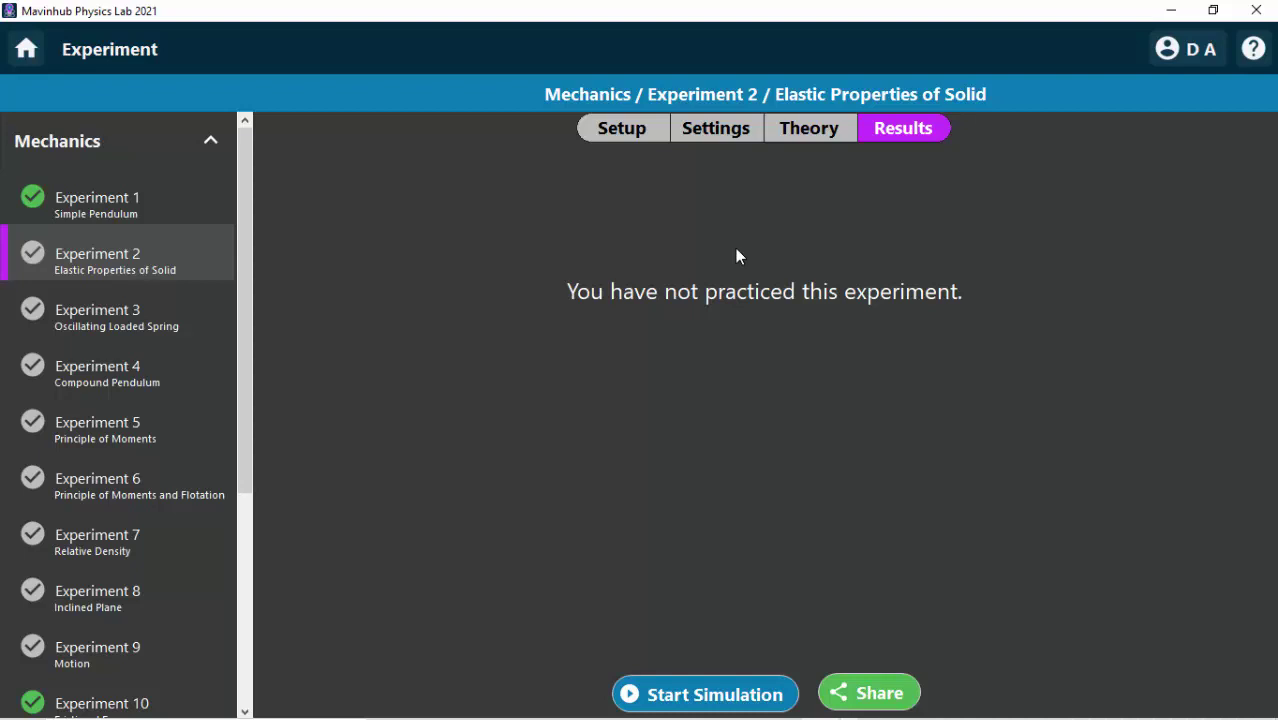
pyautogui.click(615, 127)
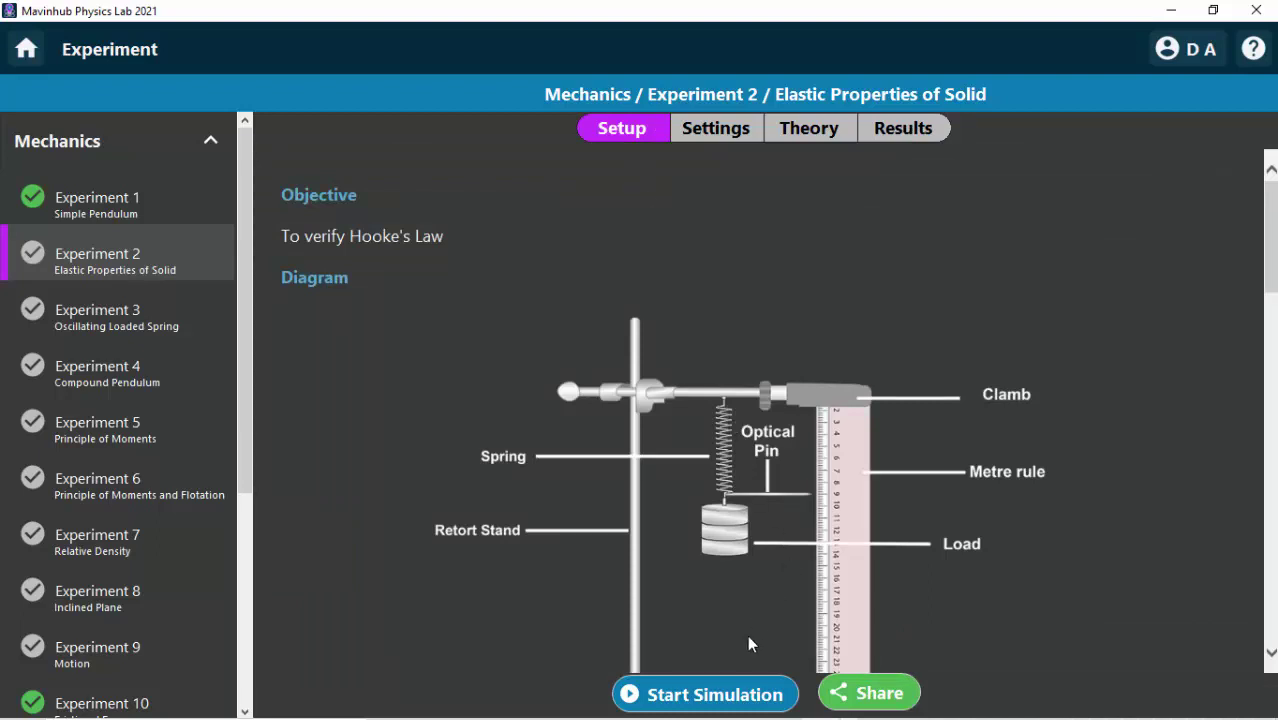
# Start the Experiment 2 simulation and read the diagram and procedure in its instructions
pyautogui.click(720, 697)
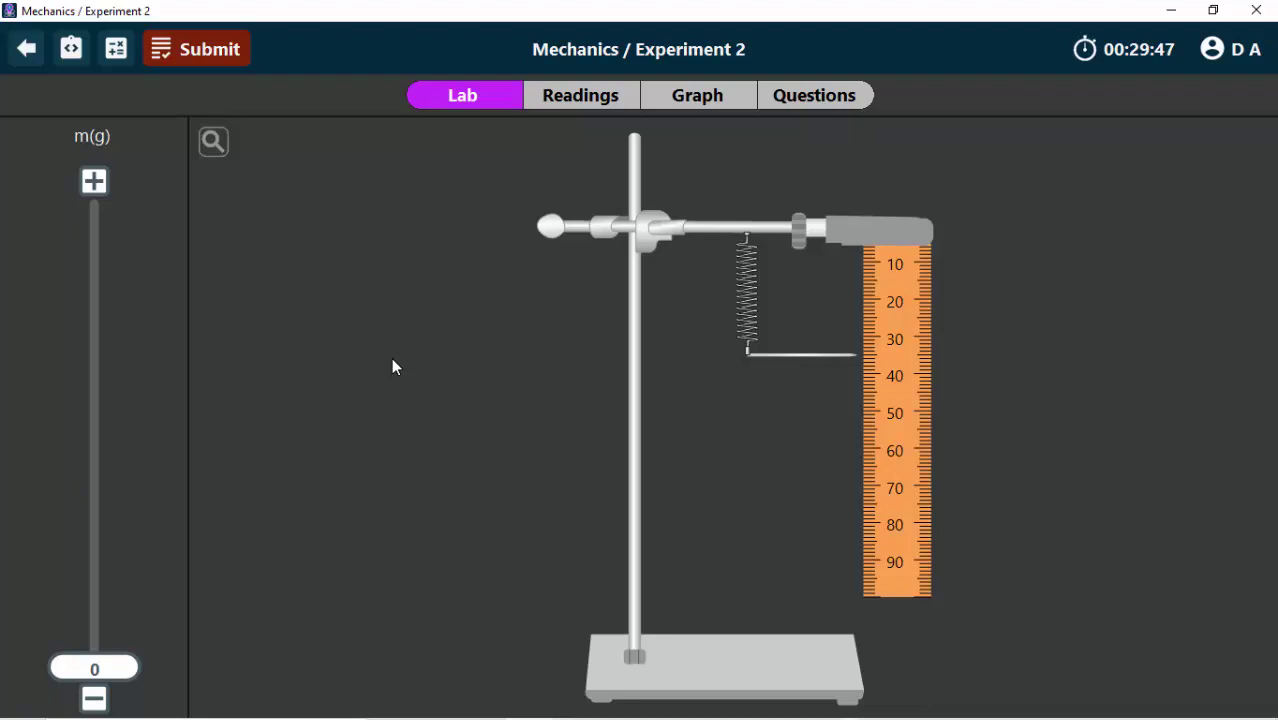
pyautogui.click(70, 50)
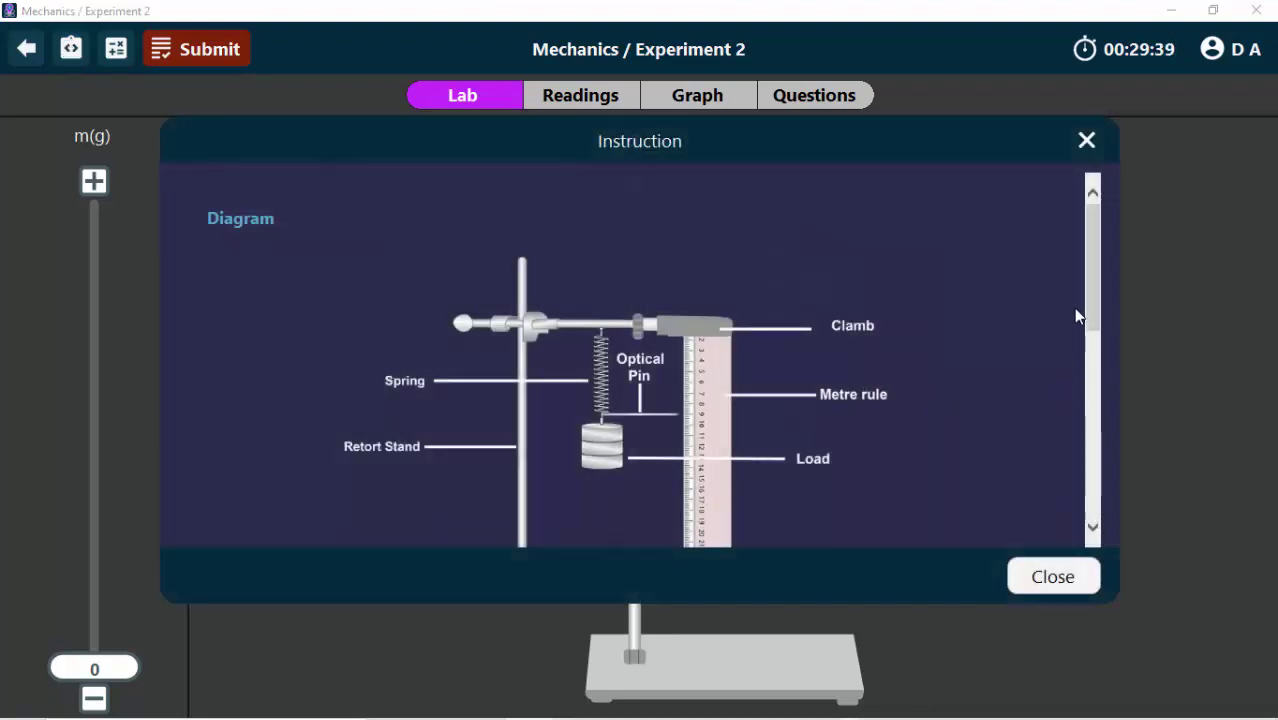
pyautogui.moveTo(1088, 276); pyautogui.dragTo(1104, 408)
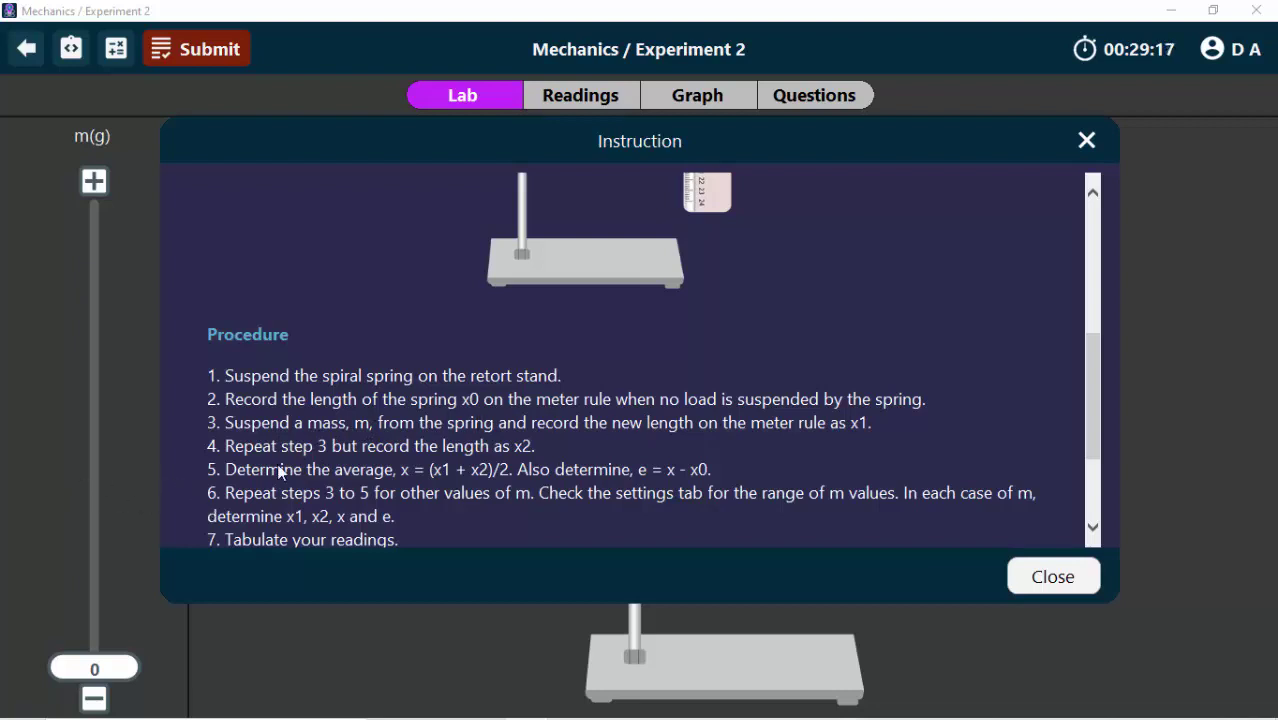
pyautogui.moveTo(1089, 361); pyautogui.dragTo(1090, 418)
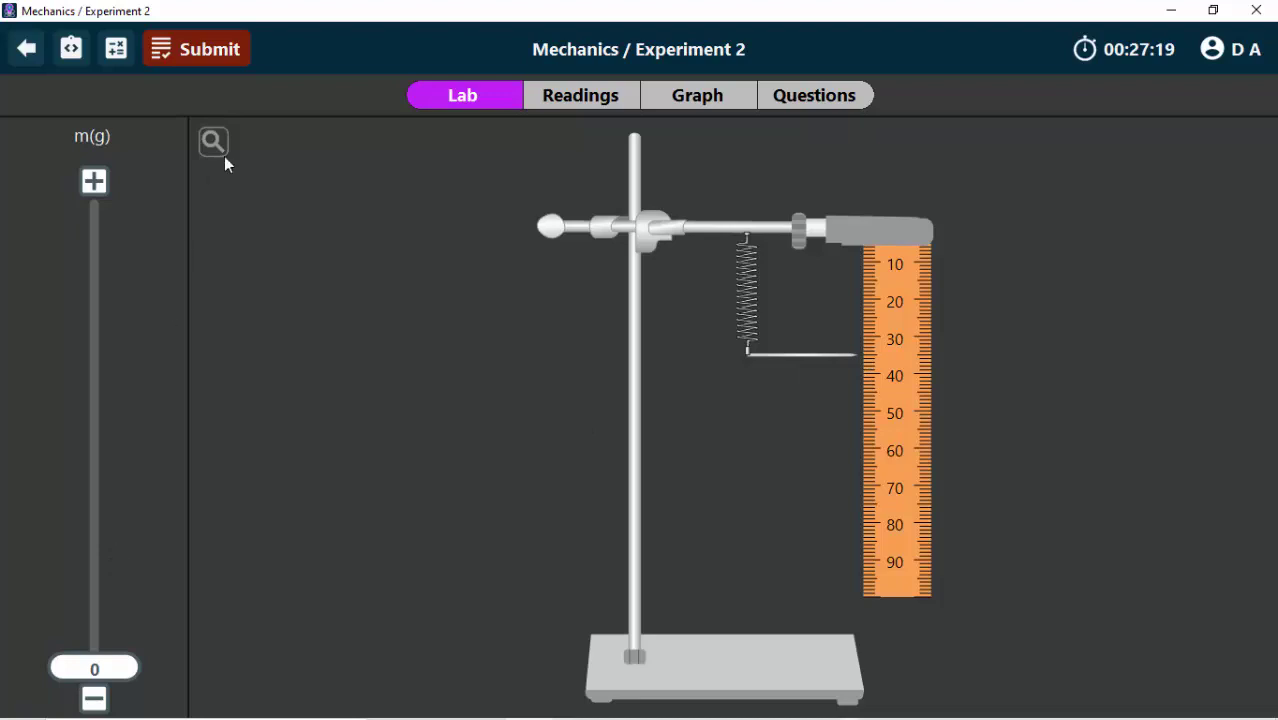
# Record 35 cm as x0 for all six loads from 50 to 300 g in the readings table
pyautogui.click(554, 103)
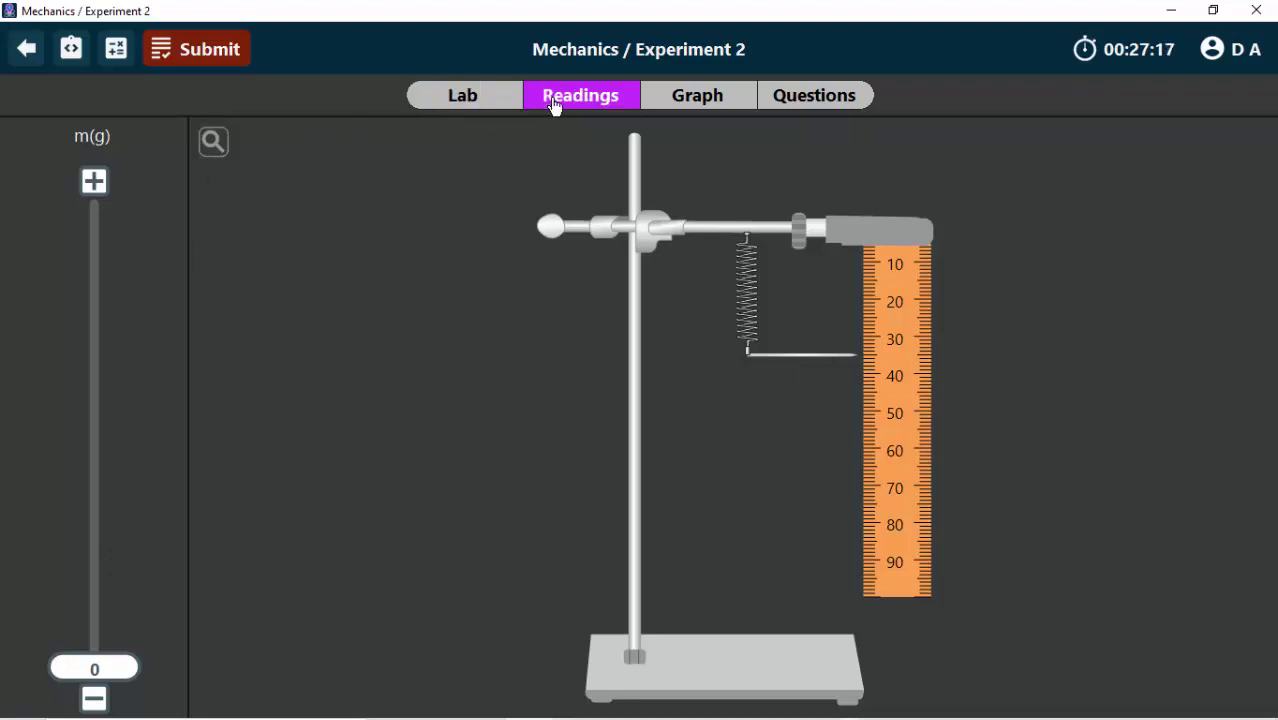
pyautogui.click(462, 196)
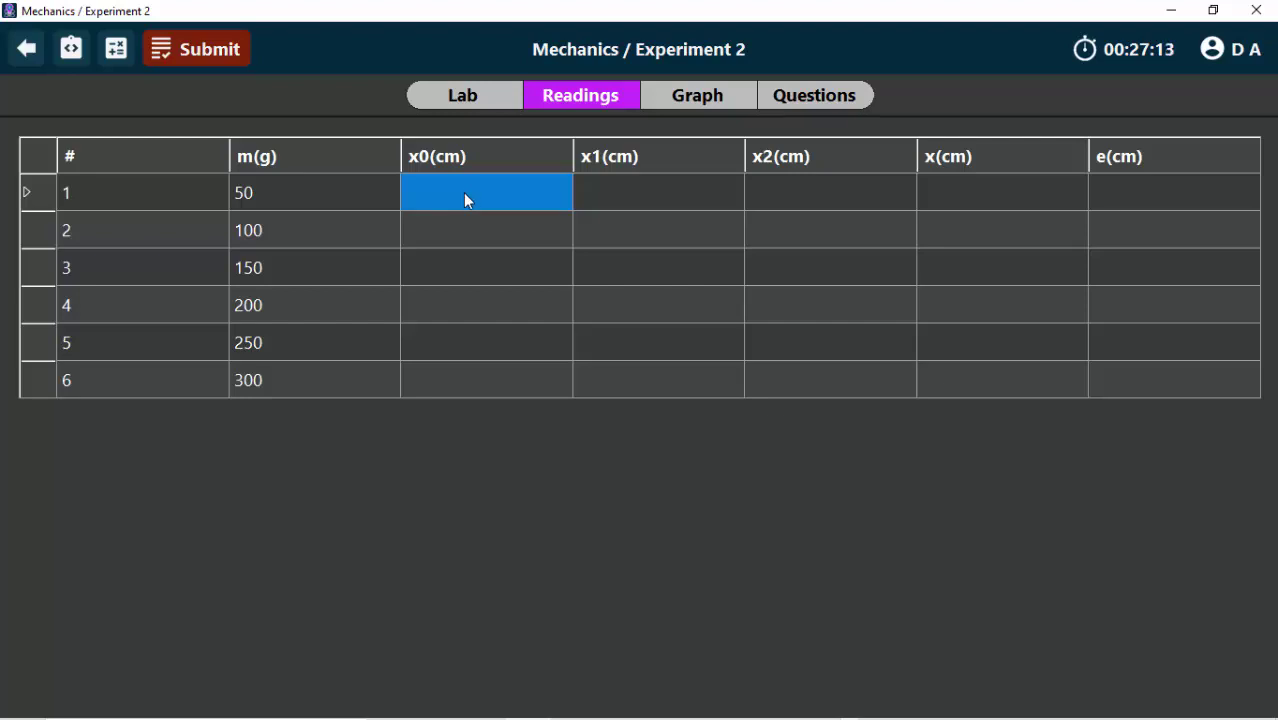
pyautogui.write('35')
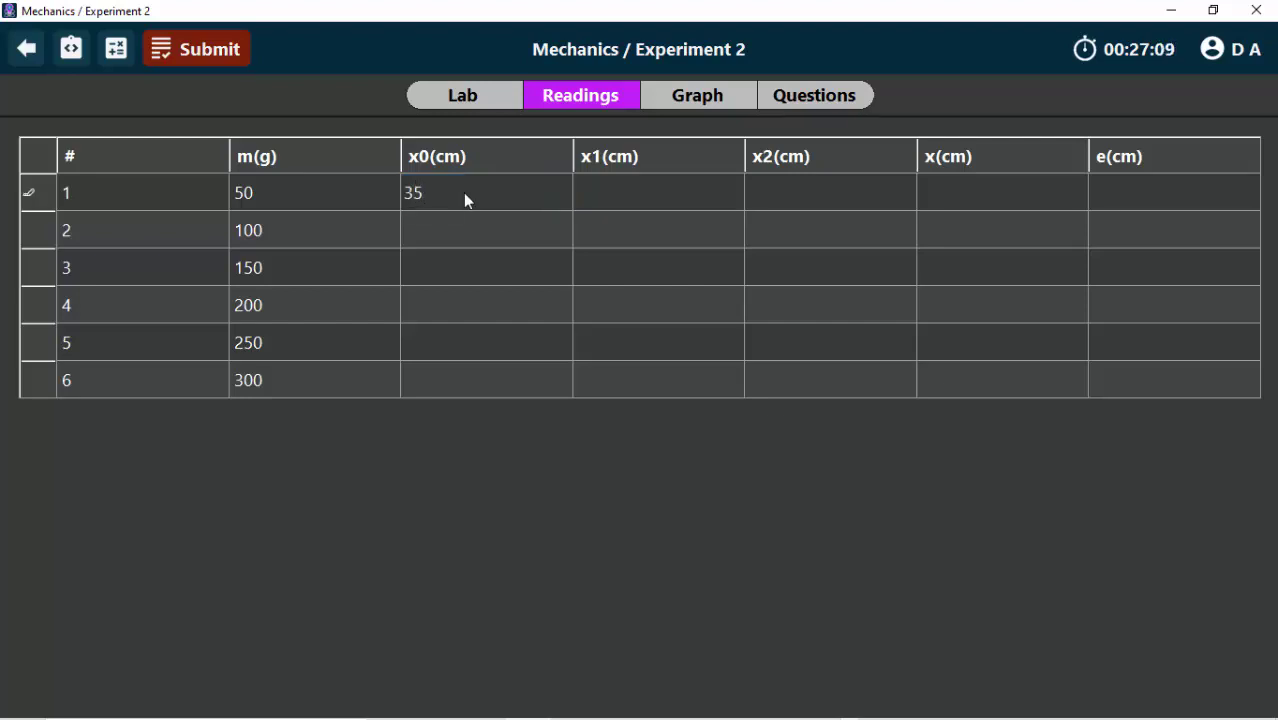
pyautogui.click(440, 234)
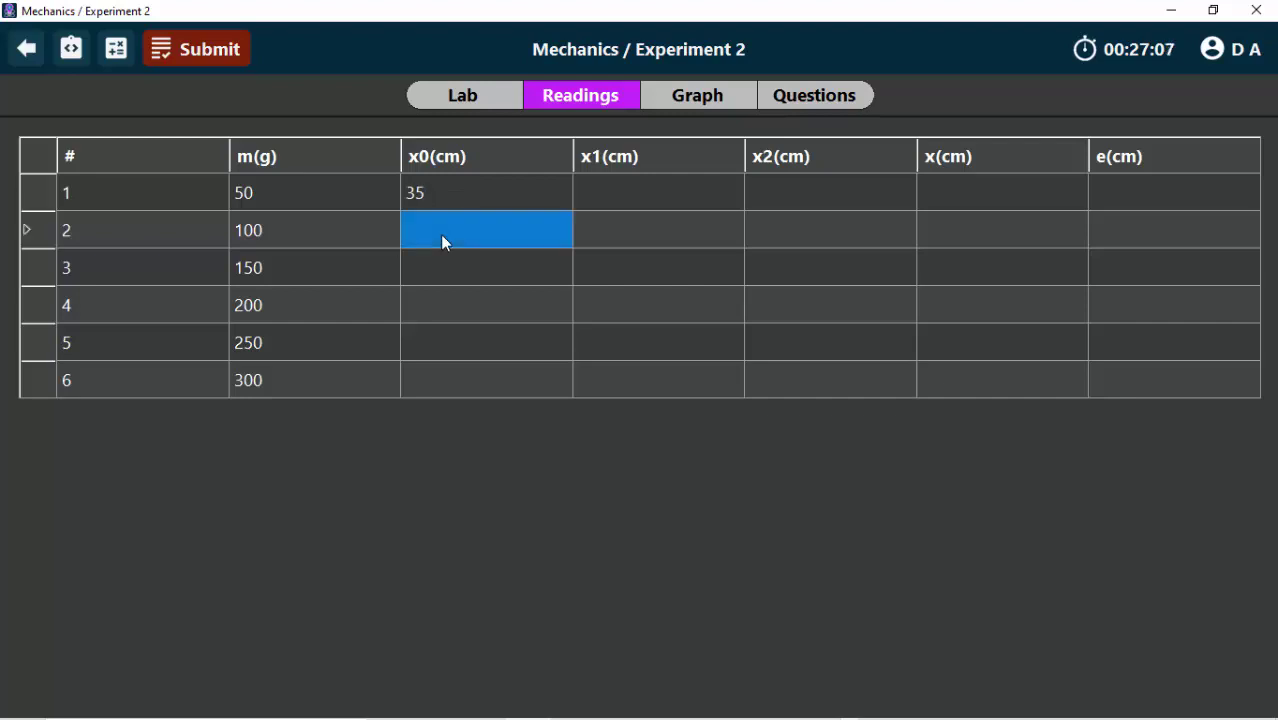
pyautogui.write('35')
pyautogui.press('Return')
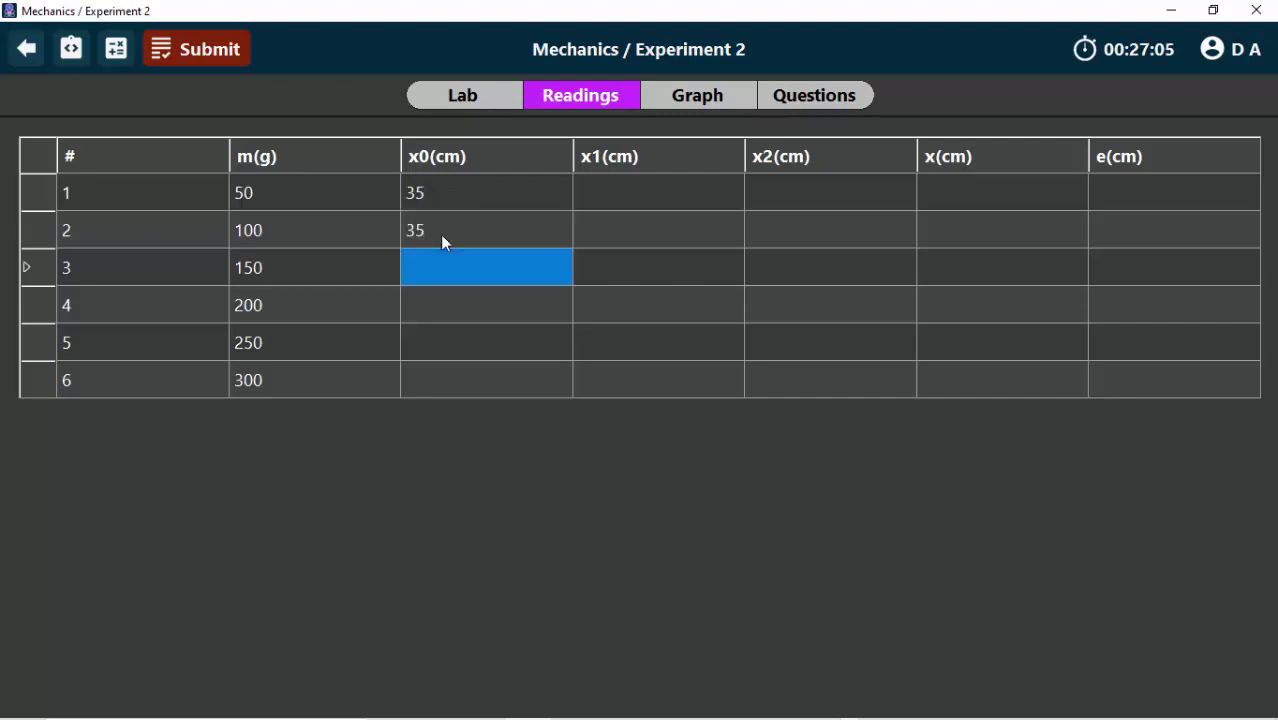
pyautogui.write('35')
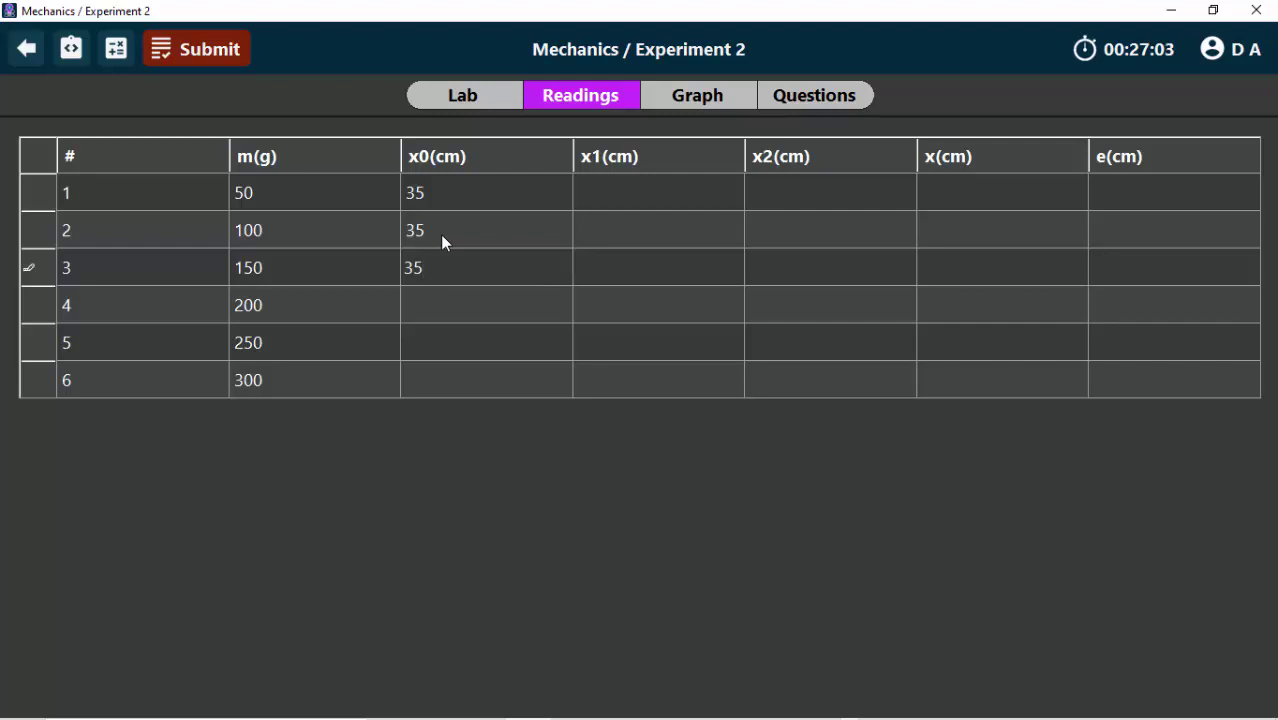
pyautogui.press('Return')
pyautogui.write('35')
pyautogui.press('Return')
pyautogui.write('35')
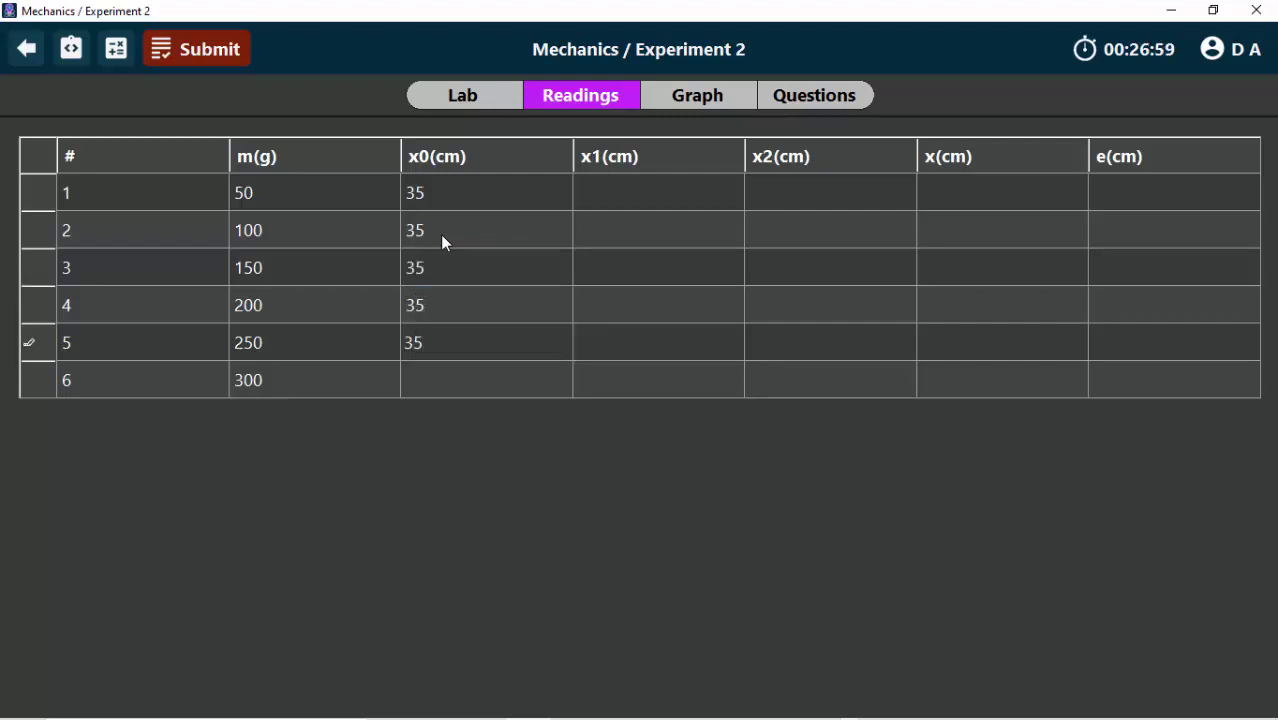
pyautogui.press('Return')
pyautogui.write('35')
pyautogui.press('Up')
pyautogui.press('Left')
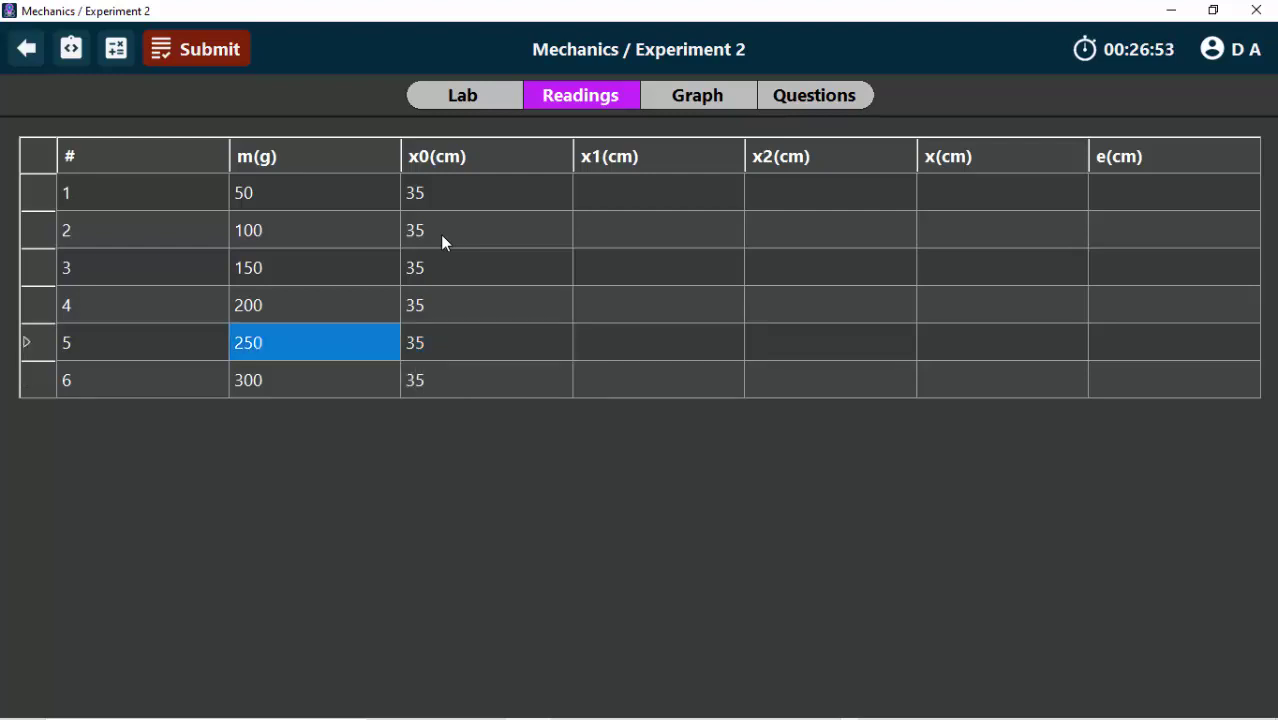
# Reread the procedure in the experiment's instructions and look over the loads listed in the readings table
pyautogui.click(443, 103)
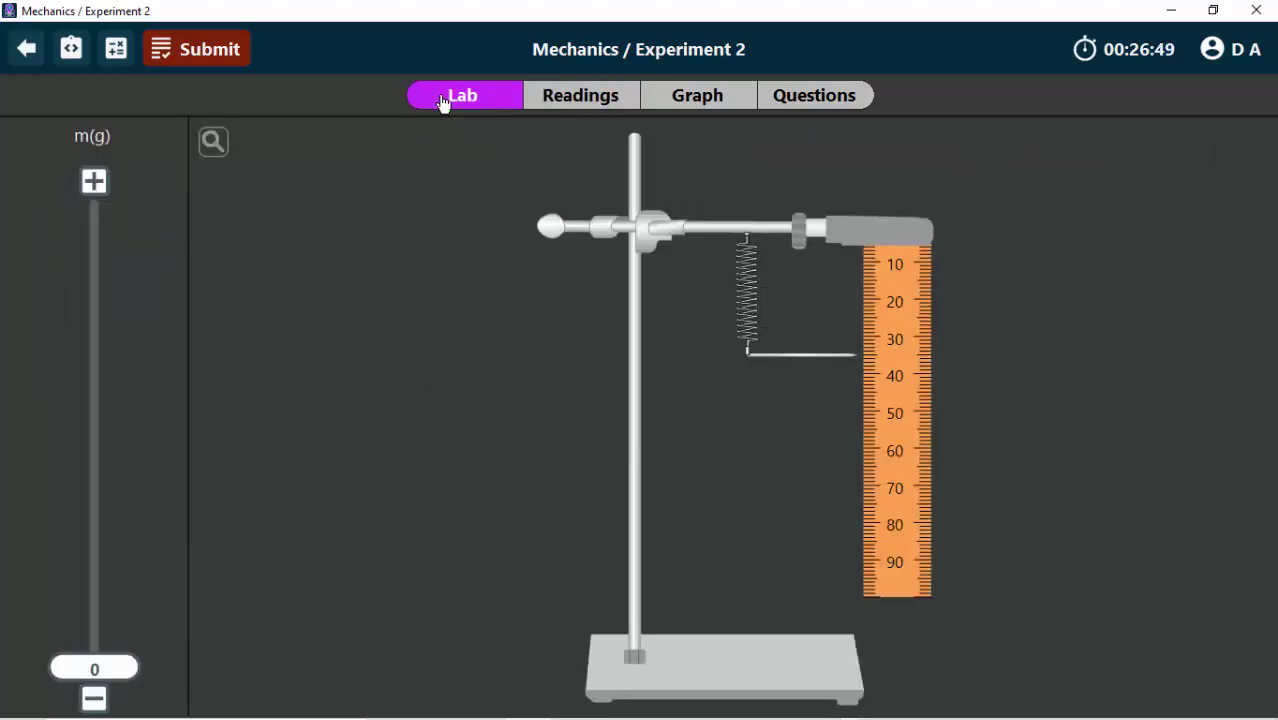
pyautogui.click(73, 50)
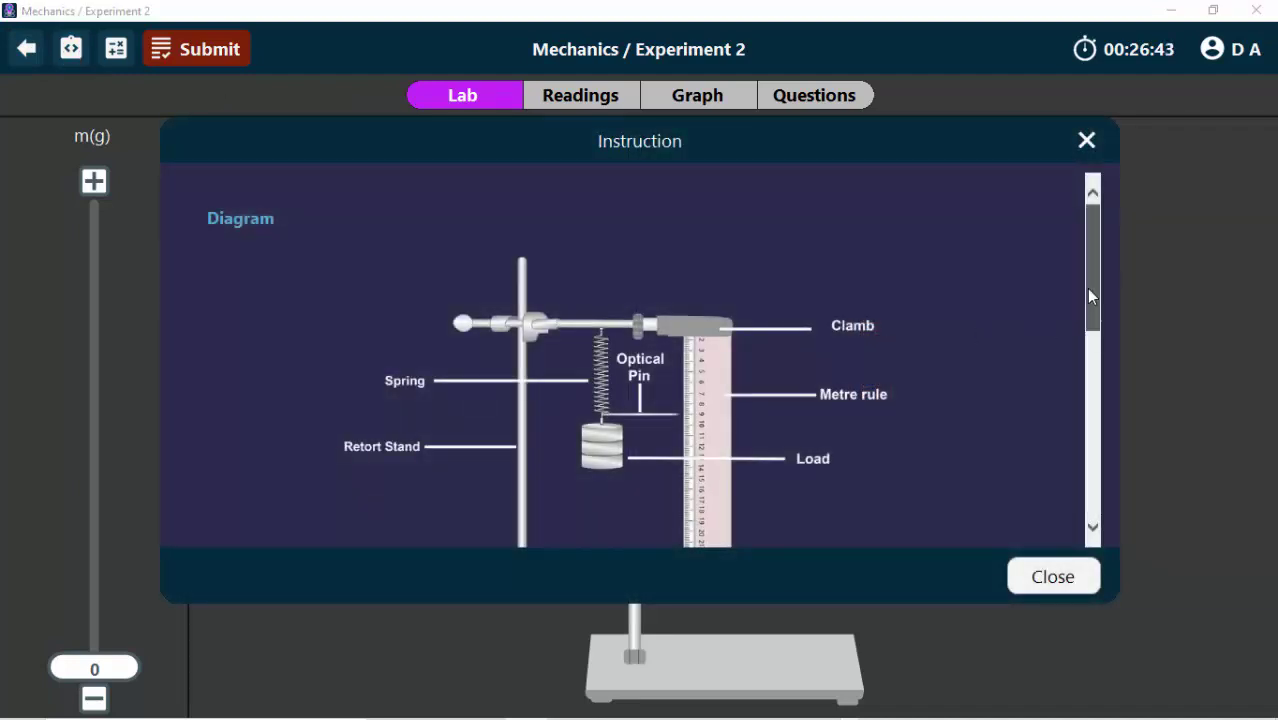
pyautogui.scroll(-5, 1086, 288)
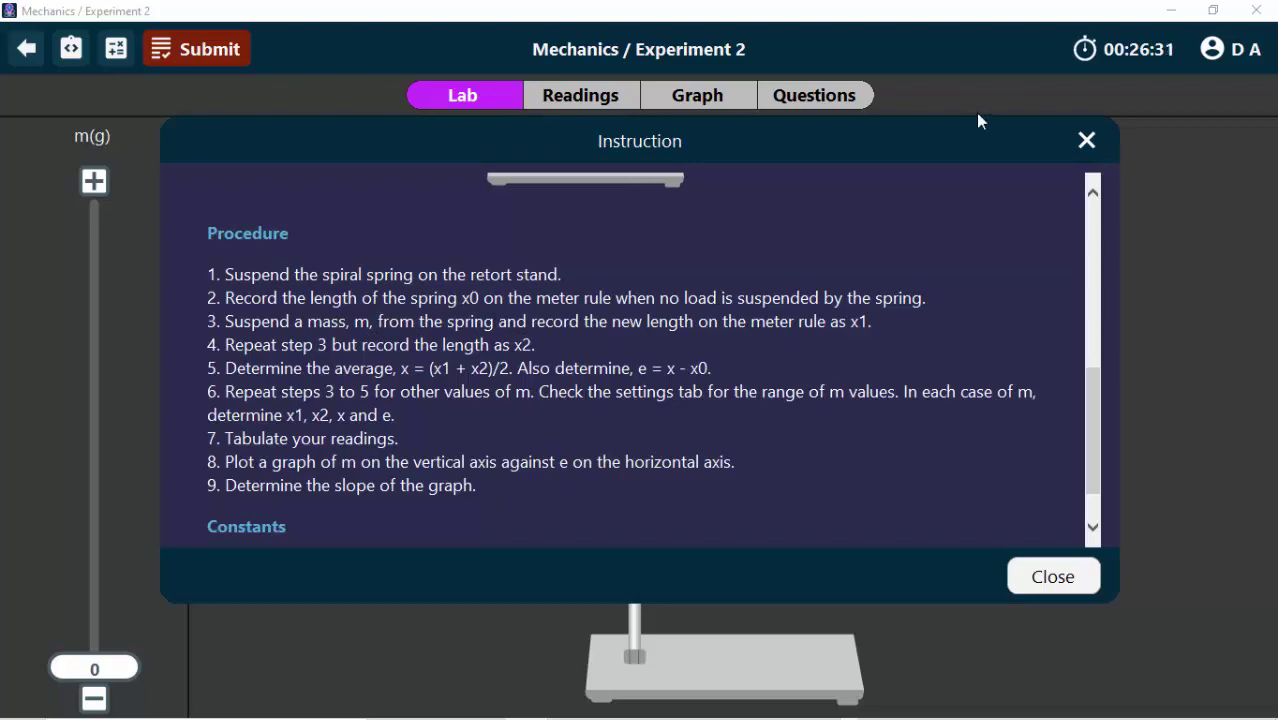
pyautogui.click(1087, 140)
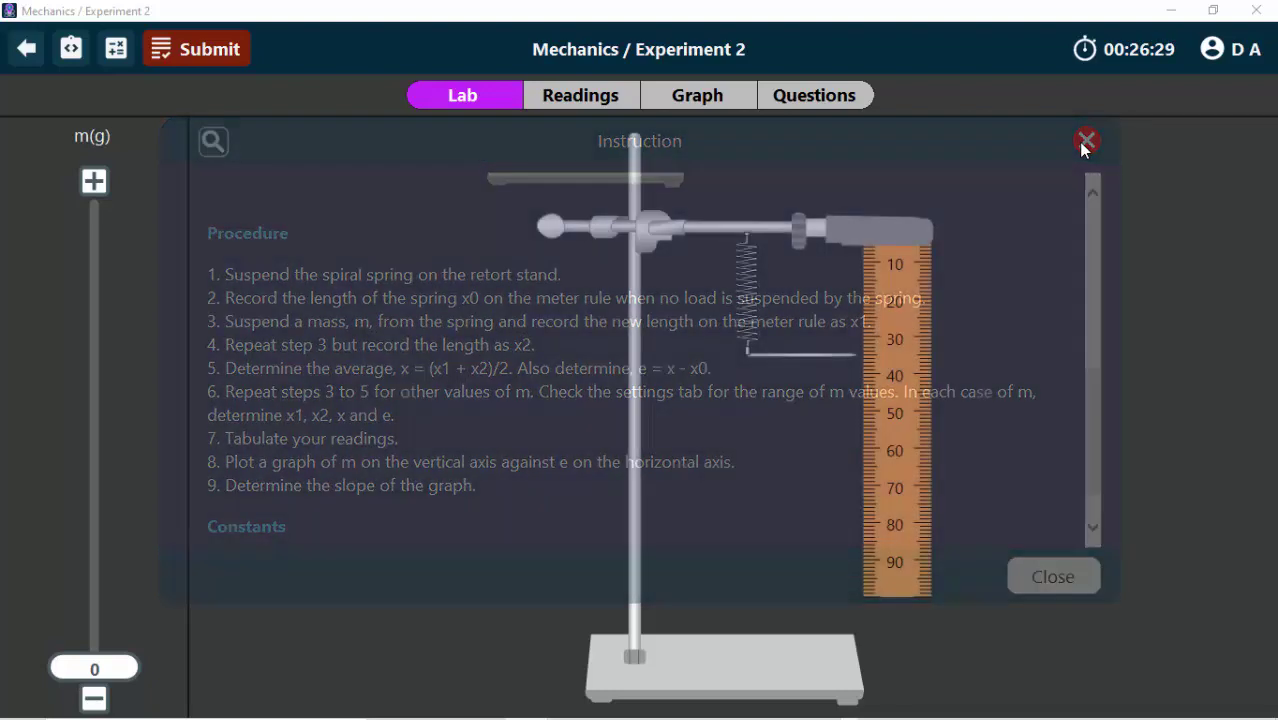
pyautogui.click(542, 97)
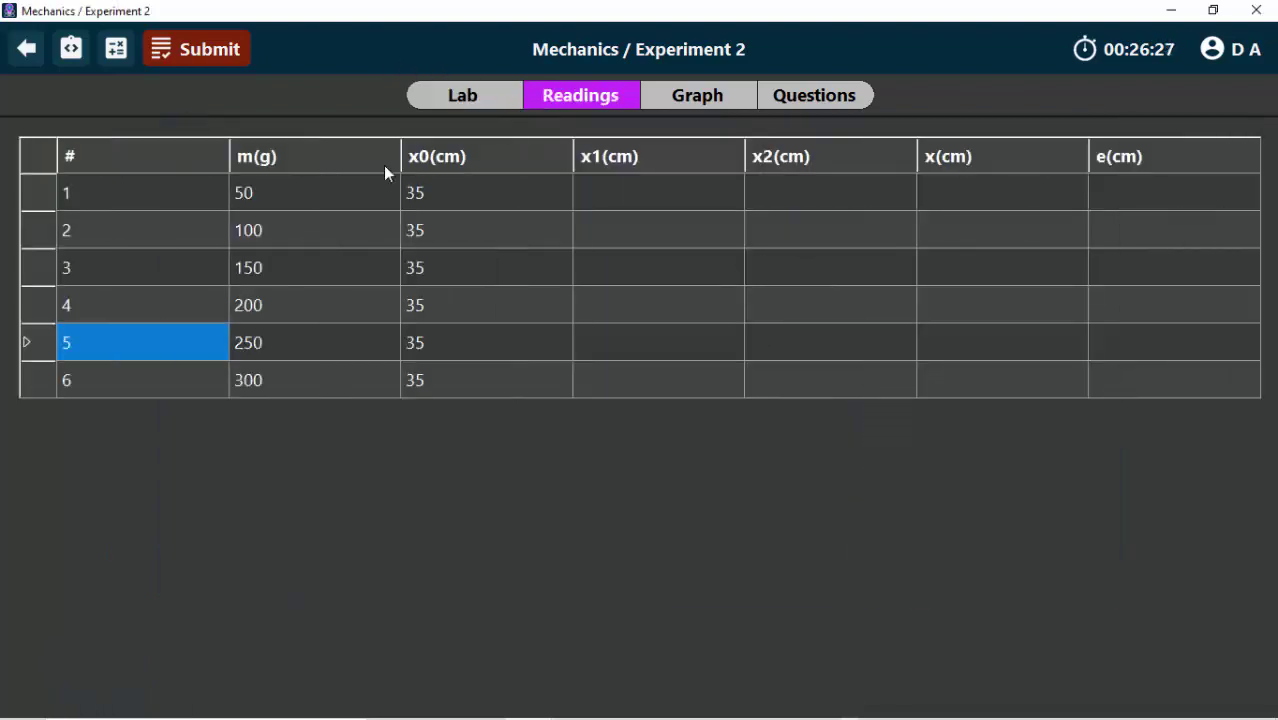
pyautogui.click(279, 200)
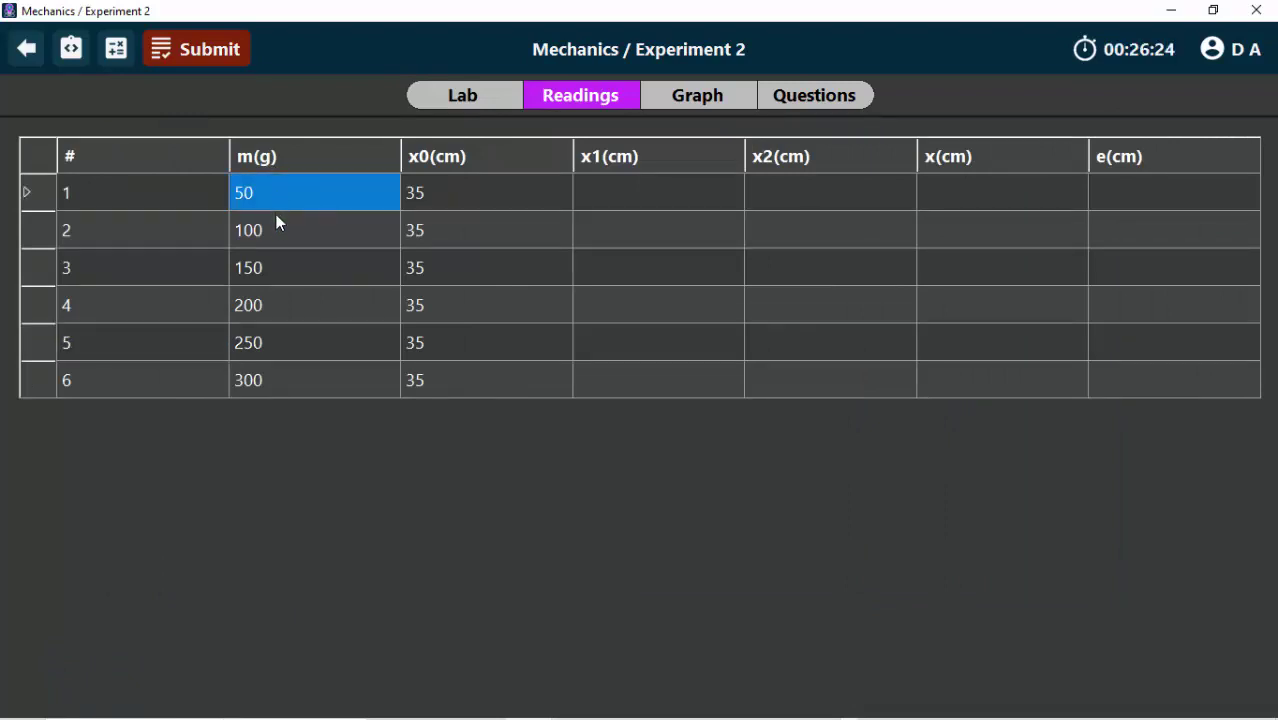
pyautogui.click(277, 235)
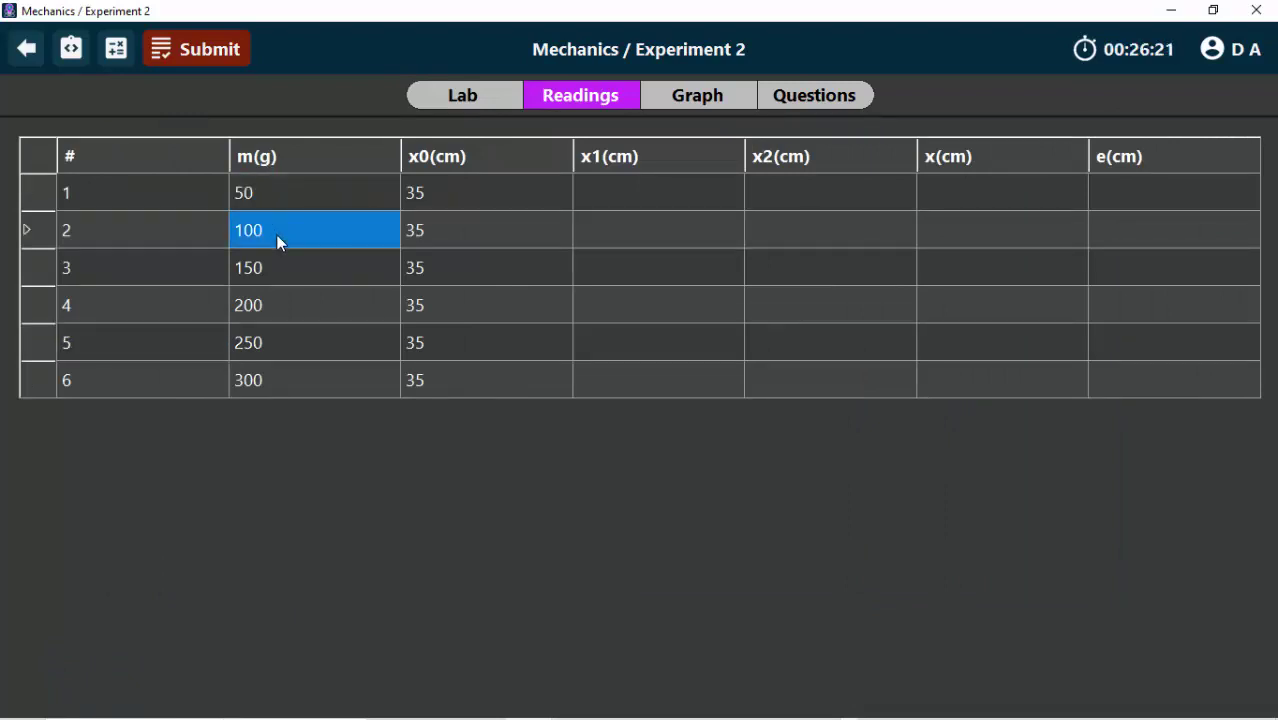
pyautogui.click(282, 268)
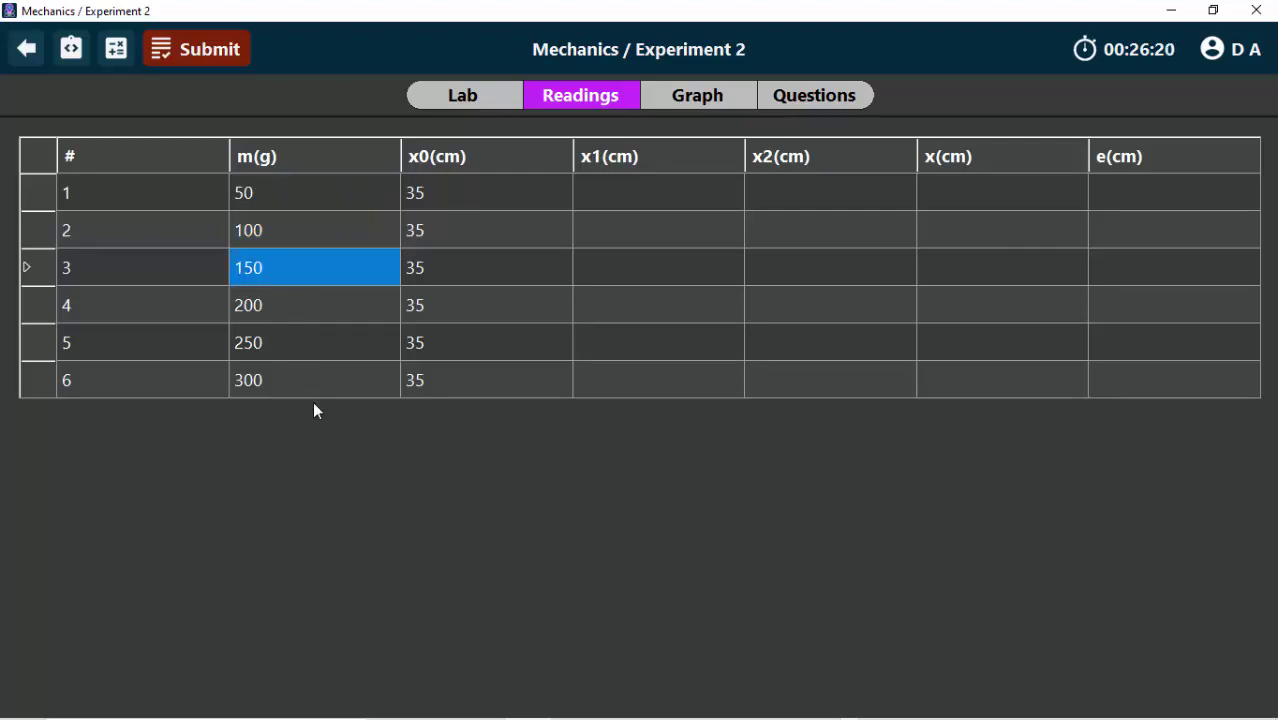
# Suspend a 50 g load from the spring and record 40 cm as its x1 reading
pyautogui.click(462, 100)
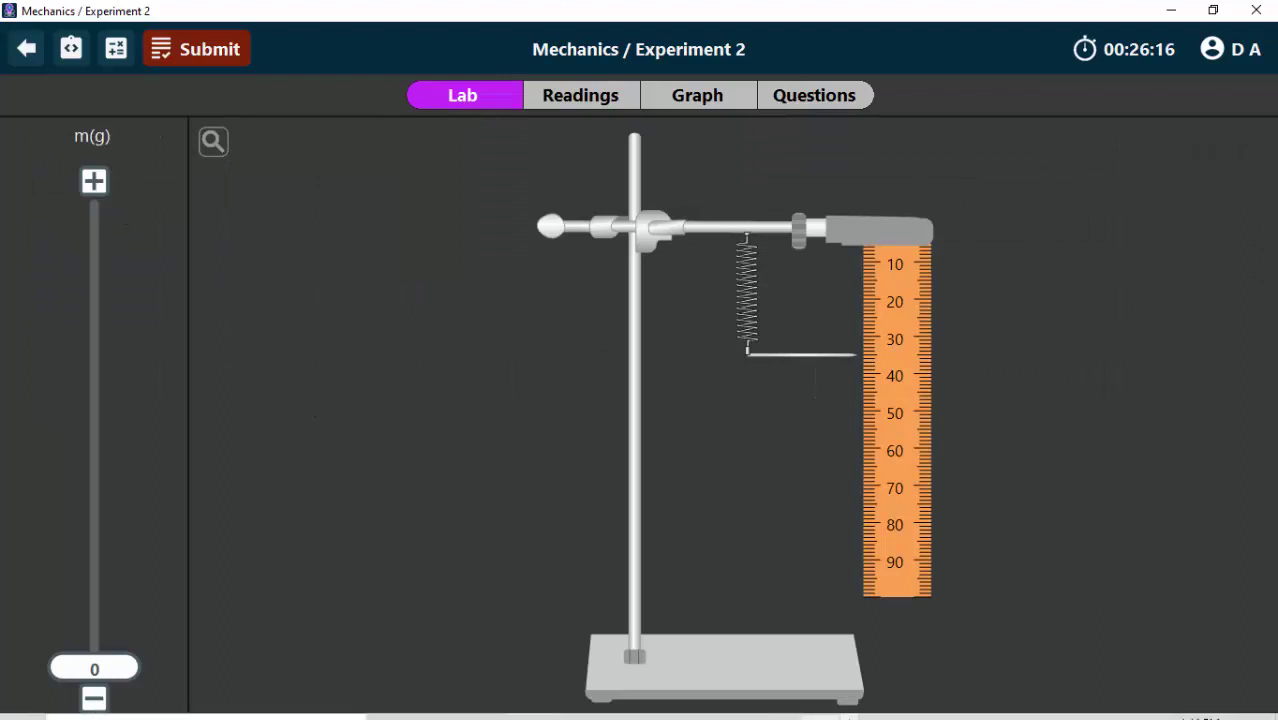
pyautogui.click(94, 181)
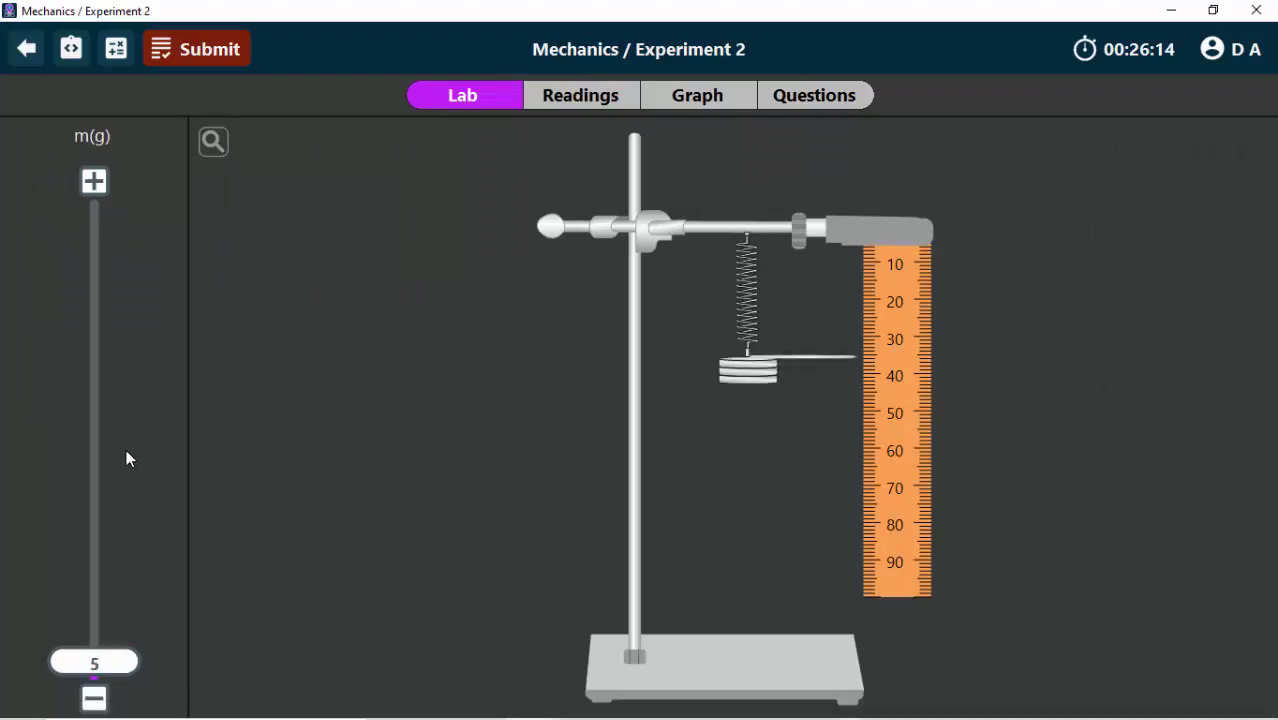
pyautogui.moveTo(120, 658); pyautogui.dragTo(113, 616)
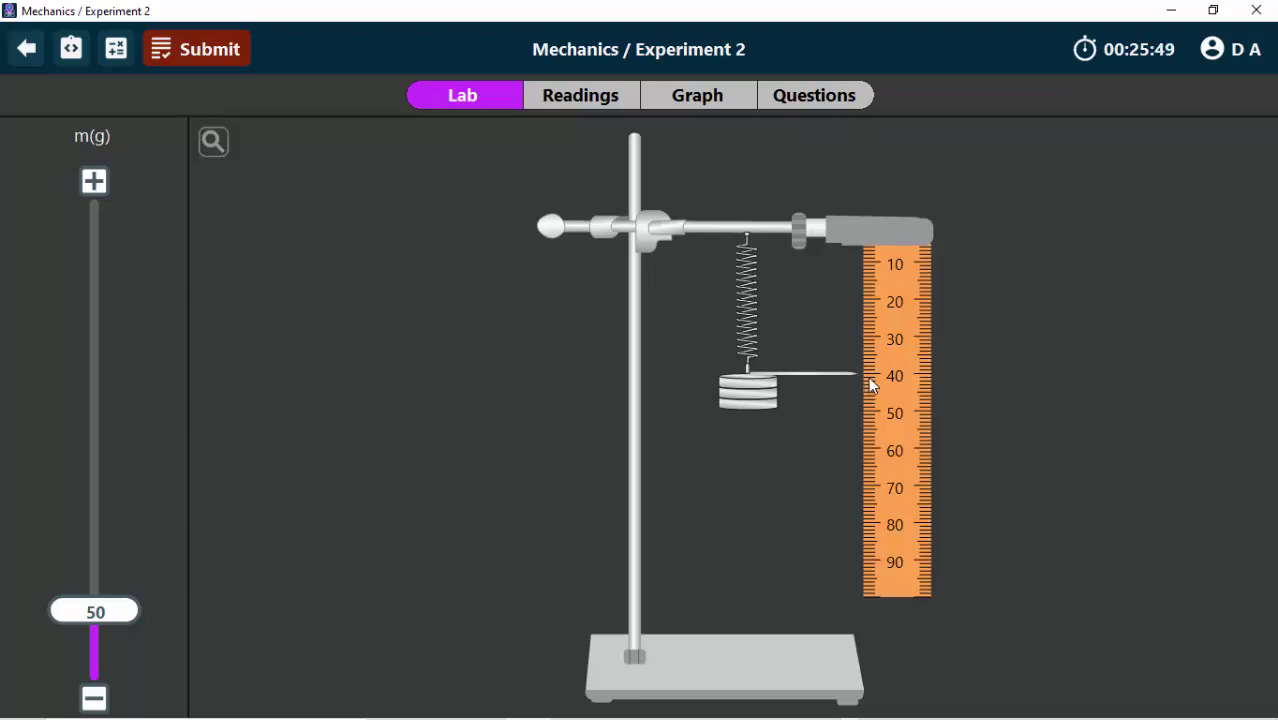
pyautogui.click(211, 143)
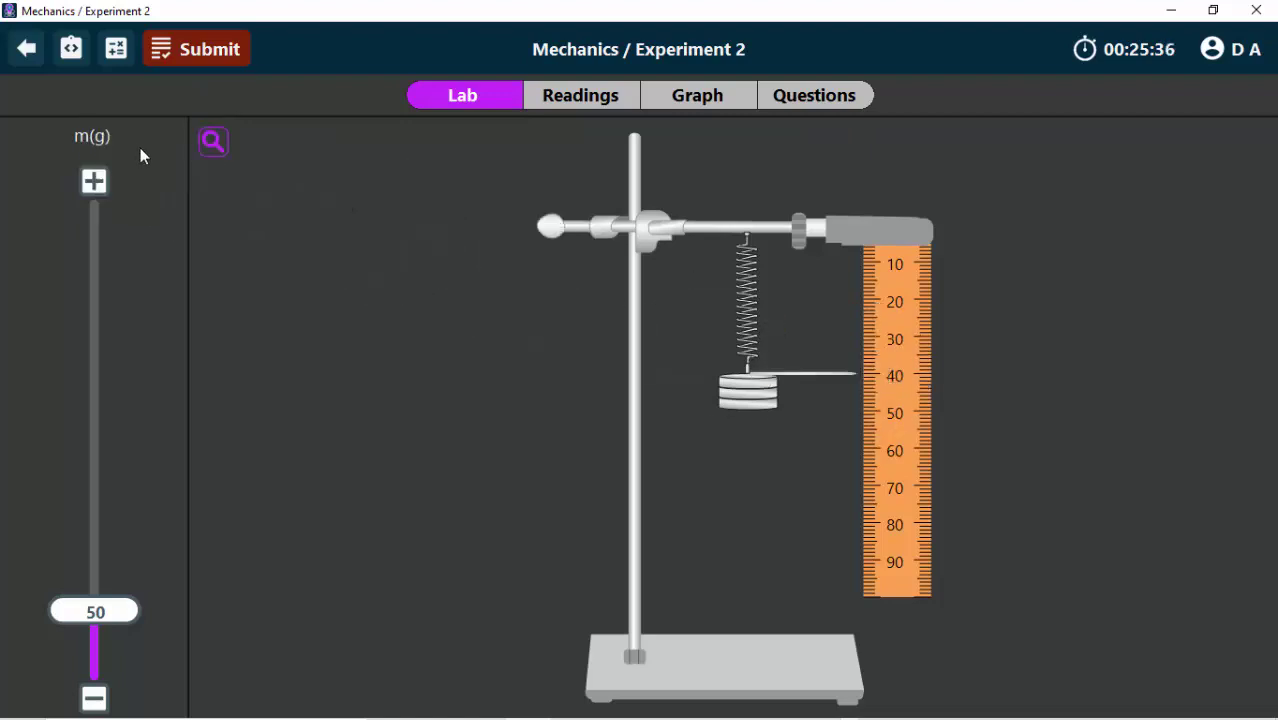
pyautogui.click(213, 142)
pyautogui.click(585, 103)
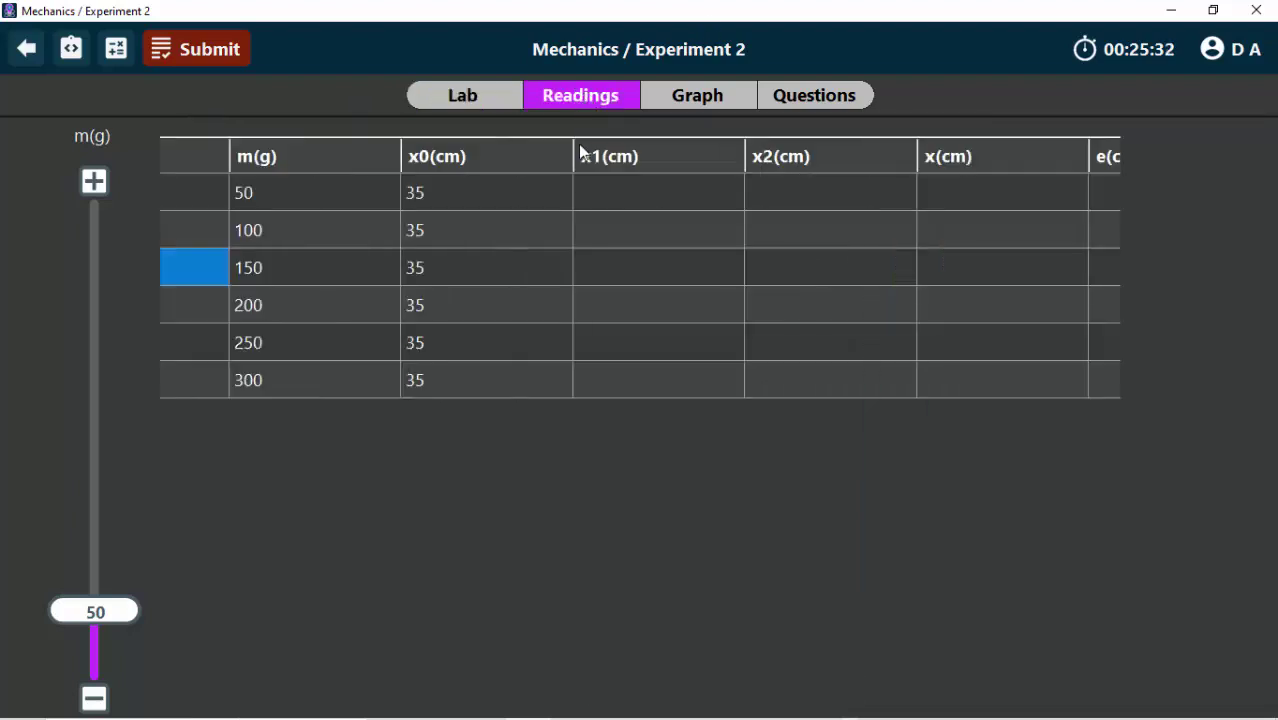
pyautogui.click(617, 203)
pyautogui.write('40')
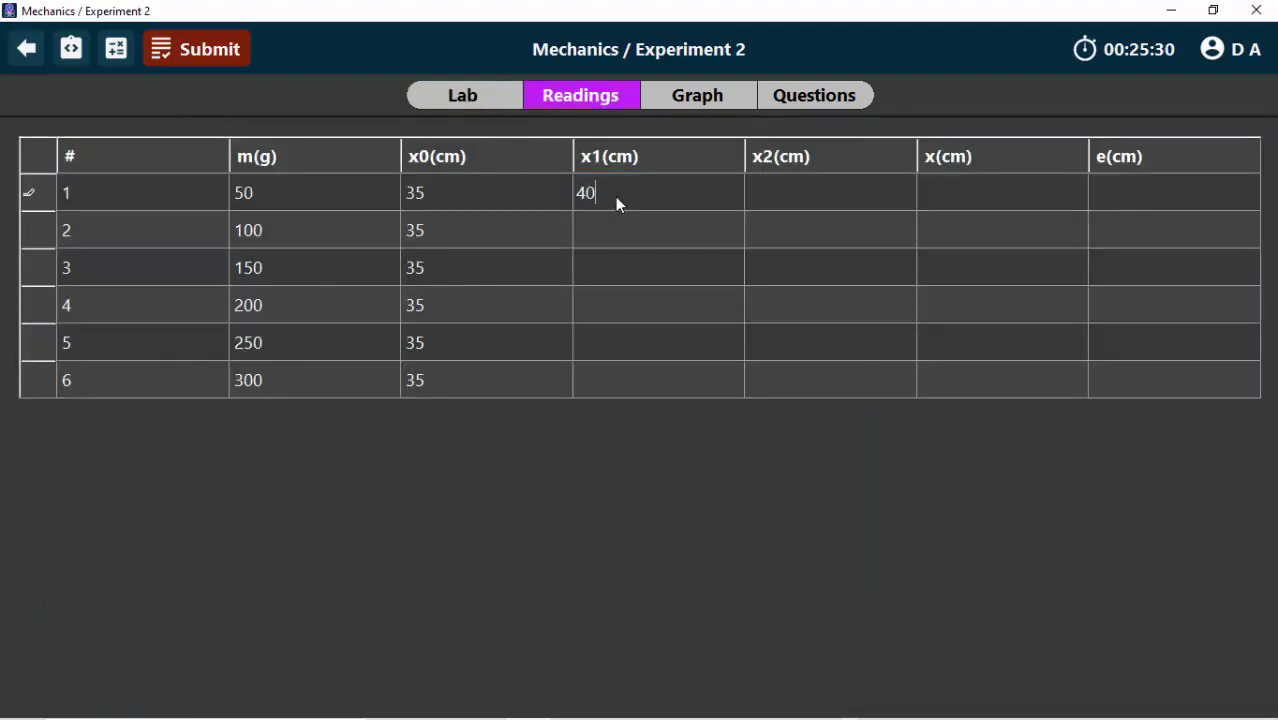
# Repeat the measurement with the 50 g load and record 40 cm as its x2 reading
pyautogui.click(496, 100)
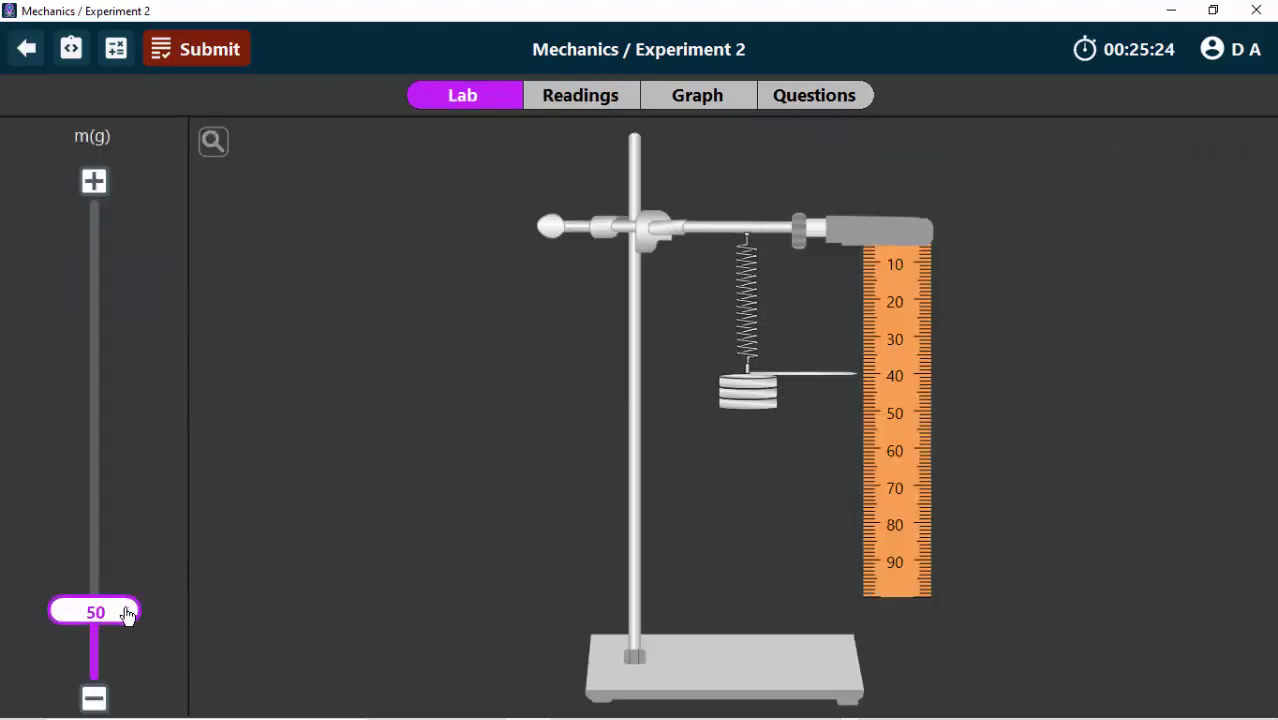
pyautogui.moveTo(127, 615)
pyautogui.mouseDown()
pyautogui.moveTo(118, 680)
pyautogui.moveTo(115, 618)
pyautogui.mouseUp()
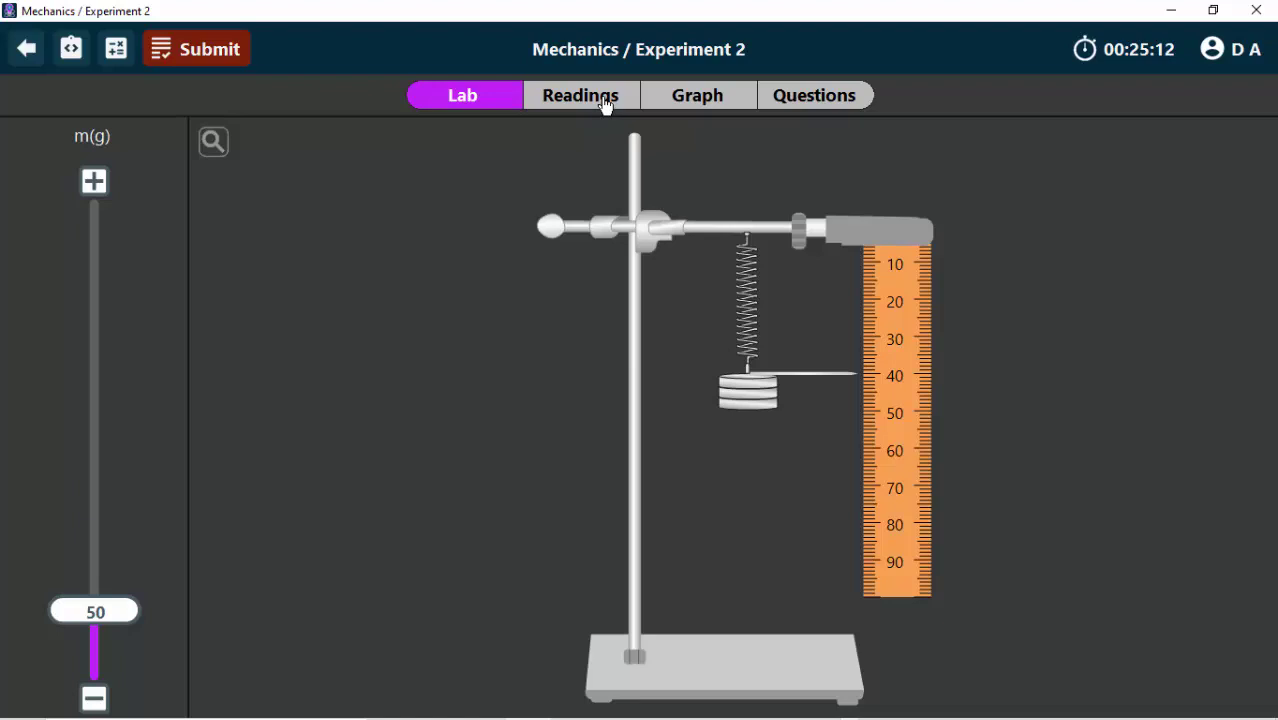
pyautogui.click(603, 100)
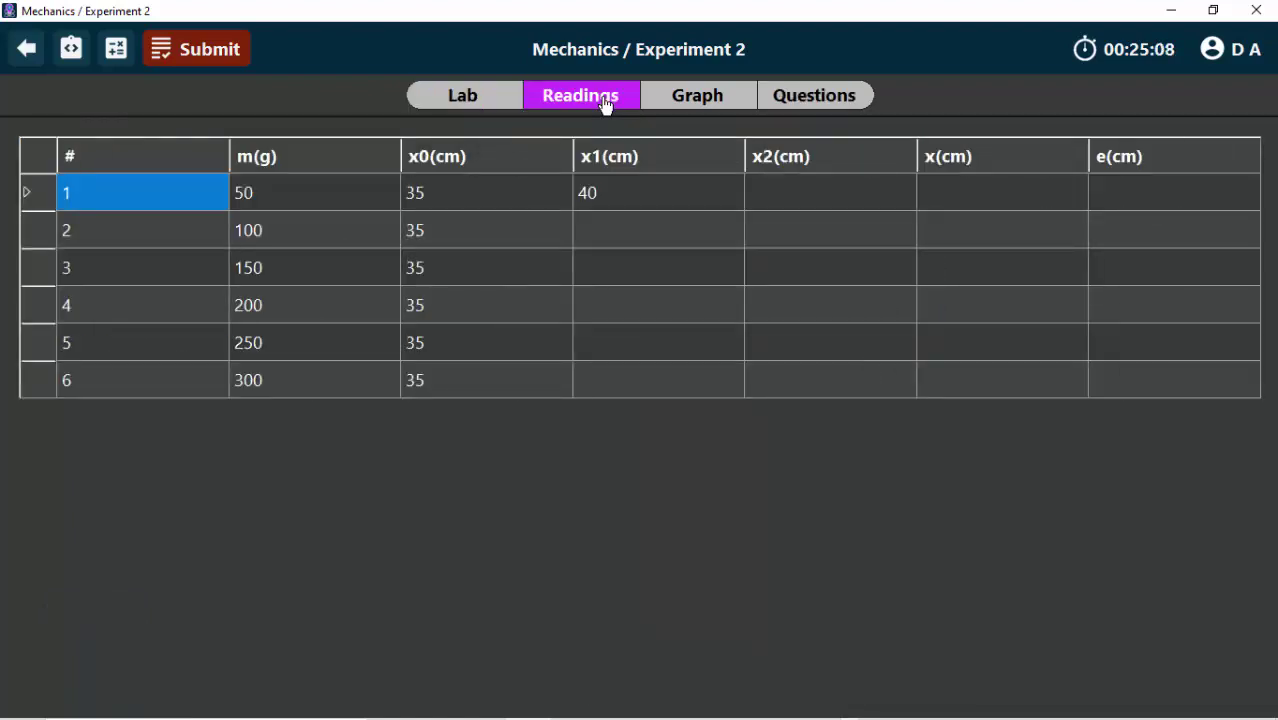
pyautogui.click(838, 206)
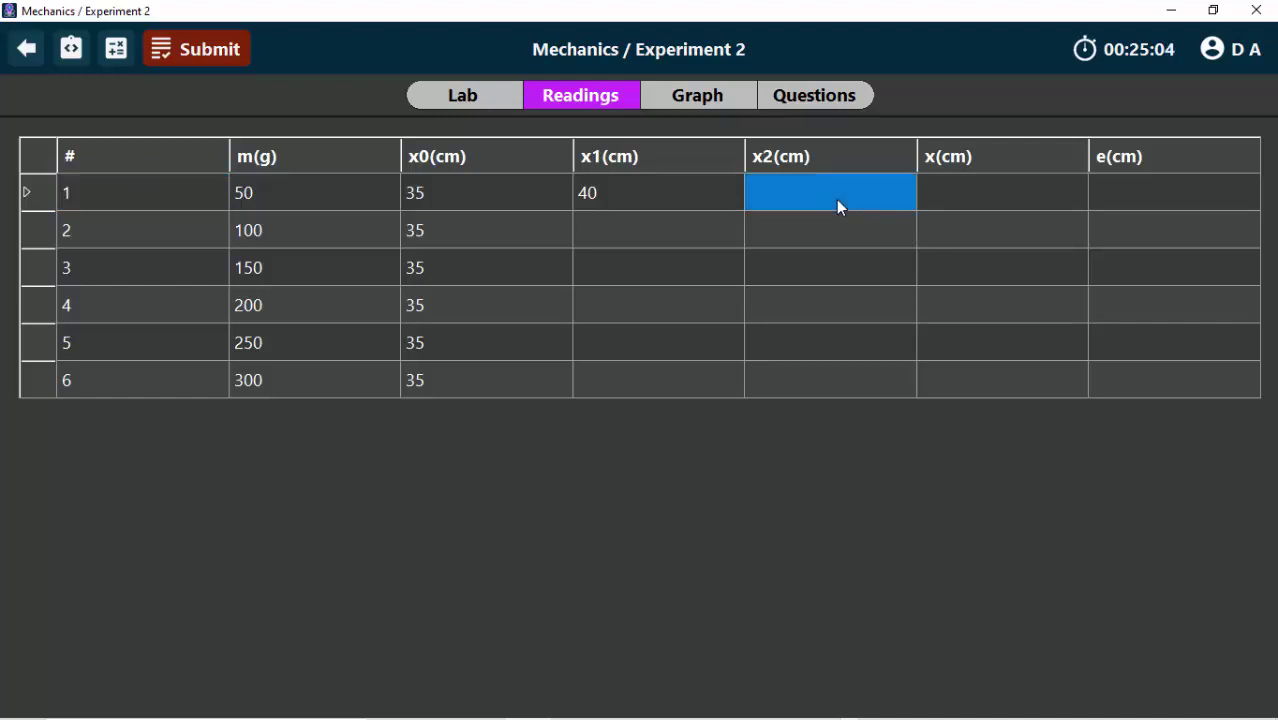
pyautogui.write('40')
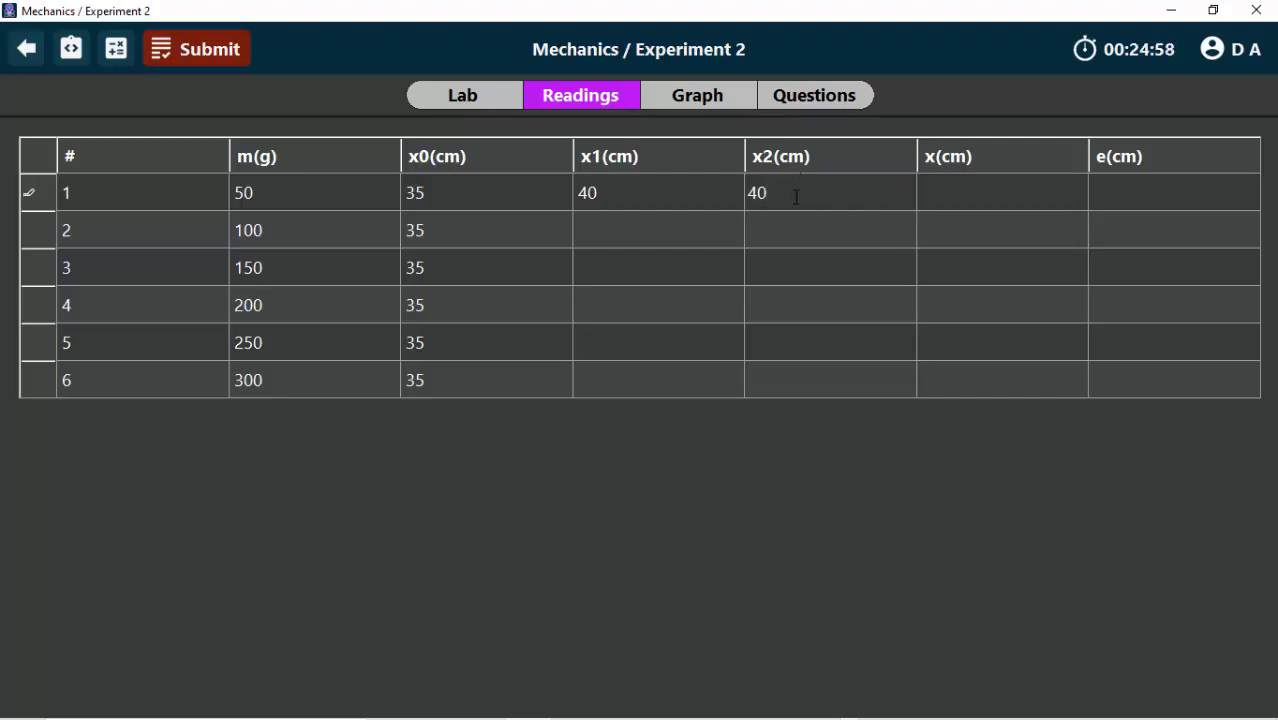
# Check the averaging formula in the instructions and record 40 cm as x for the 50 g load
pyautogui.click(963, 196)
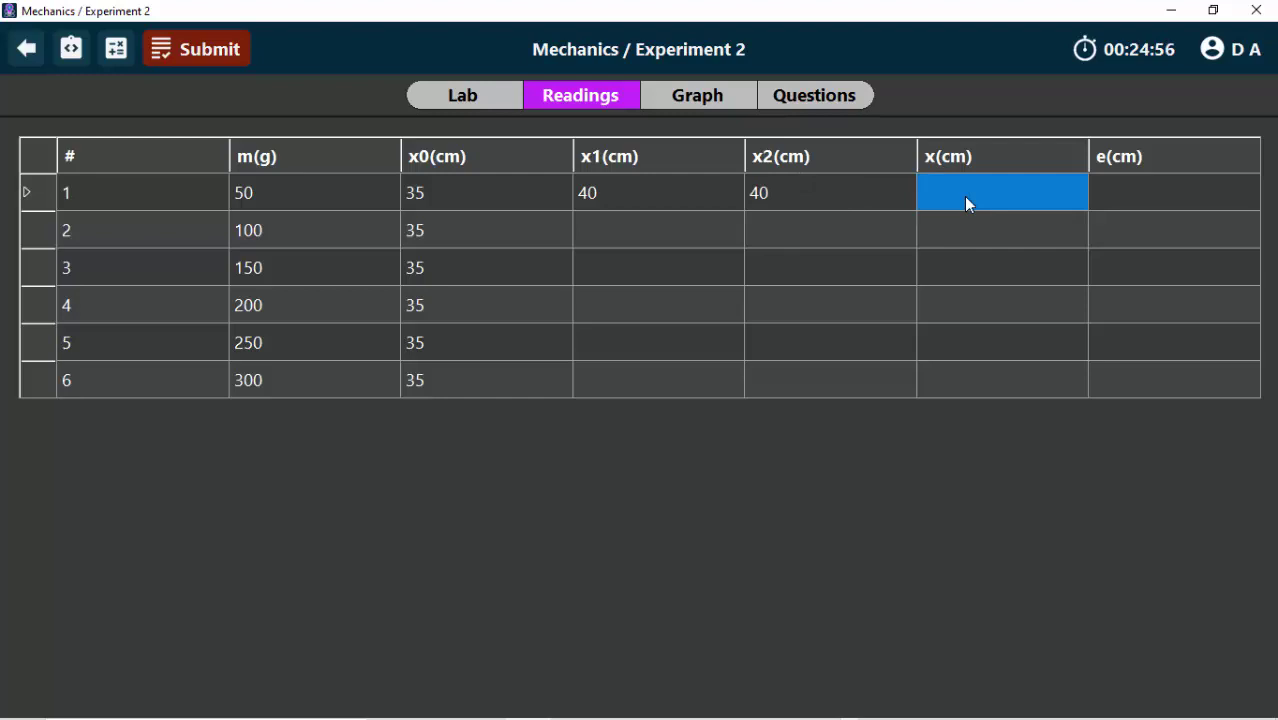
pyautogui.click(73, 48)
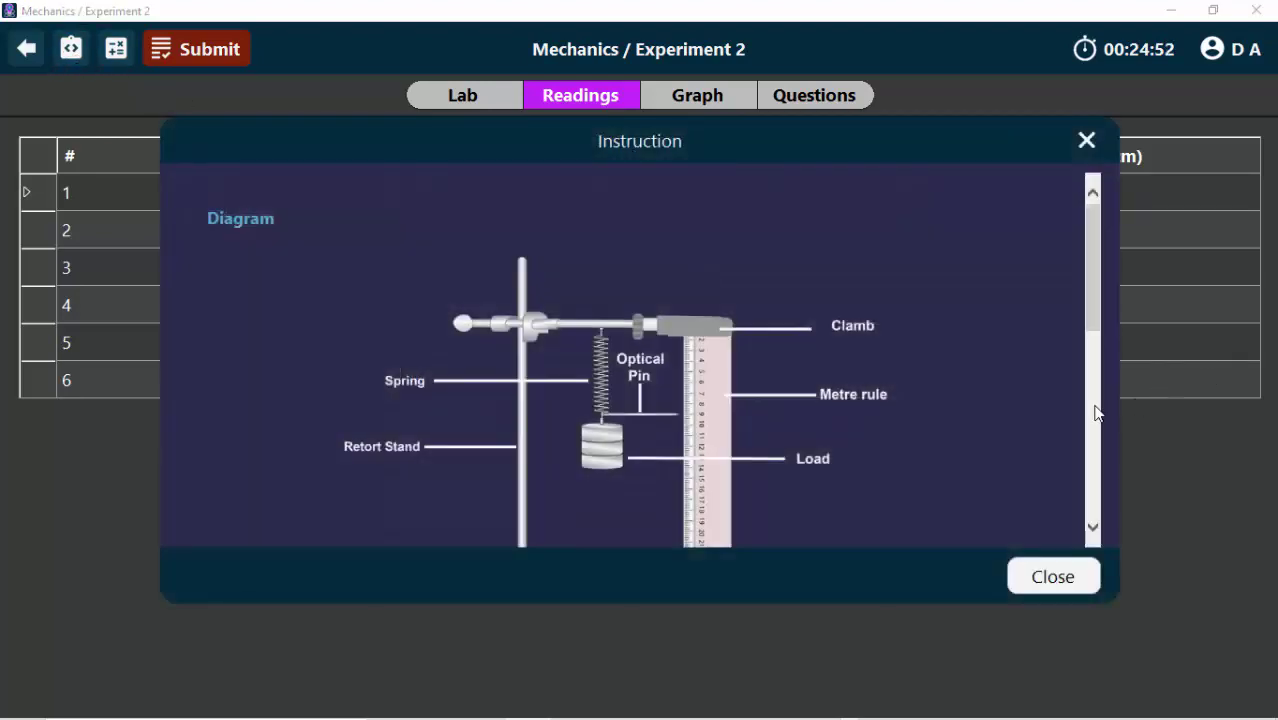
pyautogui.click(1096, 408)
pyautogui.moveTo(1093, 412); pyautogui.dragTo(1096, 455)
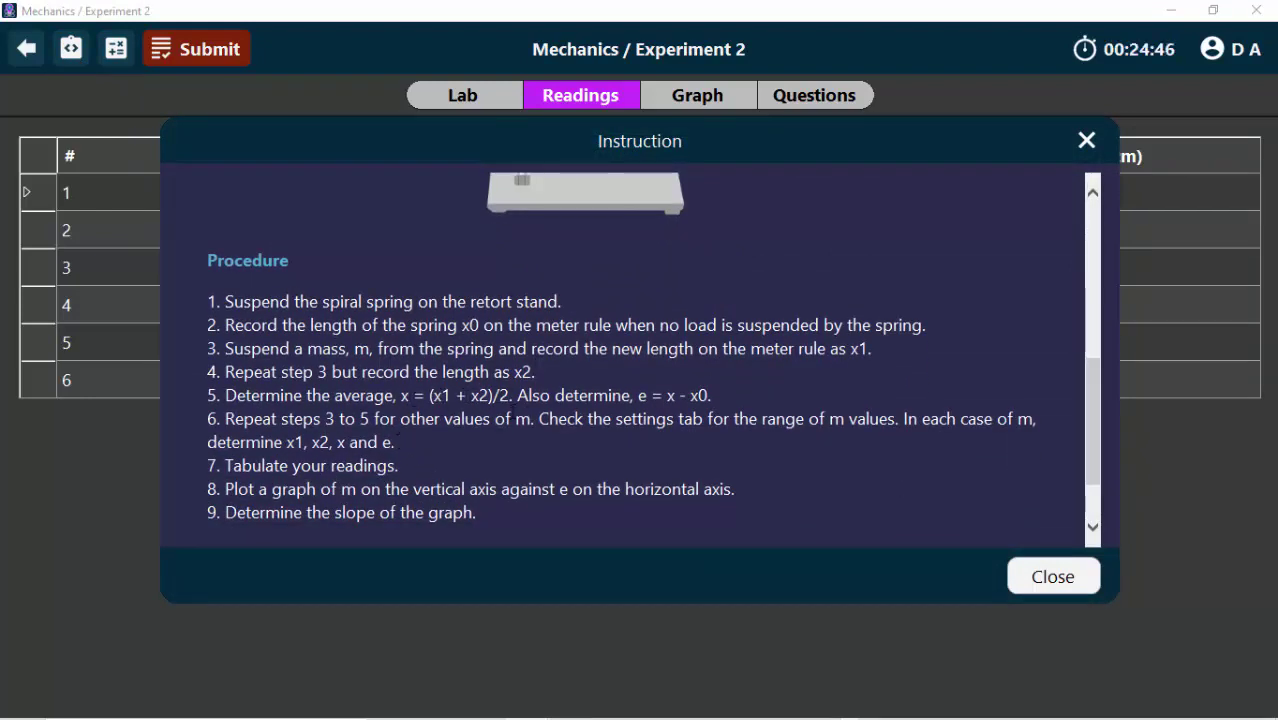
pyautogui.click(1087, 141)
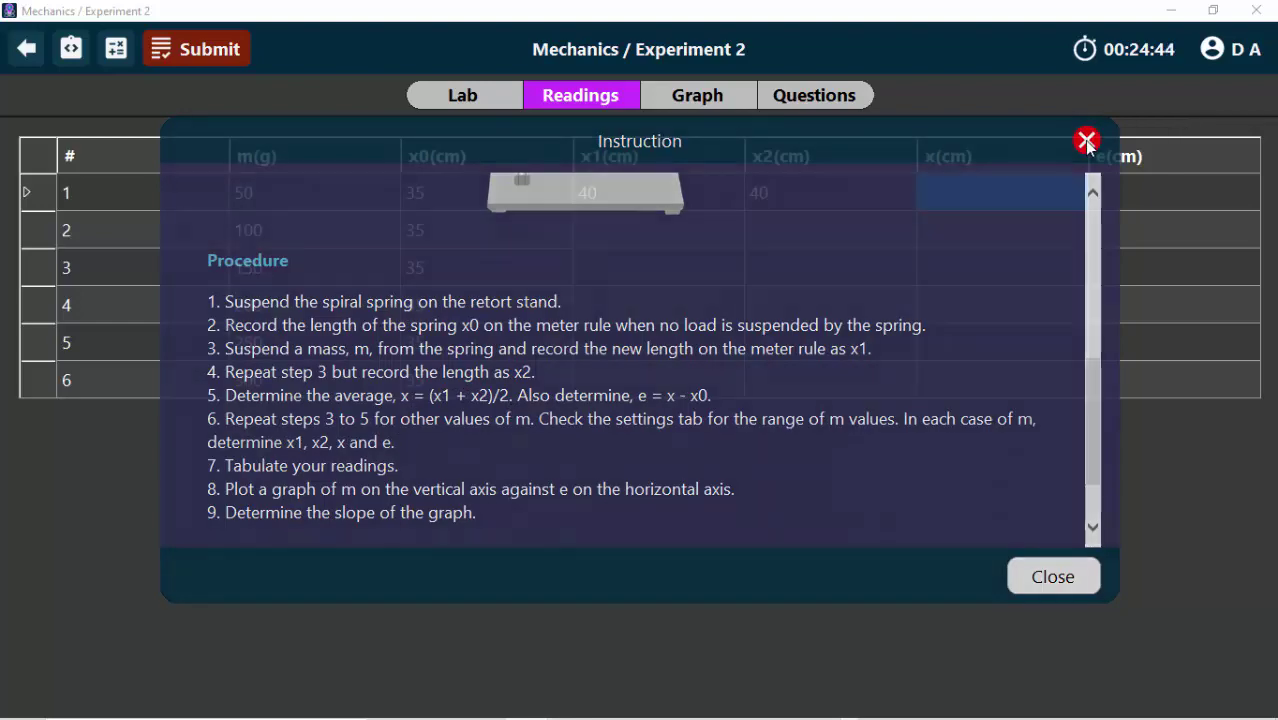
pyautogui.click(940, 186)
pyautogui.click(971, 189)
pyautogui.write('40')
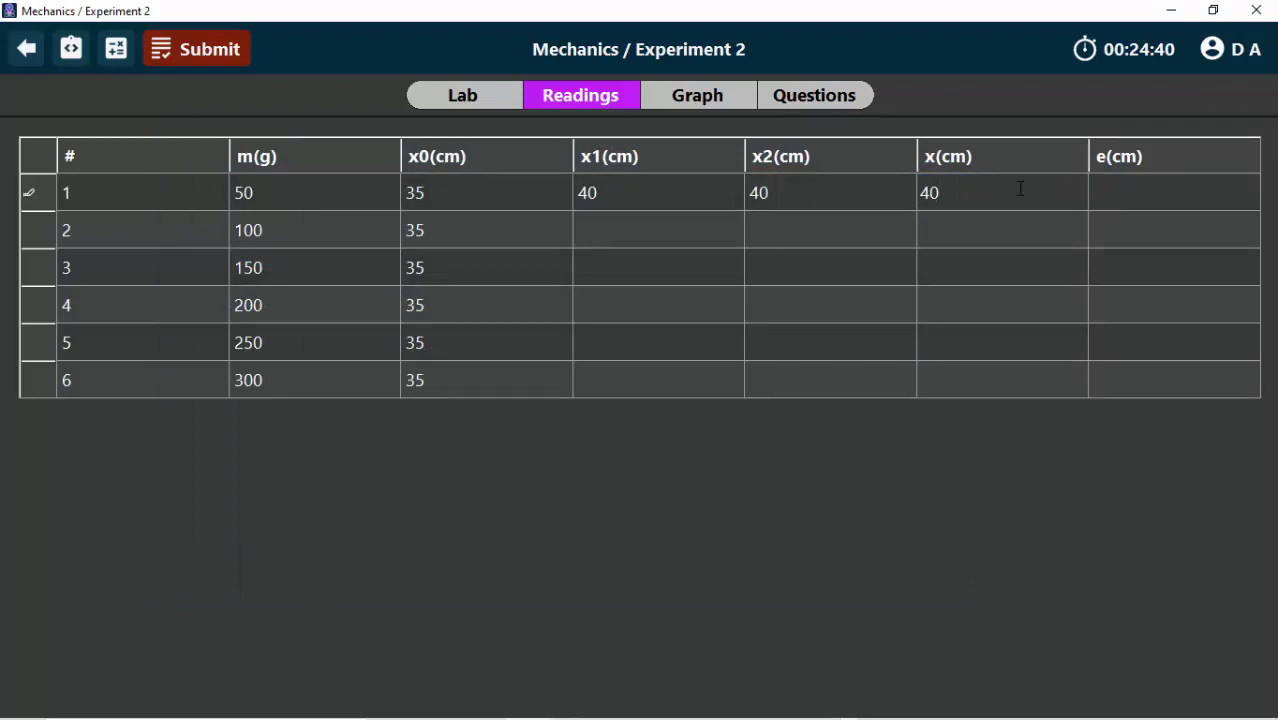
# Check the extension formula in the instructions and record 5 cm as e for the 50 g load
pyautogui.click(1124, 188)
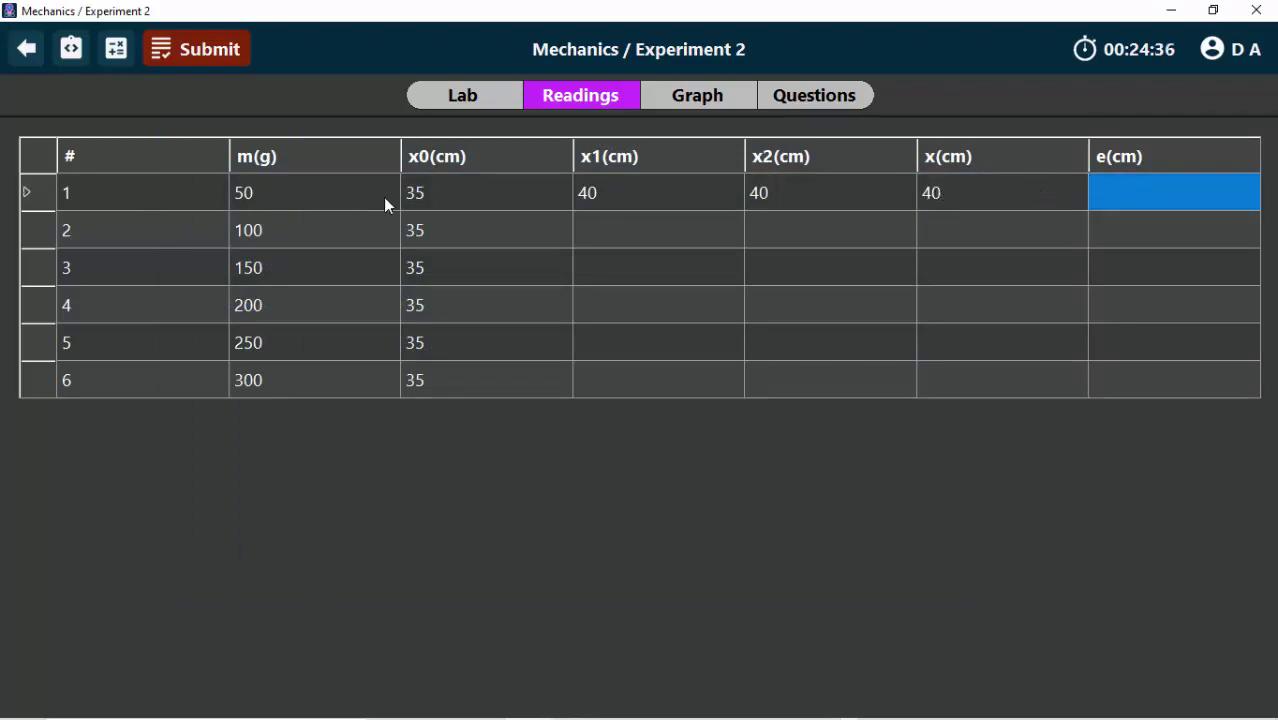
pyautogui.click(71, 47)
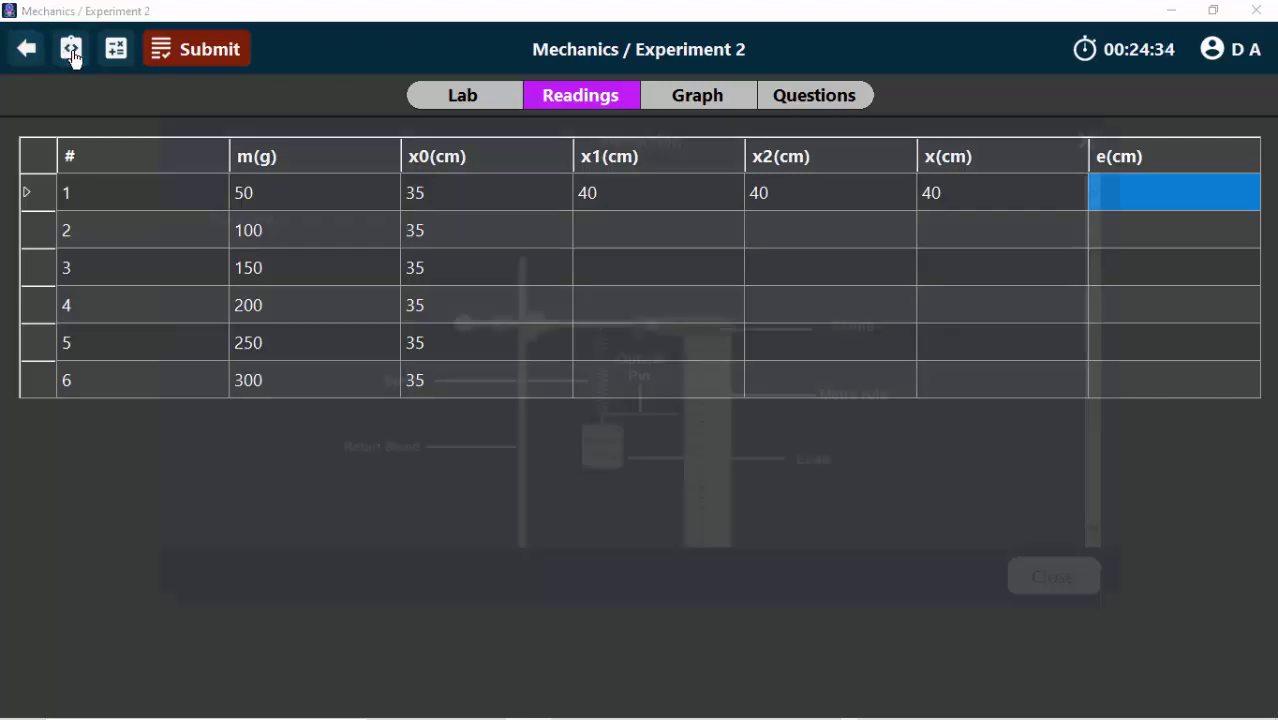
pyautogui.moveTo(1091, 283); pyautogui.dragTo(1091, 428)
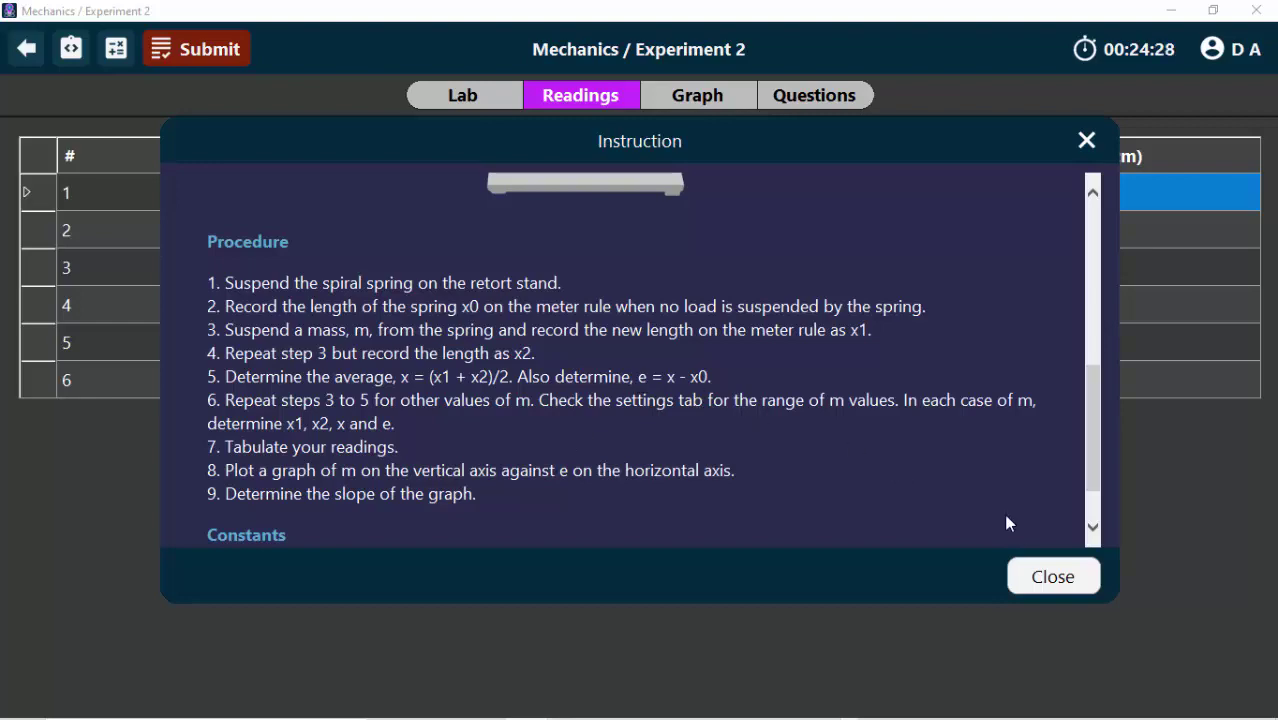
pyautogui.click(1034, 583)
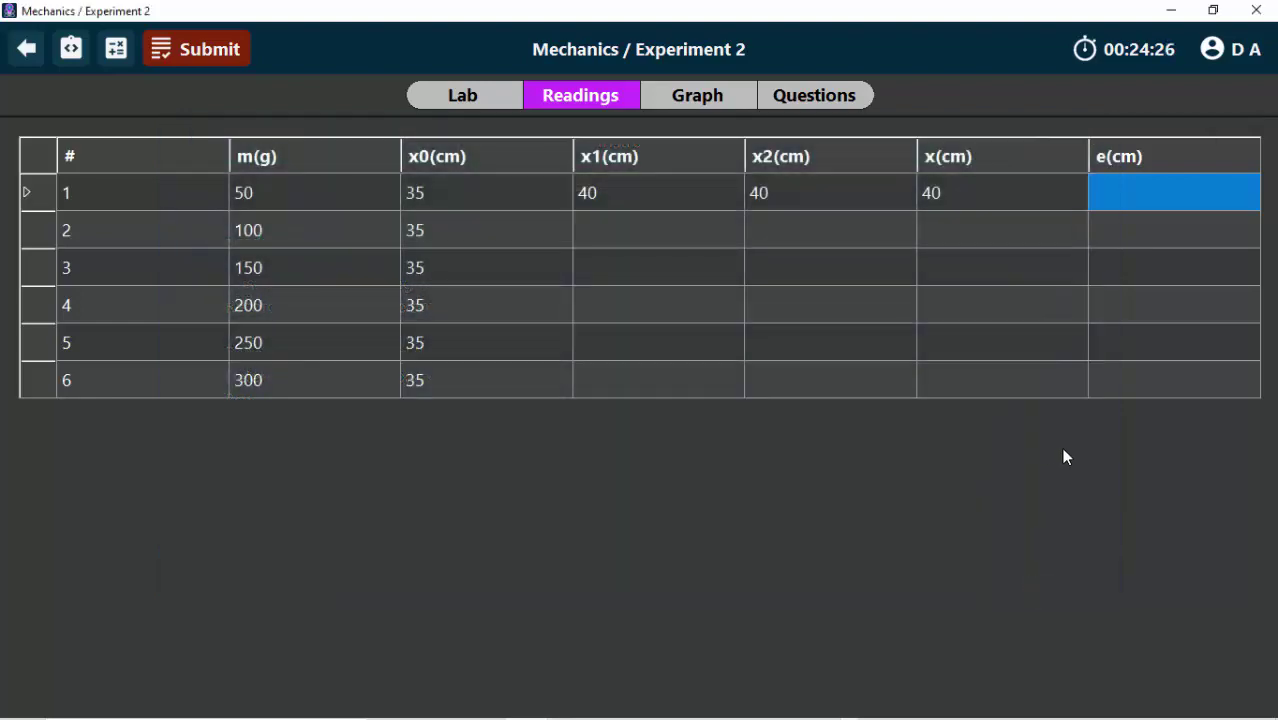
pyautogui.click(1130, 192)
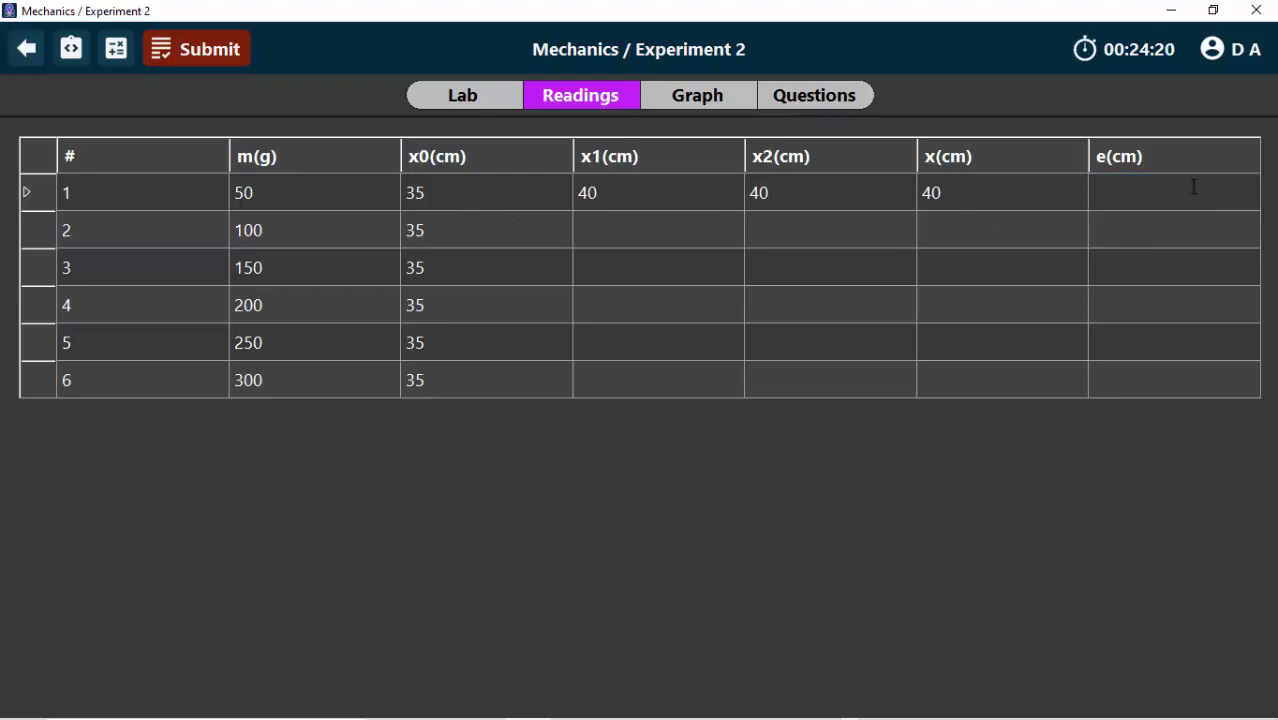
pyautogui.write('5')
pyautogui.press('BackSpace')
# Increase the load suspended from the spring to 100 g for the second reading
pyautogui.click(670, 237)
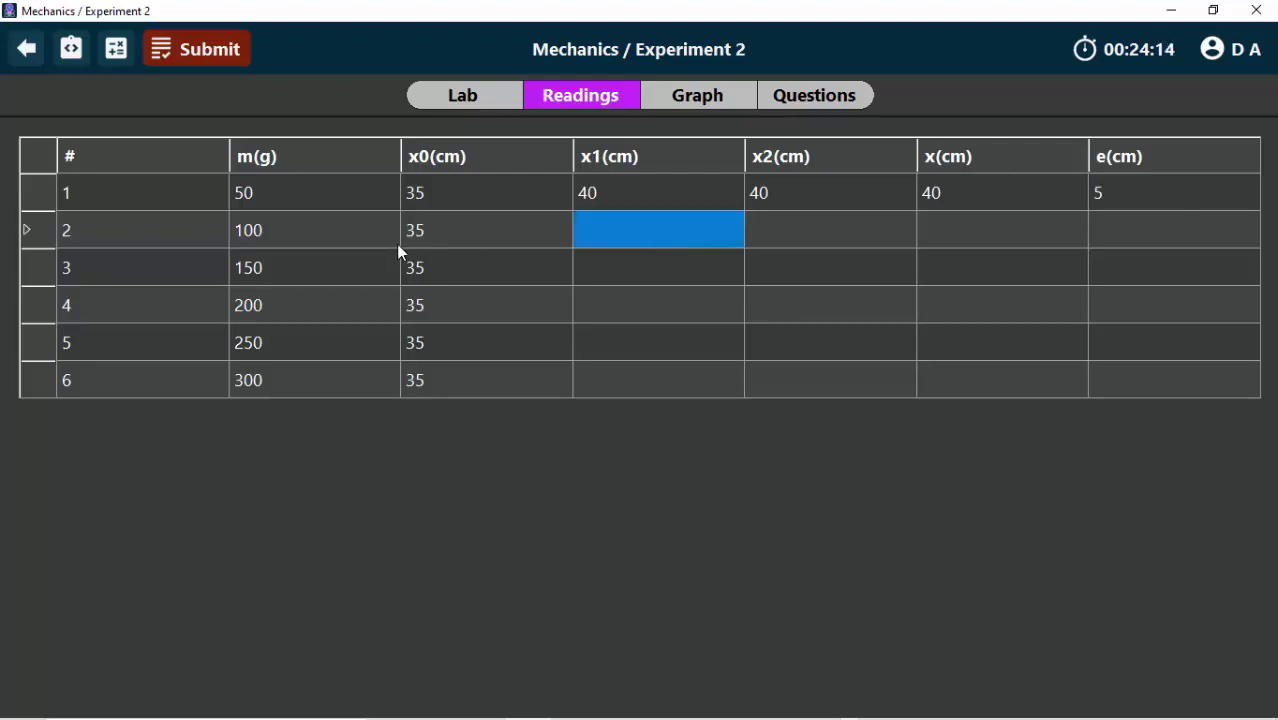
pyautogui.click(313, 241)
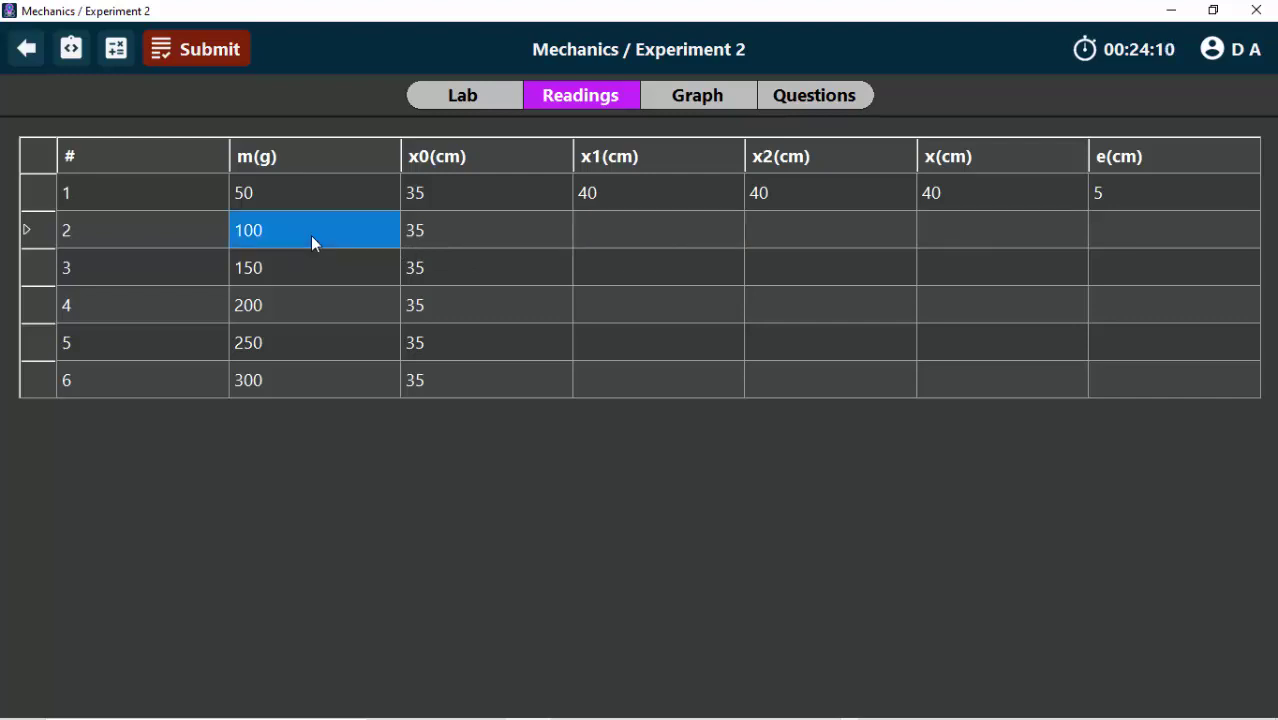
pyautogui.click(490, 98)
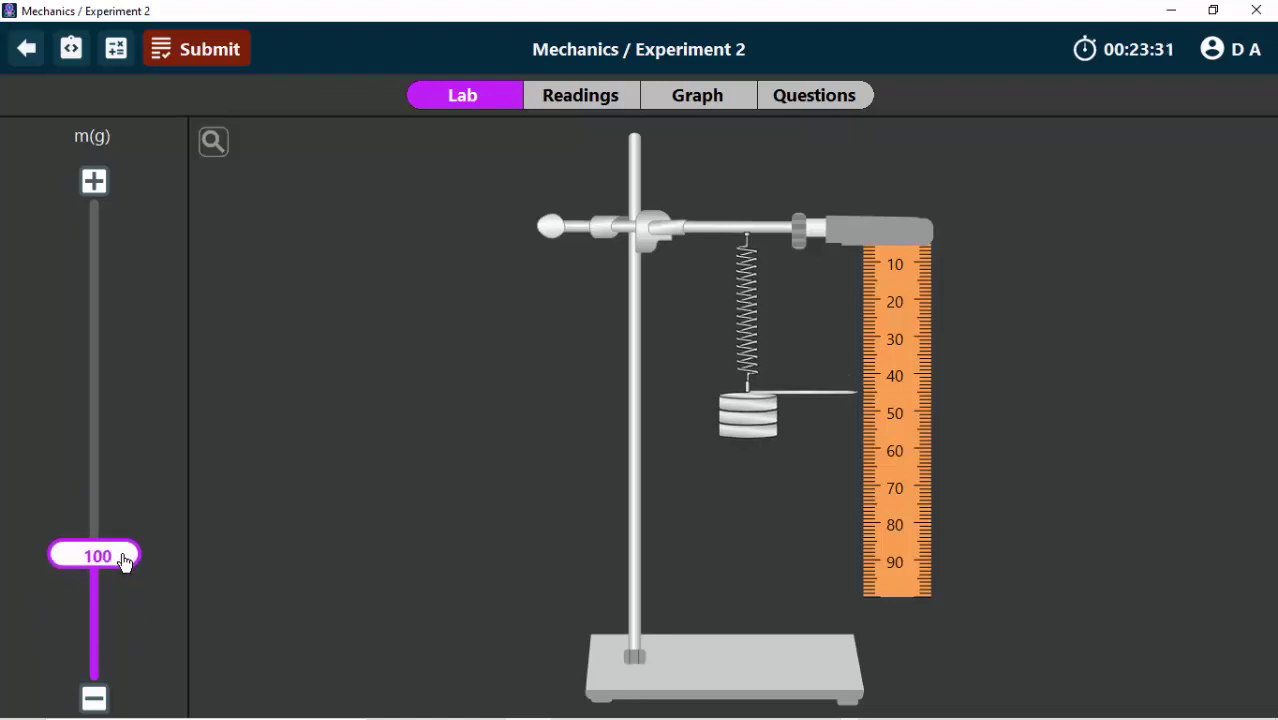
# Record x1, x2 and x as 45 cm and e as 10 cm for the 100 g load, and return to the spring apparatus
pyautogui.click(593, 107)
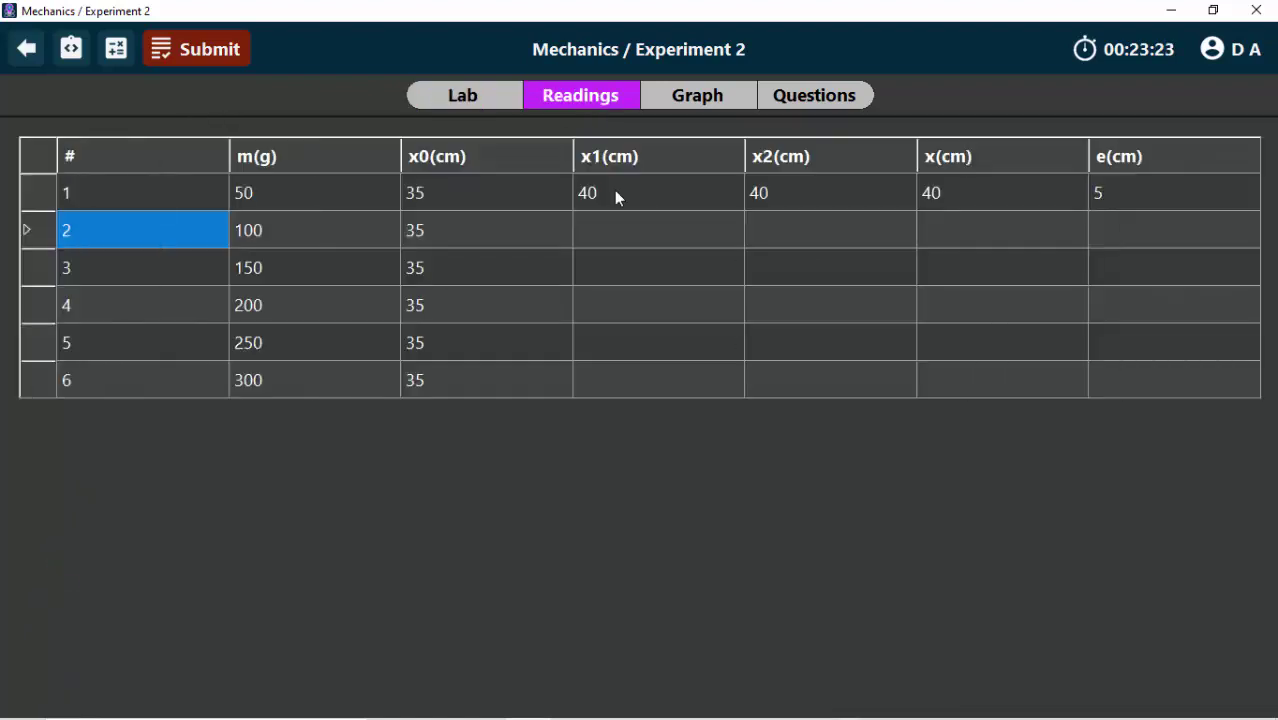
pyautogui.click(650, 245)
pyautogui.write('45')
pyautogui.press('Tab')
pyautogui.write('45')
pyautogui.press('Tab')
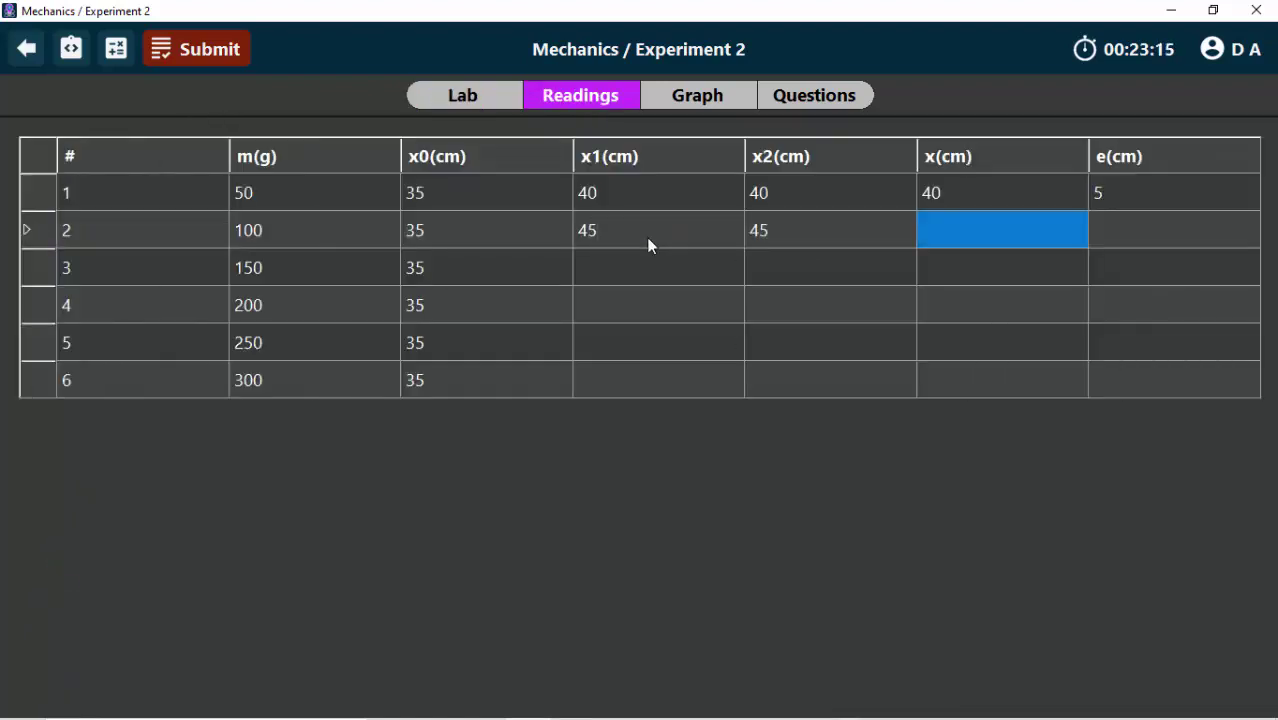
pyautogui.write('45')
pyautogui.press('Tab')
pyautogui.write('10')
pyautogui.click(646, 237)
pyautogui.click(492, 88)
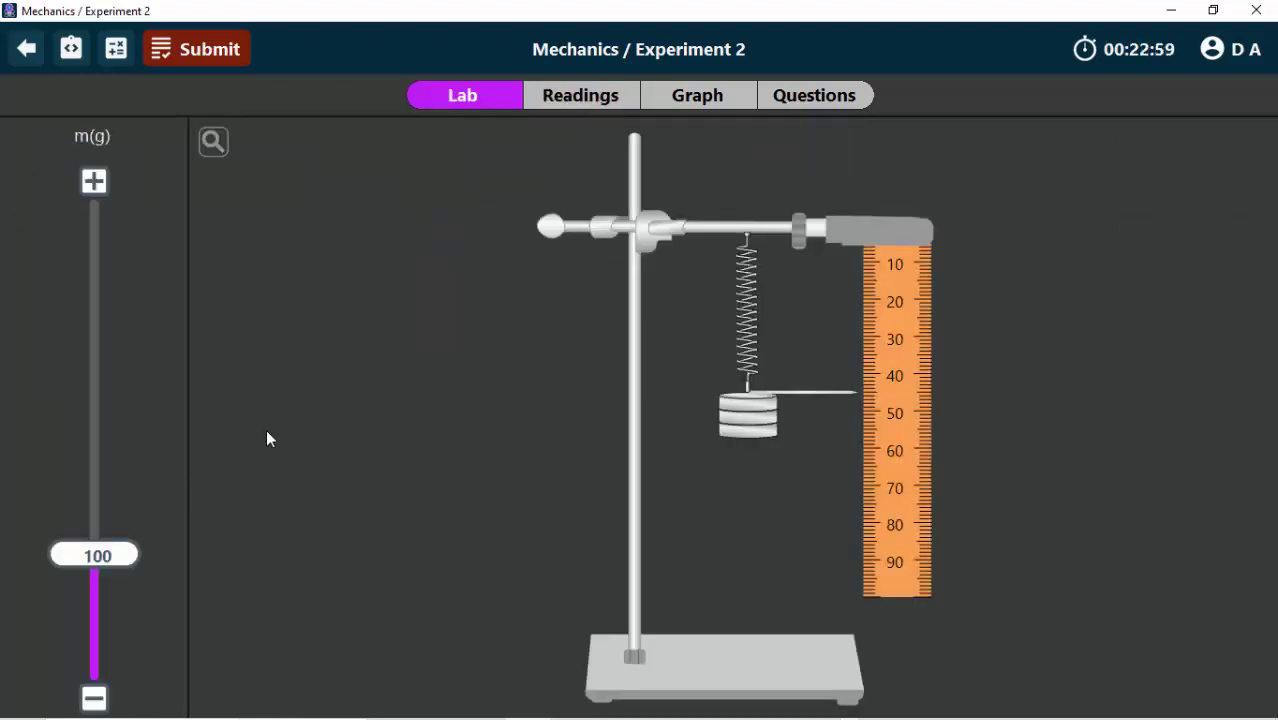
# Increase the load suspended from the spring to 150 g and check the pointer's position against the metre rule
pyautogui.moveTo(94, 556); pyautogui.dragTo(114, 502)
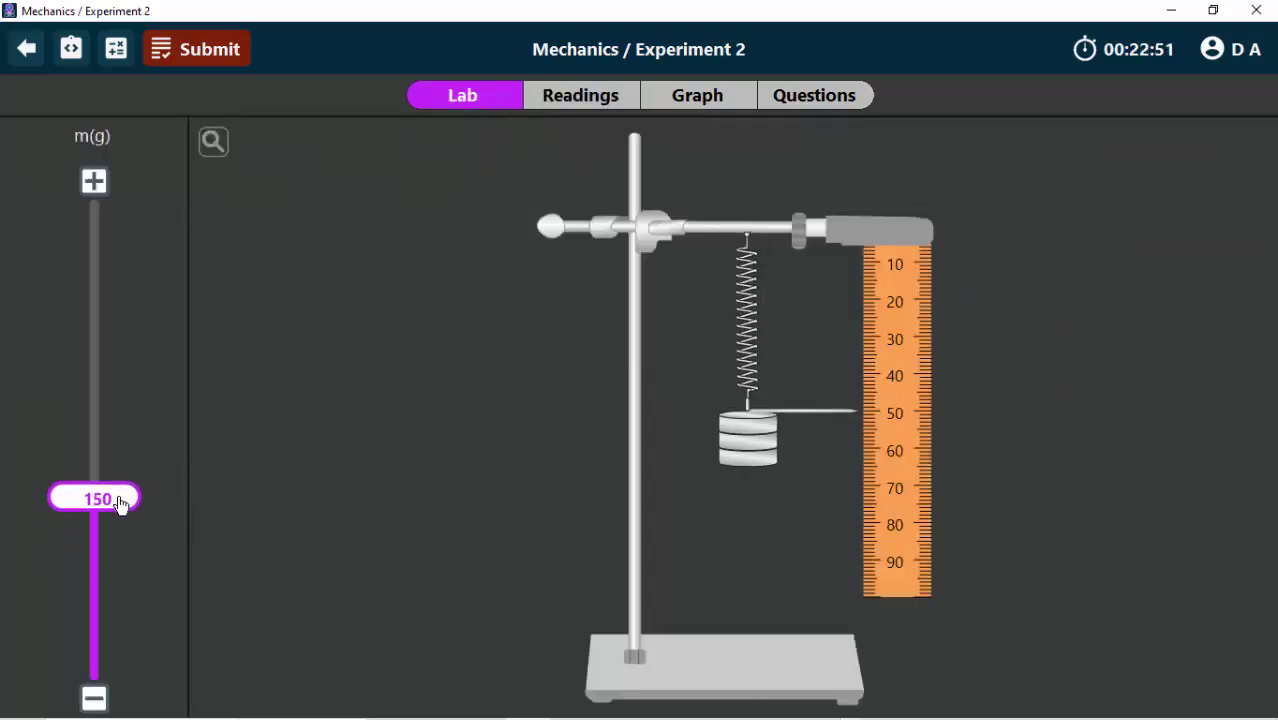
pyautogui.click(551, 97)
pyautogui.click(603, 278)
pyautogui.click(485, 95)
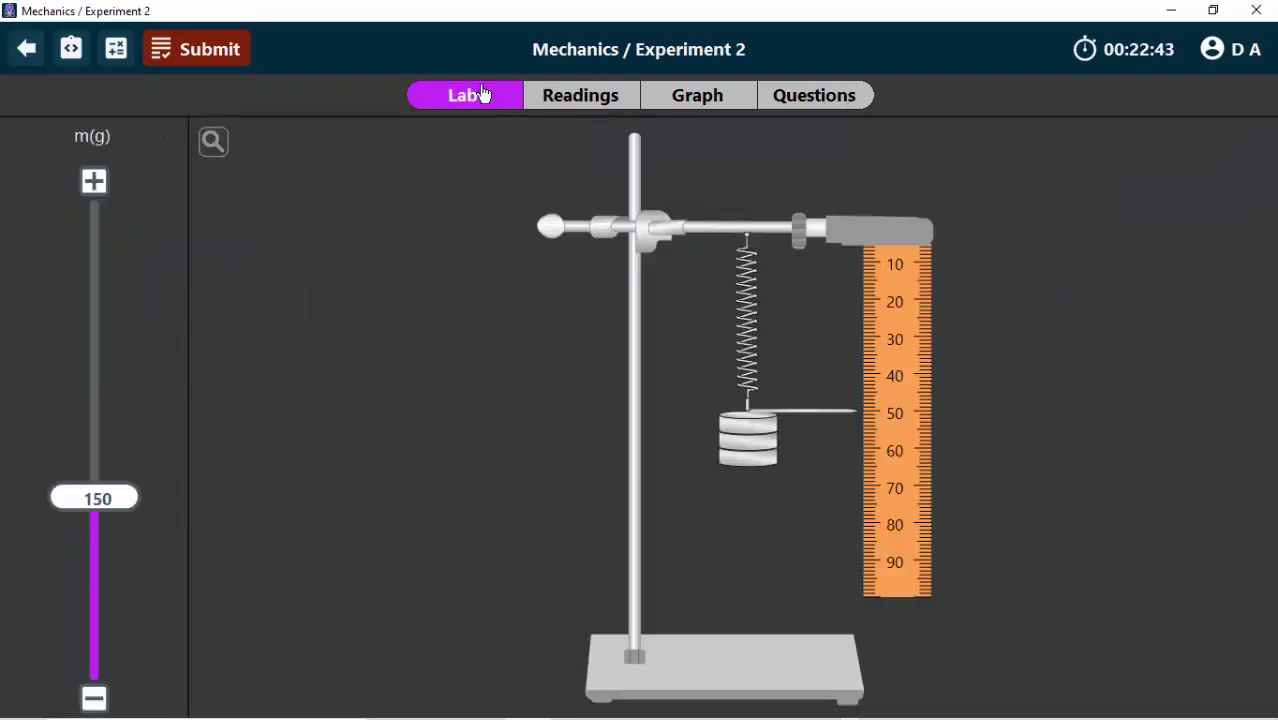
# Record x1, x2 and x as 50 cm and e as 15 cm for the 150 g load
pyautogui.click(590, 99)
pyautogui.click(605, 277)
pyautogui.write('50')
pyautogui.press('Tab')
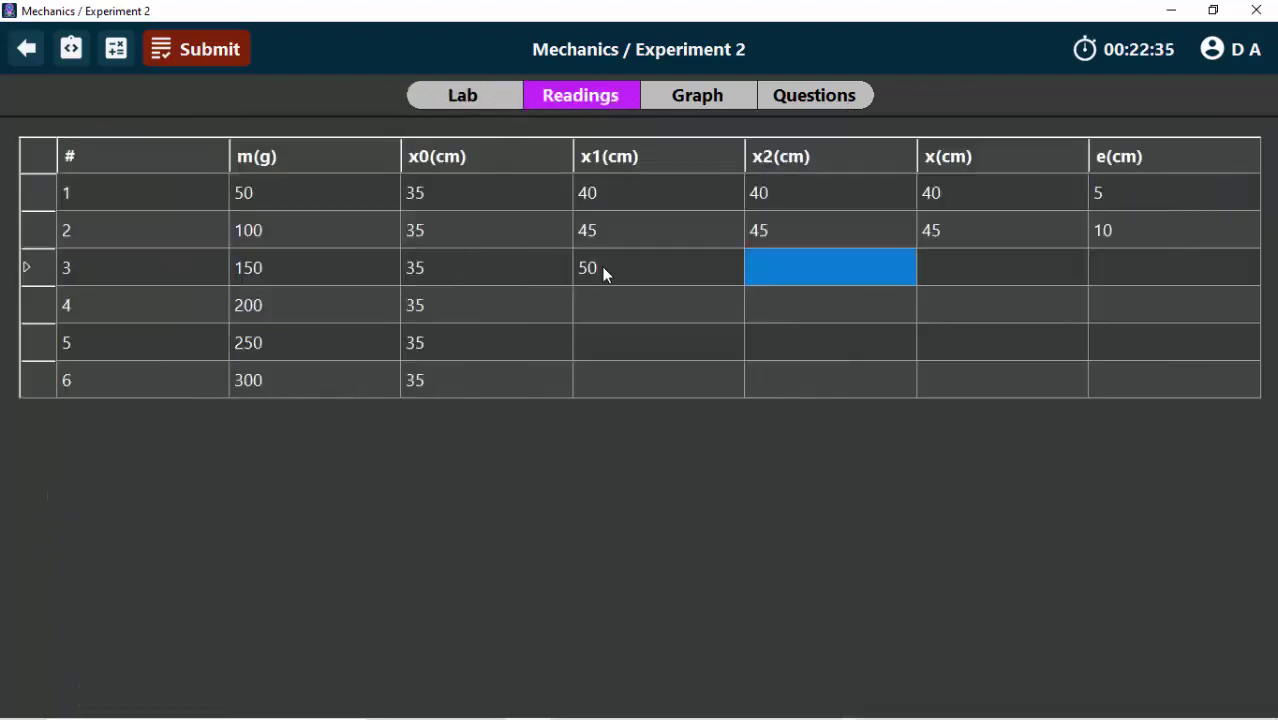
pyautogui.write('50')
pyautogui.press('Tab')
pyautogui.write('50')
pyautogui.press('Tab')
pyautogui.write('15')
pyautogui.press('Tab')
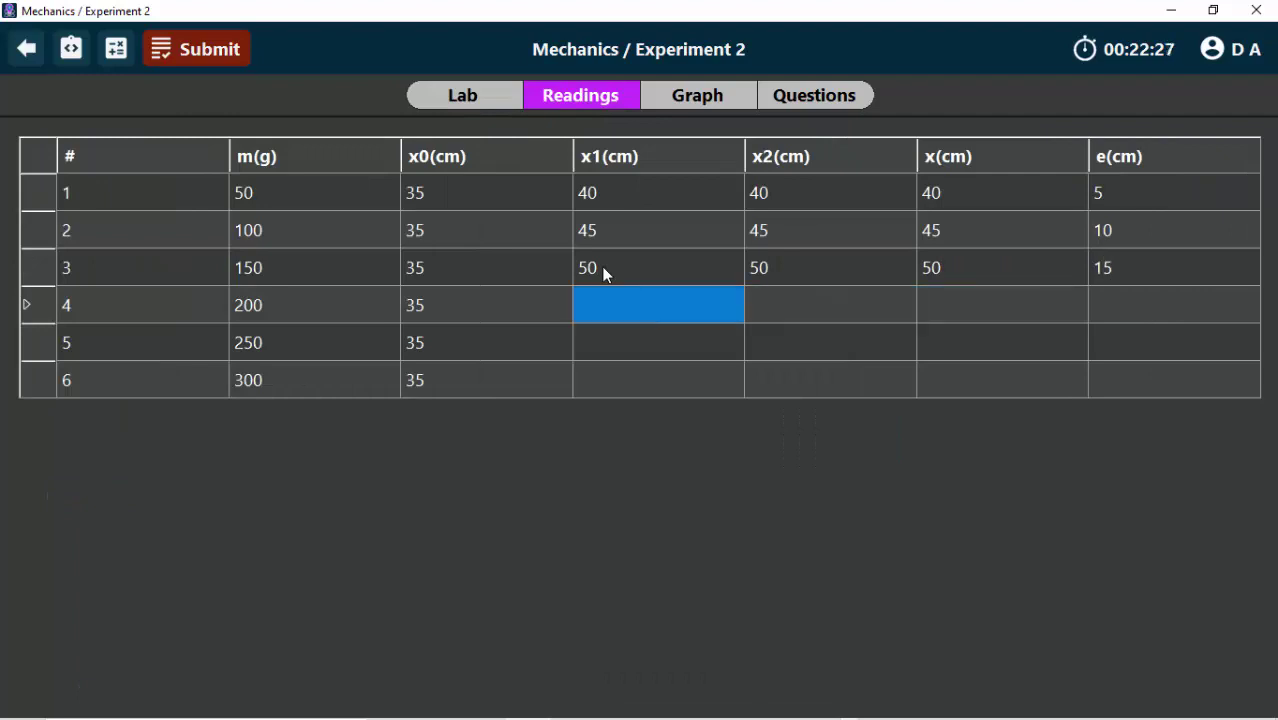
# Record x1, x2 and x as 55 cm and e as 20 cm for the 200 g load, and x1 as 60 cm for 250 g
pyautogui.write('55')
pyautogui.press('Tab')
pyautogui.write('55')
pyautogui.press('Tab')
pyautogui.write('55')
pyautogui.press('Tab')
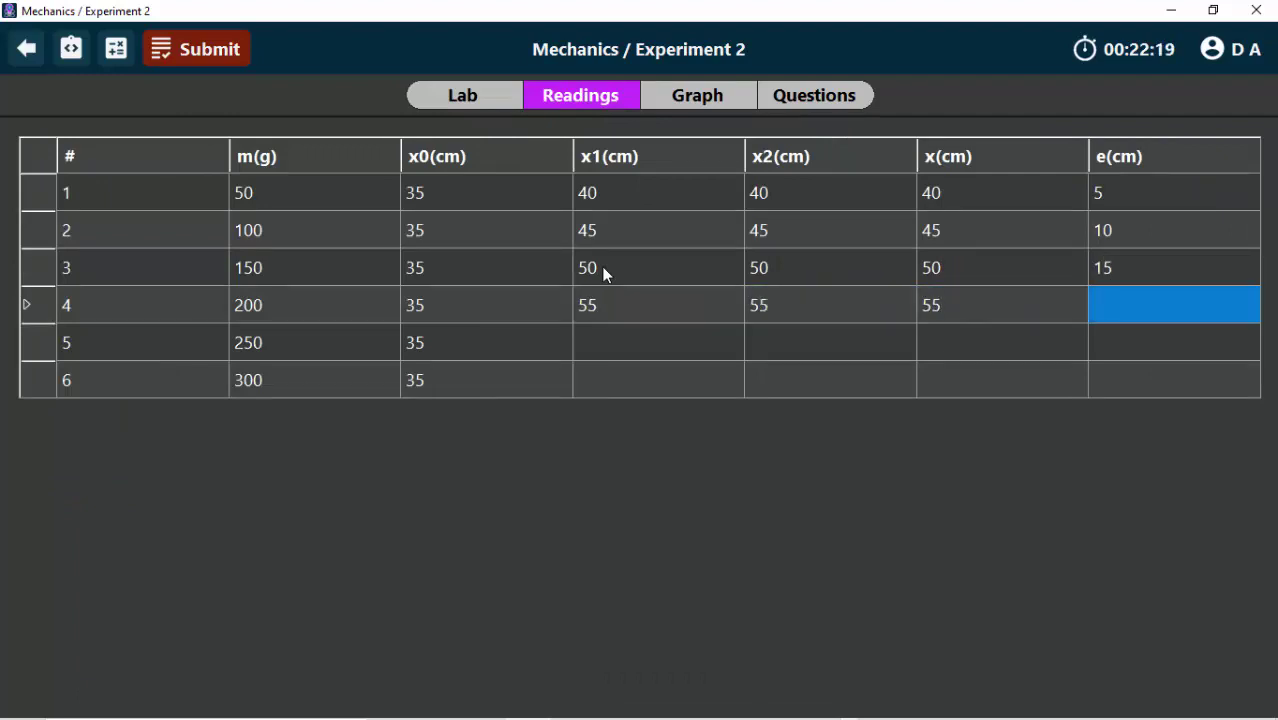
pyautogui.write('6020')
pyautogui.press('Tab')
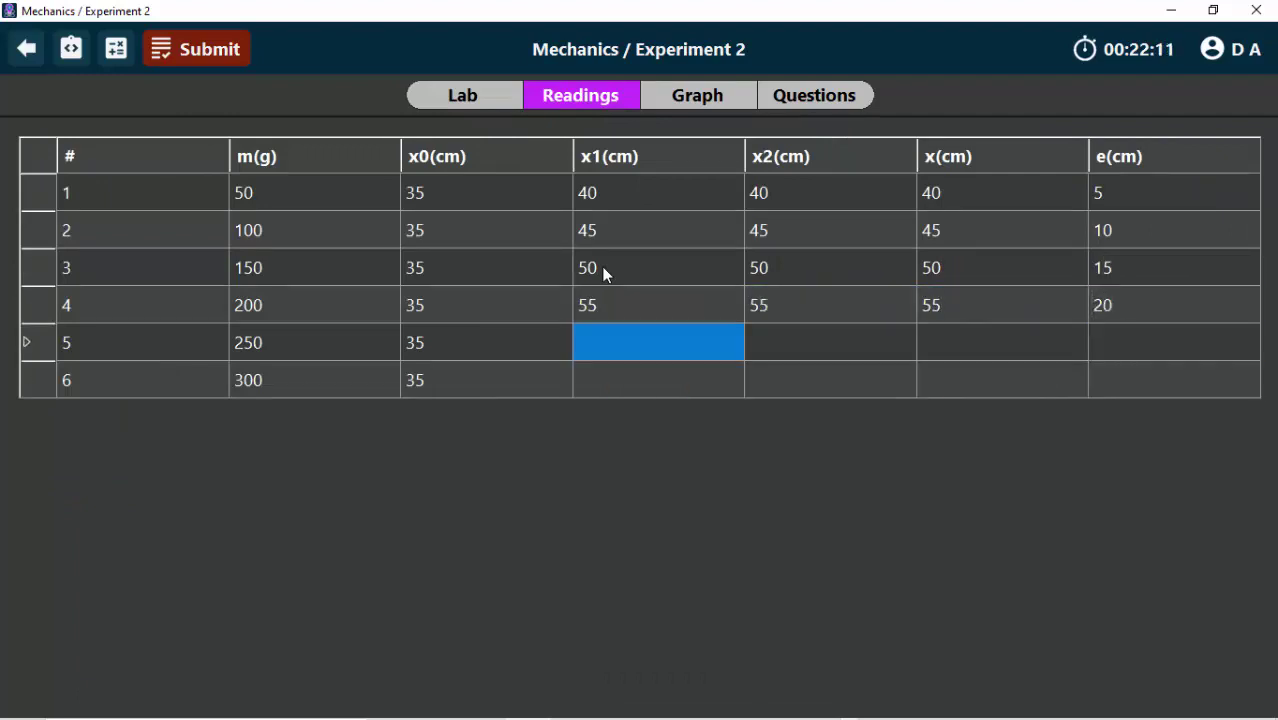
pyautogui.write('60')
pyautogui.press('Tab')
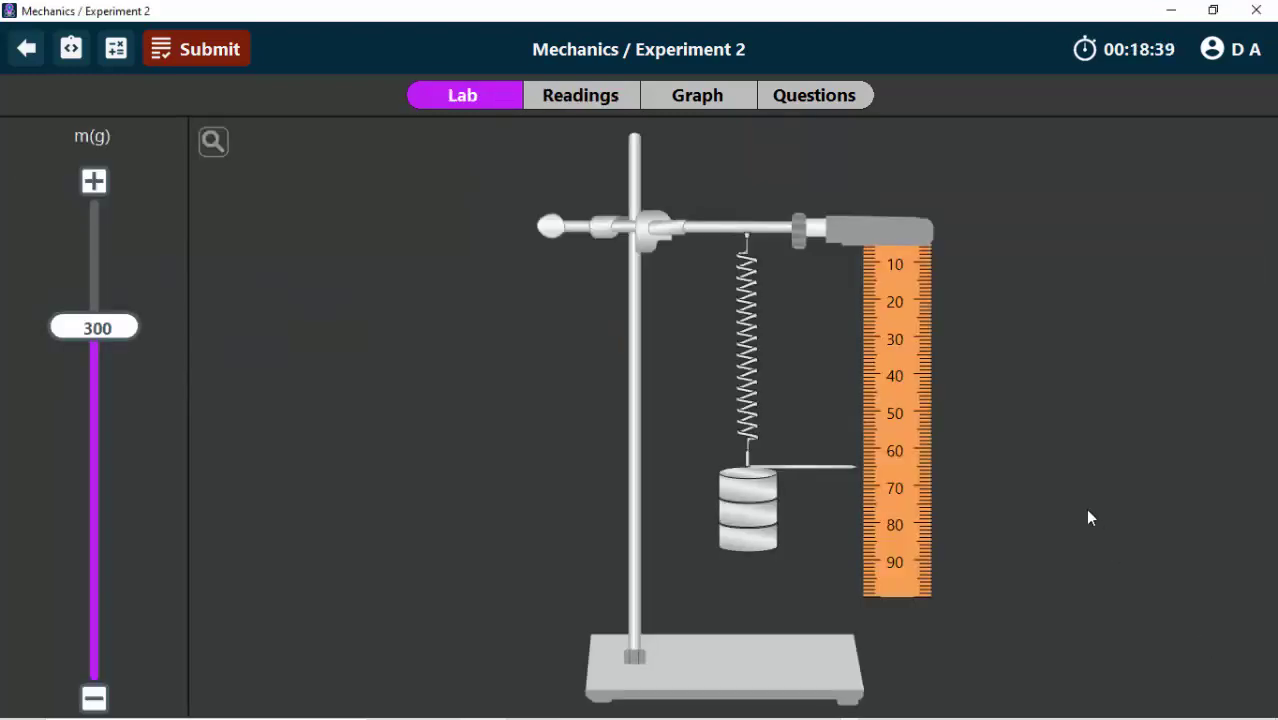
# Review the readings table for all loads and check in the instructions which quantities to plot on each graph axis
pyautogui.click(576, 97)
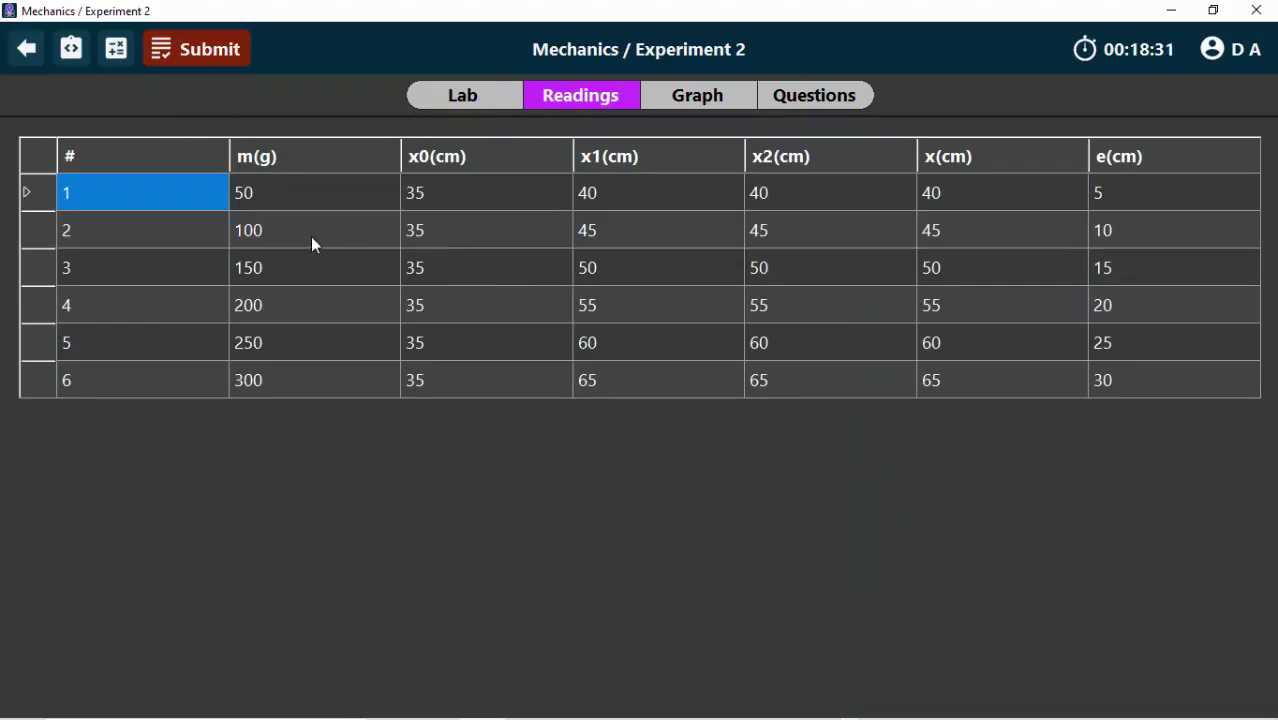
pyautogui.click(258, 228)
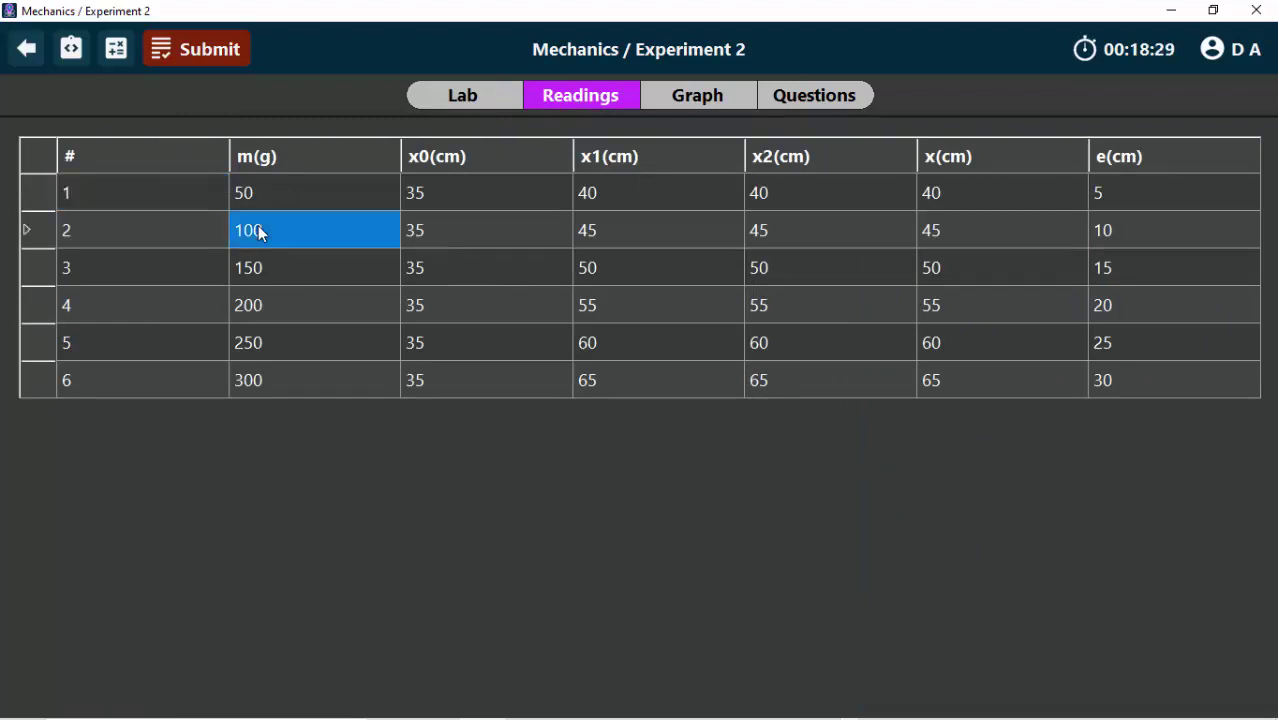
pyautogui.click(257, 270)
pyautogui.click(257, 305)
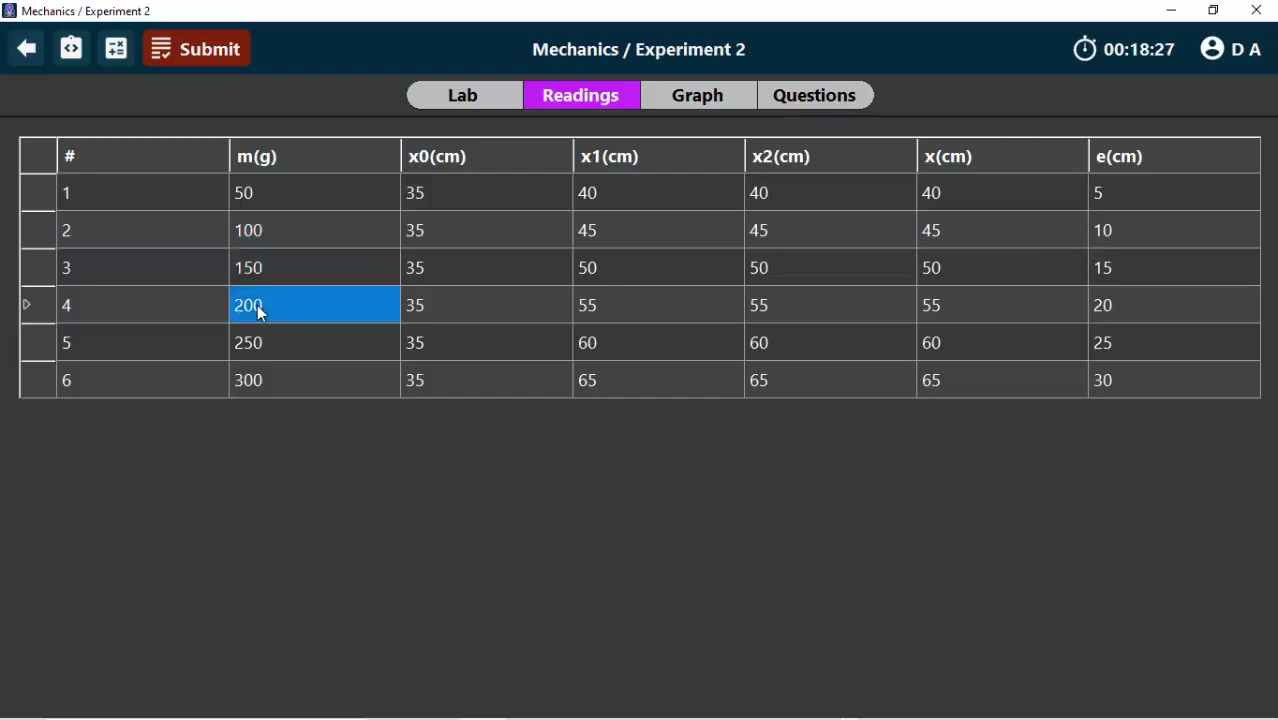
pyautogui.click(270, 380)
pyautogui.click(320, 379)
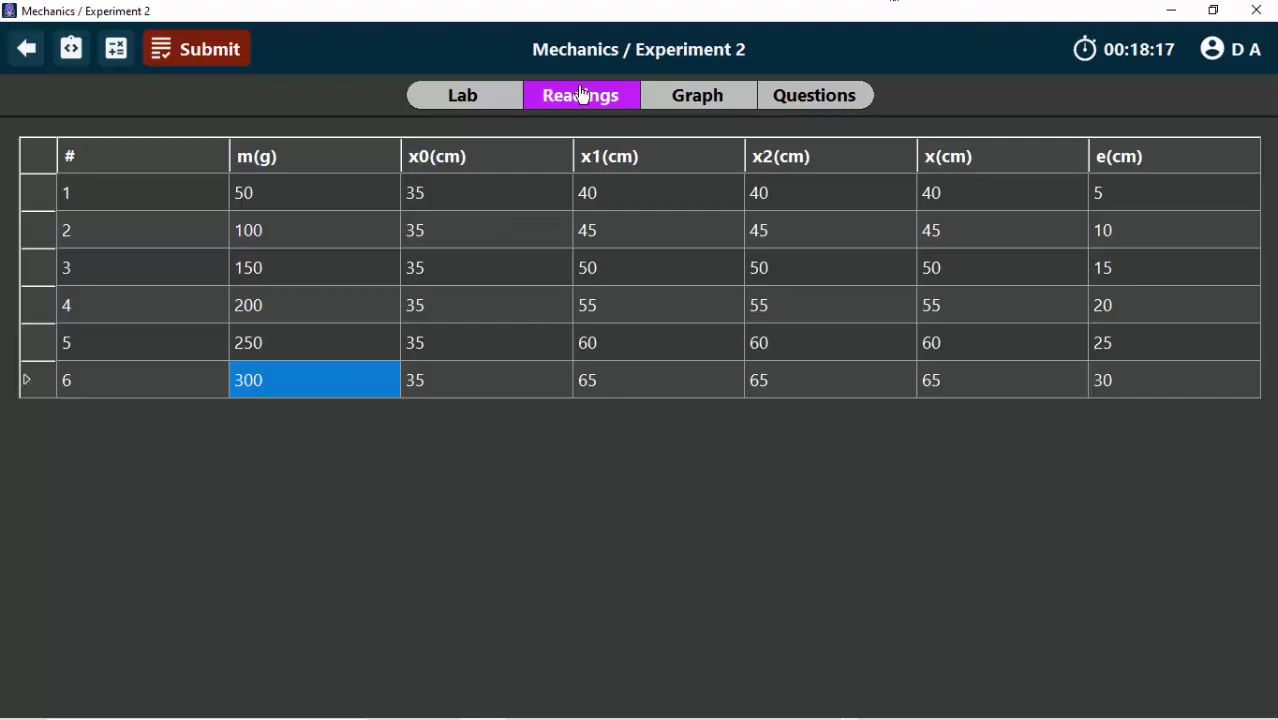
pyautogui.click(71, 50)
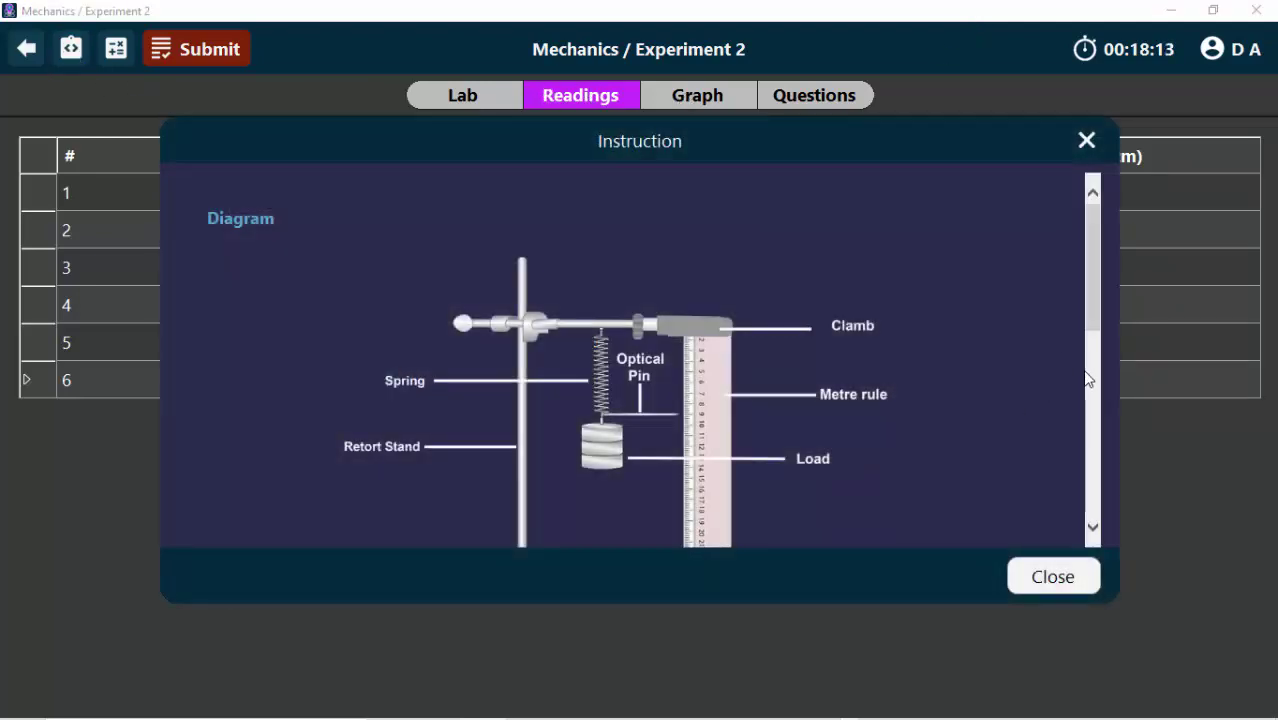
pyautogui.scroll(-10, 1089, 383)
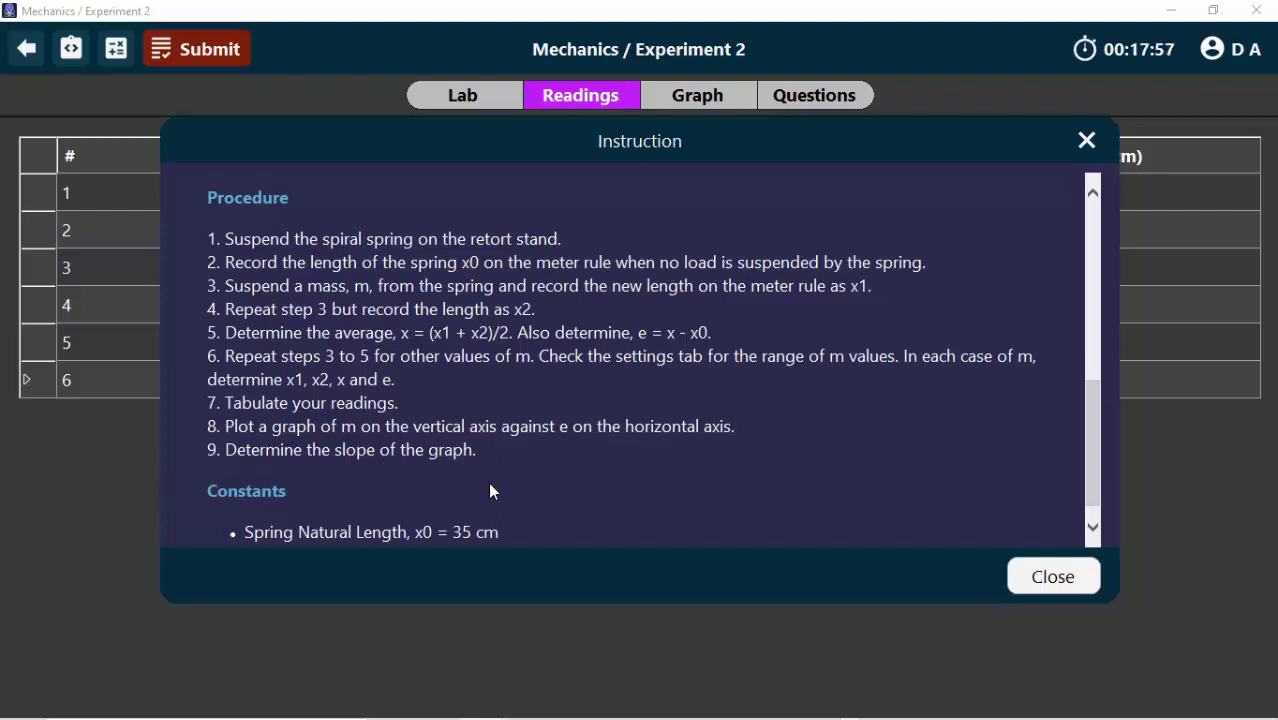
pyautogui.click(1053, 577)
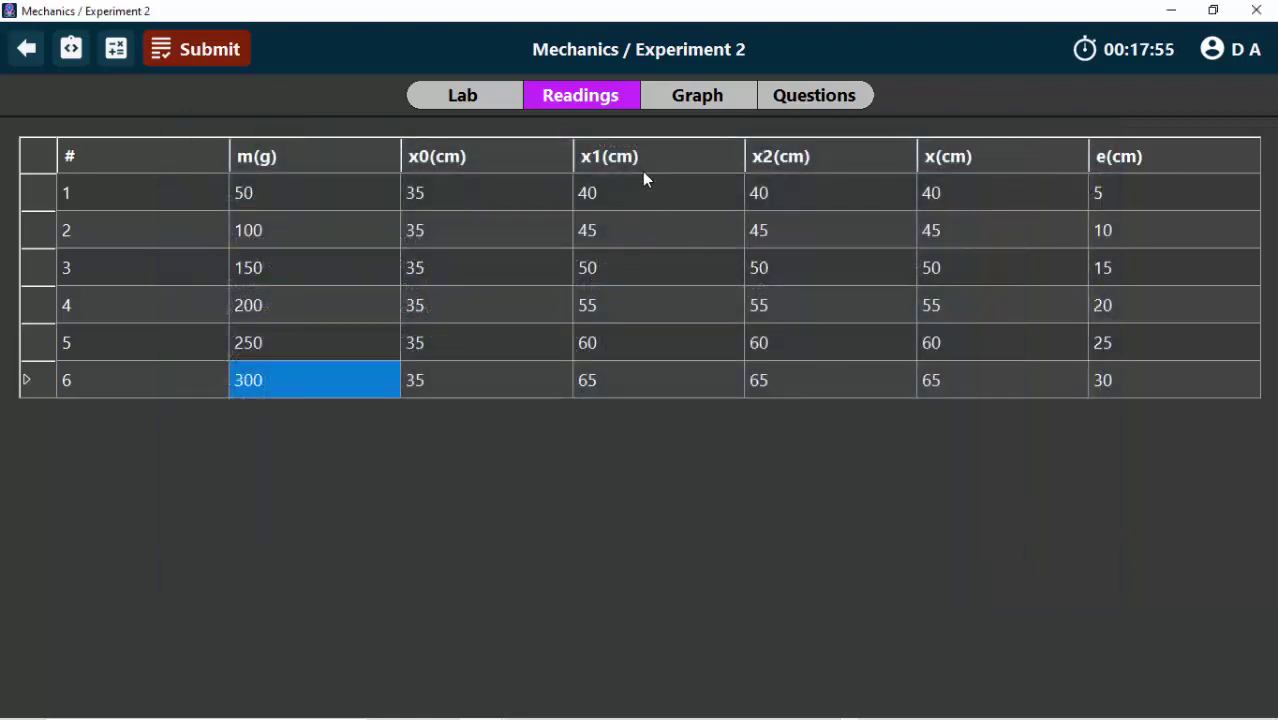
# Open the experiment's graph and title it "Mass versus Extension"
pyautogui.click(685, 100)
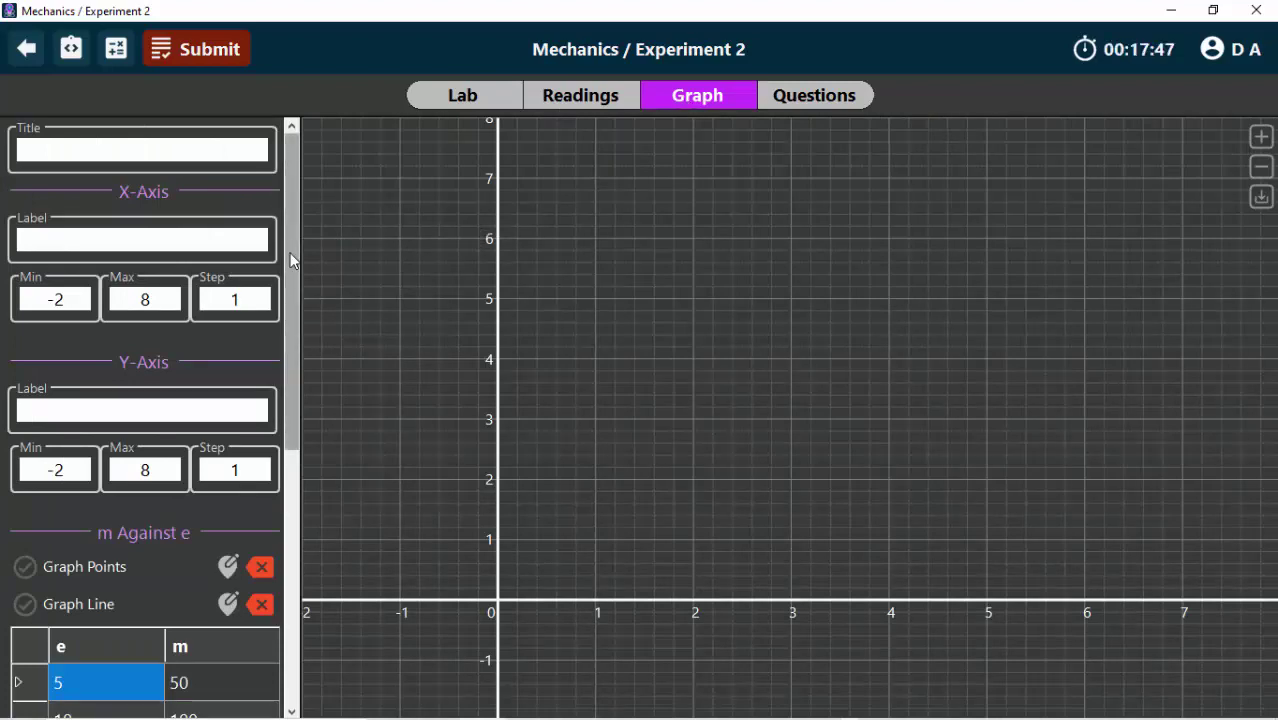
pyautogui.click(212, 152)
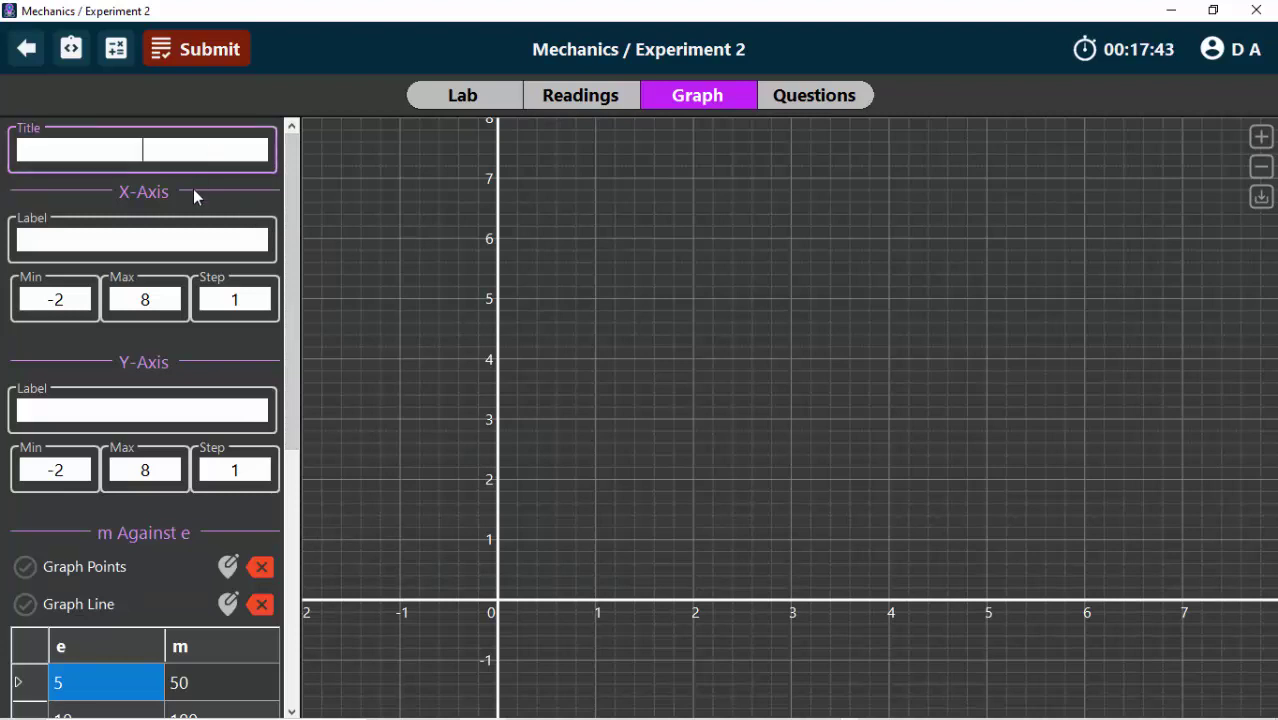
pyautogui.click(177, 249)
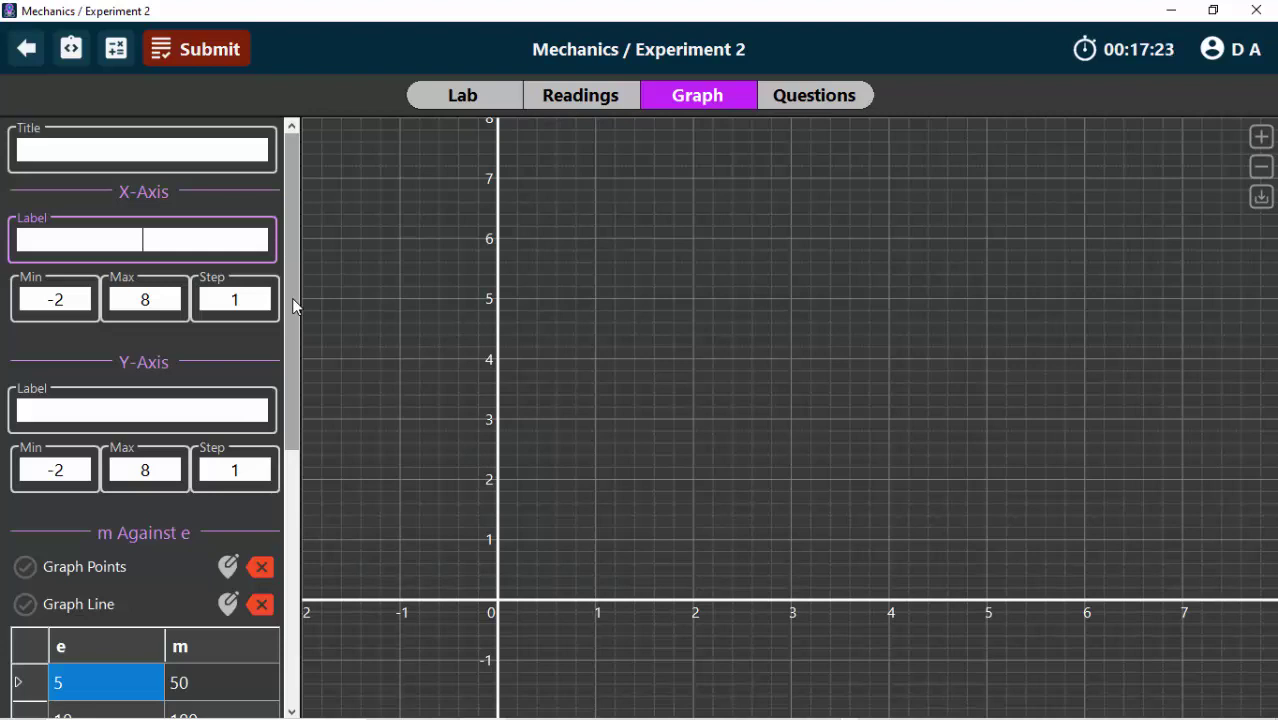
pyautogui.scroll(-1, 291, 304)
pyautogui.scroll(1, 291, 290)
pyautogui.click(145, 151)
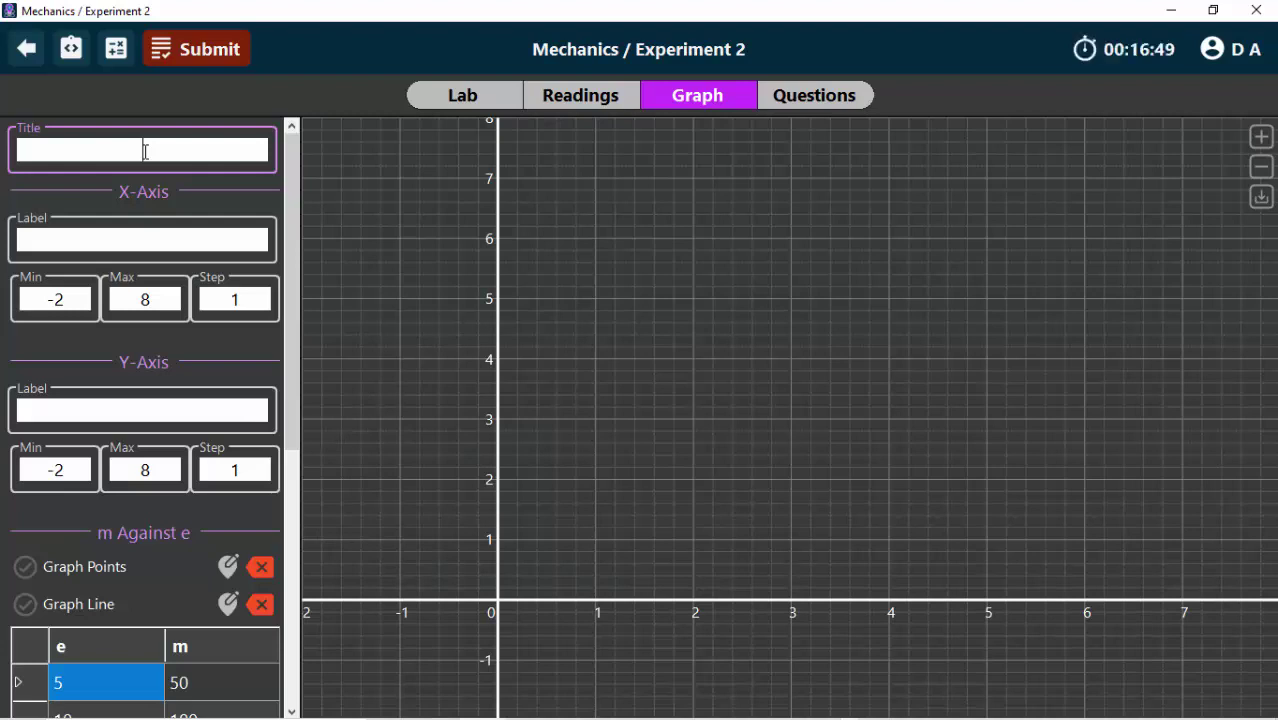
pyautogui.write('Mass')
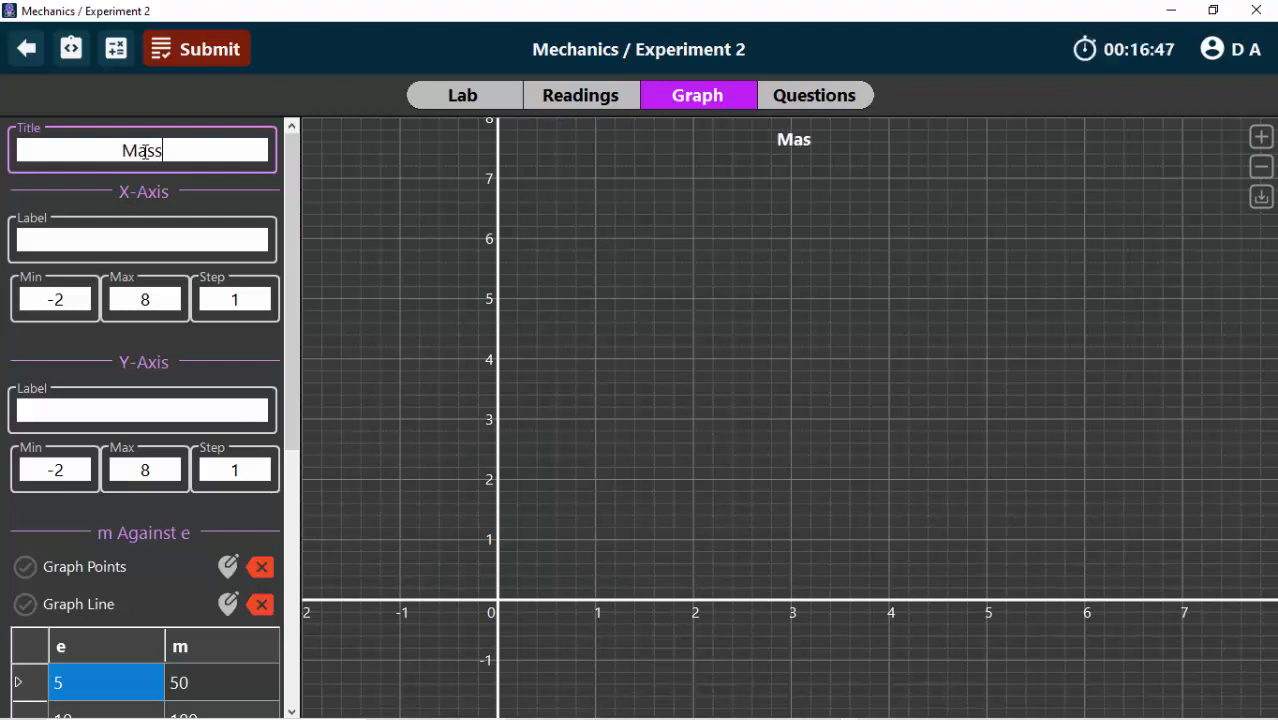
pyautogui.write(' versus ')
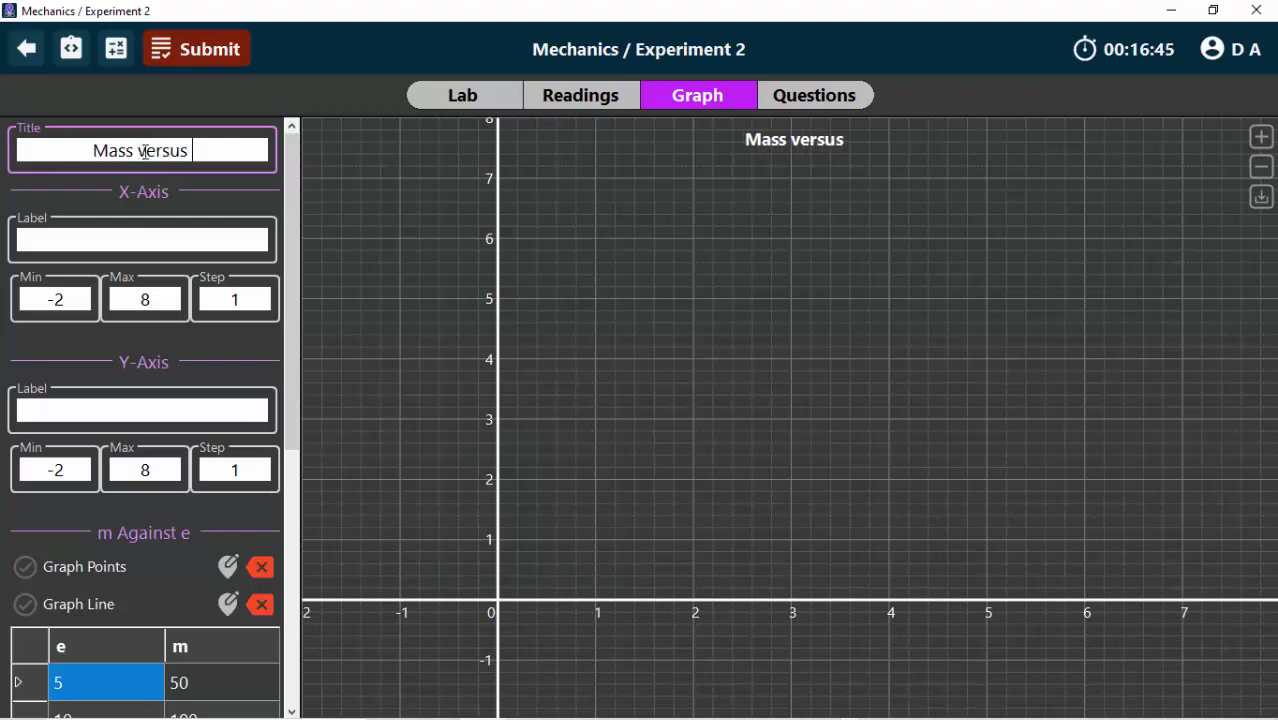
pyautogui.write('Exte')
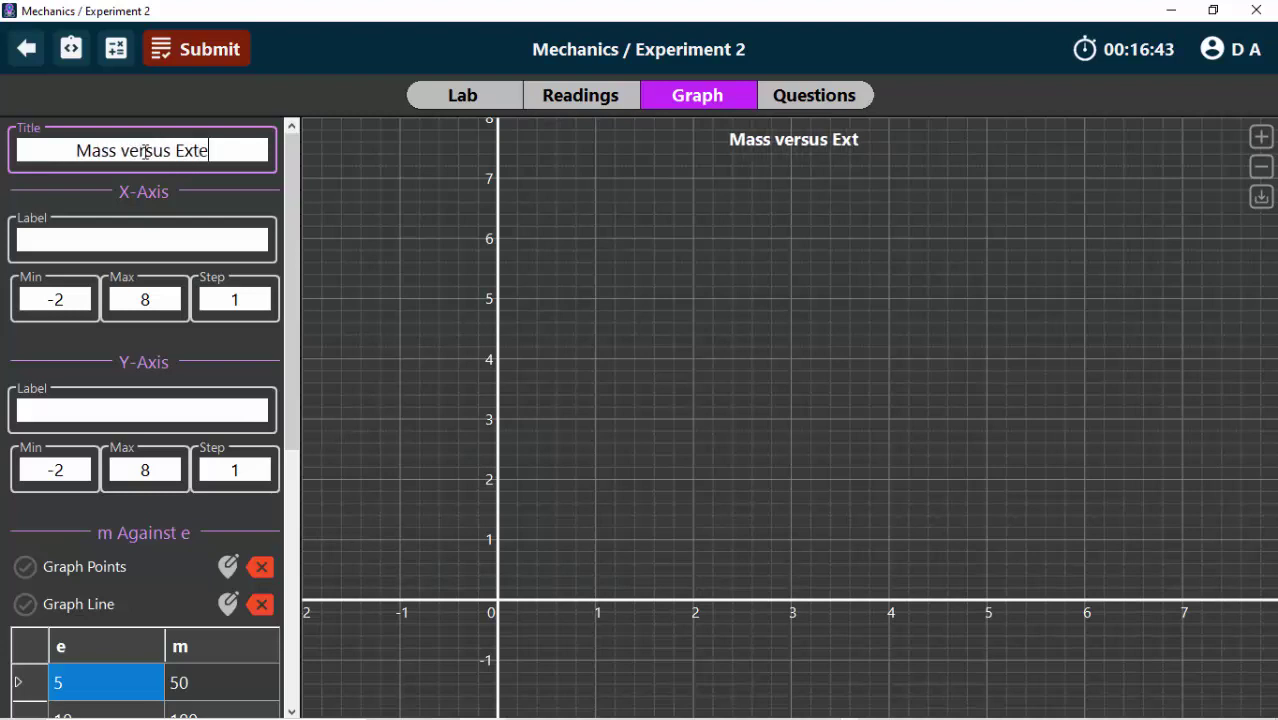
pyautogui.write('nsion')
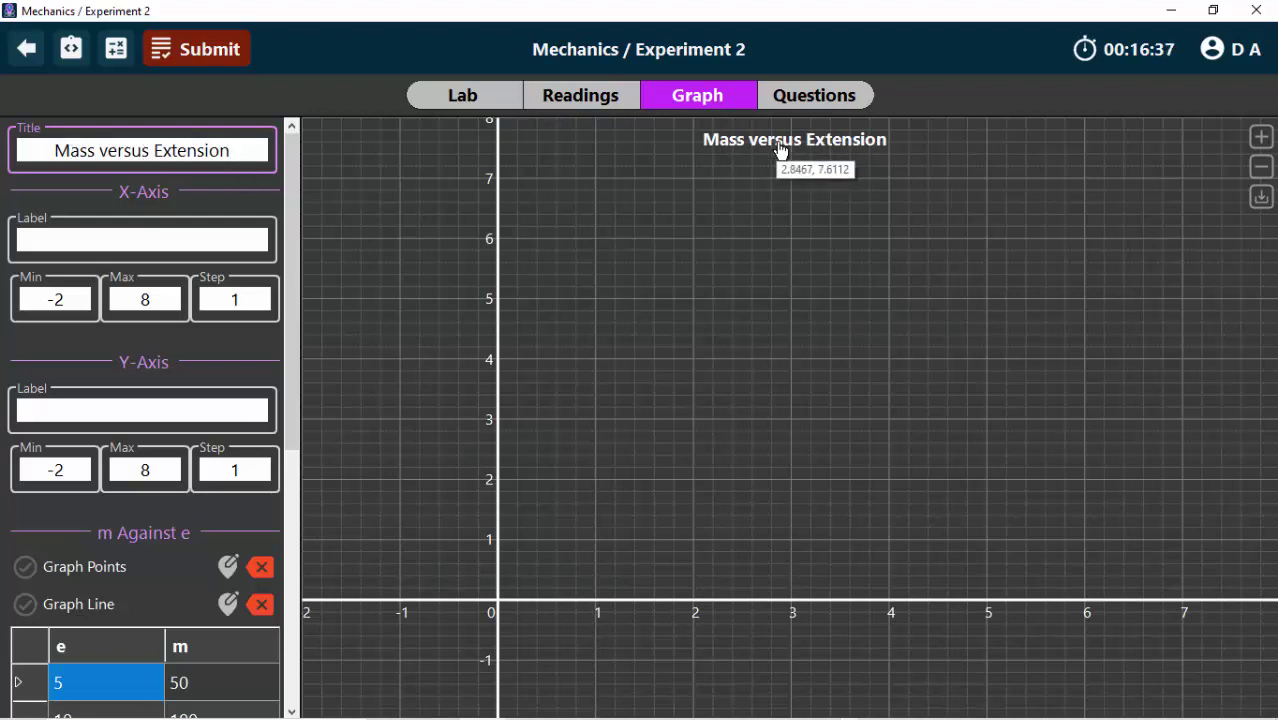
# Label the graph's x-axis "Extension, e" and its y-axis "Mass, m"
pyautogui.click(100, 245)
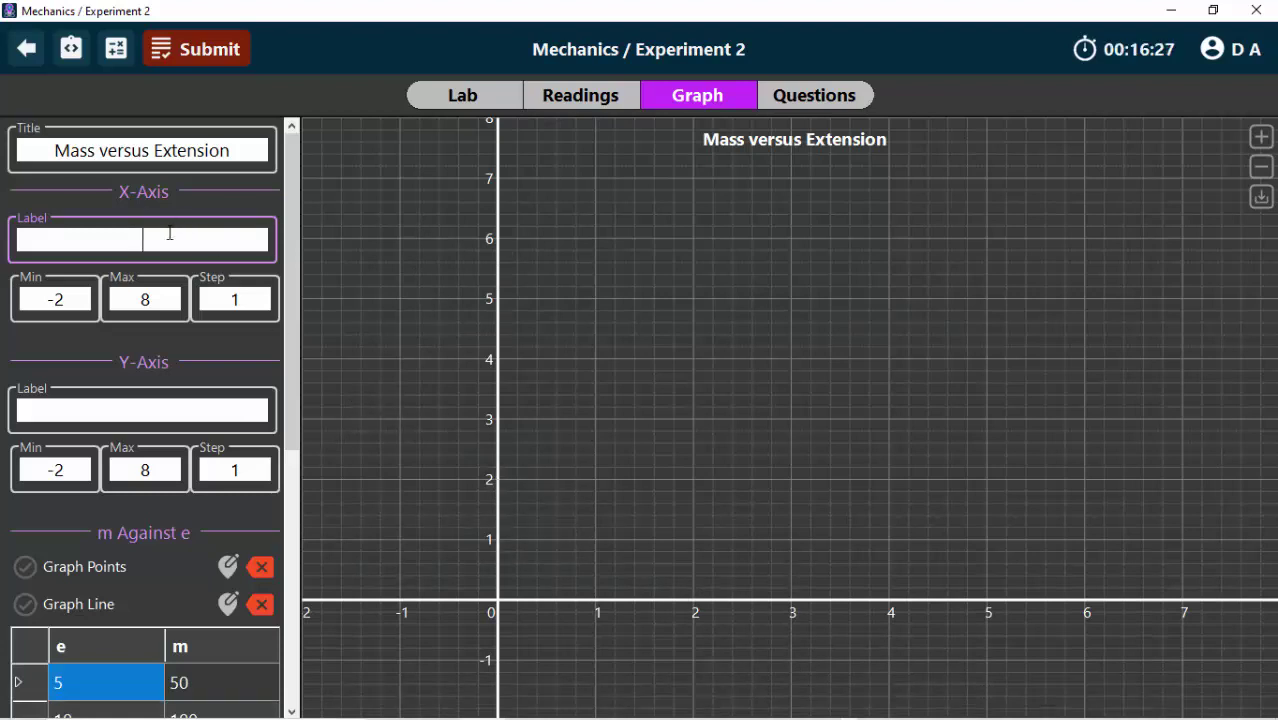
pyautogui.write('Exte')
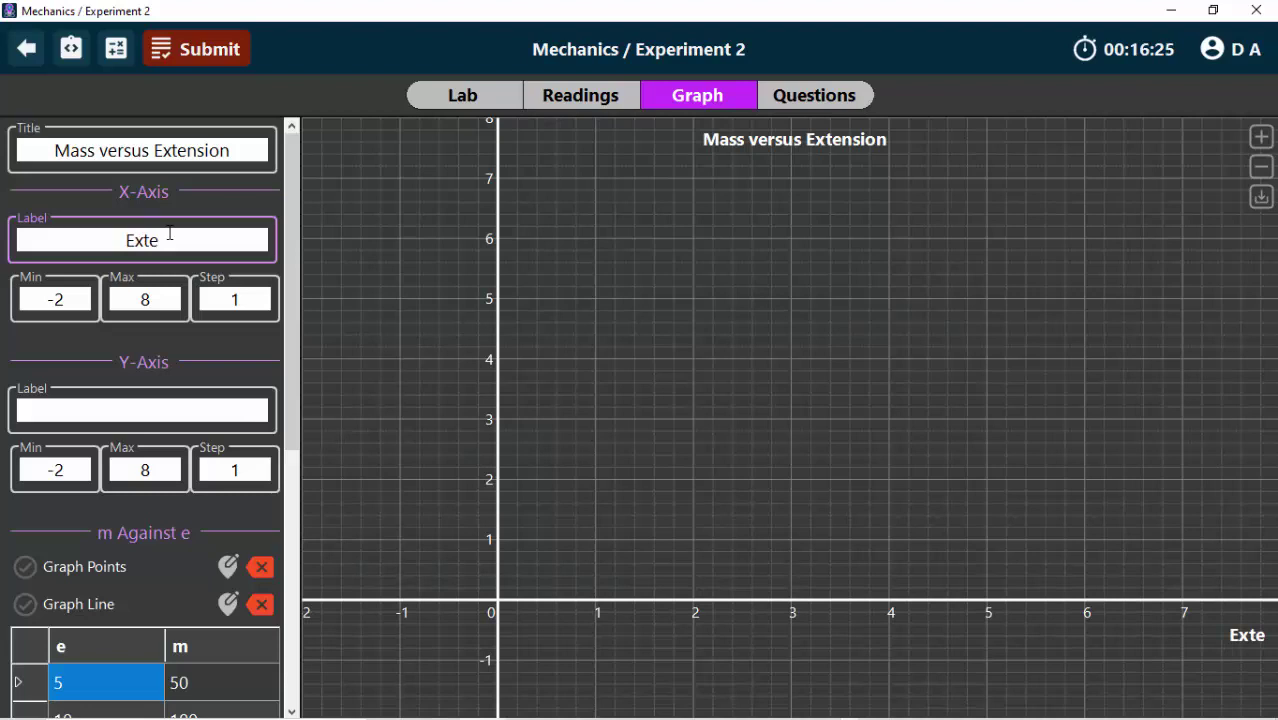
pyautogui.write('nsion')
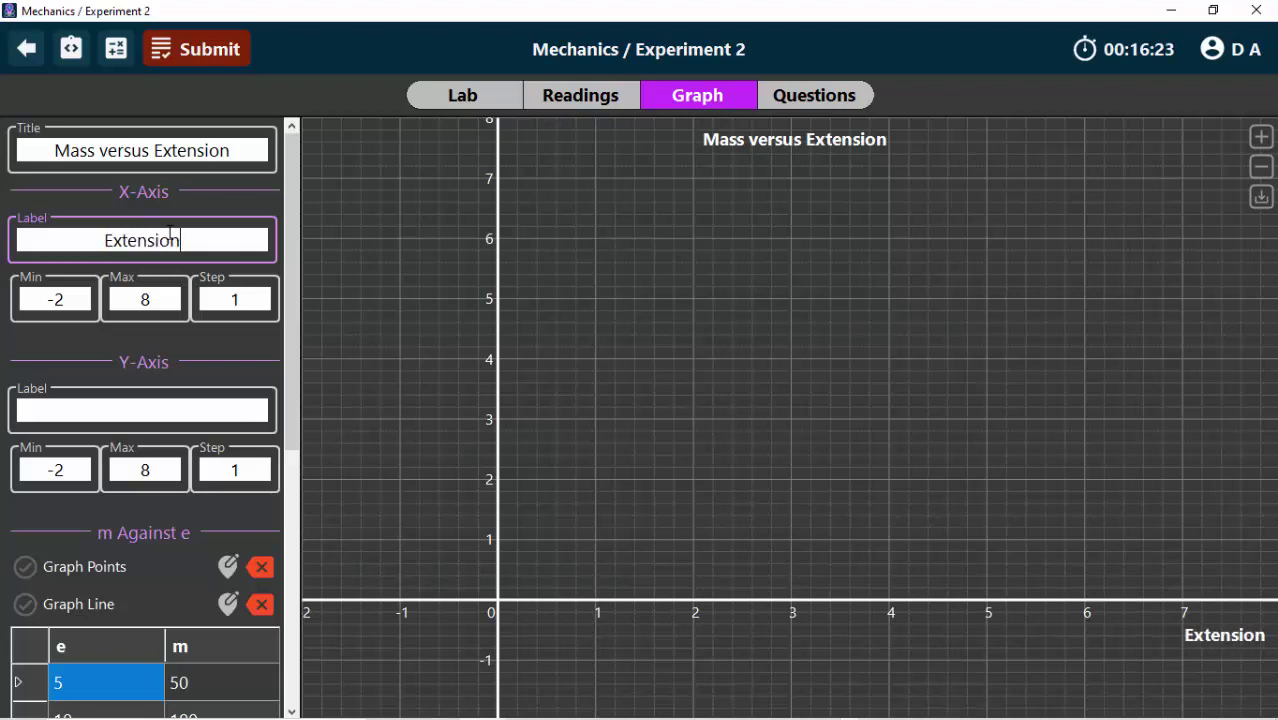
pyautogui.write(', e')
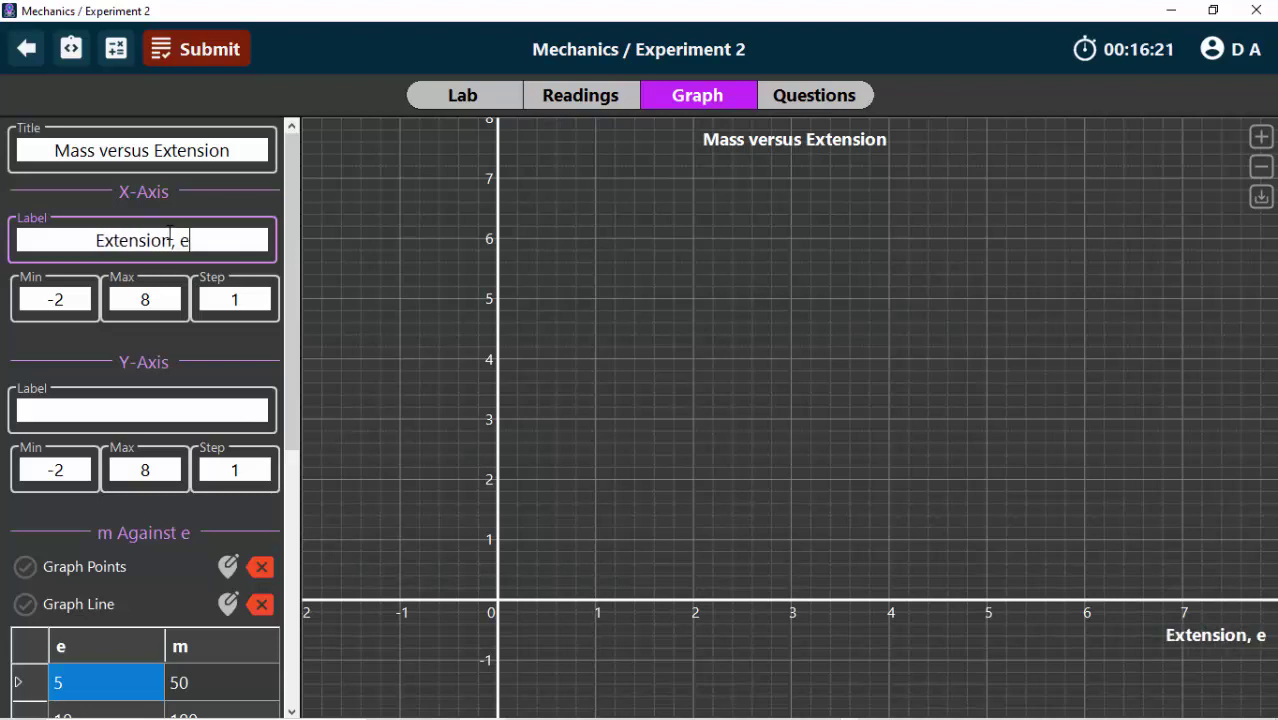
pyautogui.click(134, 408)
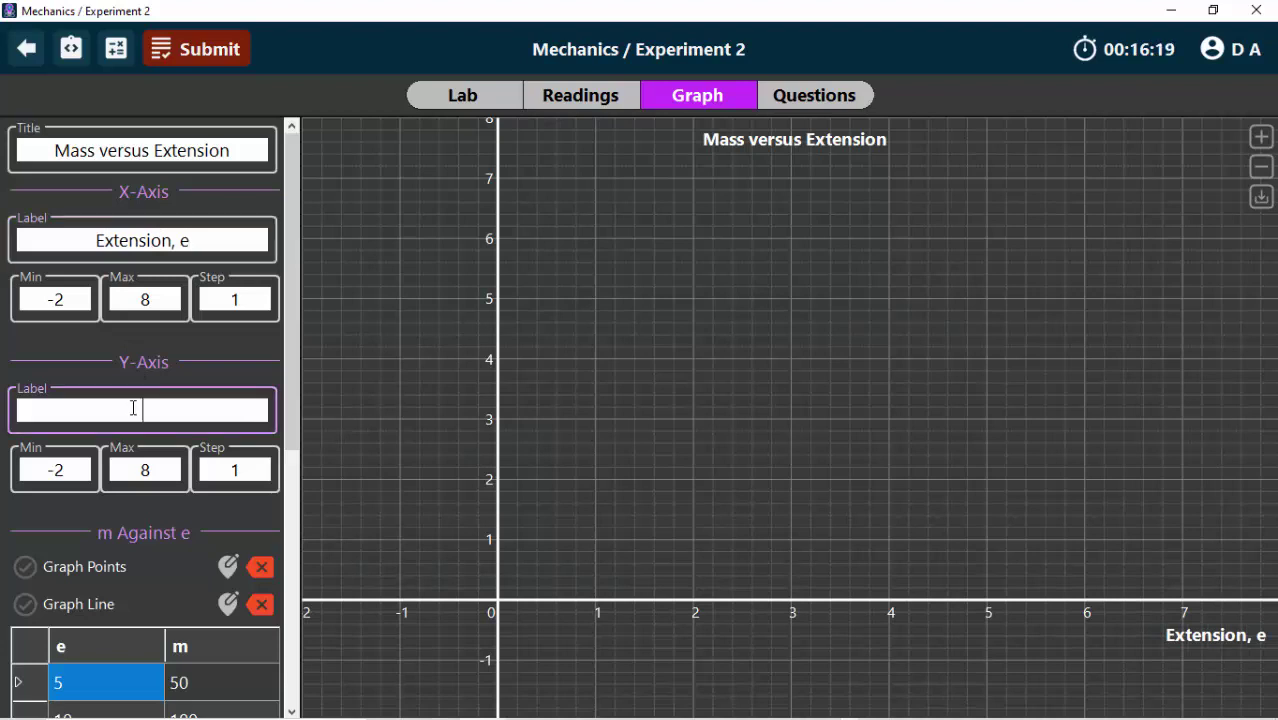
pyautogui.write('Mass')
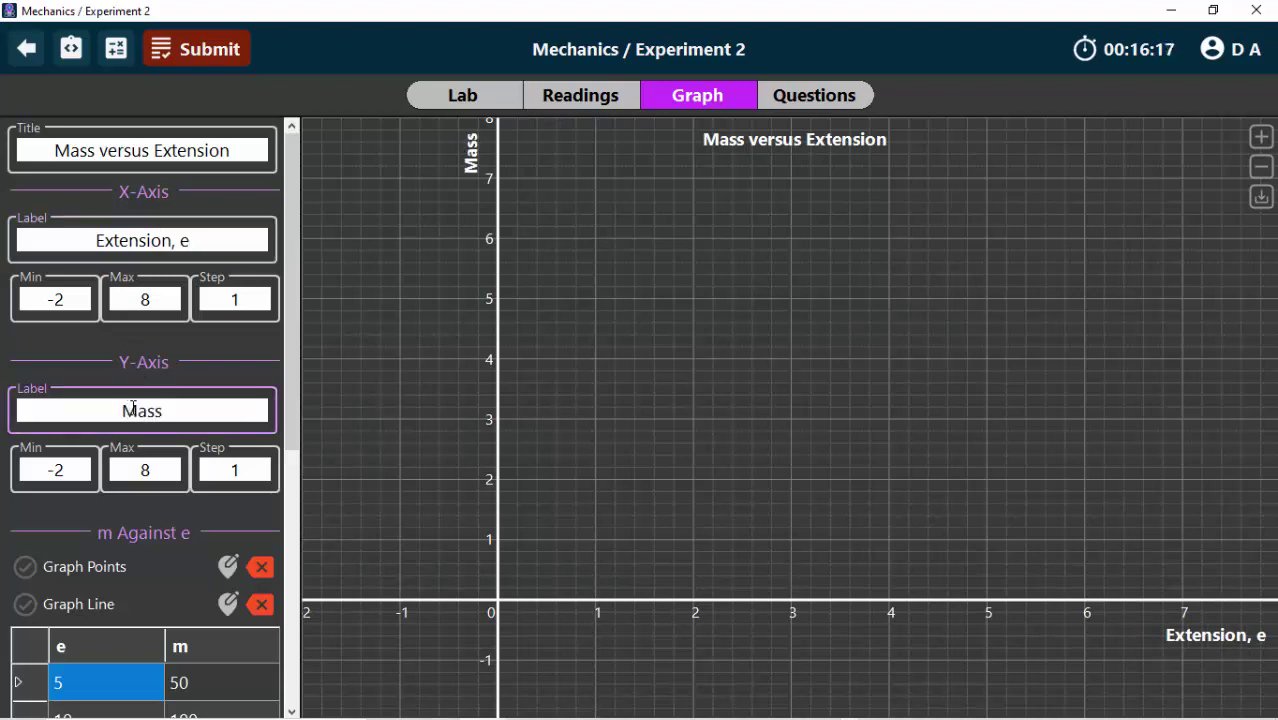
pyautogui.write(', m')
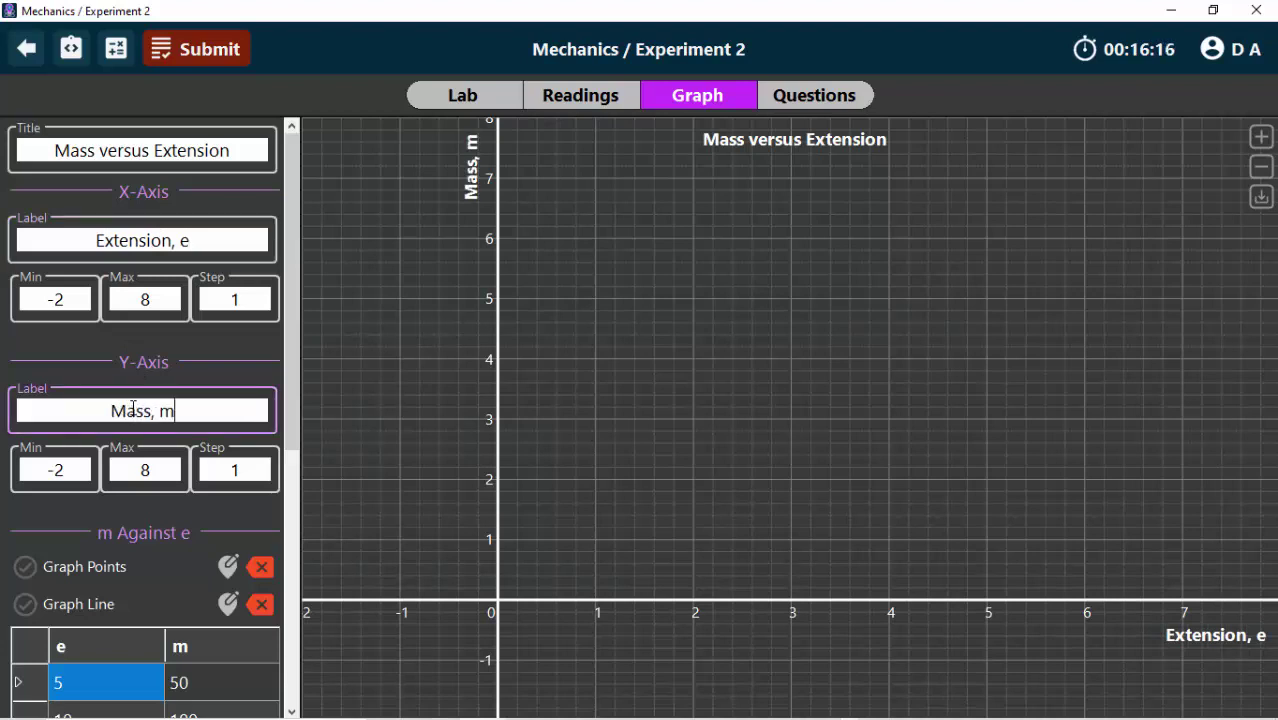
# Examine the x-axis minimum and maximum settings against the table of e and m values for plotting
pyautogui.click(62, 298)
pyautogui.moveTo(68, 298); pyautogui.dragTo(48, 298)
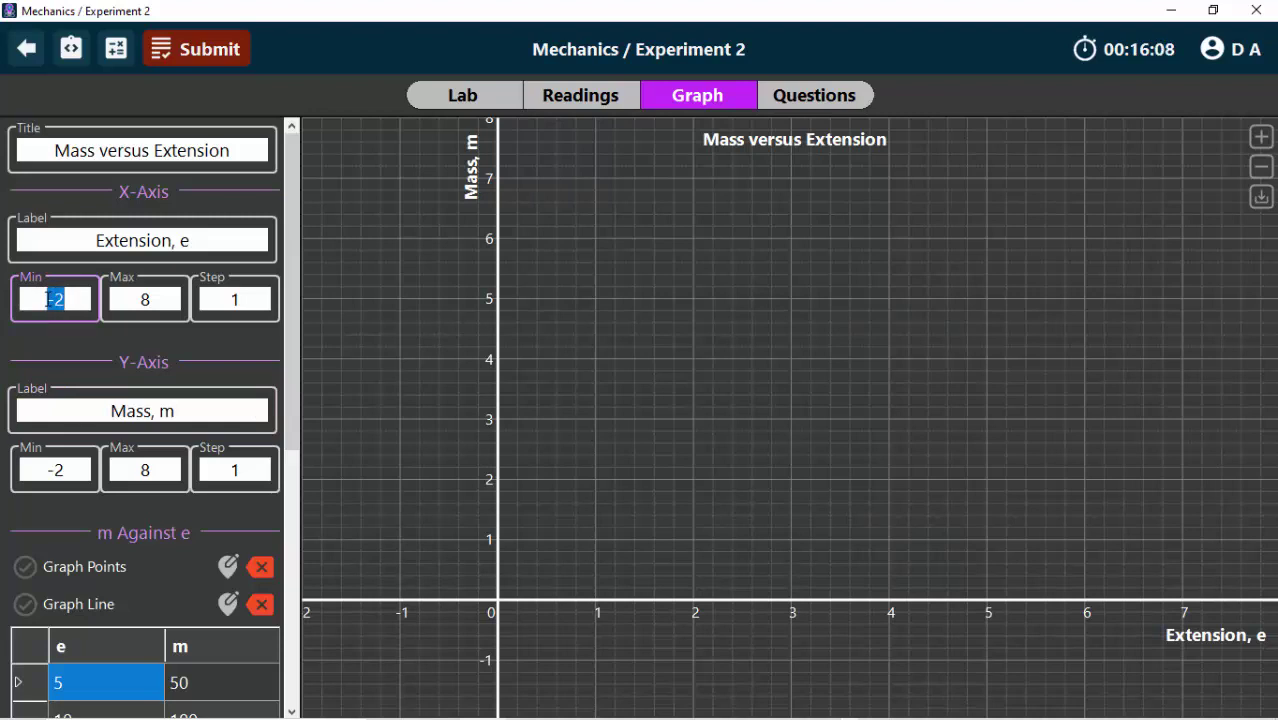
pyautogui.click(158, 300)
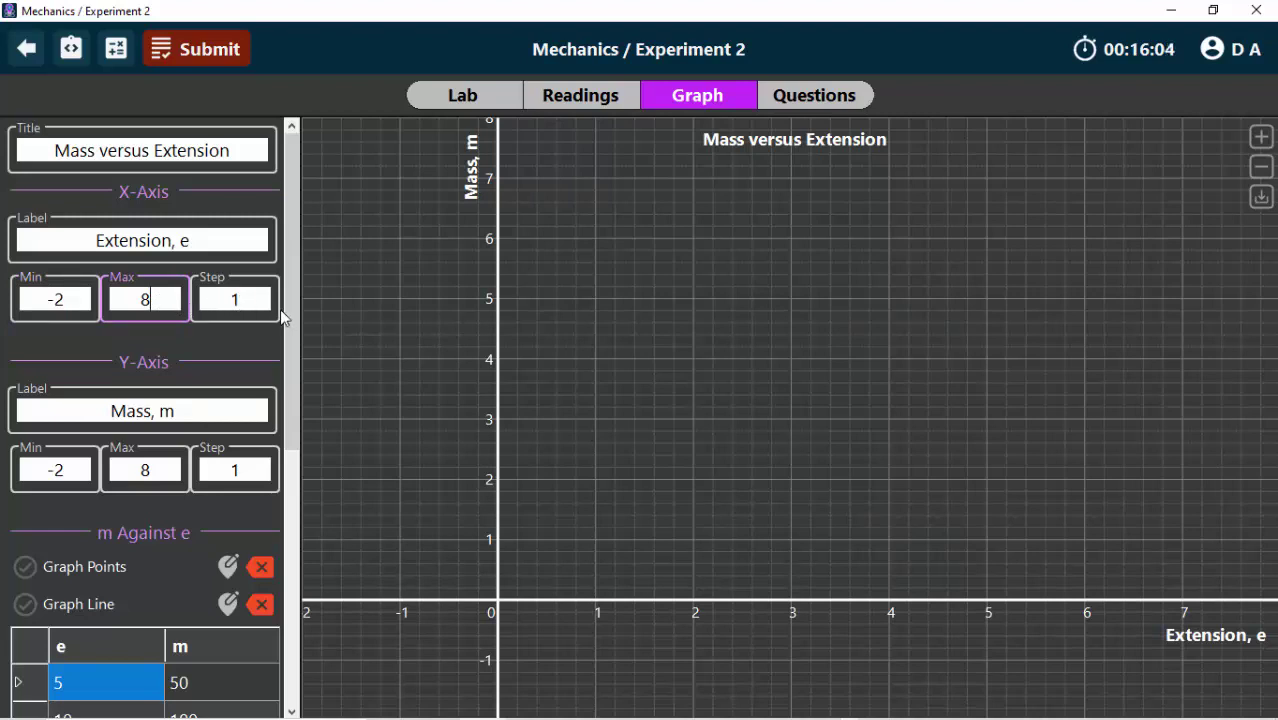
pyautogui.moveTo(294, 314); pyautogui.dragTo(300, 374)
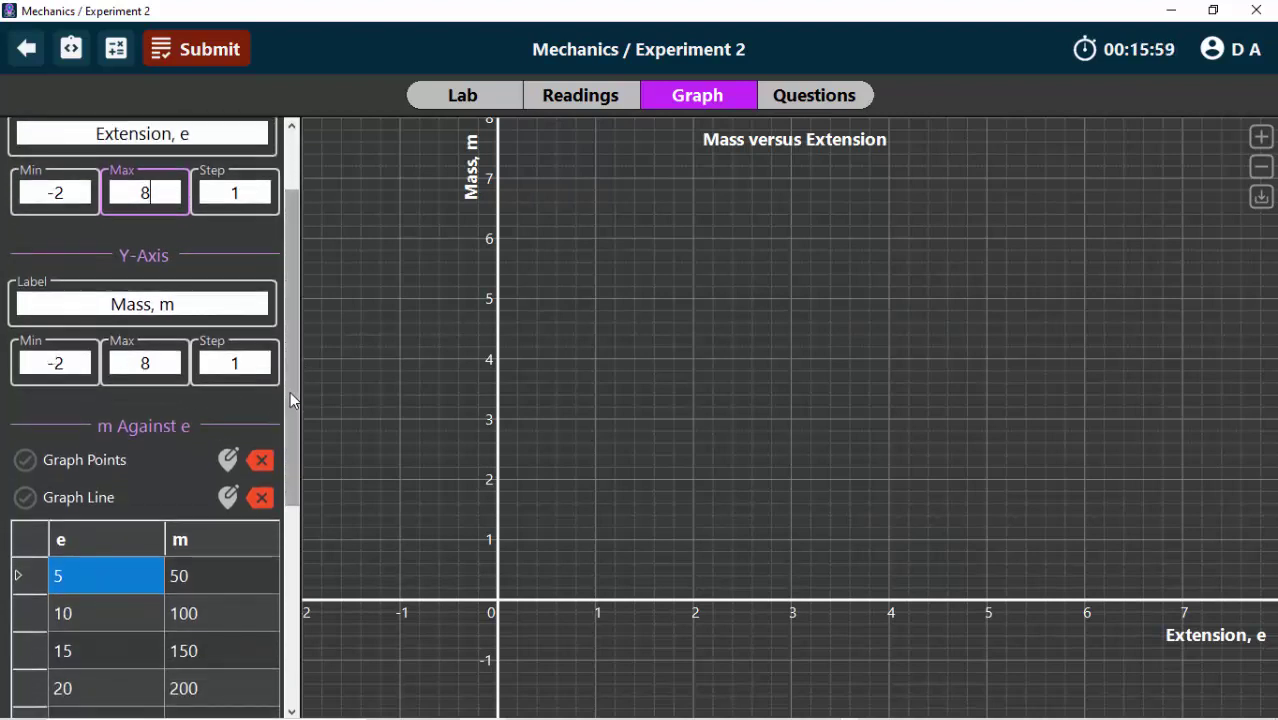
pyautogui.moveTo(290, 391); pyautogui.dragTo(293, 454)
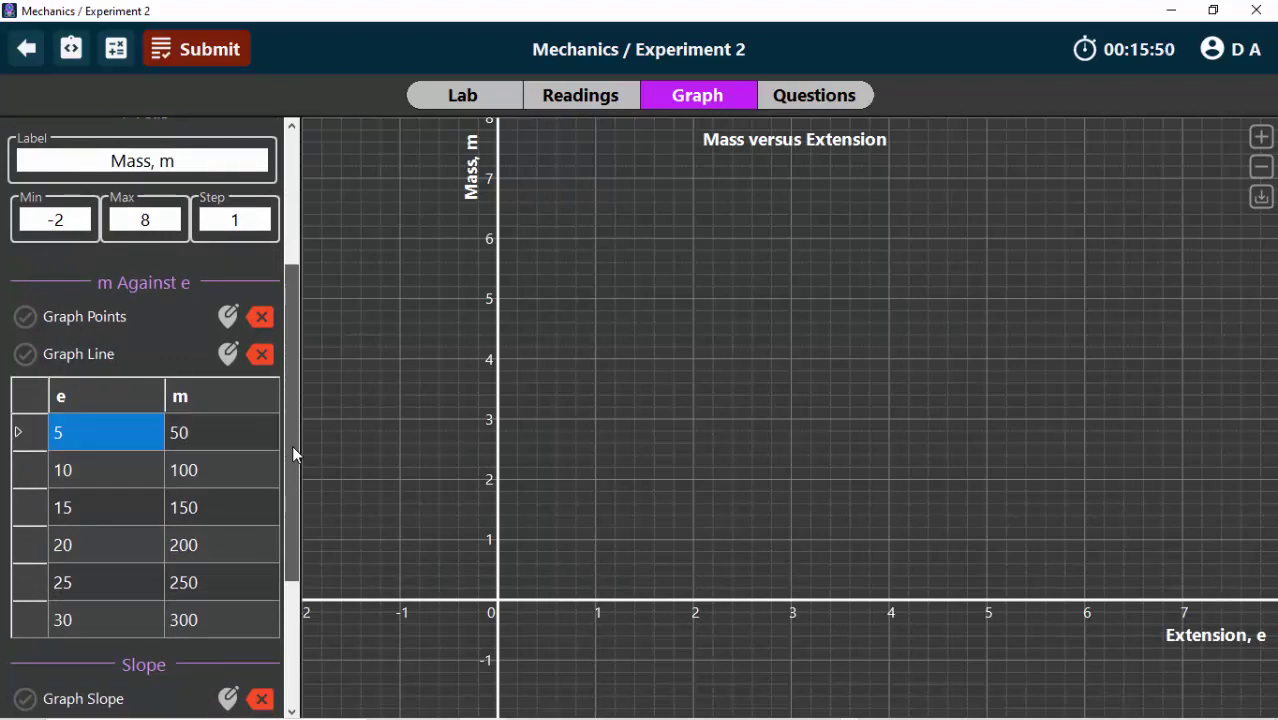
pyautogui.moveTo(293, 453); pyautogui.dragTo(293, 471)
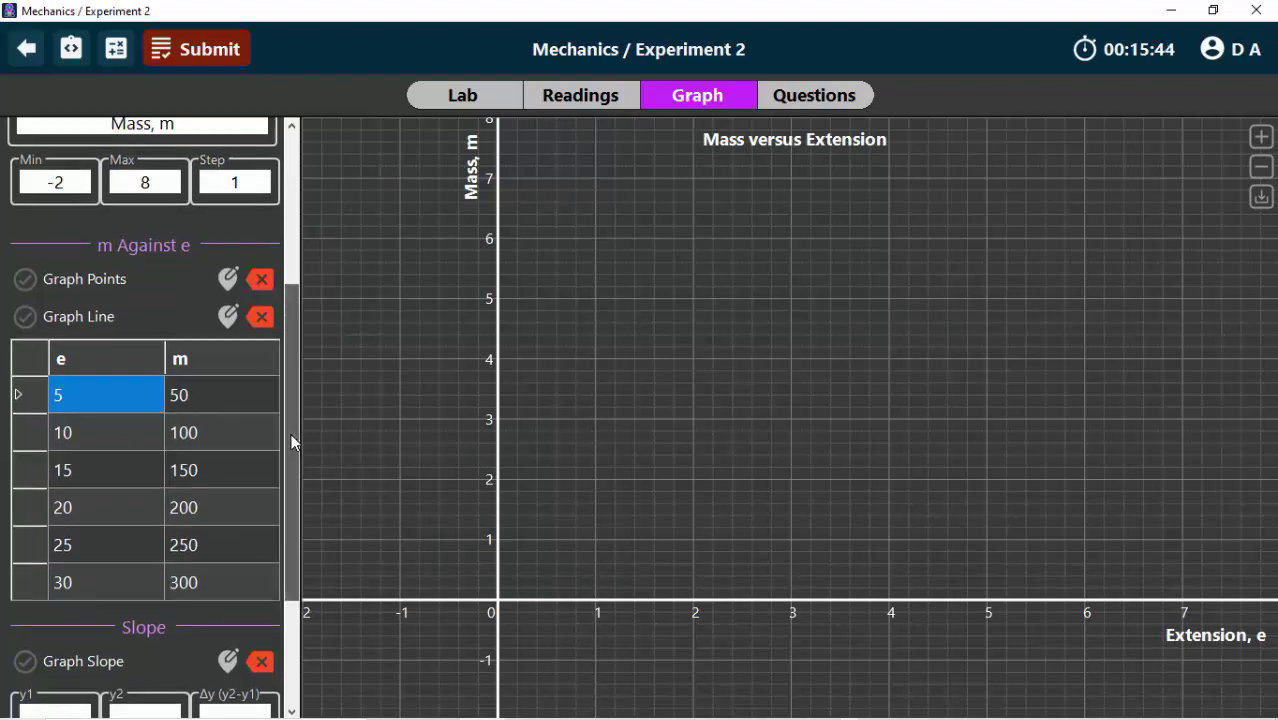
pyautogui.scroll(-1, 293, 447)
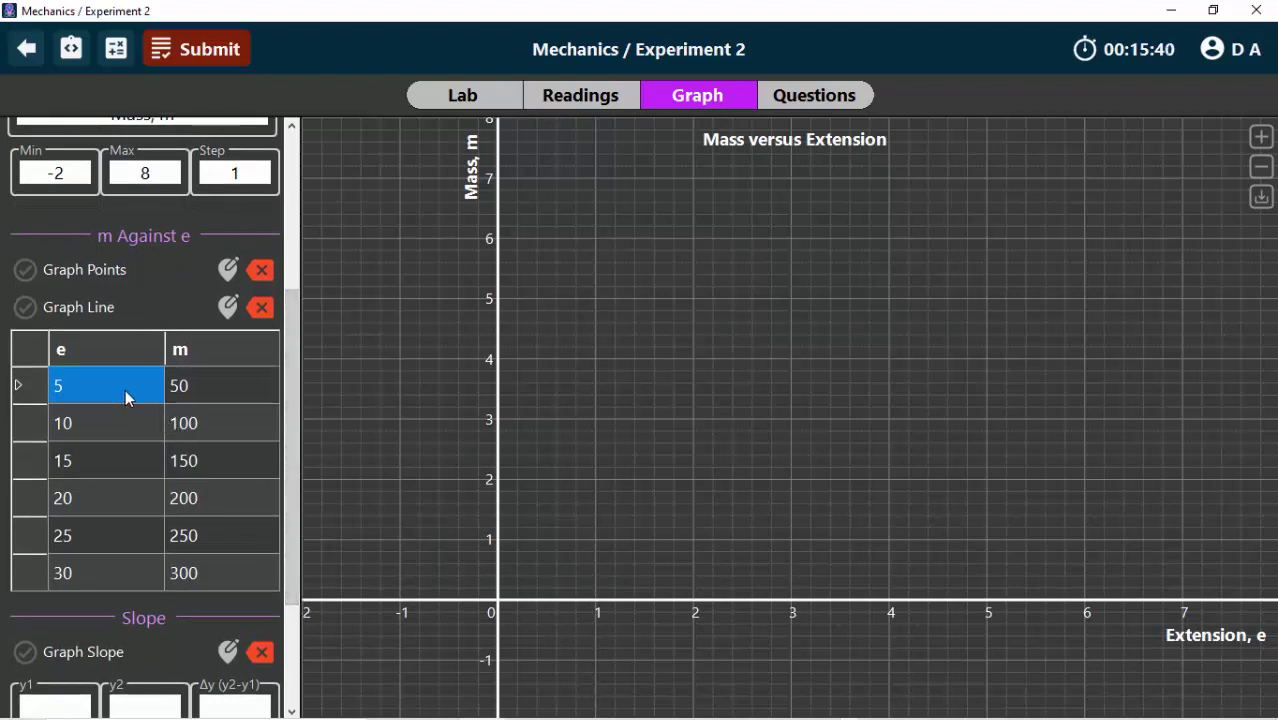
# Check the range of e values in the table and set the x-axis minimum to -5
pyautogui.moveTo(166, 405); pyautogui.dragTo(187, 518)
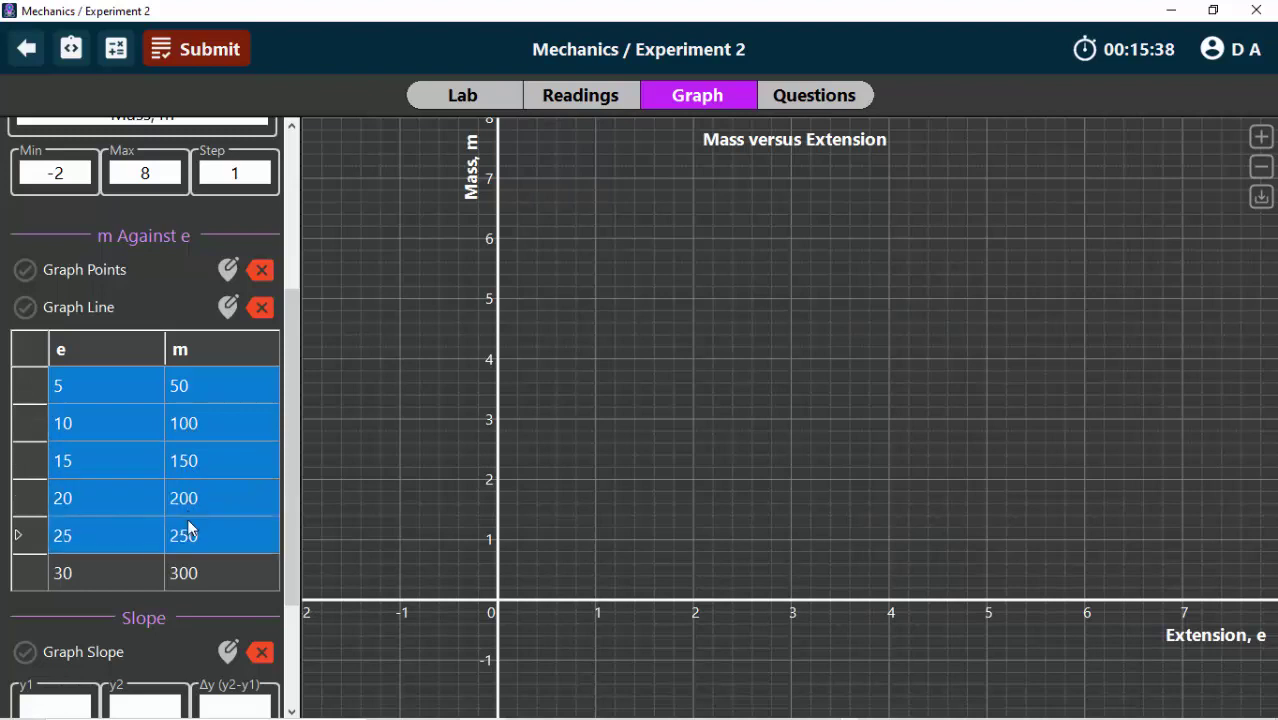
pyautogui.click(139, 420)
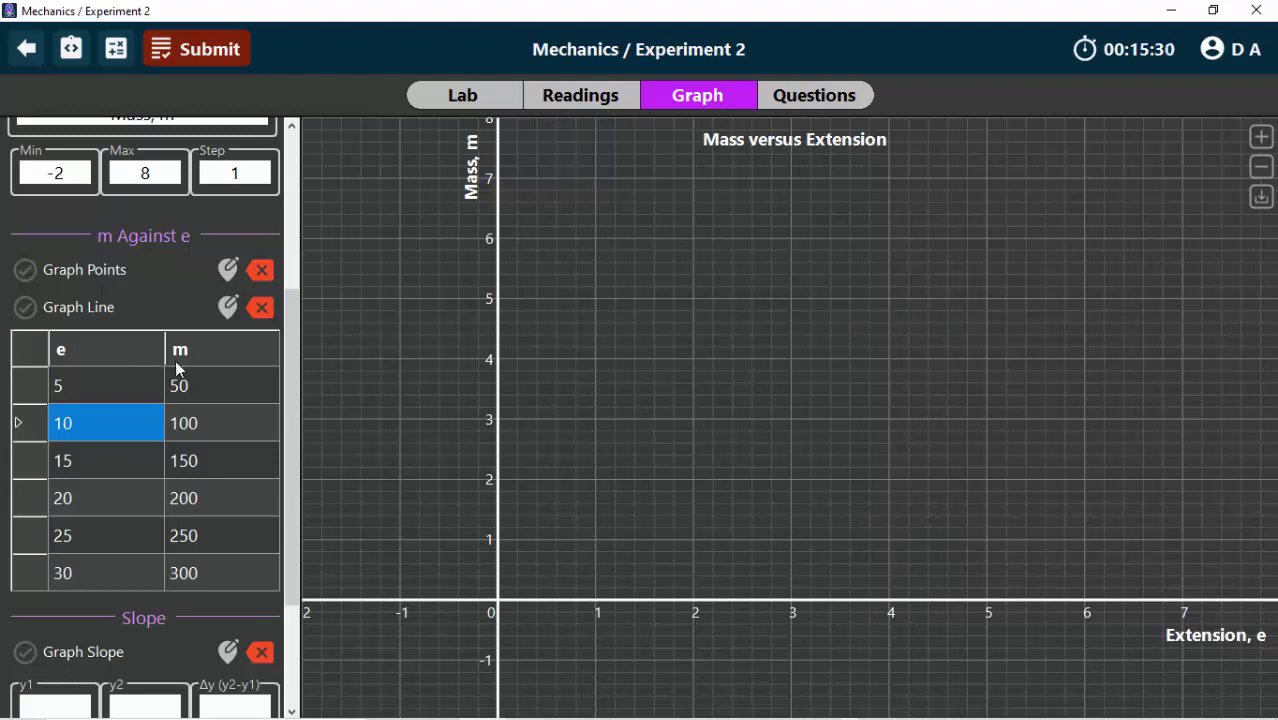
pyautogui.click(136, 373)
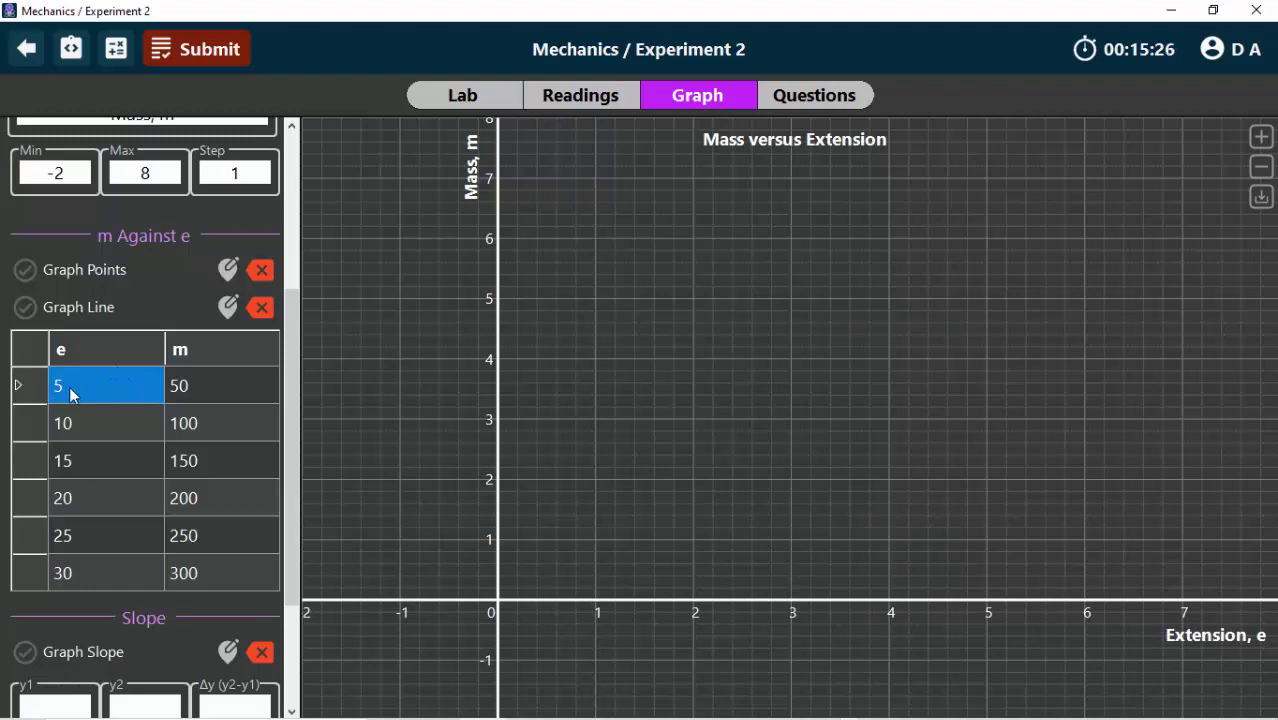
pyautogui.click(87, 582)
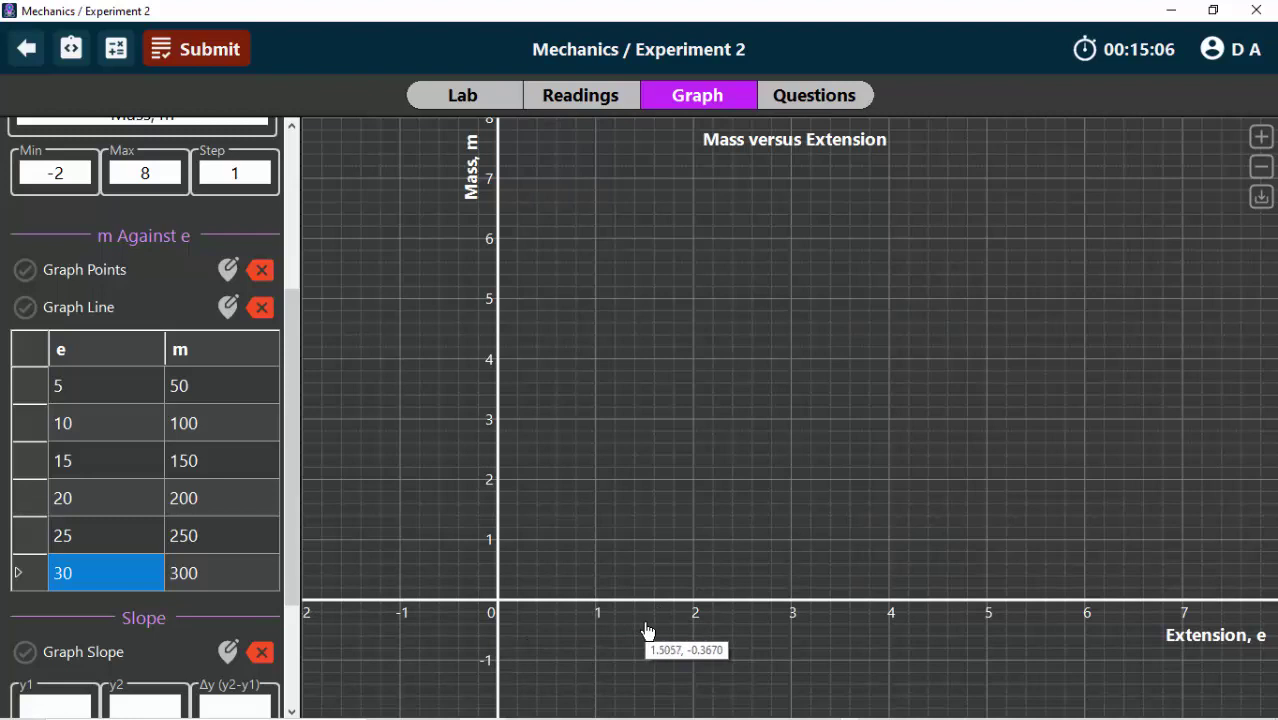
pyautogui.moveTo(285, 474); pyautogui.dragTo(288, 354)
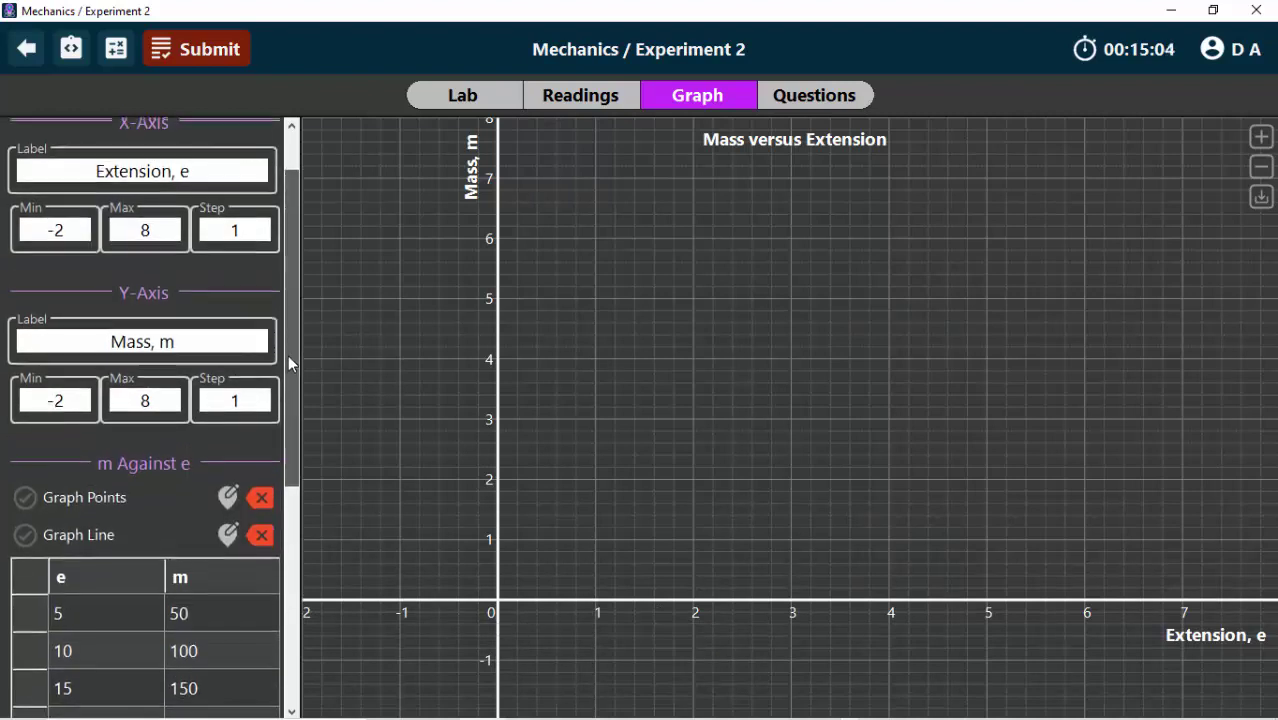
pyautogui.click(76, 236)
pyautogui.press('BackSpace')
pyautogui.write('5')
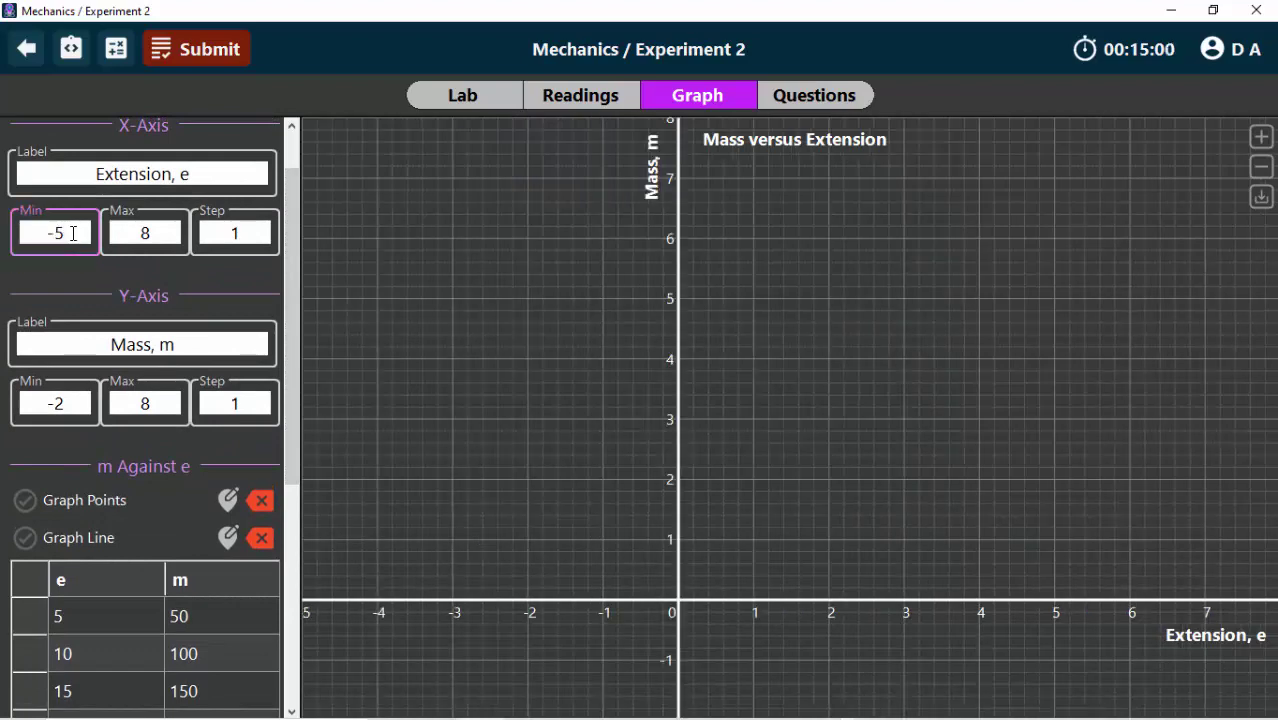
# Set the x-axis maximum to 35 and its step to 5
pyautogui.click(160, 228)
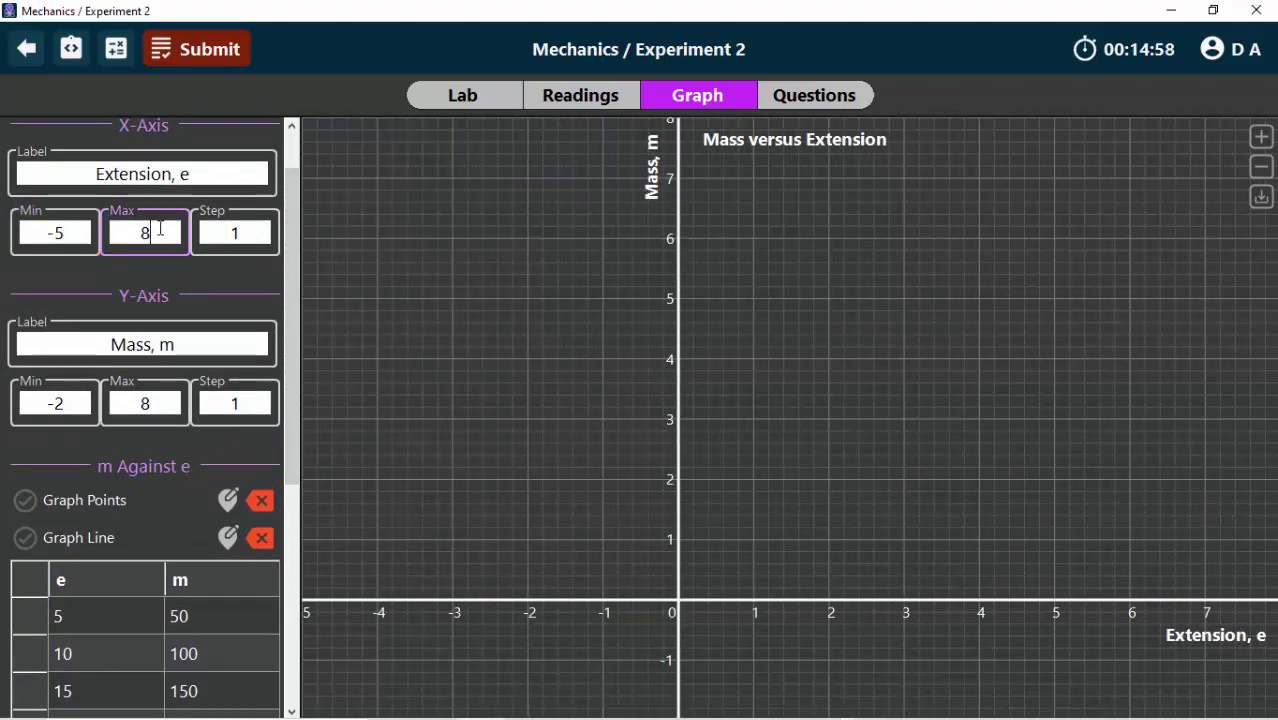
pyautogui.press('BackSpace')
pyautogui.write('35')
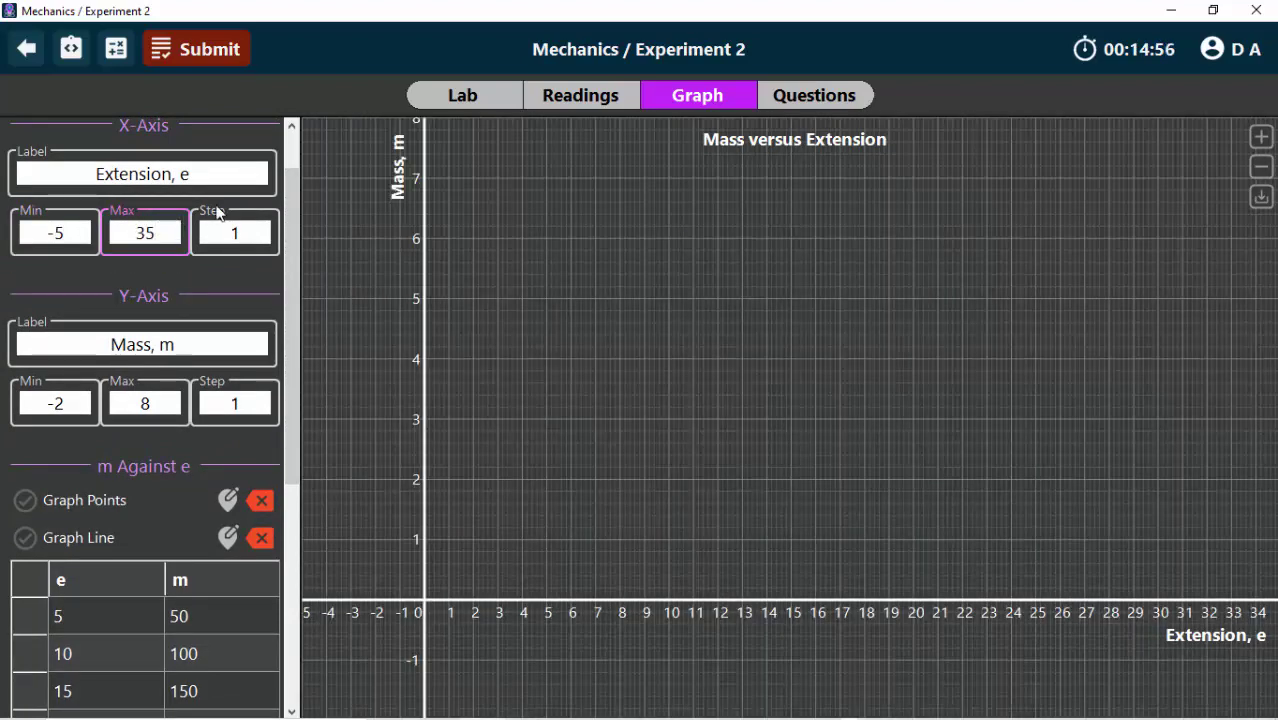
pyautogui.click(252, 233)
pyautogui.press('BackSpace')
pyautogui.write('5')
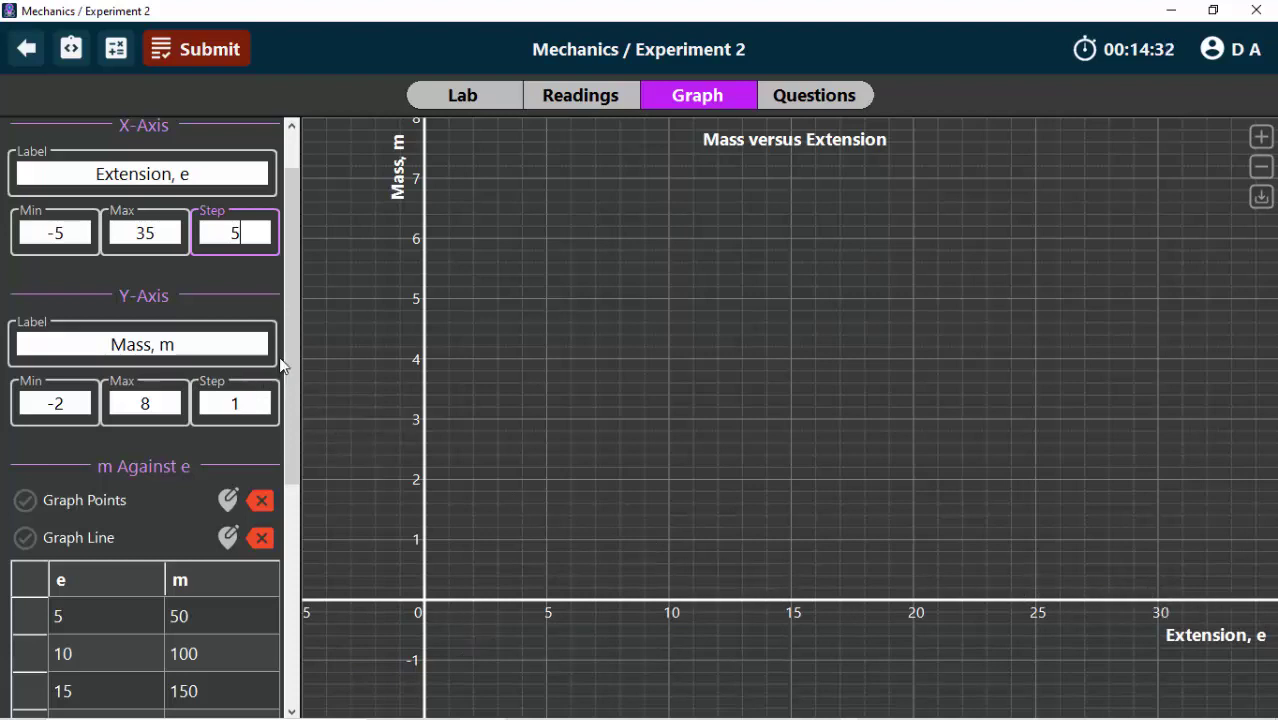
# Check the m values in the table and try a y-axis minimum of -10
pyautogui.moveTo(295, 336); pyautogui.dragTo(283, 465)
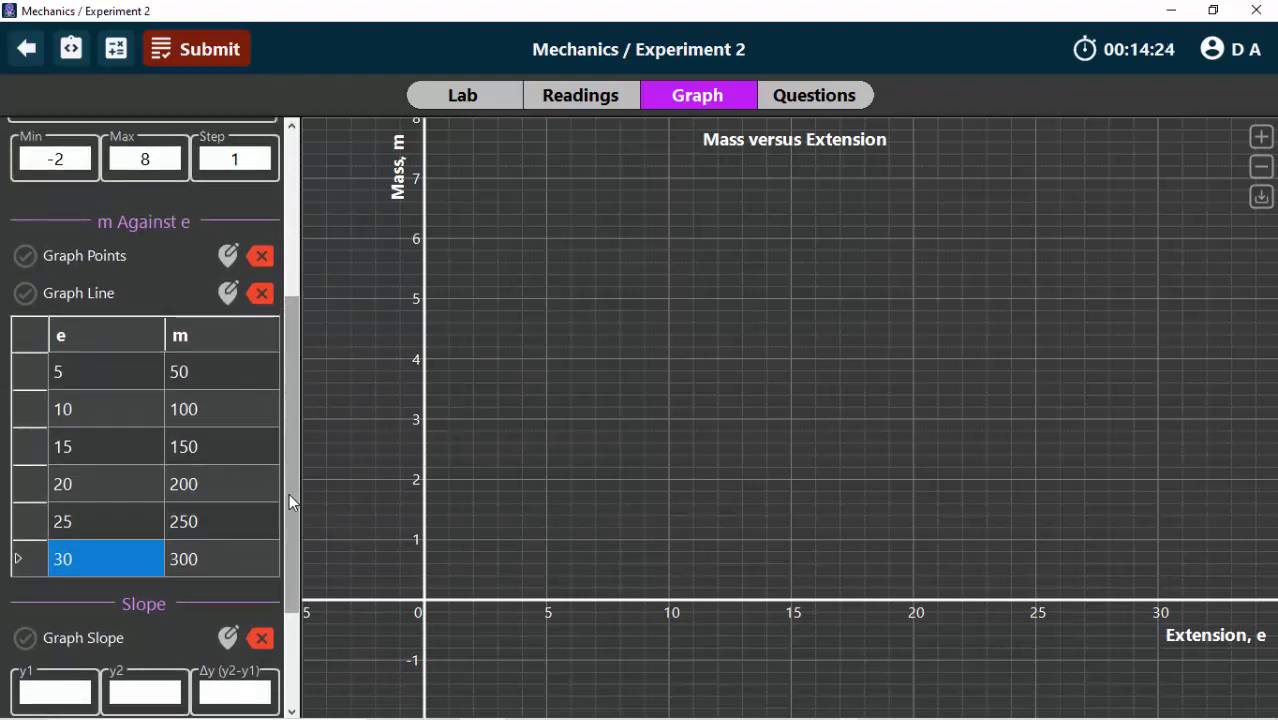
pyautogui.moveTo(289, 493); pyautogui.dragTo(291, 361)
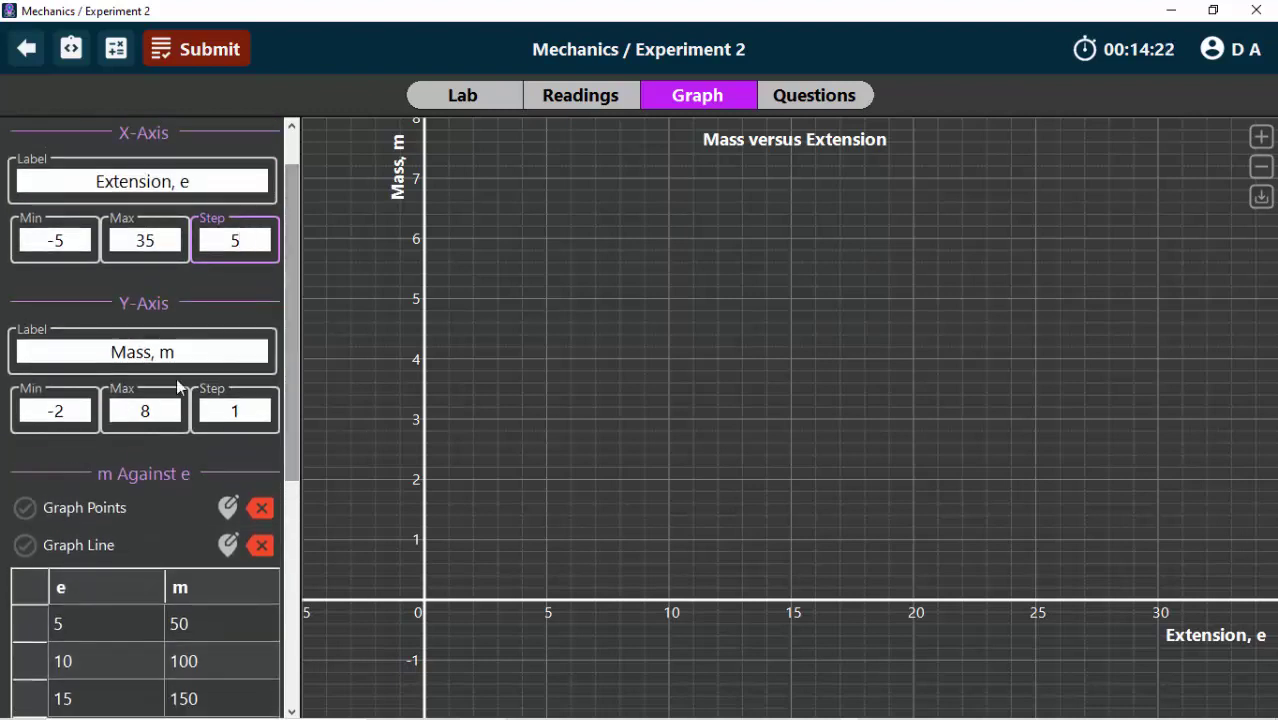
pyautogui.click(84, 407)
pyautogui.press('BackSpace')
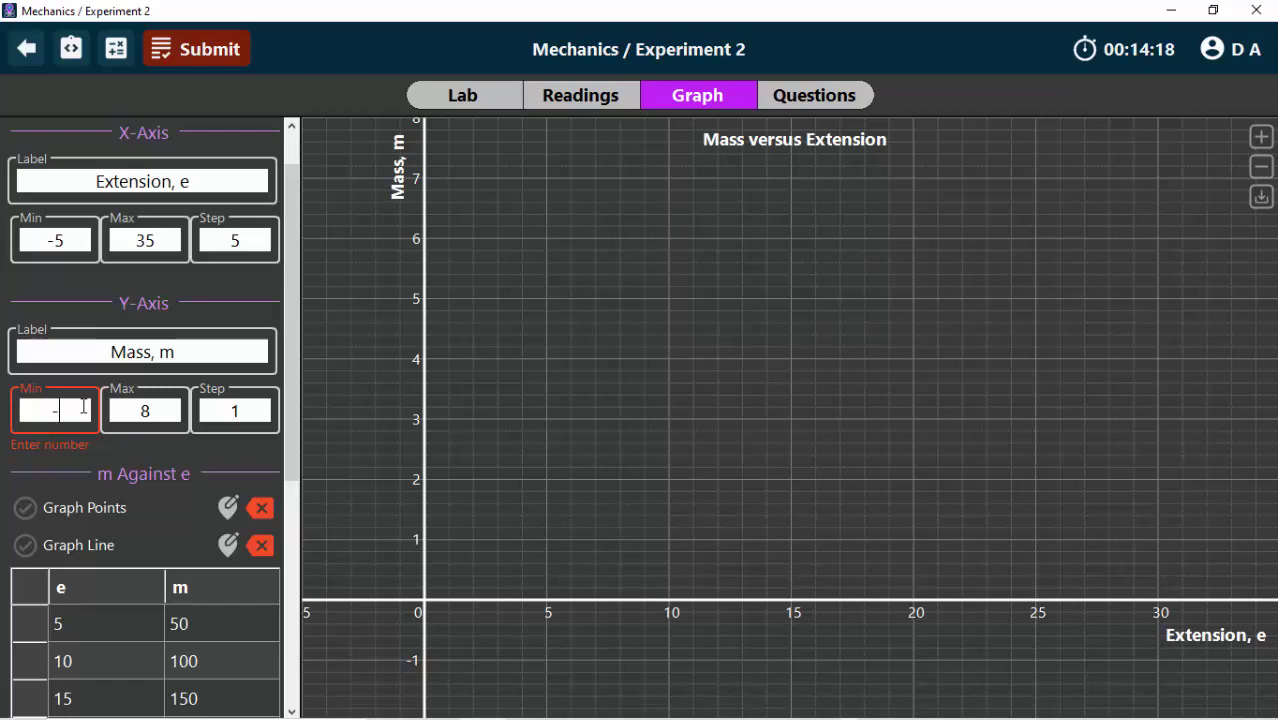
pyautogui.write('10')
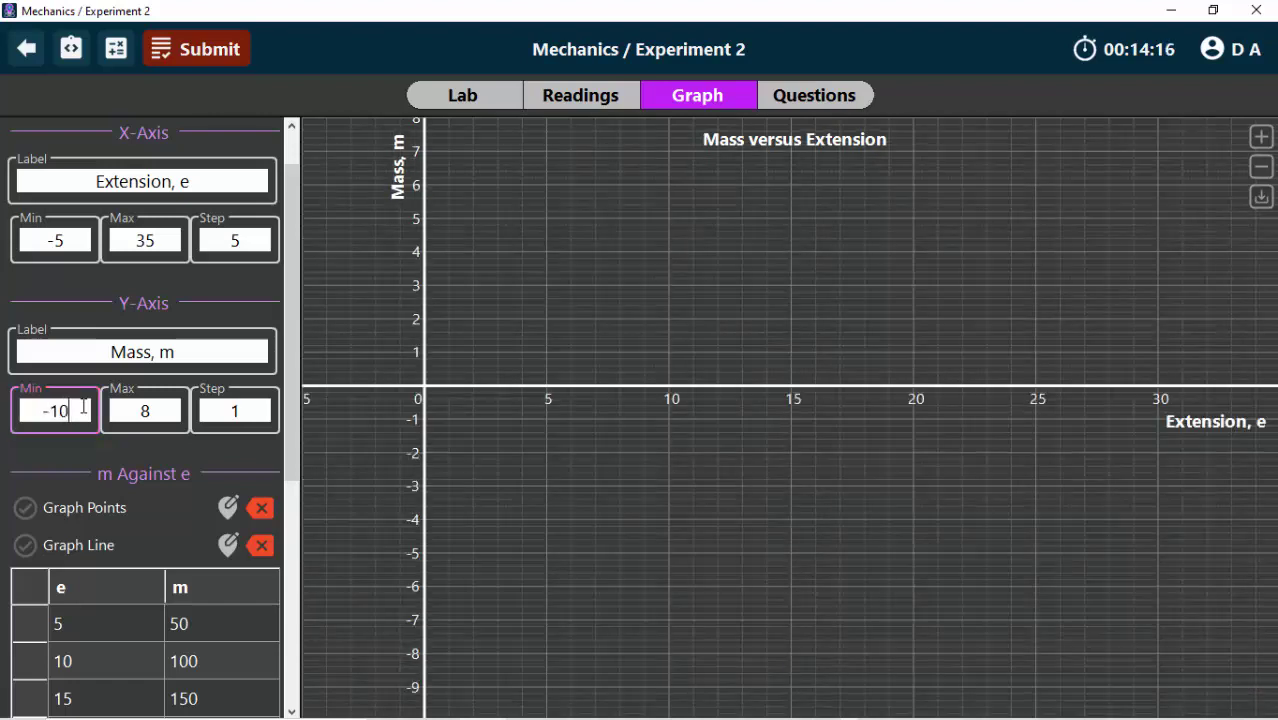
pyautogui.click(169, 410)
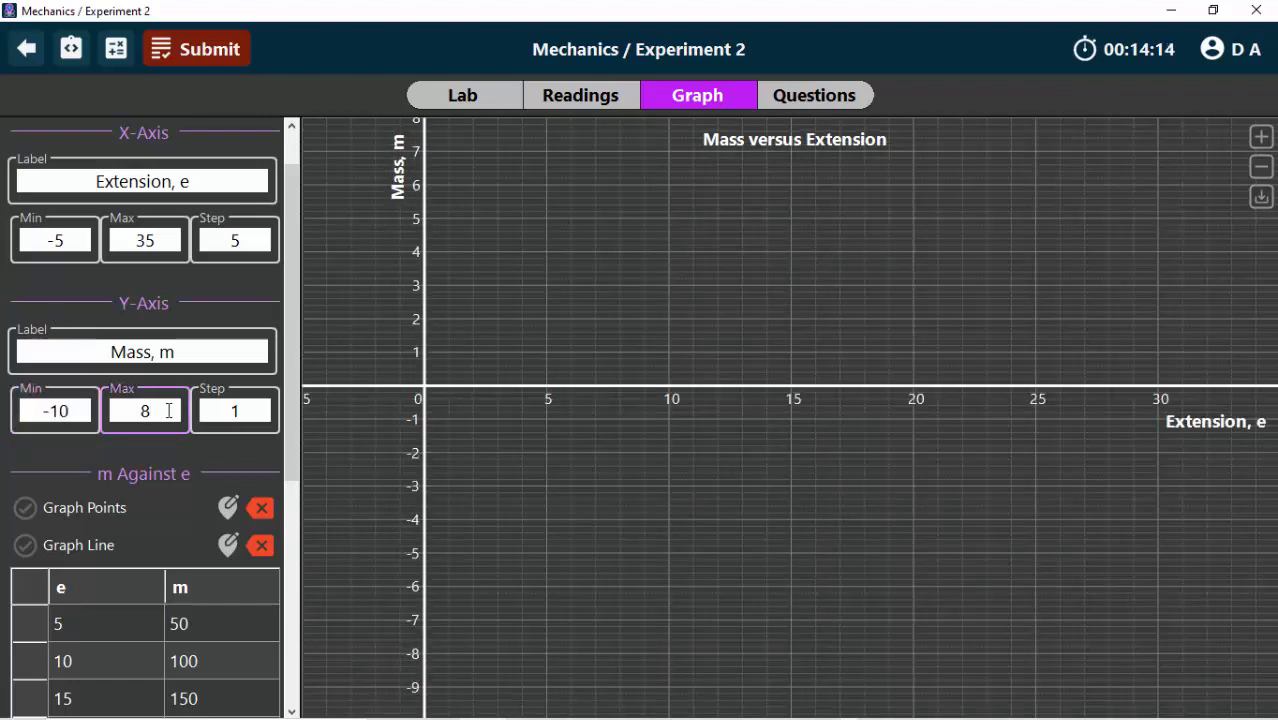
# Set the y-axis minimum to -50, its maximum to 300 and its step to 50
pyautogui.click(67, 410)
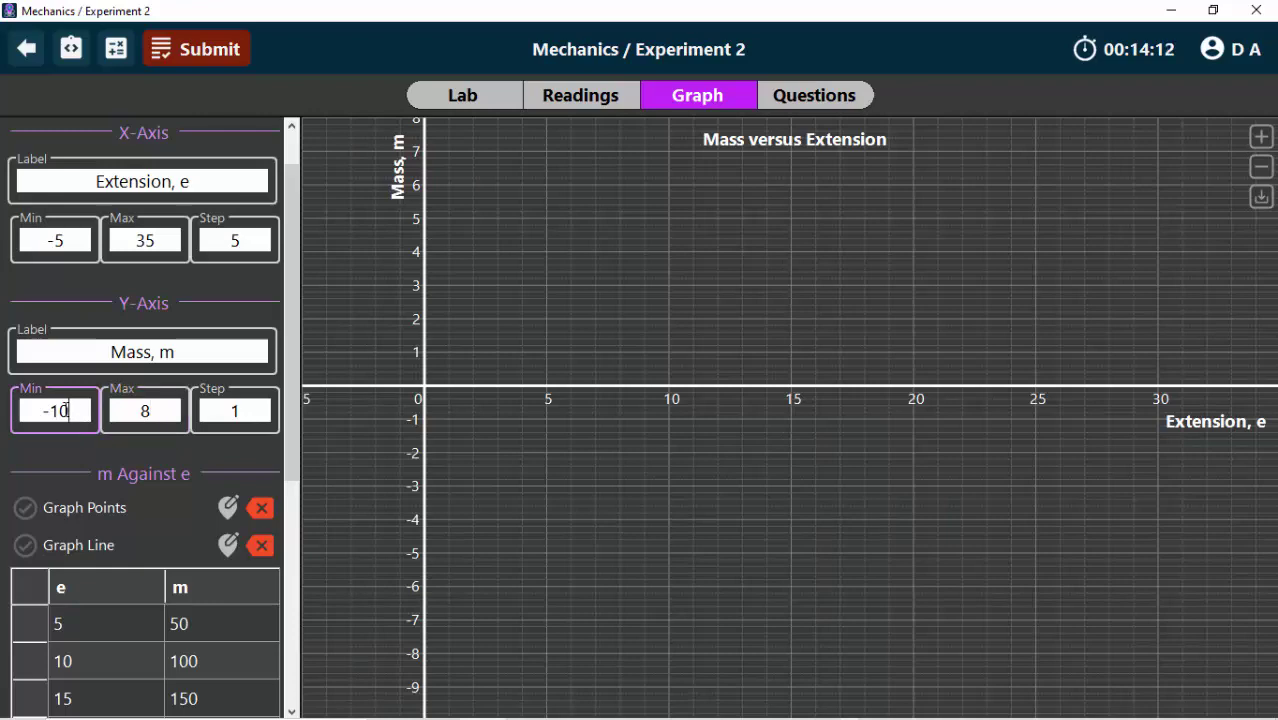
pyautogui.press('BackSpace')
pyautogui.press('BackSpace')
pyautogui.write('50')
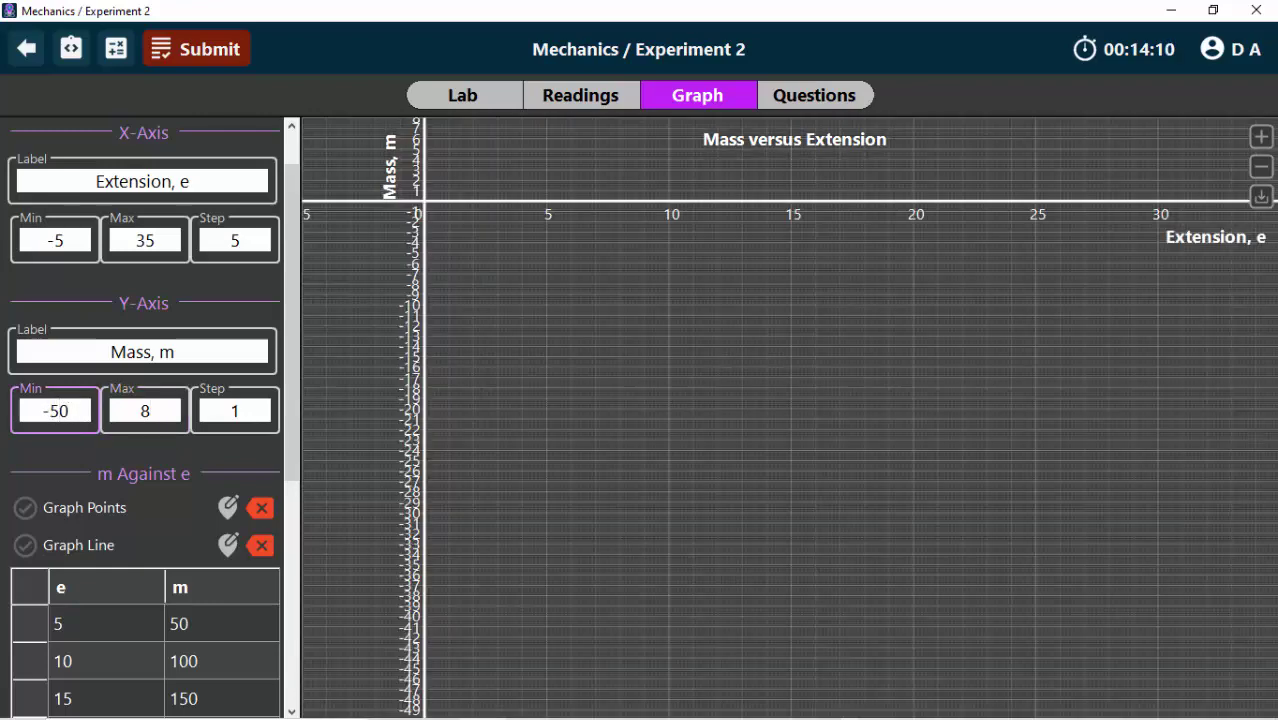
pyautogui.click(156, 413)
pyautogui.press('BackSpace')
pyautogui.write('300')
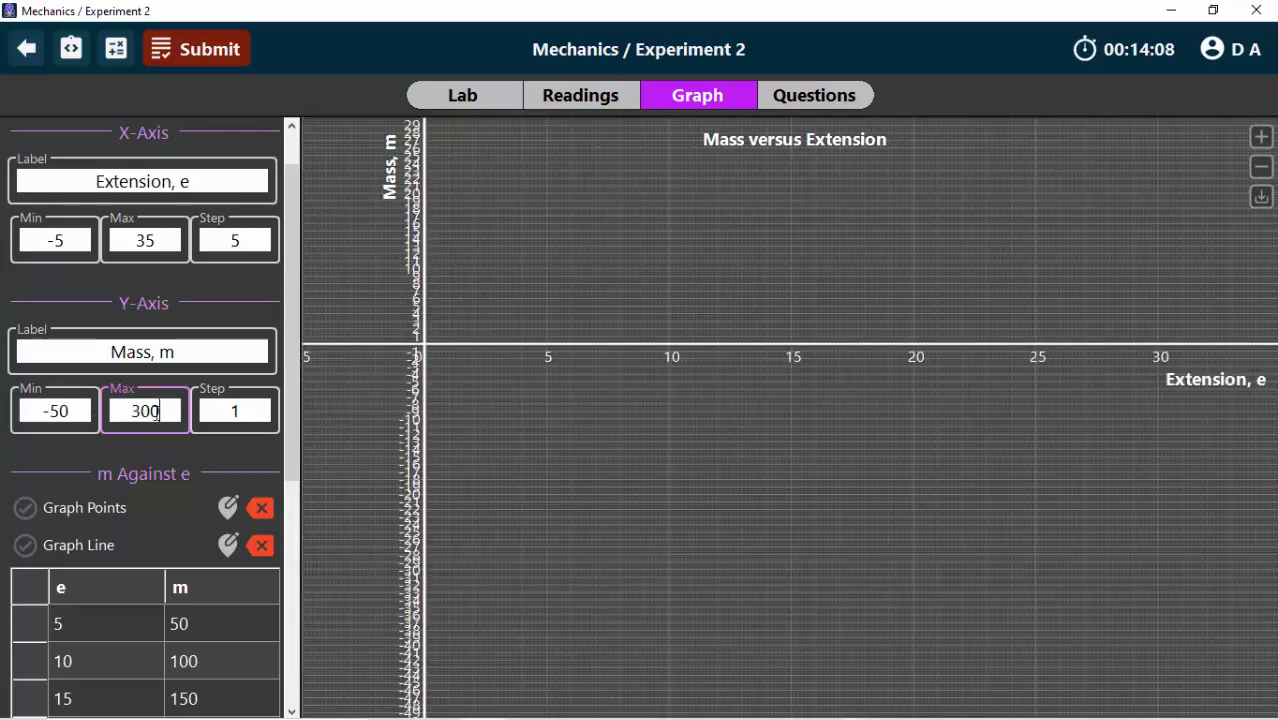
pyautogui.click(244, 413)
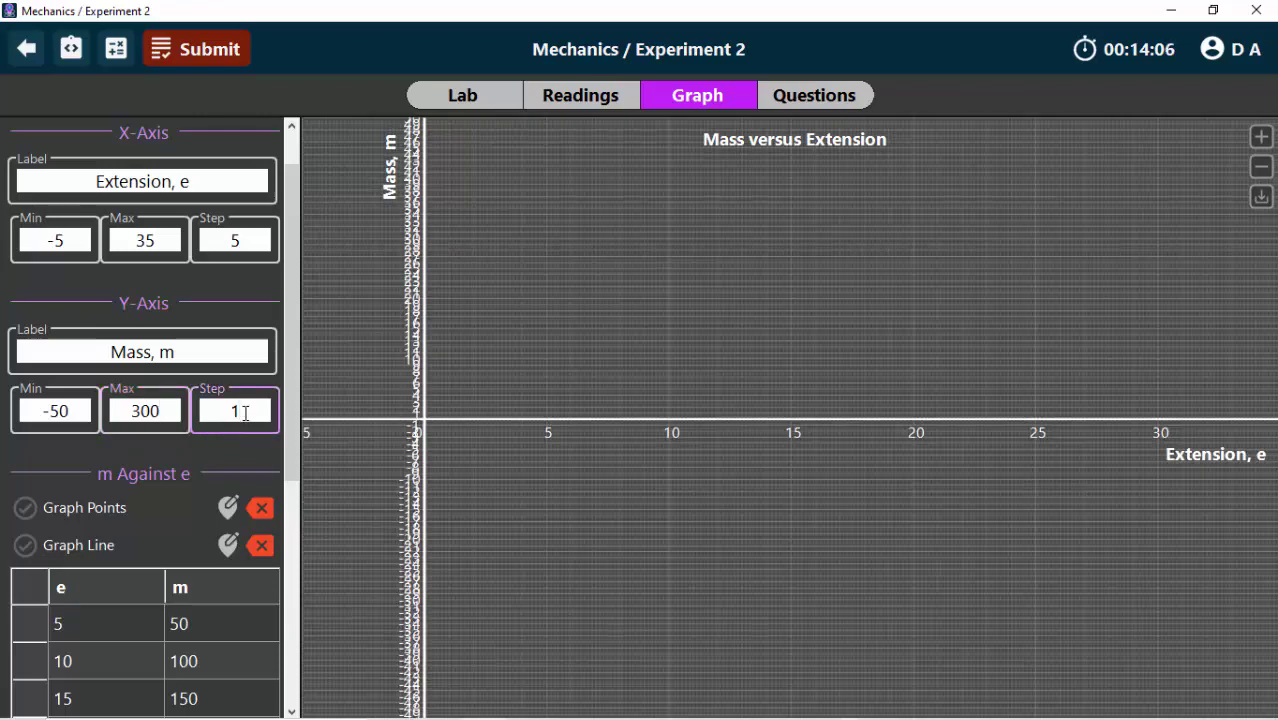
pyautogui.press('BackSpace')
pyautogui.write('50')
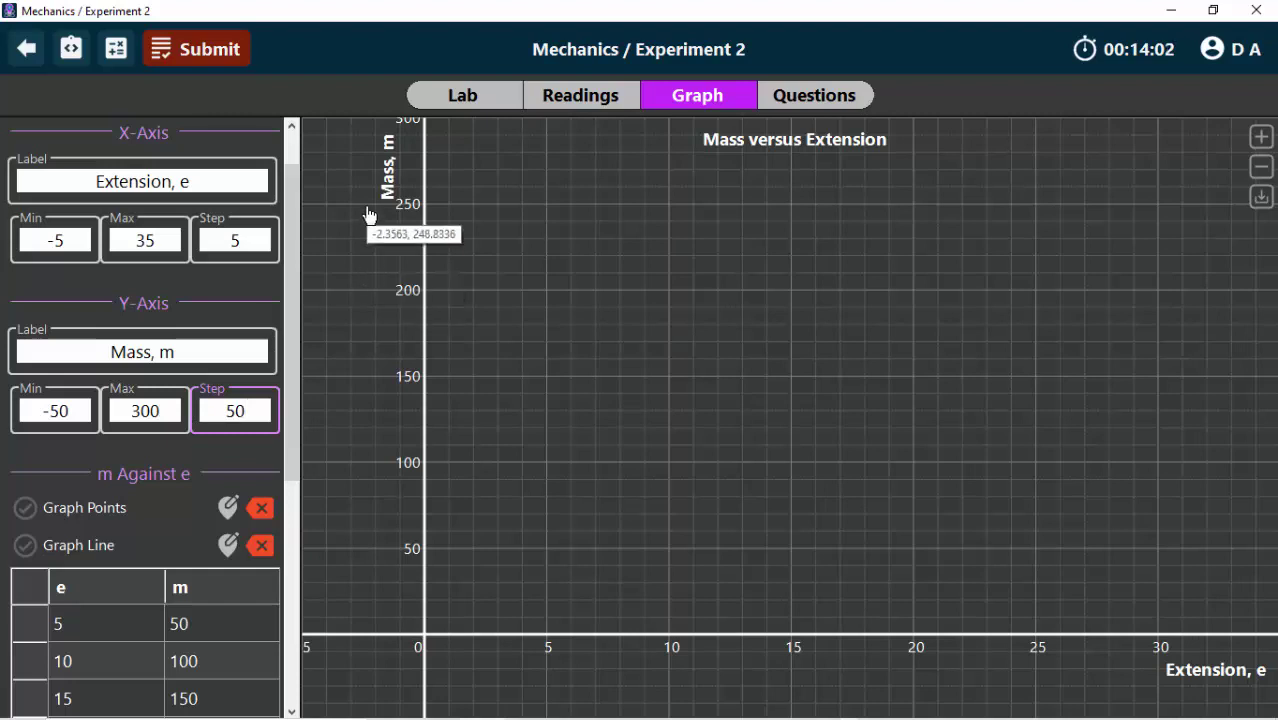
# Raise the y-axis maximum to 350
pyautogui.click(151, 410)
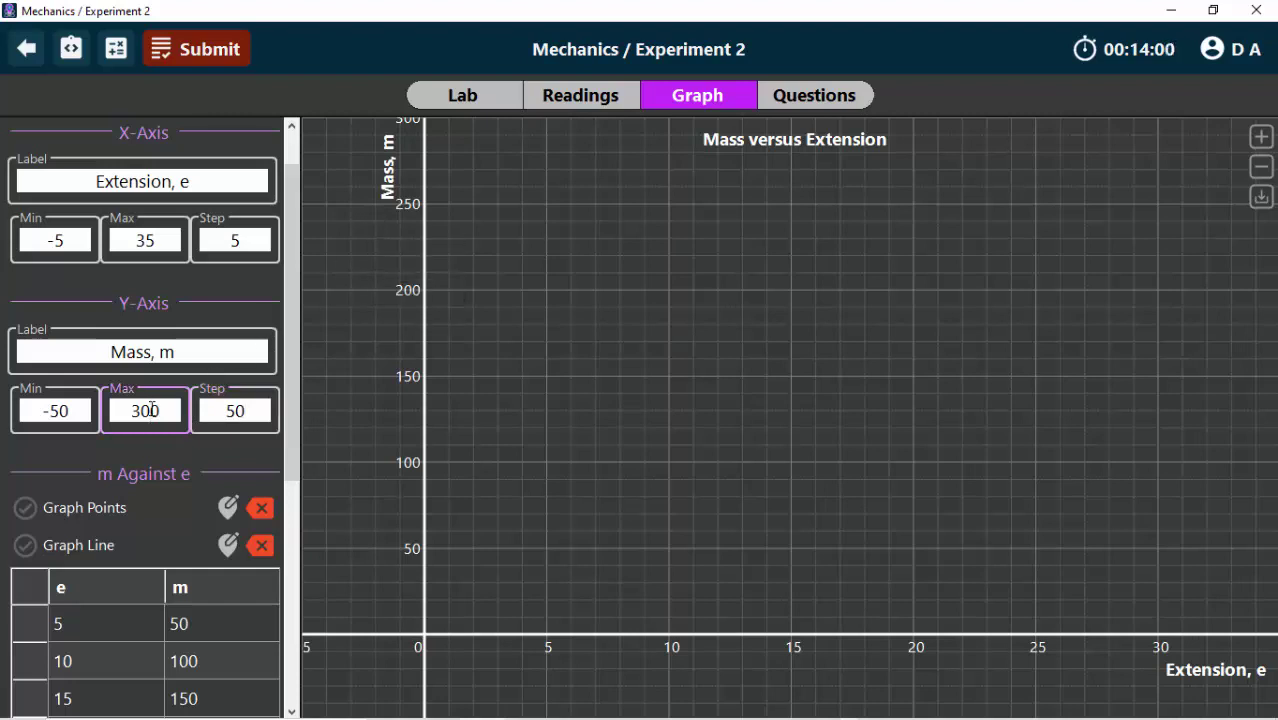
pyautogui.press('BackSpace')
pyautogui.write('5')
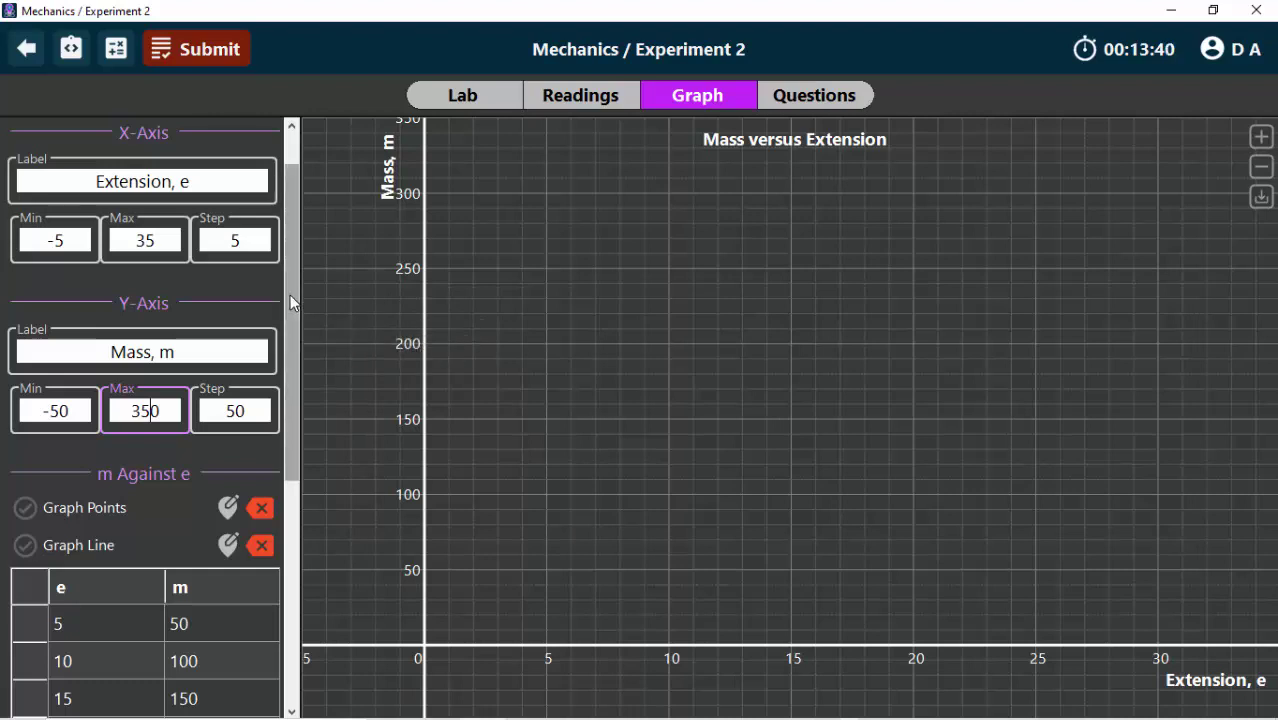
# Plot the six table points on the graph: (5, 50), (10, 100), (15, 150), (20, 200), (25, 250) and (30, 300)
pyautogui.moveTo(292, 300); pyautogui.dragTo(291, 365)
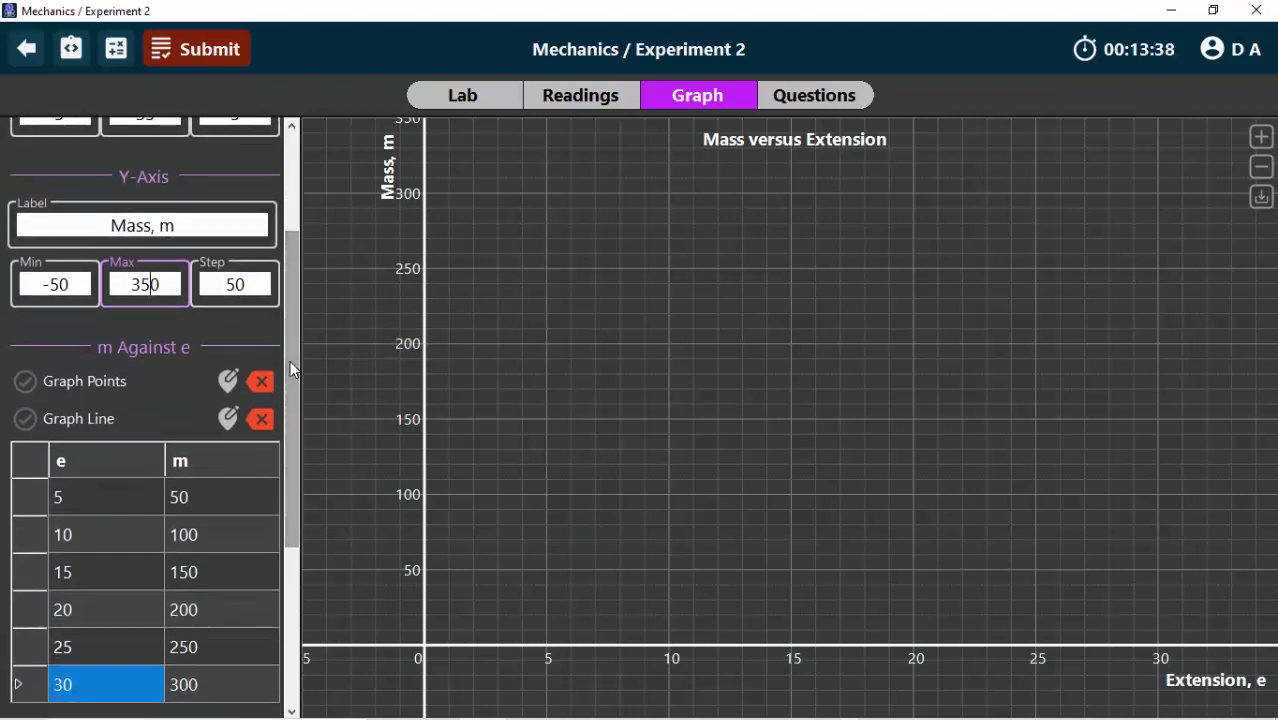
pyautogui.moveTo(291, 370); pyautogui.dragTo(294, 388)
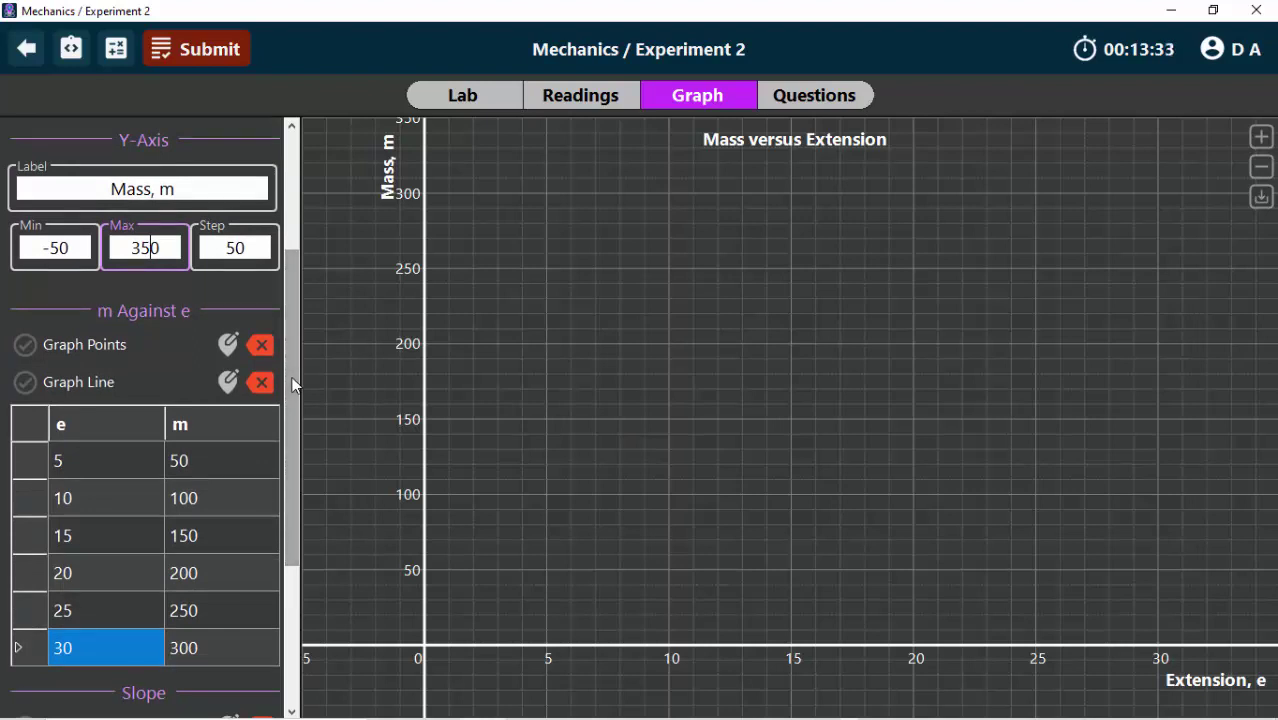
pyautogui.moveTo(293, 385); pyautogui.dragTo(291, 365)
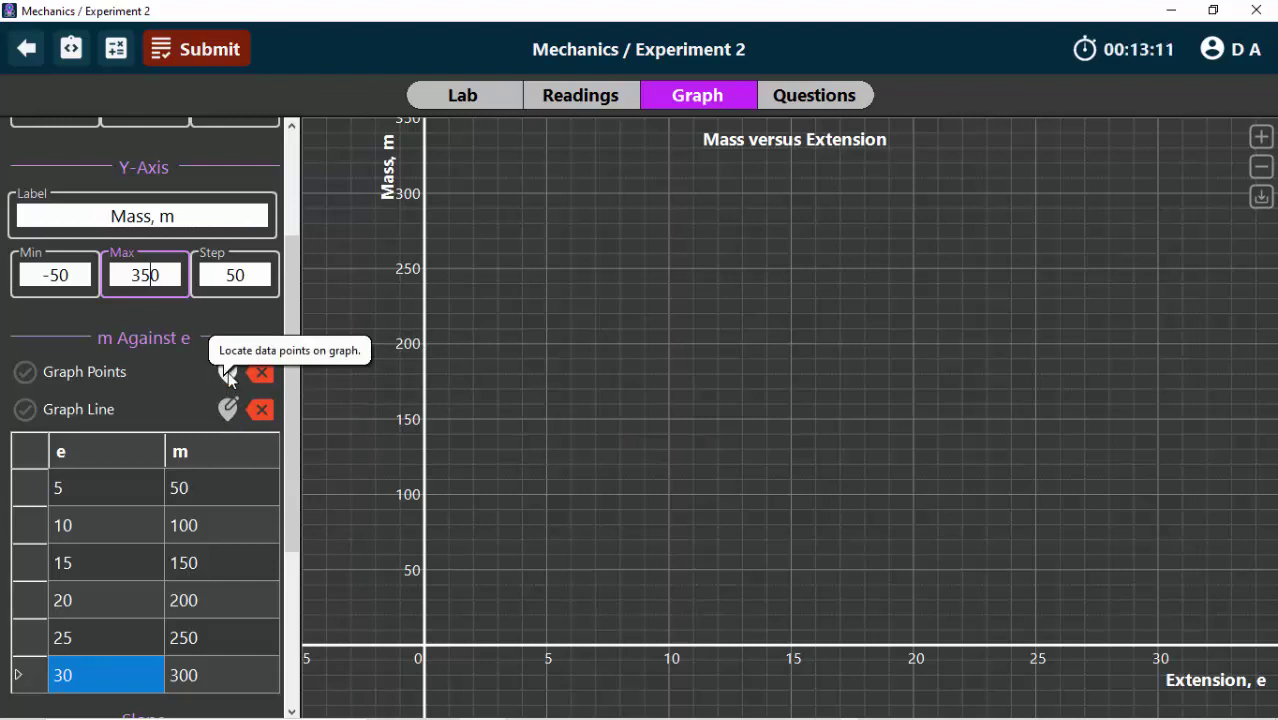
pyautogui.click(229, 374)
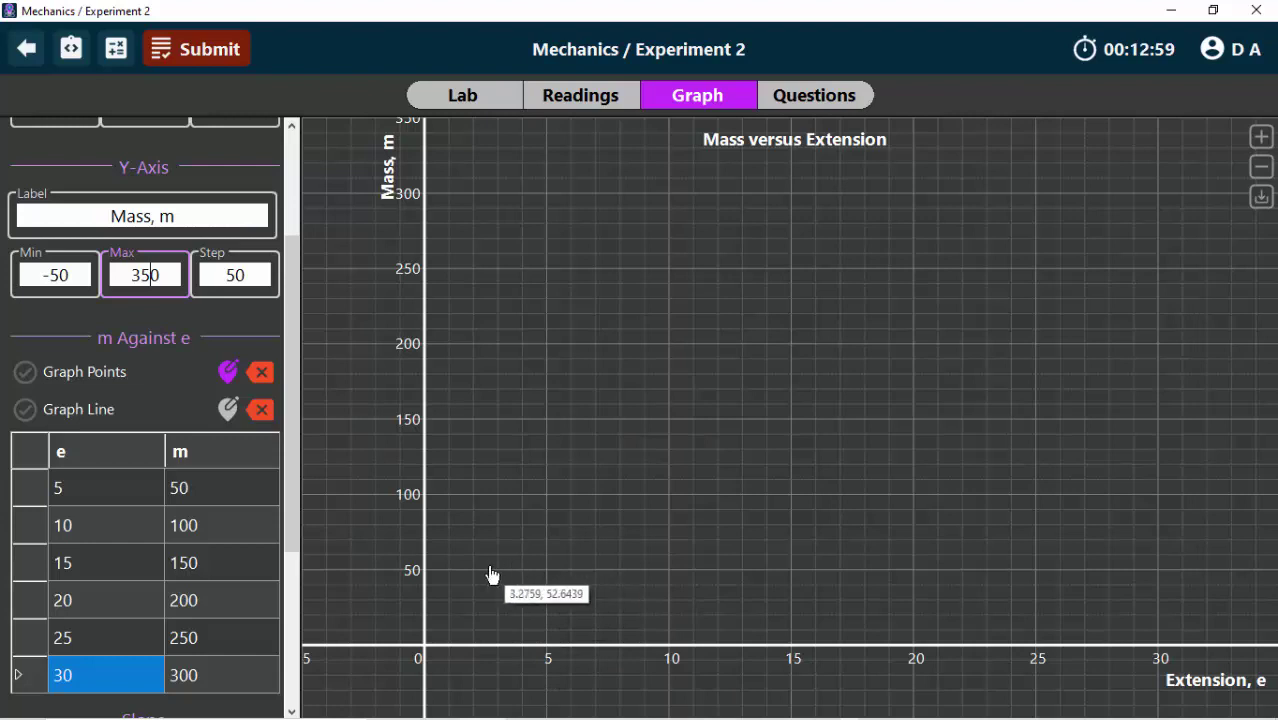
pyautogui.click(547, 571)
pyautogui.click(671, 500)
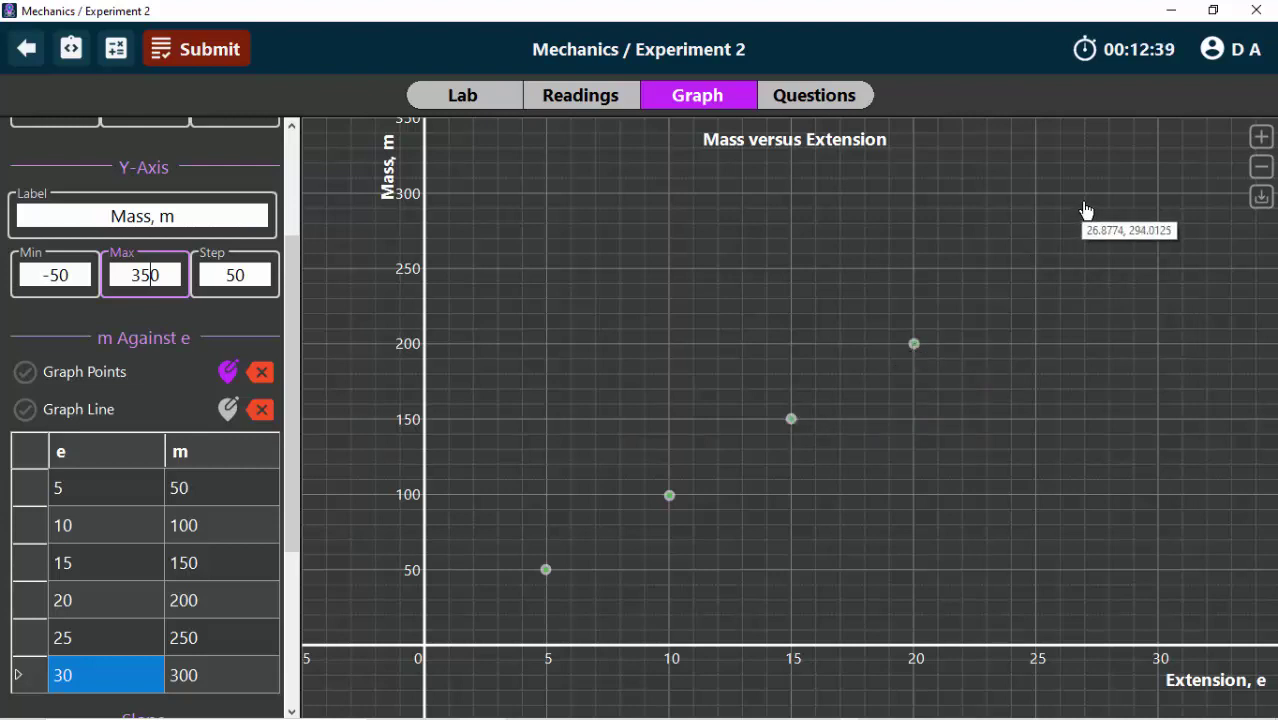
pyautogui.click(1038, 277)
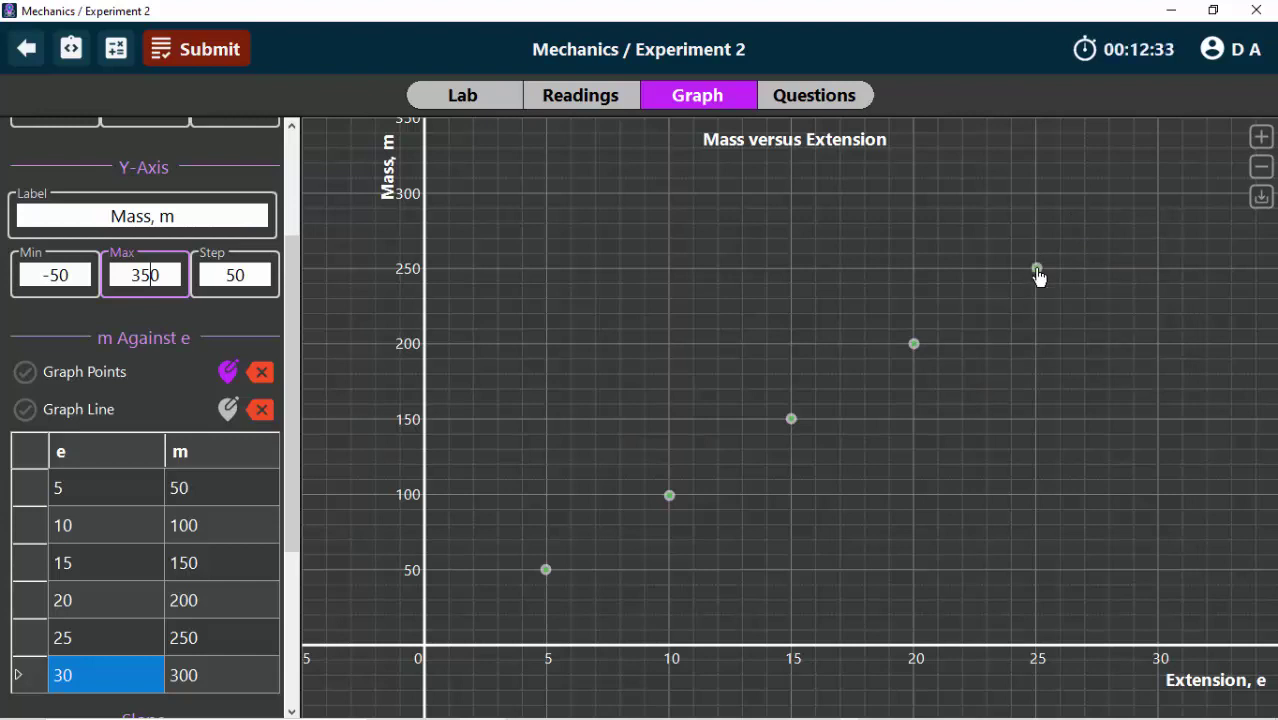
pyautogui.click(1159, 197)
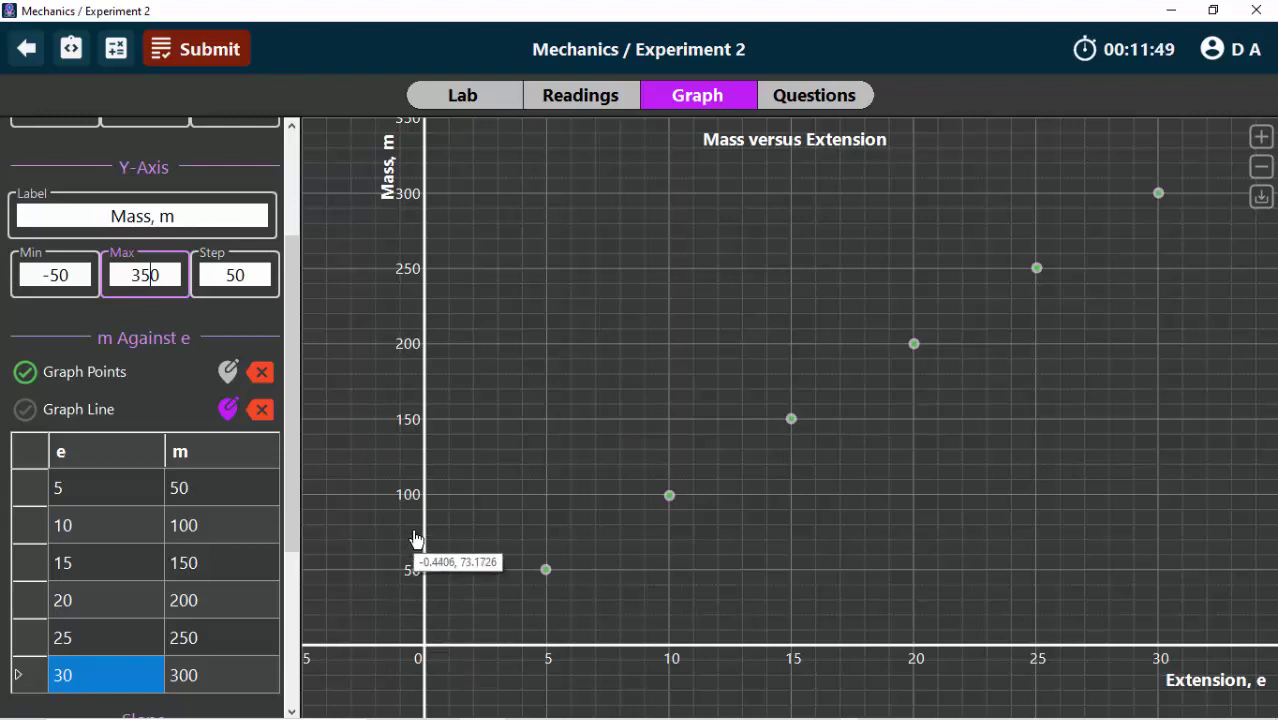
# Draw a trial graph line through the six plotted points and clear it again
pyautogui.scroll(-3, 287, 550)
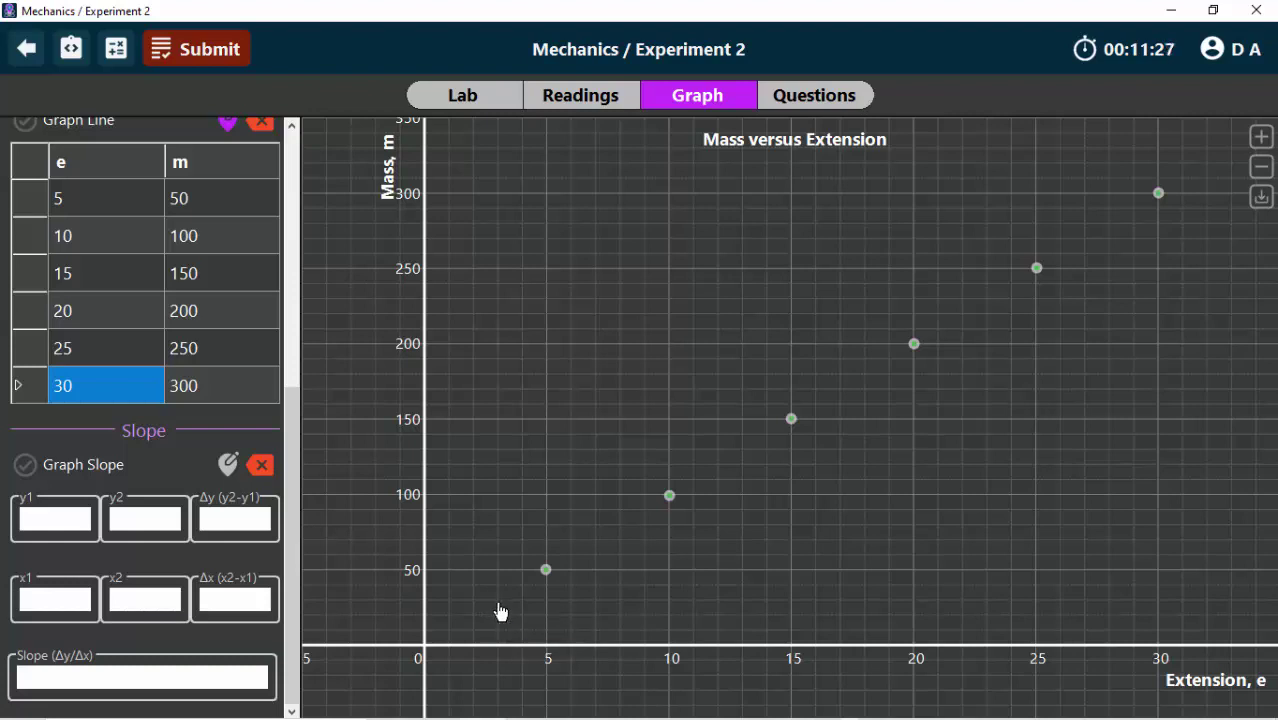
pyautogui.moveTo(498, 604)
pyautogui.mouseDown()
pyautogui.moveTo(1033, 257)
pyautogui.moveTo(1122, 241)
pyautogui.moveTo(1117, 222)
pyautogui.moveTo(1170, 193)
pyautogui.moveTo(1168, 168)
pyautogui.moveTo(1187, 186)
pyautogui.moveTo(1121, 153)
pyautogui.moveTo(1167, 228)
pyautogui.moveTo(1158, 233)
pyautogui.moveTo(1110, 178)
pyautogui.moveTo(1193, 178)
pyautogui.mouseUp()
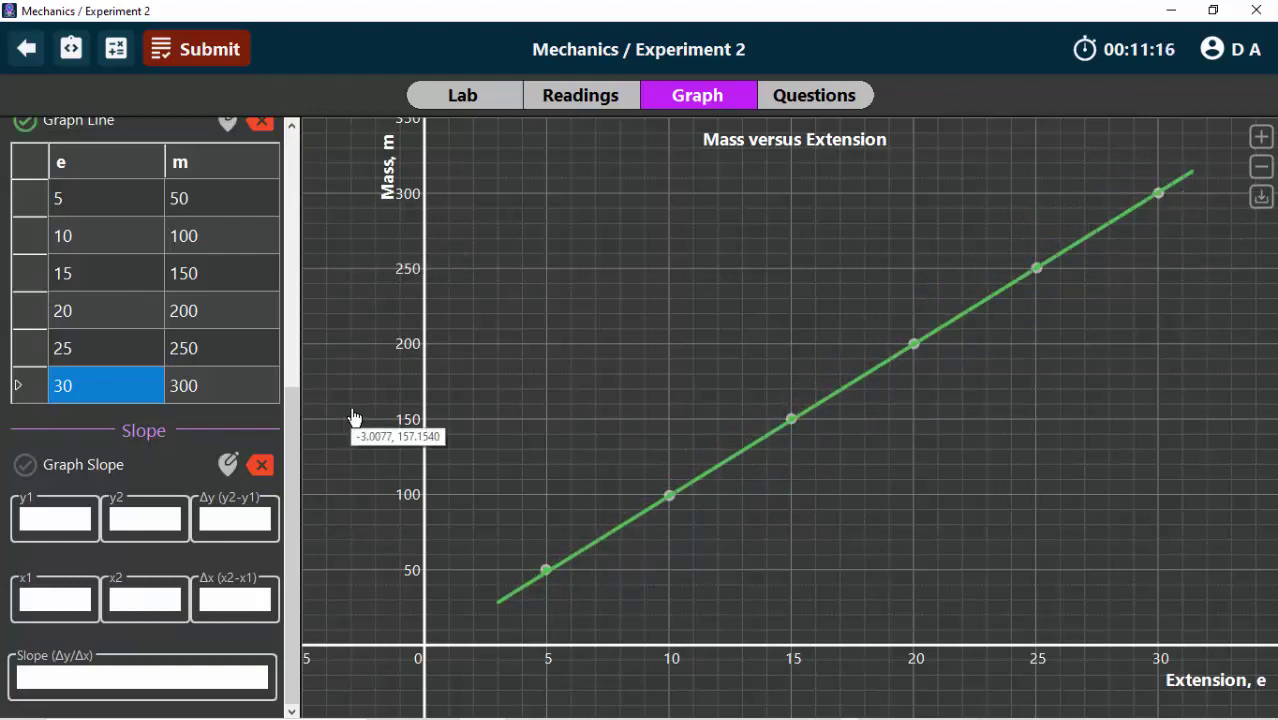
pyautogui.moveTo(289, 447); pyautogui.dragTo(301, 309)
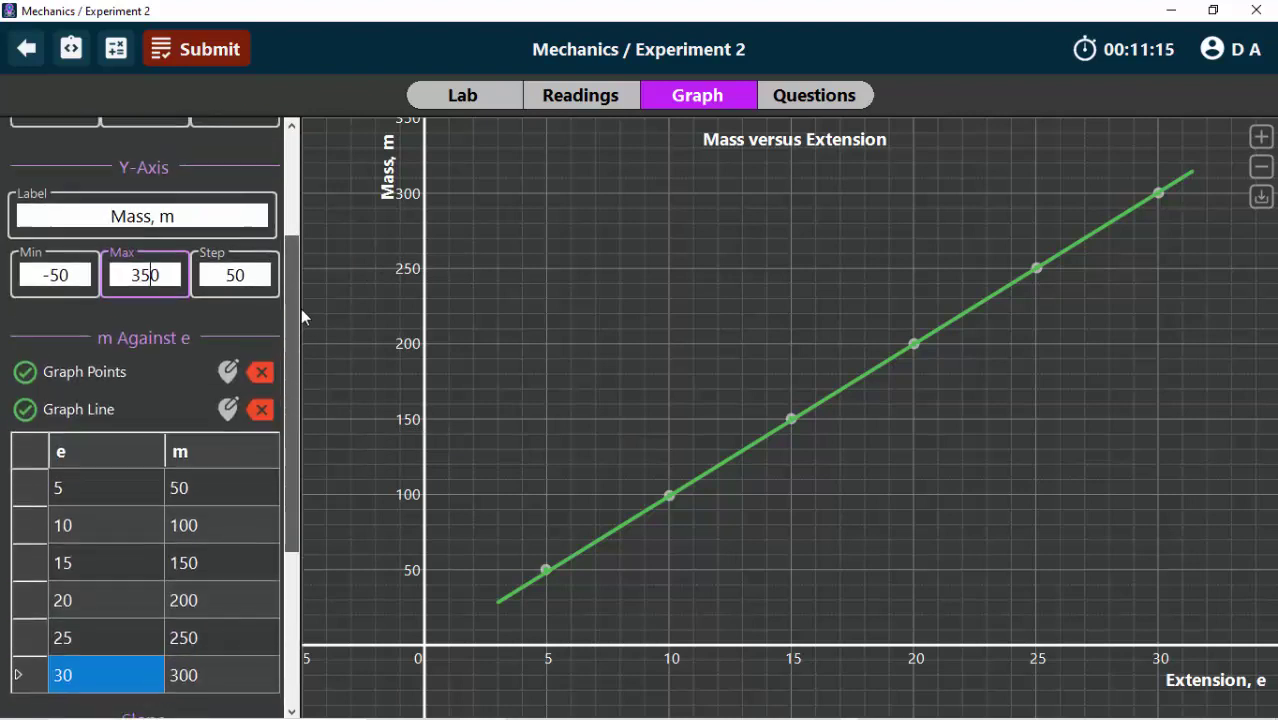
pyautogui.click(260, 415)
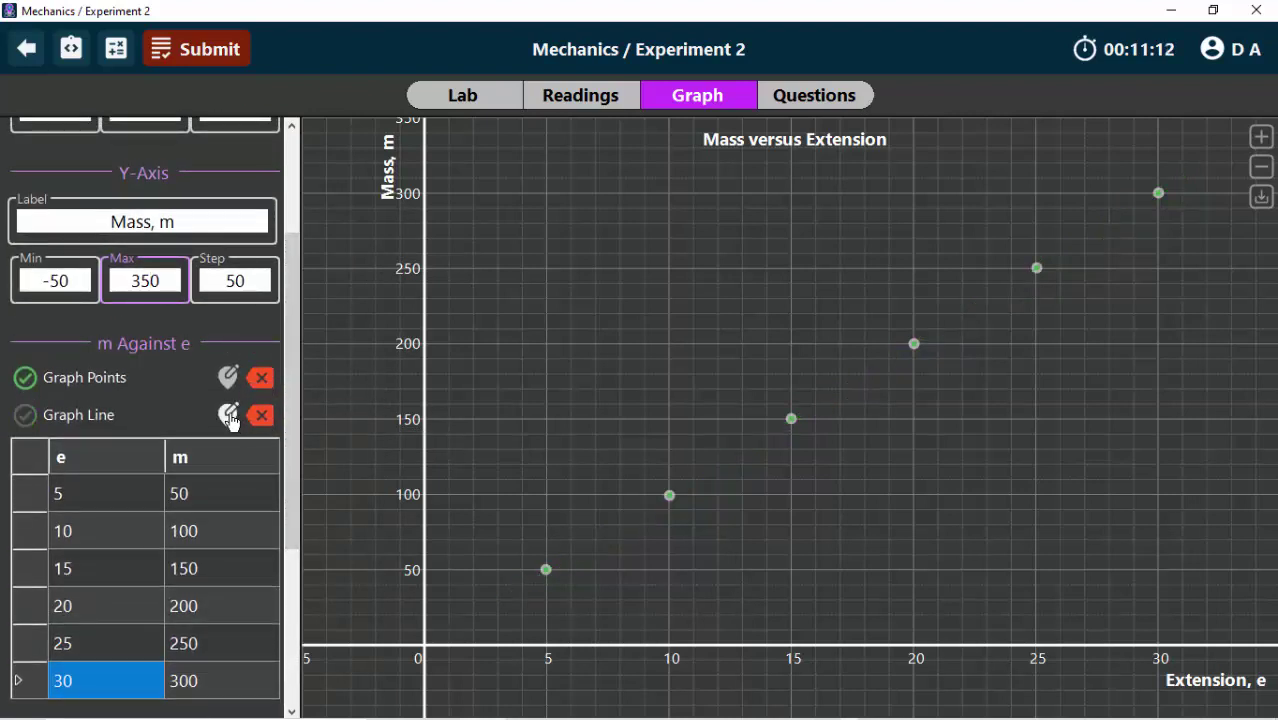
# Draw the graph line through the plotted points, from about (4, 40) to about (31, 312)
pyautogui.click(228, 413)
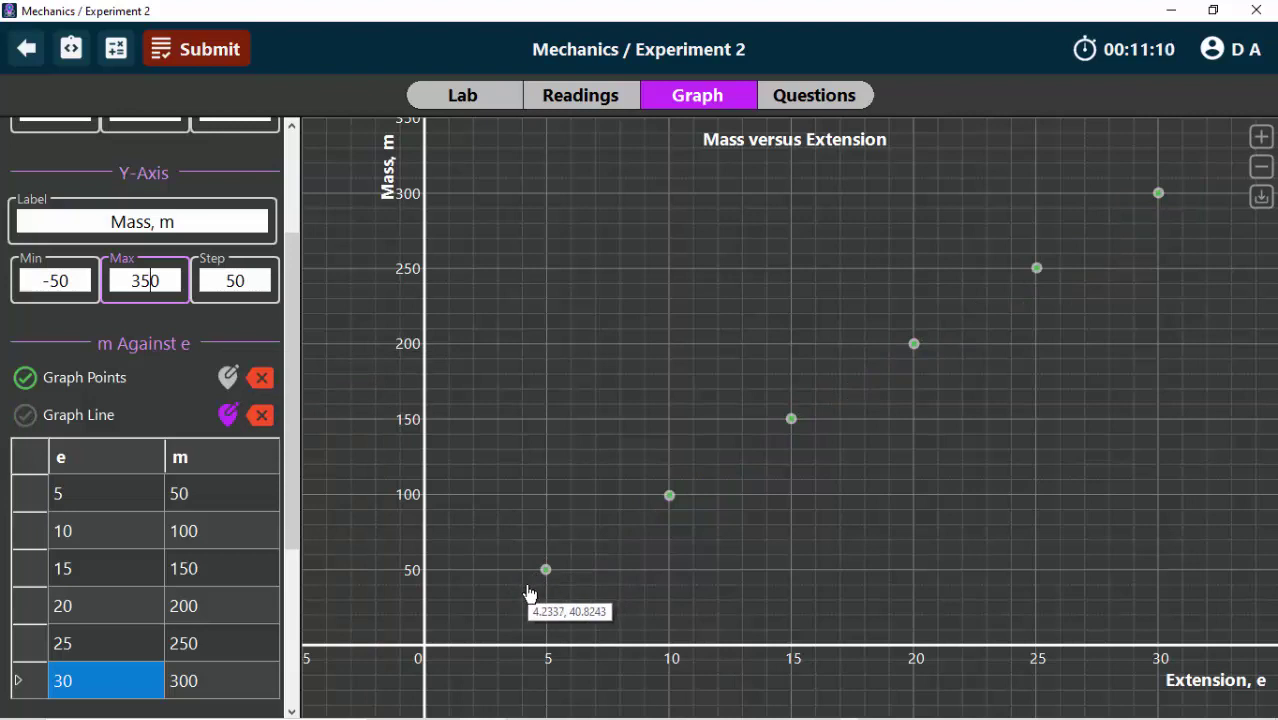
pyautogui.moveTo(528, 585); pyautogui.dragTo(1189, 183)
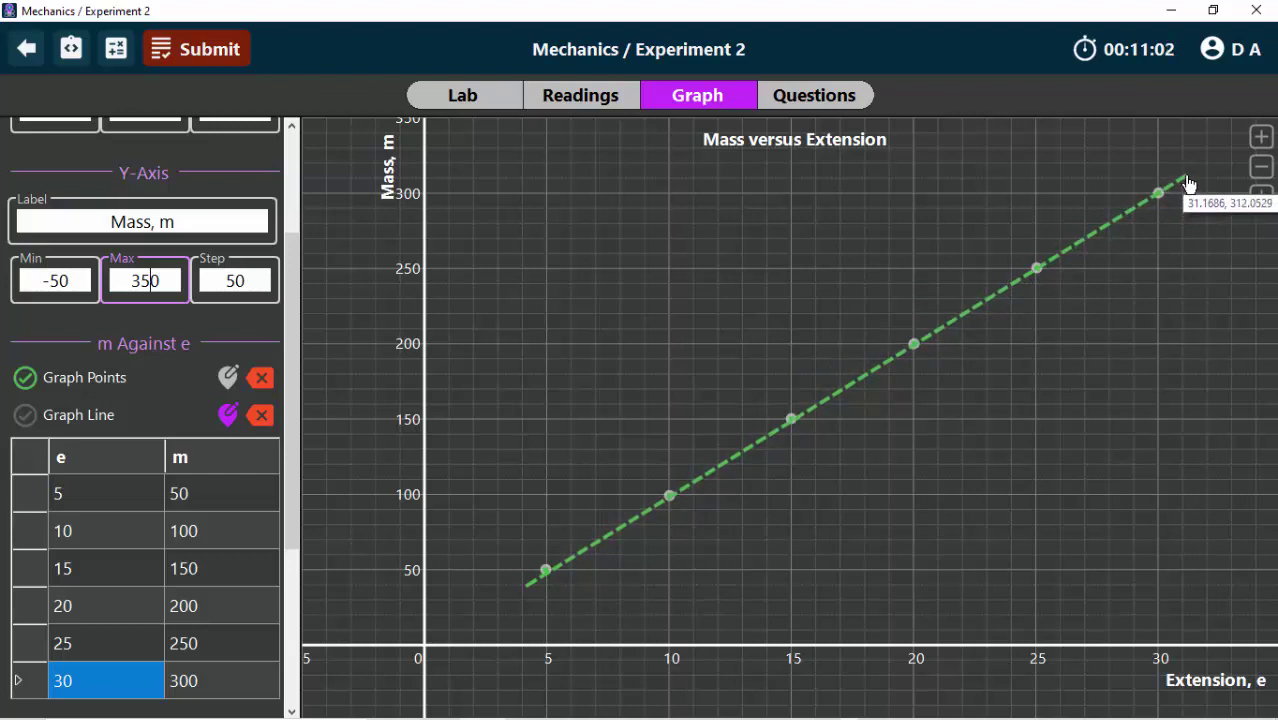
pyautogui.moveTo(1189, 183); pyautogui.dragTo(1189, 183)
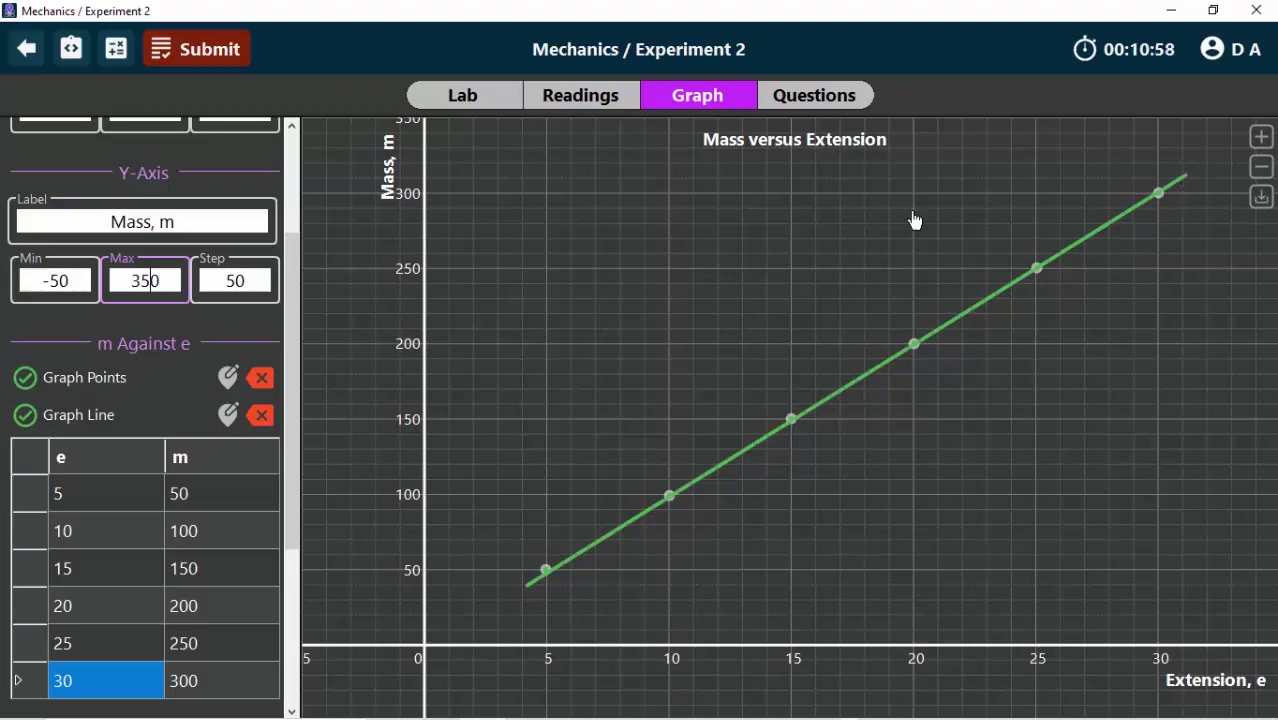
# Mark the graph slope on the line with a triangle from the point (10, 100) to the point (20, 200)
pyautogui.moveTo(291, 370); pyautogui.dragTo(285, 484)
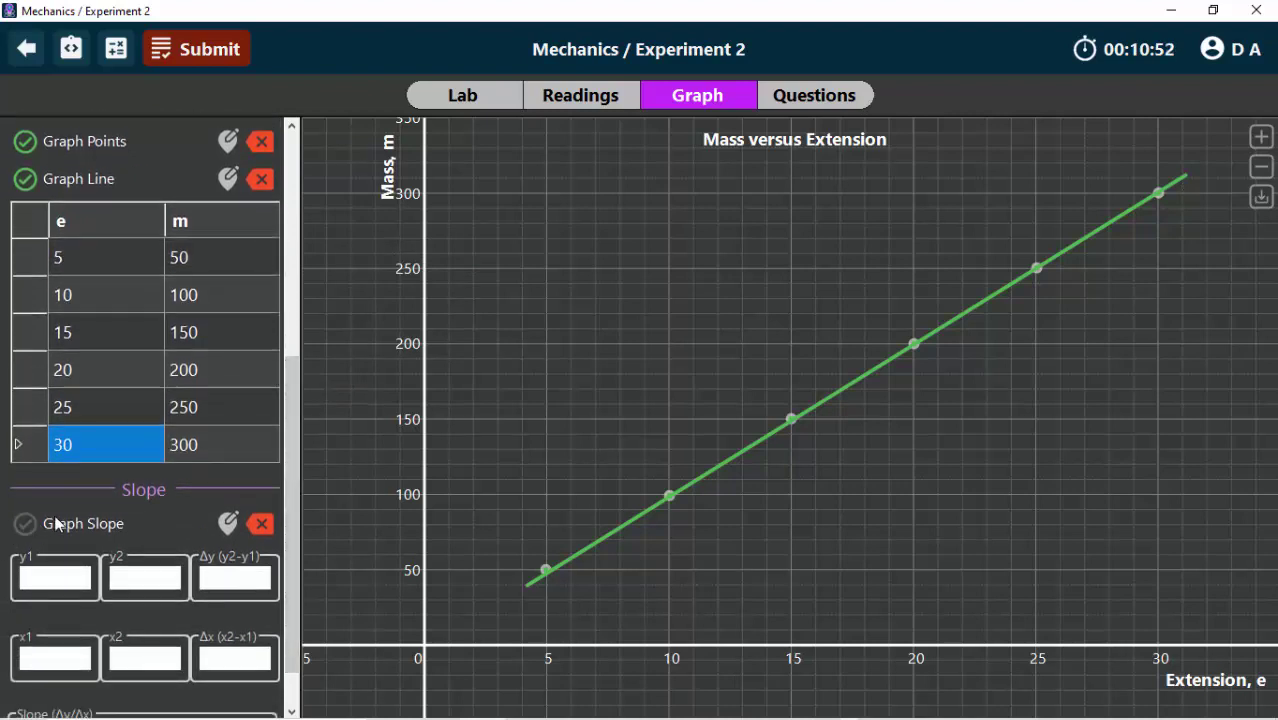
pyautogui.click(230, 531)
pyautogui.click(673, 506)
pyautogui.click(916, 347)
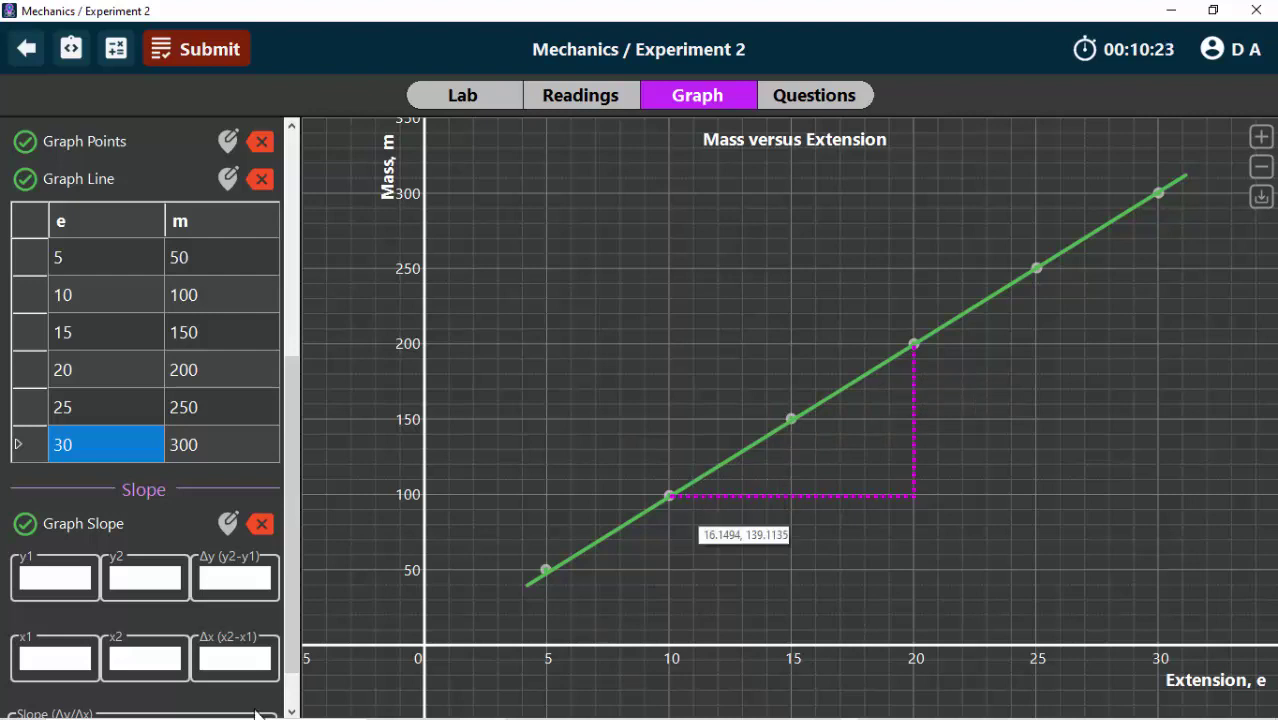
# Fill in the slope's vertical values: y1 as 100, y2 as 200 and Δy as 100
pyautogui.scroll(-2, 288, 530)
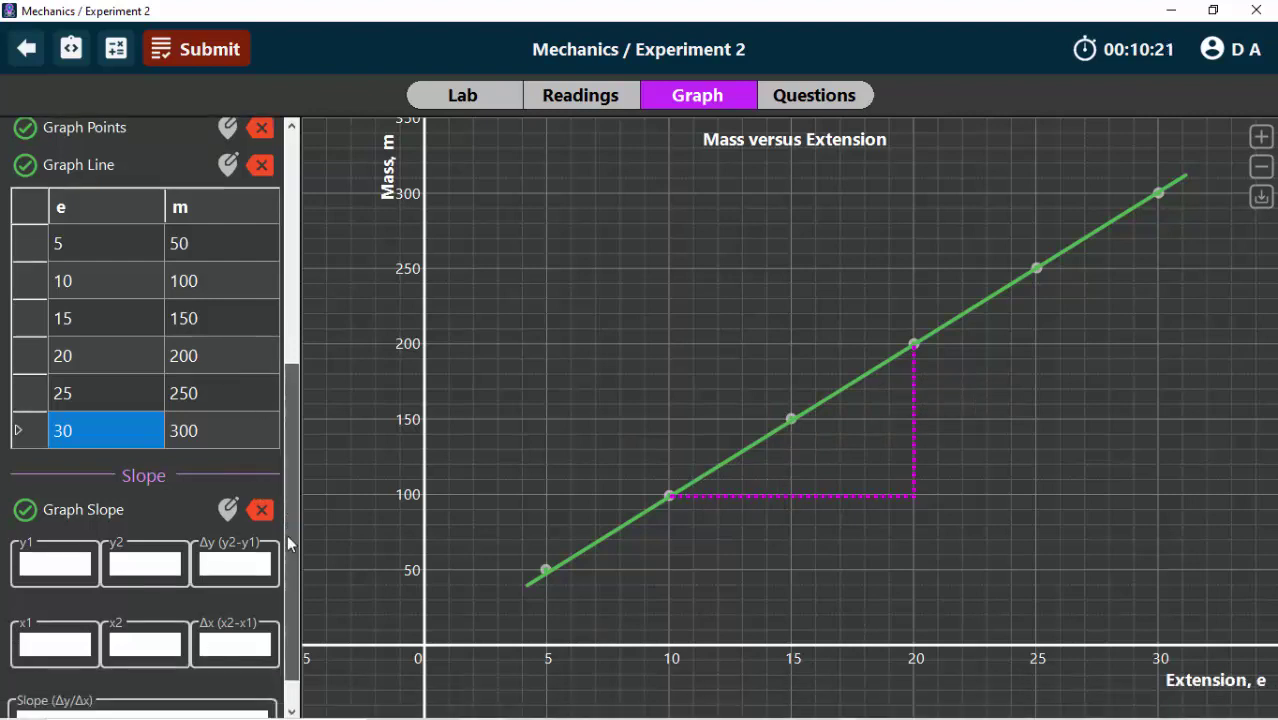
pyautogui.click(75, 526)
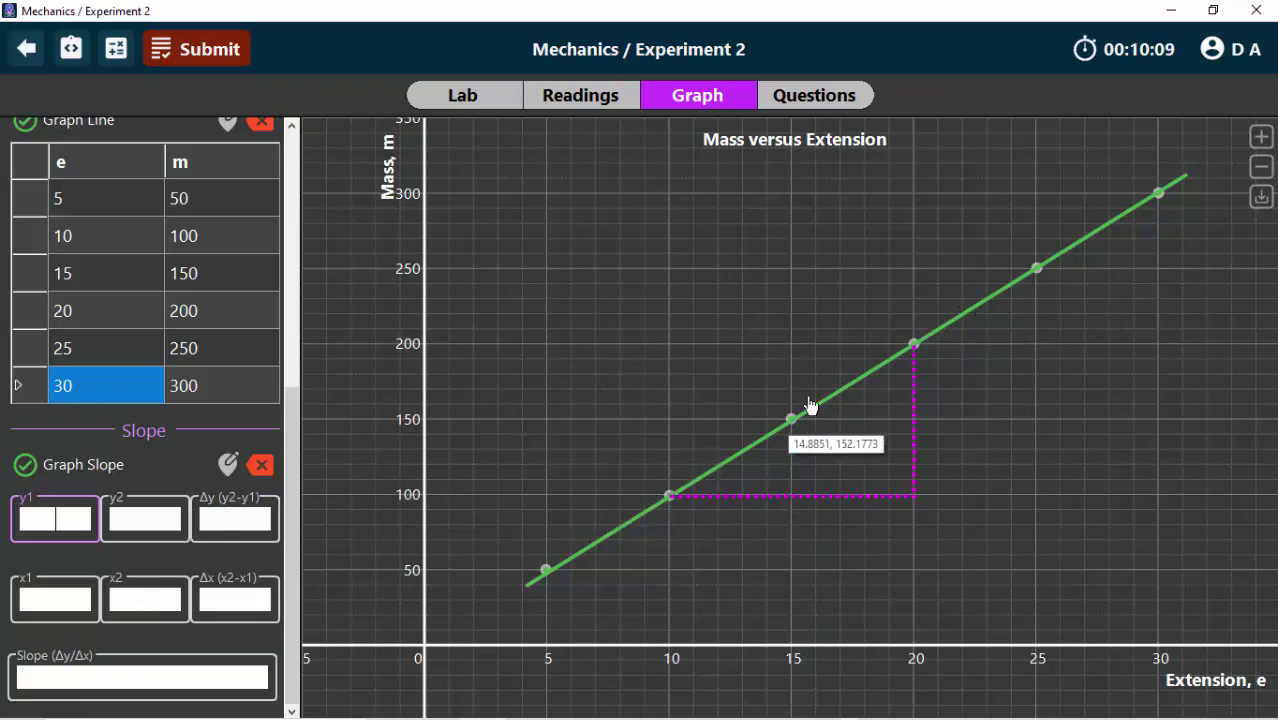
pyautogui.click(913, 345)
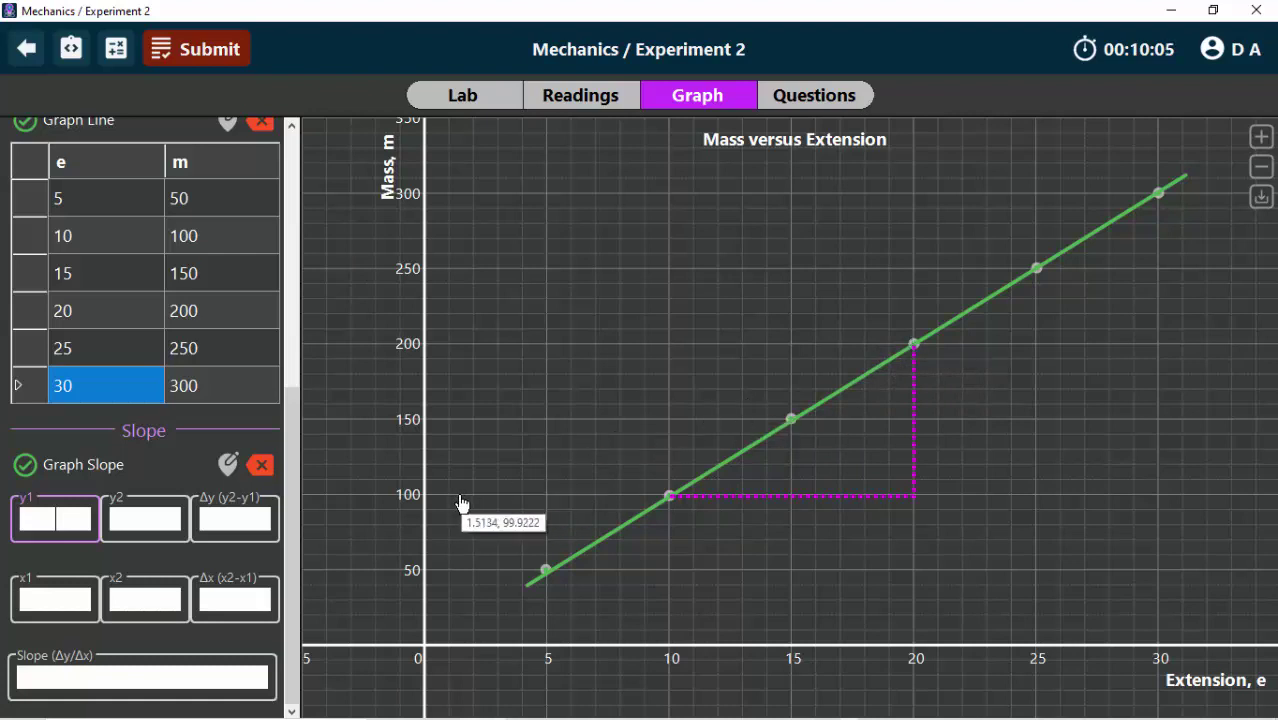
pyautogui.write('100')
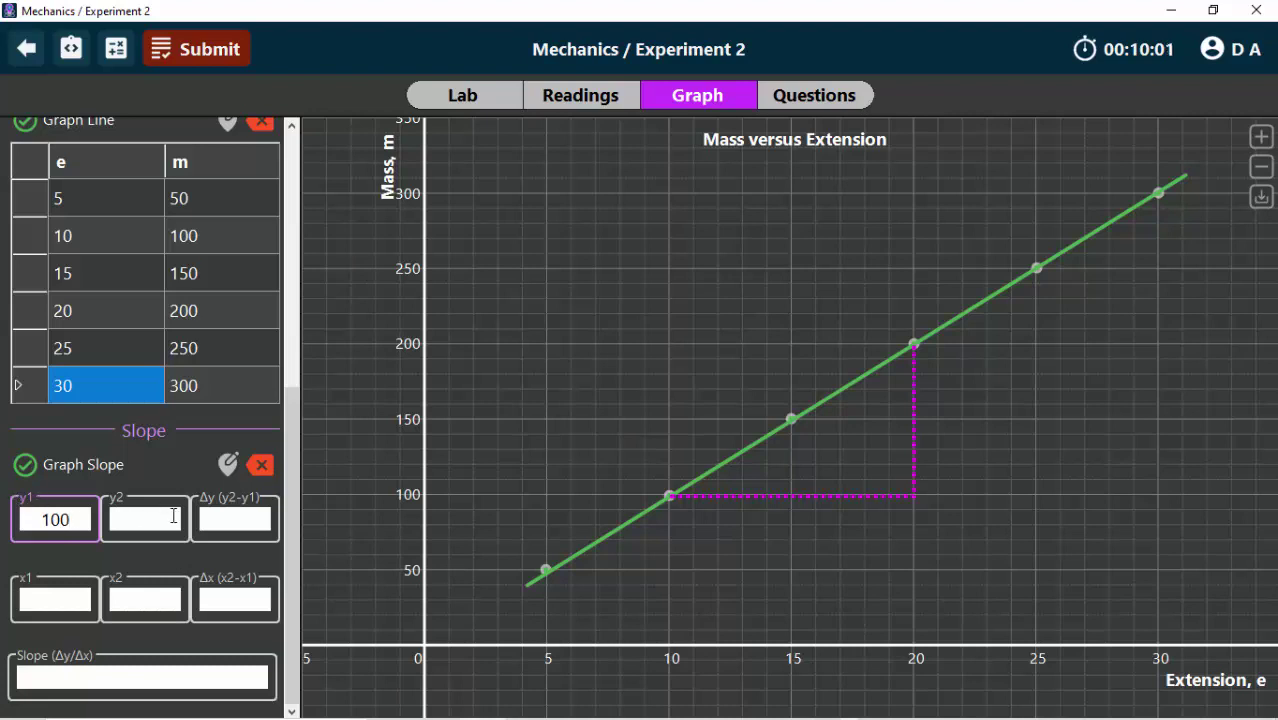
pyautogui.click(173, 516)
pyautogui.write('200')
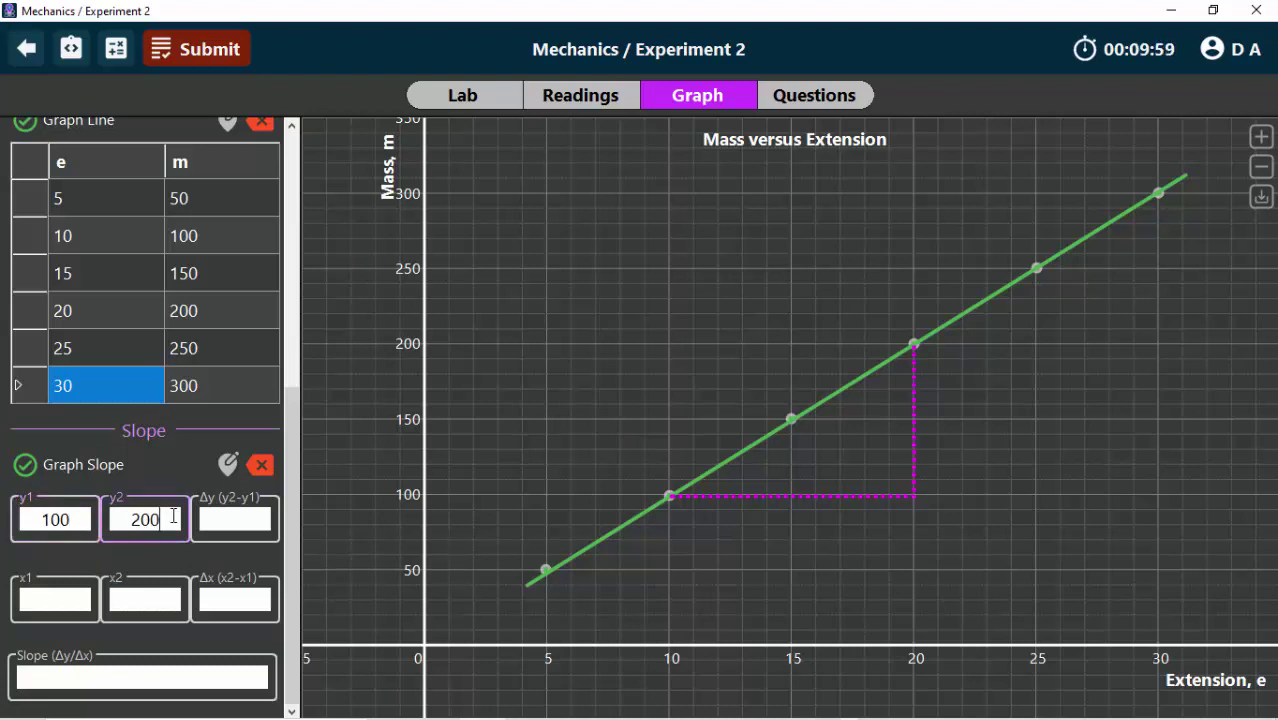
pyautogui.click(248, 524)
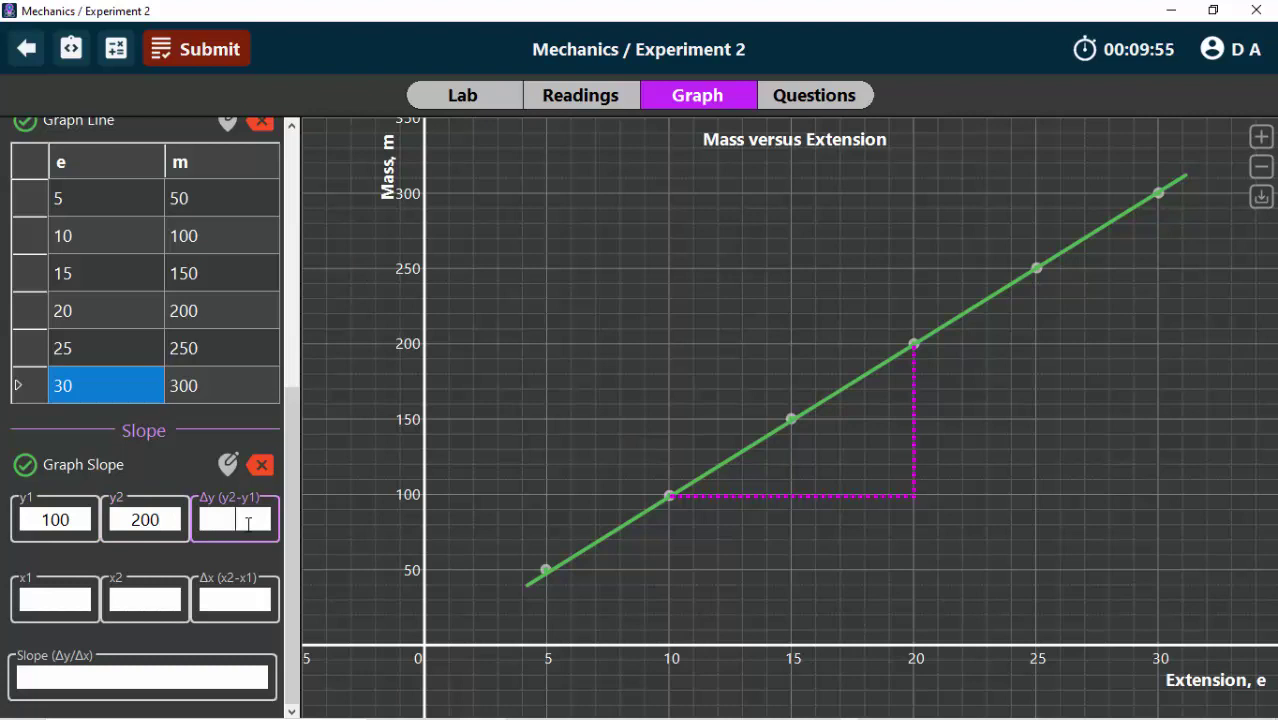
pyautogui.write('100')
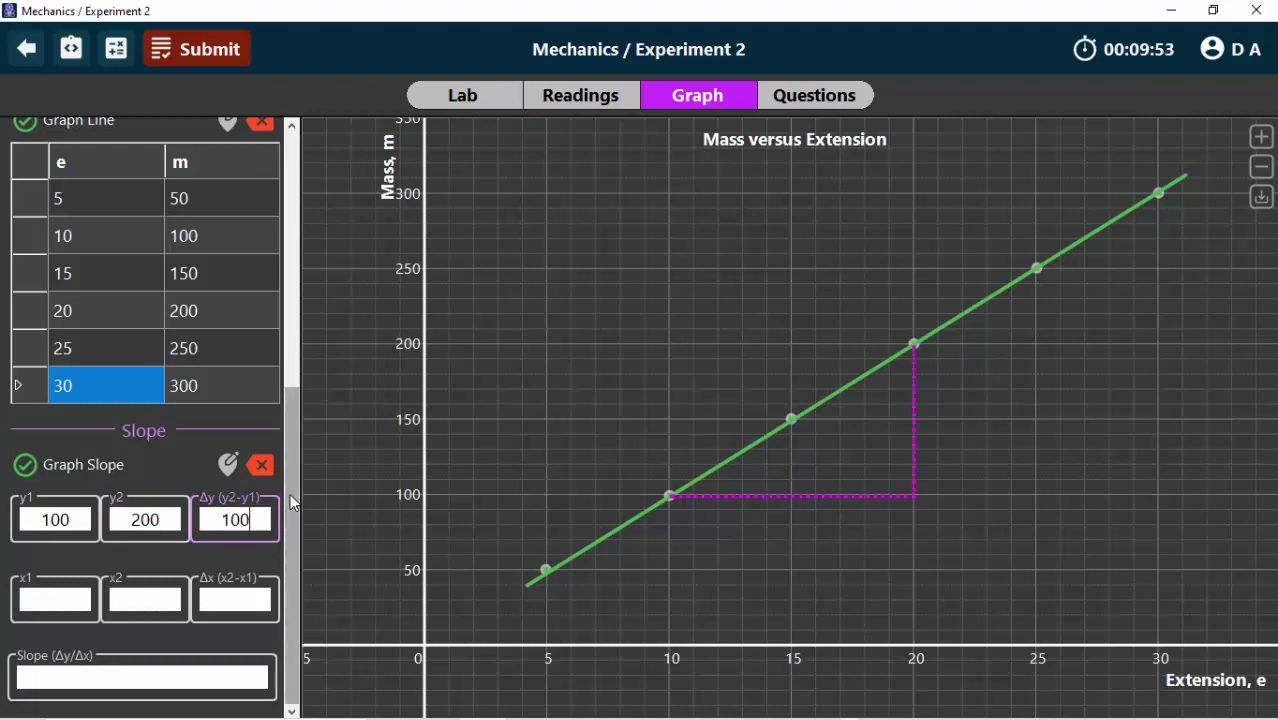
# Fill in the slope's horizontal values, x1 as 10, x2 as 20 and Δx as 10, and enter 10 as the slope
pyautogui.click(50, 598)
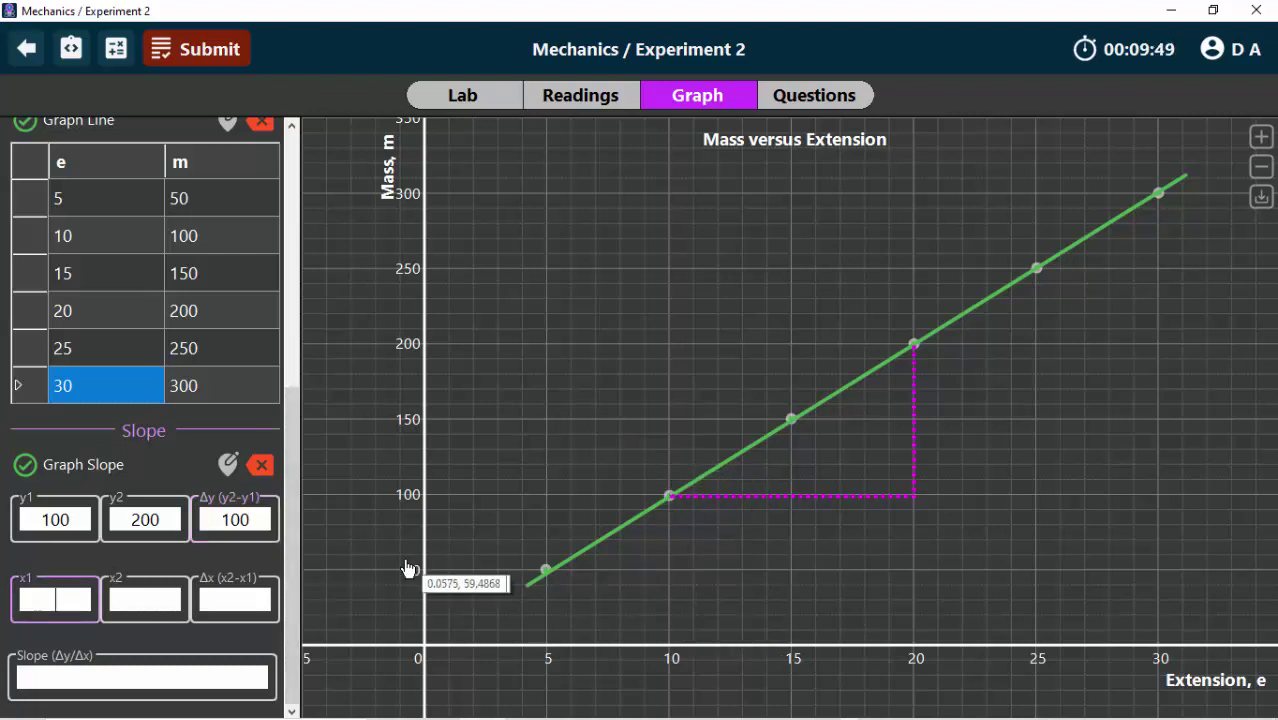
pyautogui.write('10')
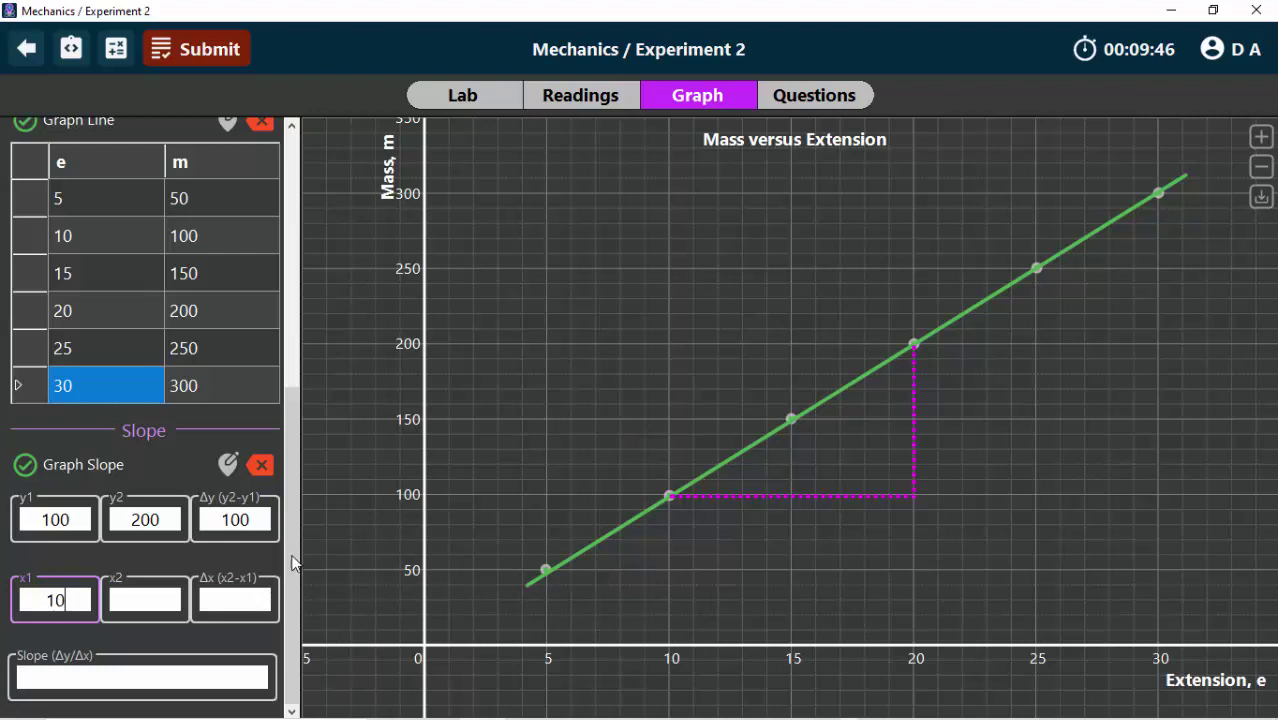
pyautogui.click(146, 599)
pyautogui.write('20')
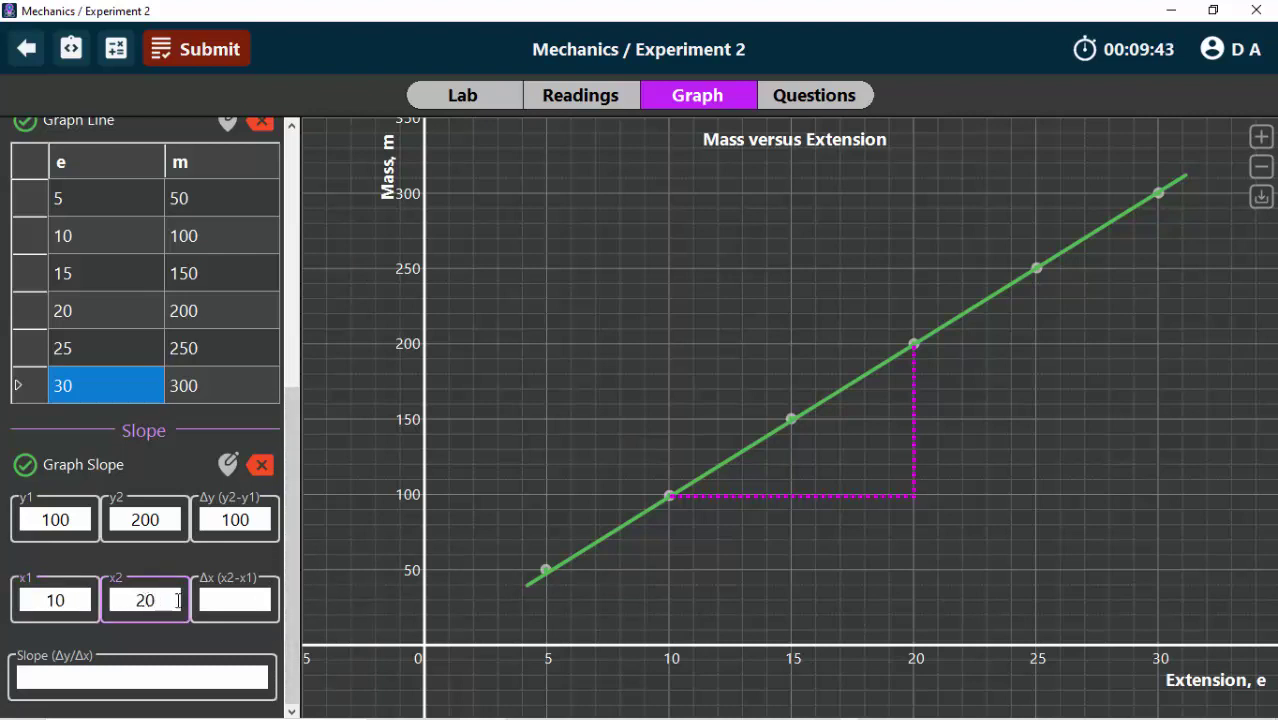
pyautogui.click(235, 600)
pyautogui.write('1')
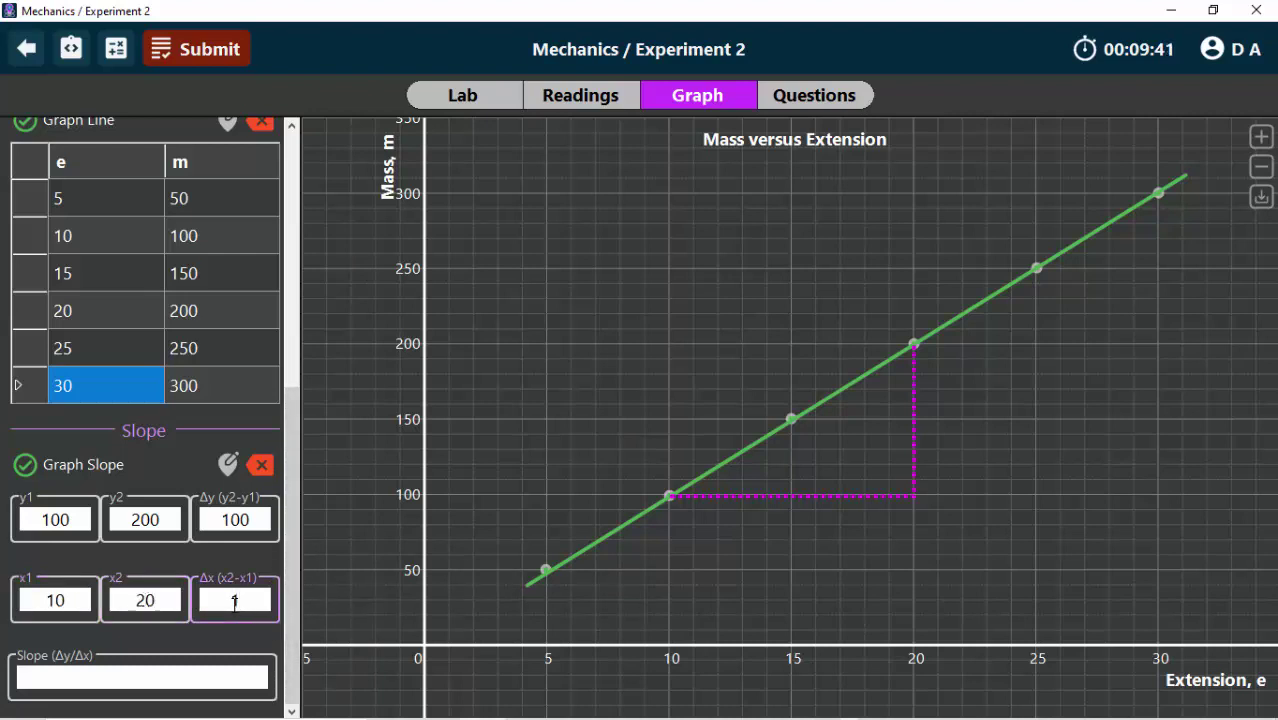
pyautogui.write('0')
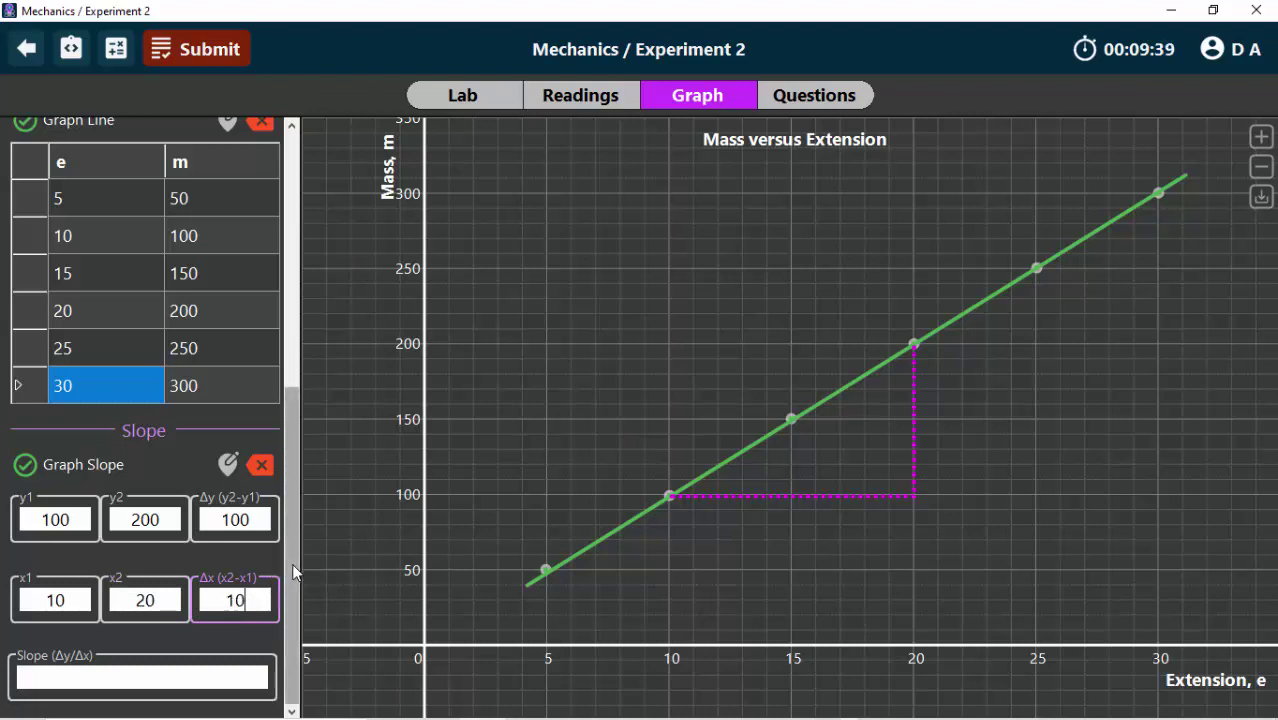
pyautogui.click(167, 677)
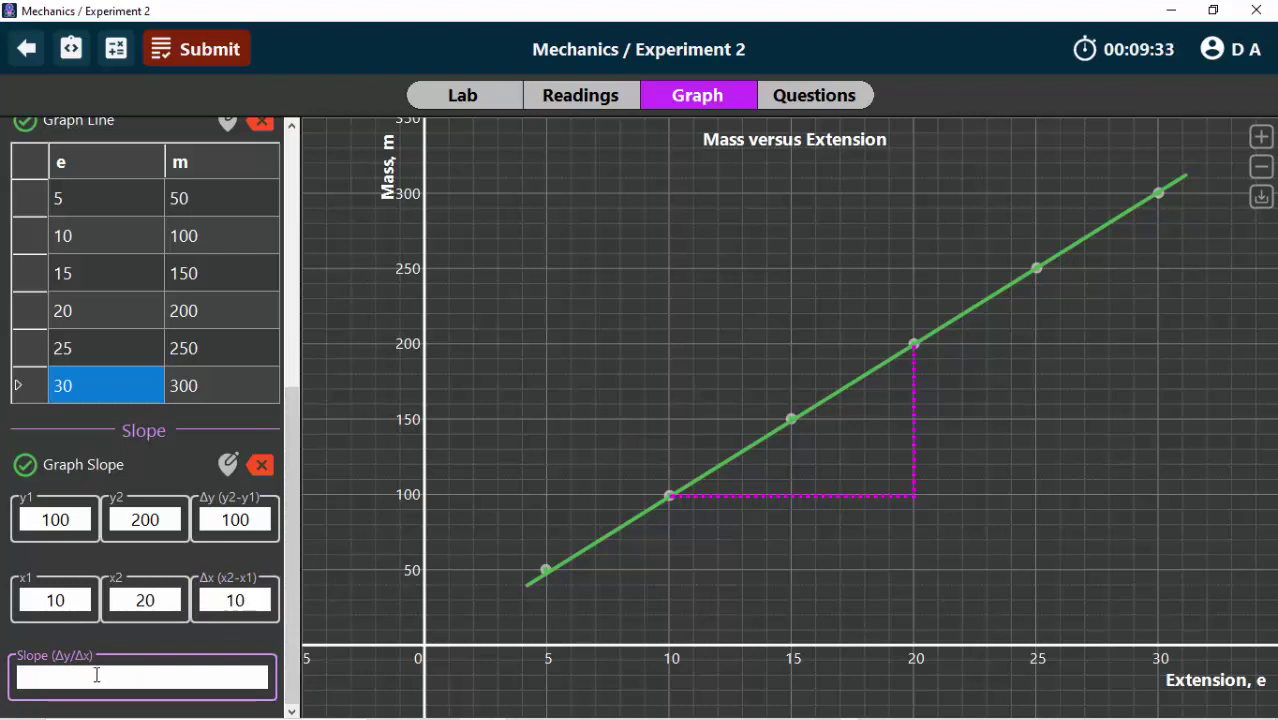
pyautogui.write('10')
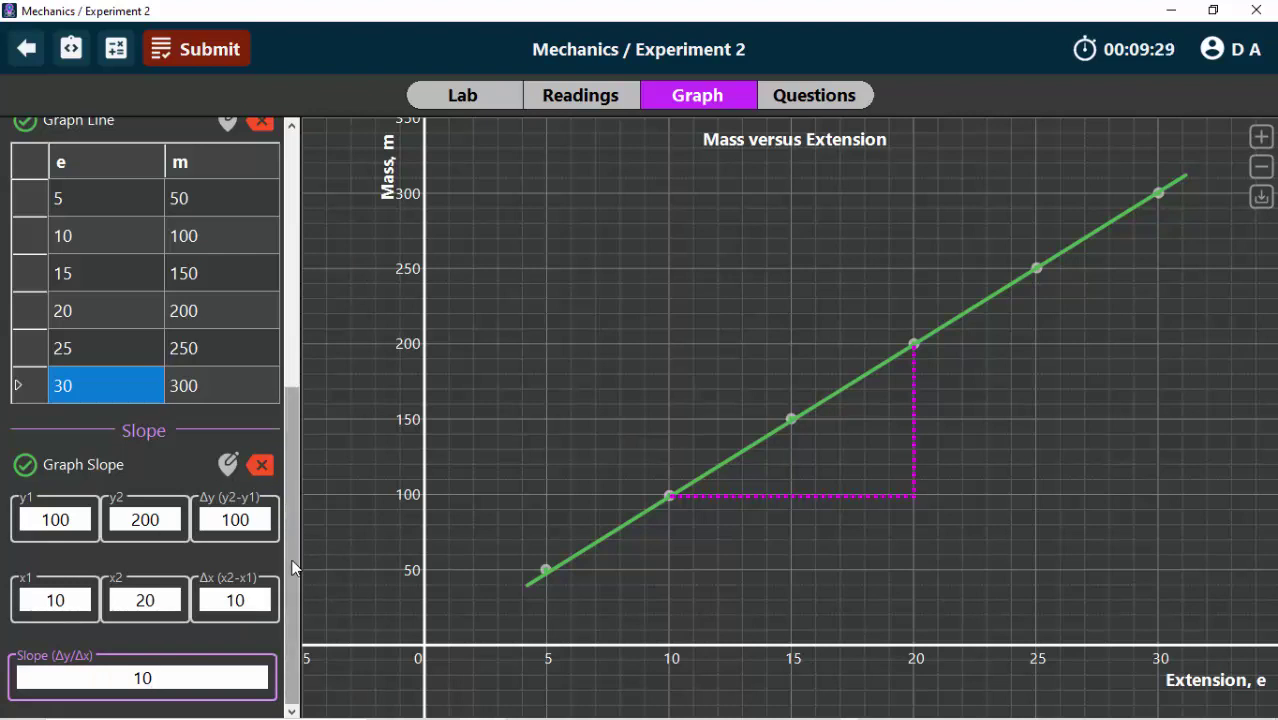
# Review the completed axis settings and slope entries, and examine the plotted line and slope triangle at closer zoom levels
pyautogui.moveTo(295, 560); pyautogui.dragTo(279, 317)
pyautogui.scroll(1, 291, 320)
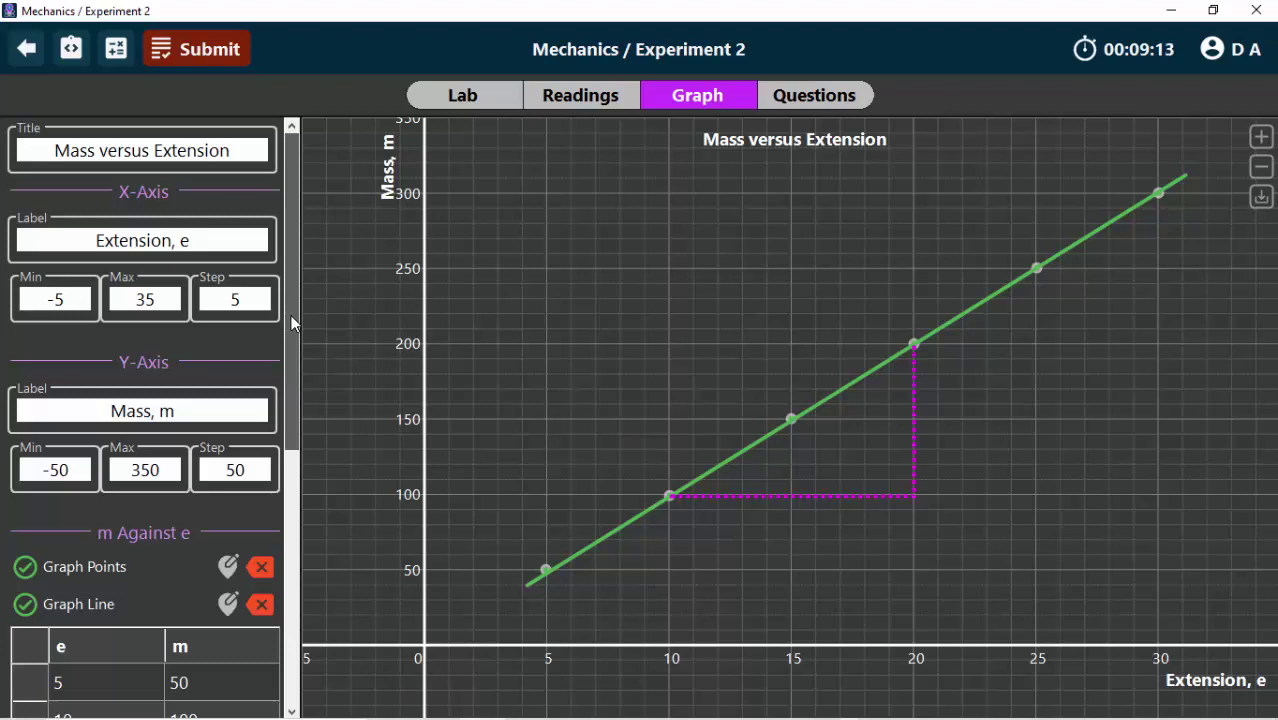
pyautogui.moveTo(291, 318); pyautogui.dragTo(287, 490)
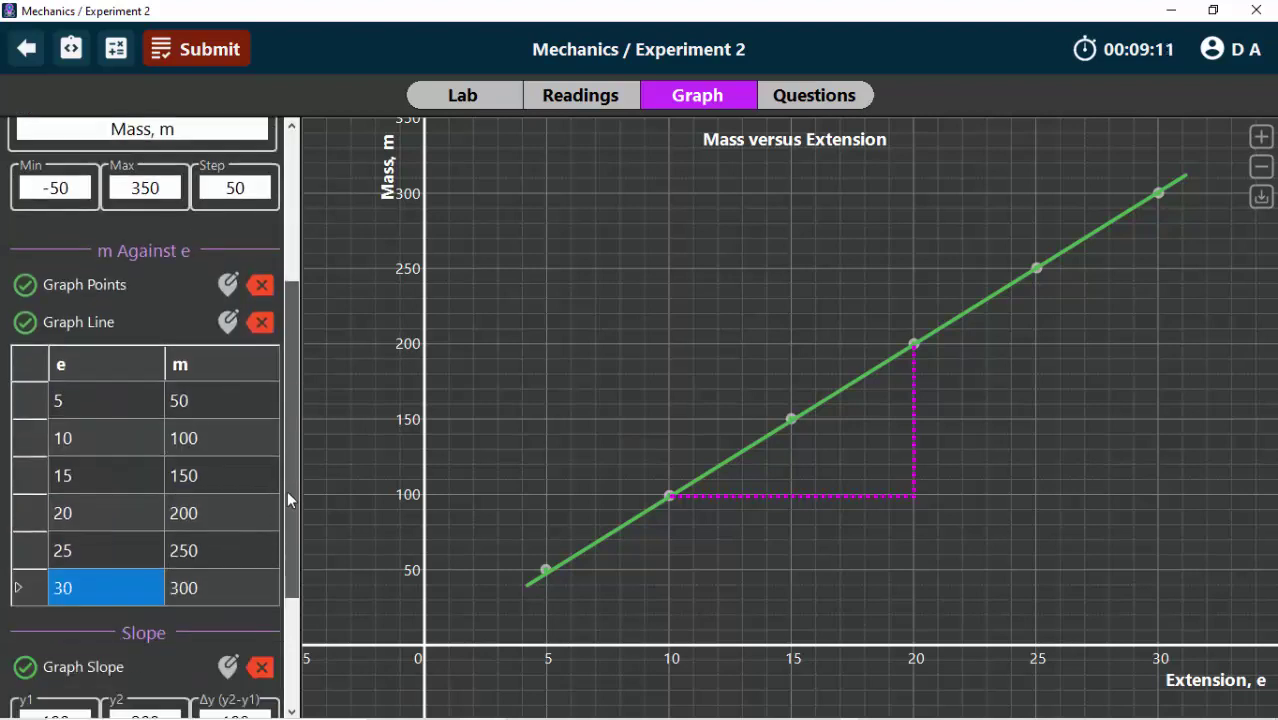
pyautogui.click(1261, 136)
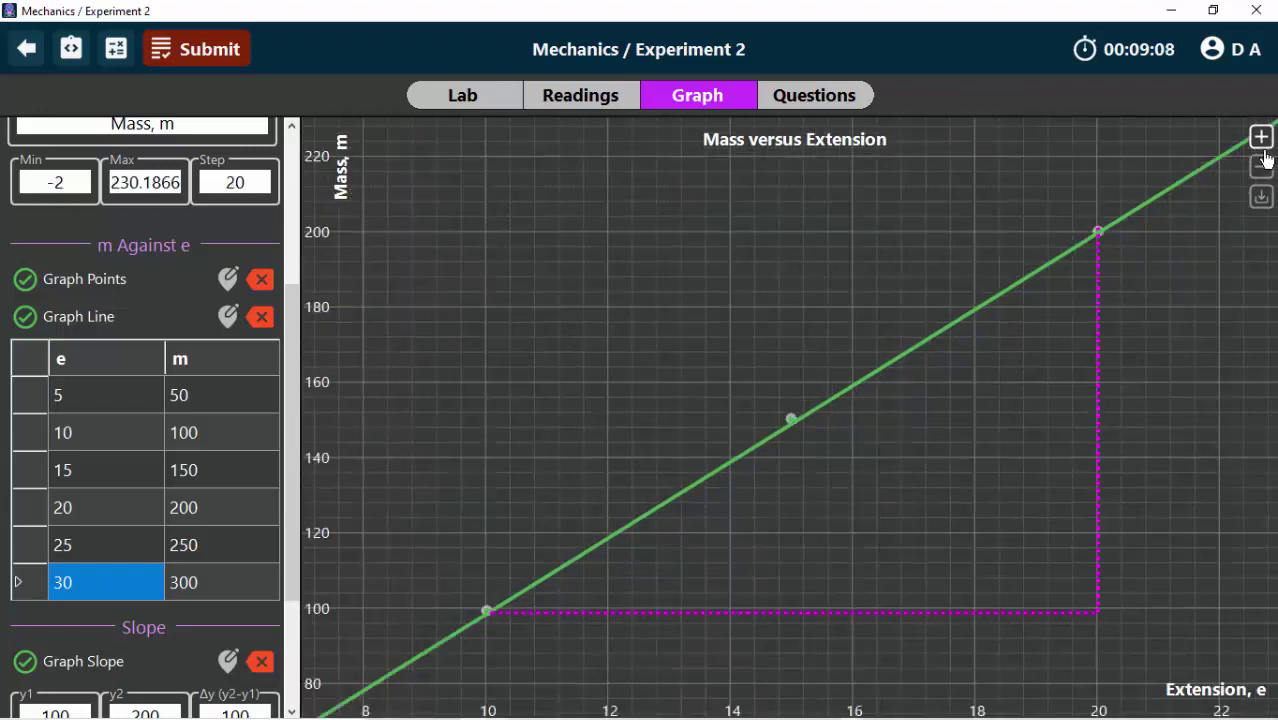
pyautogui.click(1262, 165)
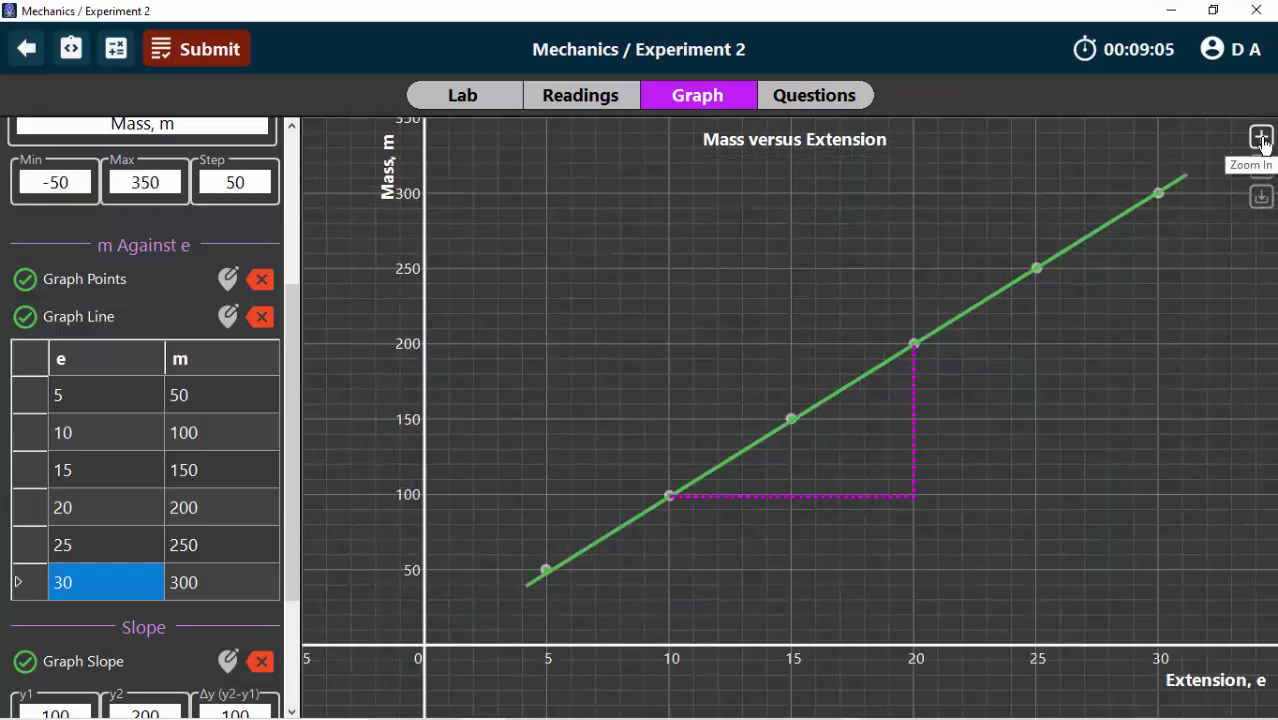
pyautogui.click(1261, 137)
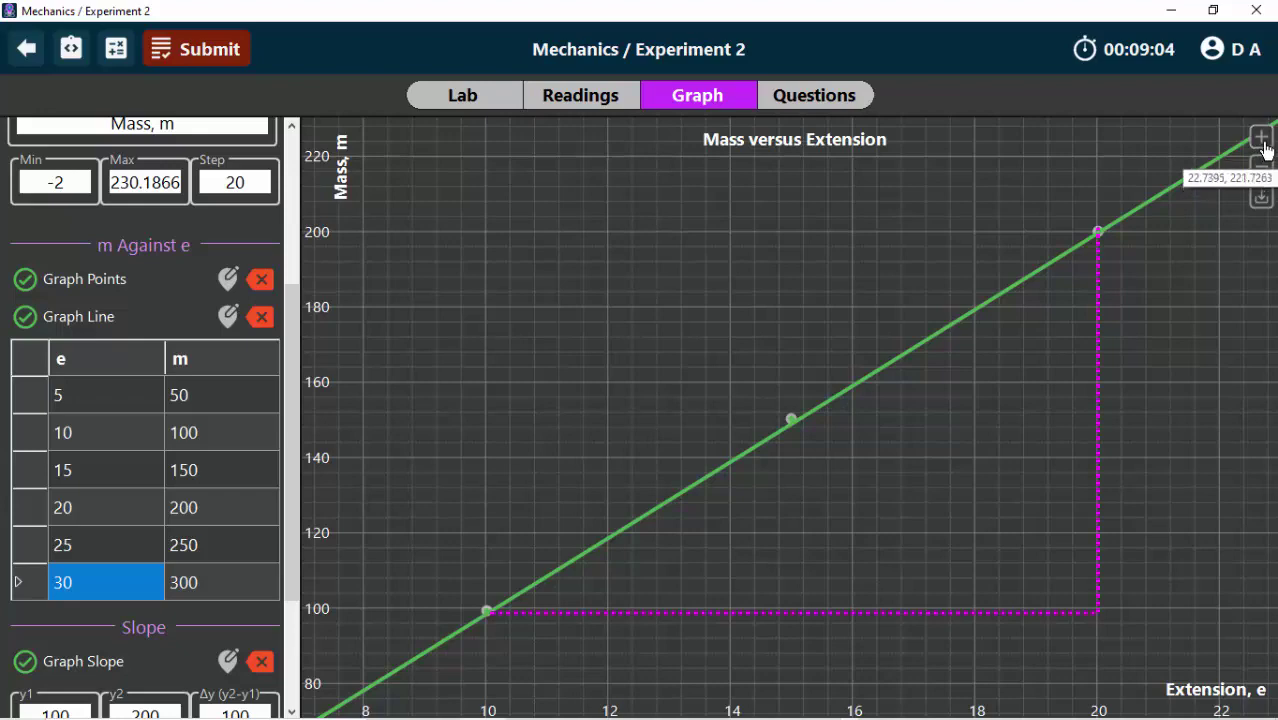
pyautogui.click(1263, 146)
pyautogui.click(1263, 147)
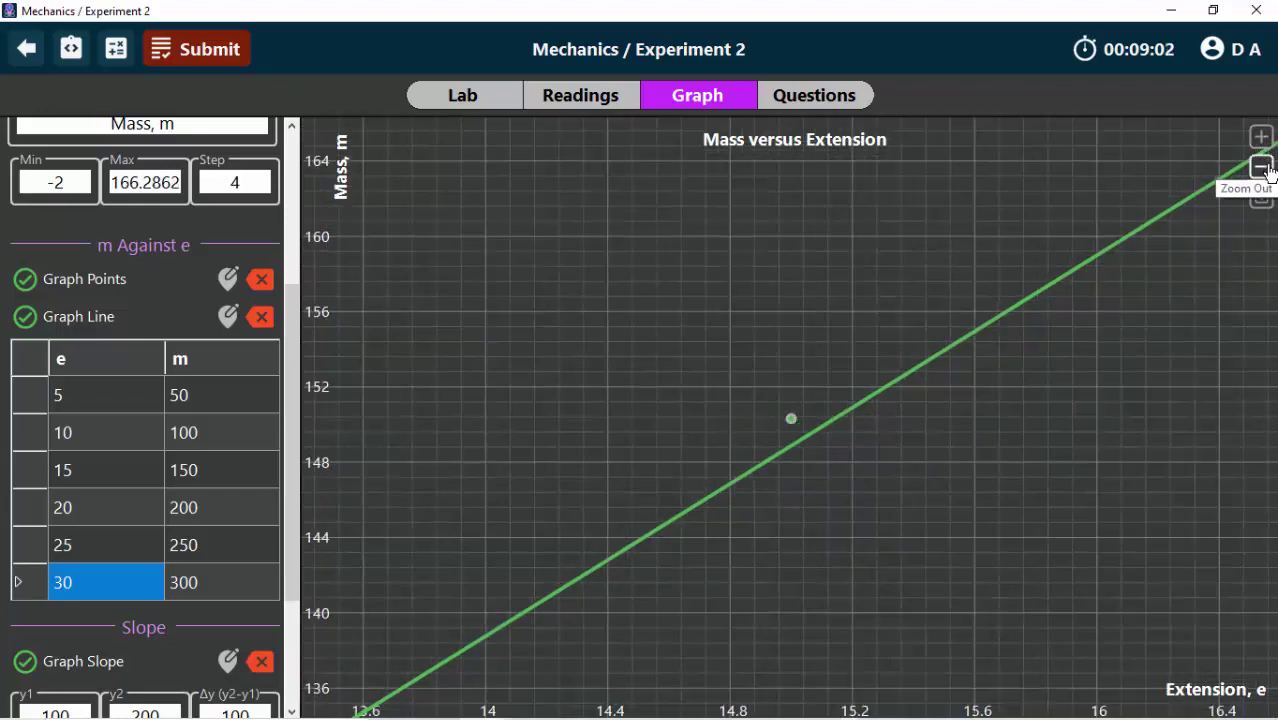
pyautogui.click(1263, 168)
pyautogui.click(1265, 170)
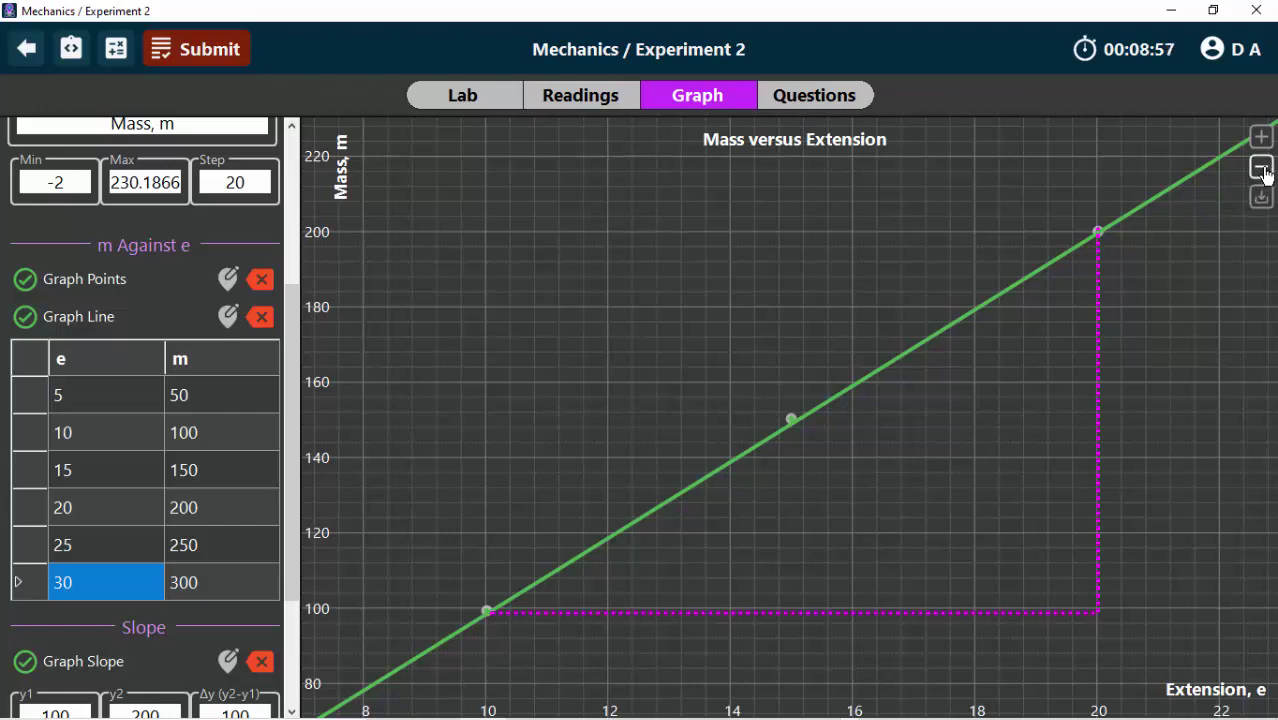
pyautogui.click(1264, 170)
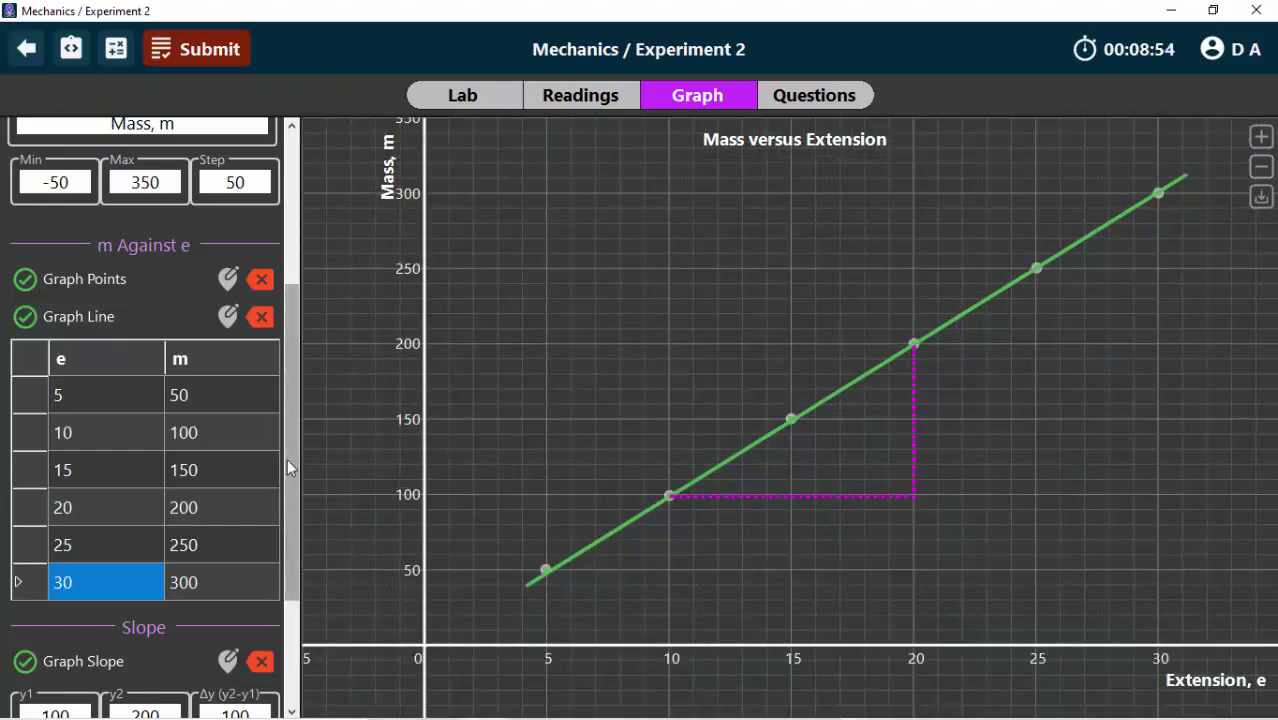
pyautogui.scroll(-1, 276, 572)
pyautogui.scroll(-3, 276, 572)
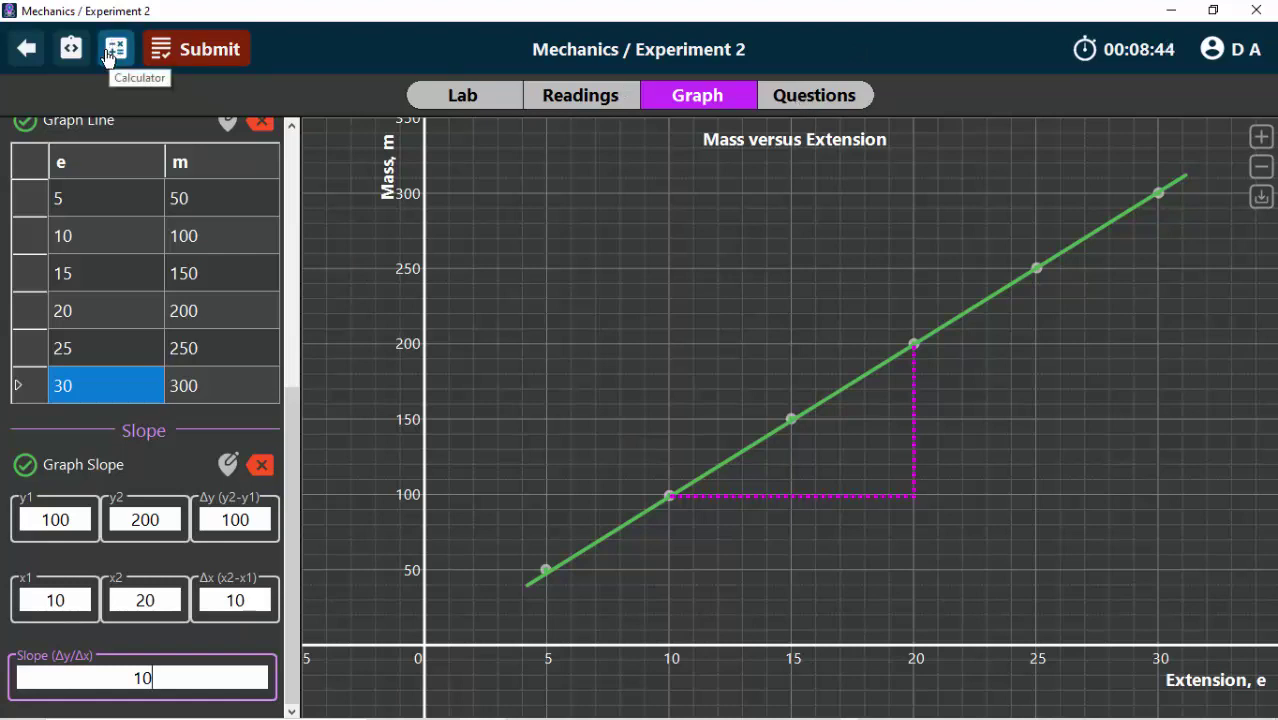
# Check the final procedure steps in the experiment instructions, including determining the slope of the graph
pyautogui.click(71, 56)
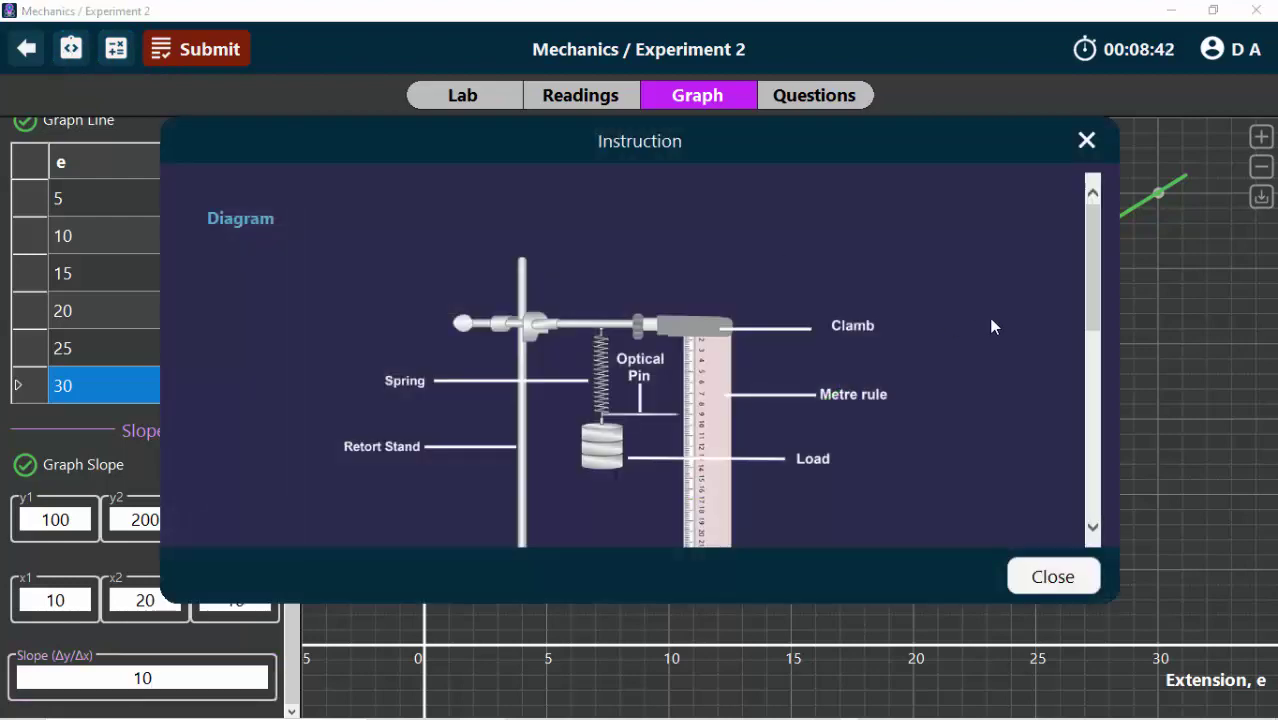
pyautogui.moveTo(1088, 268); pyautogui.dragTo(1094, 502)
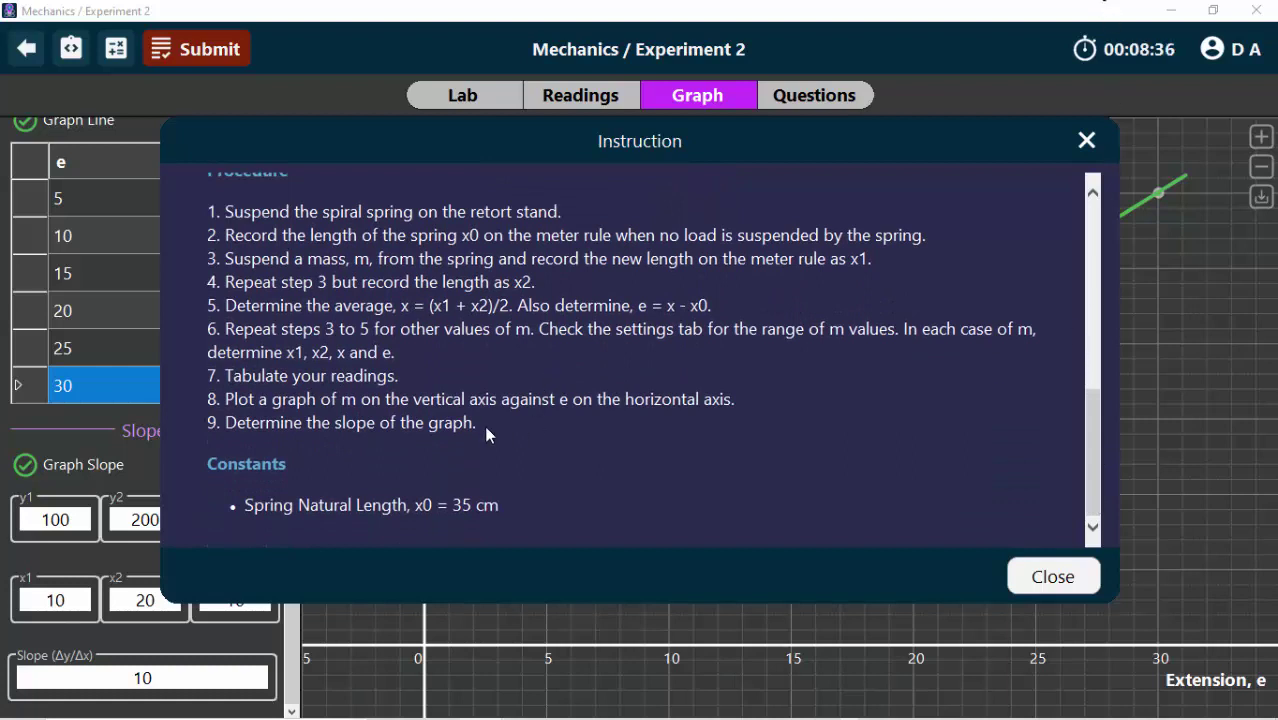
pyautogui.moveTo(483, 421); pyautogui.dragTo(280, 430)
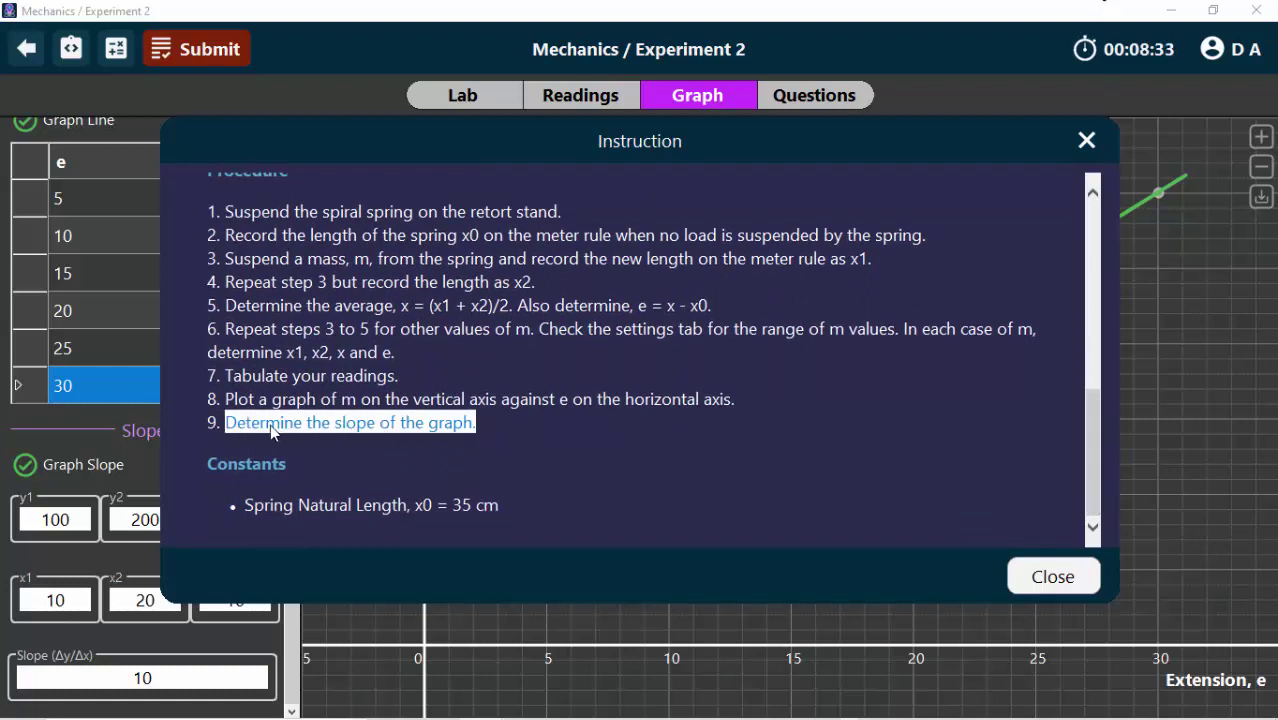
pyautogui.click(1086, 140)
# Read question 1 on the spring's force constant, examining the formula C = g*s/10 and the given value of g
pyautogui.click(835, 109)
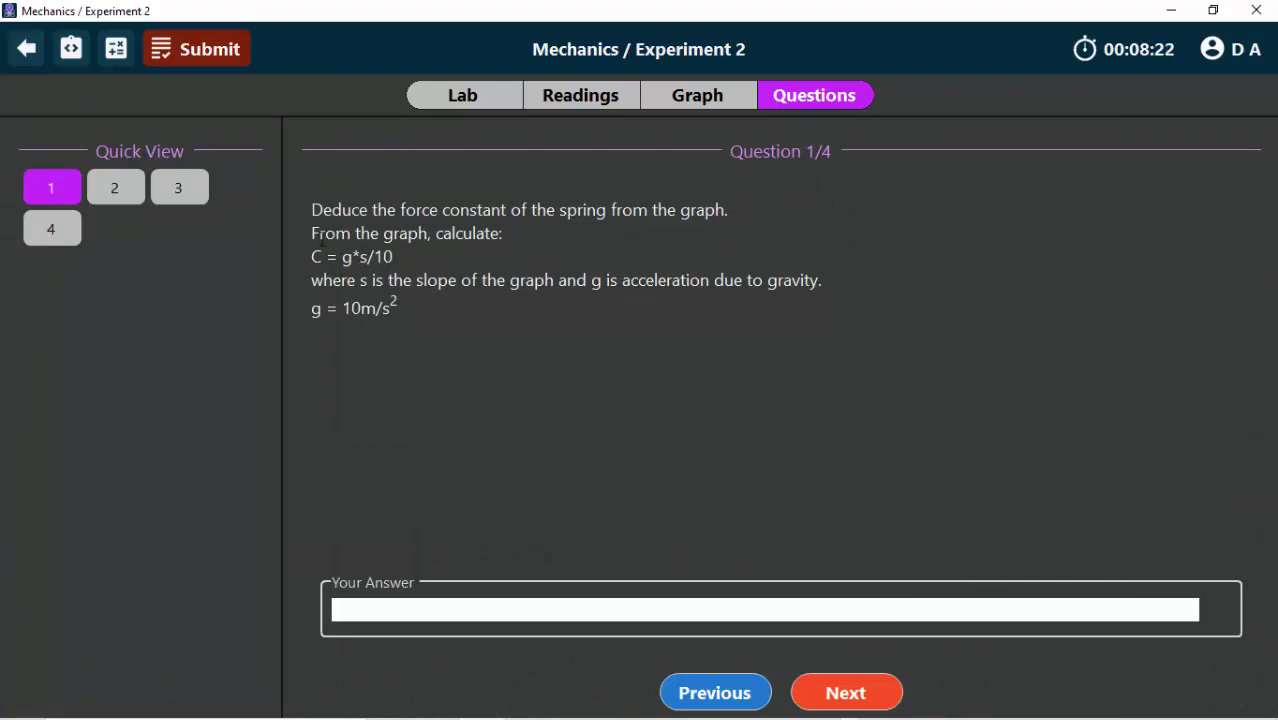
pyautogui.moveTo(314, 235); pyautogui.dragTo(500, 233)
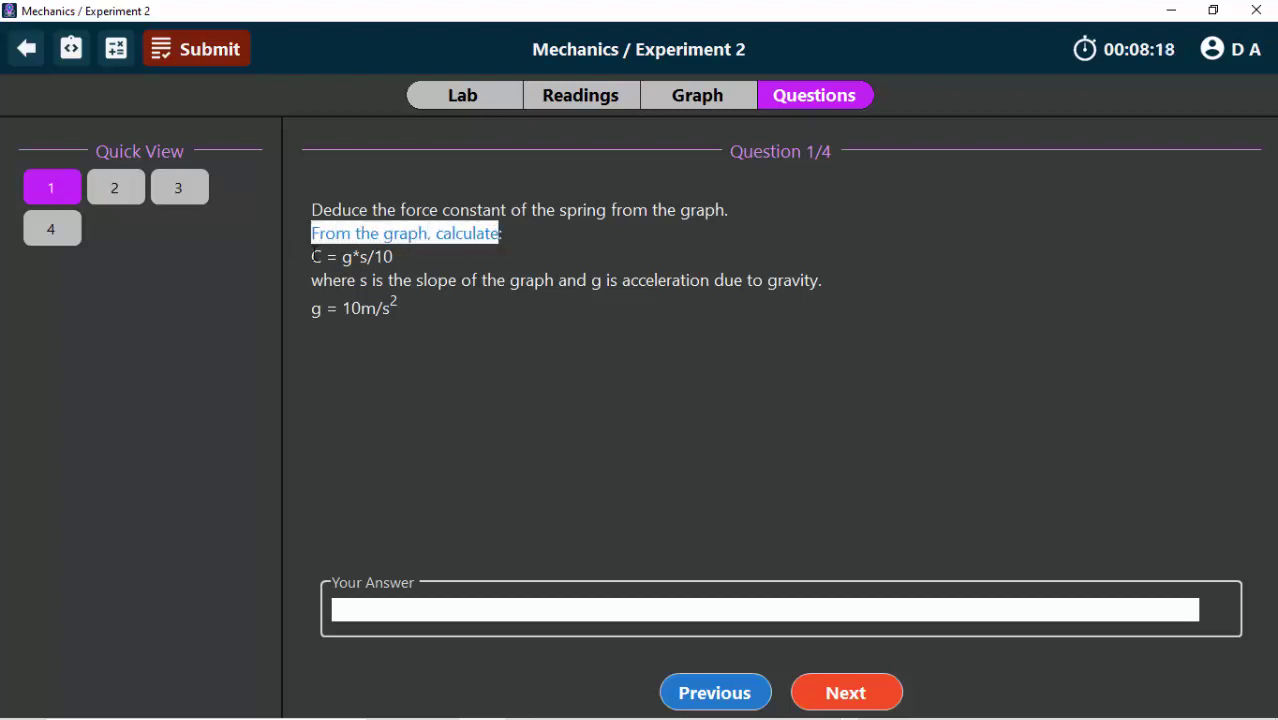
pyautogui.moveTo(313, 257); pyautogui.dragTo(407, 260)
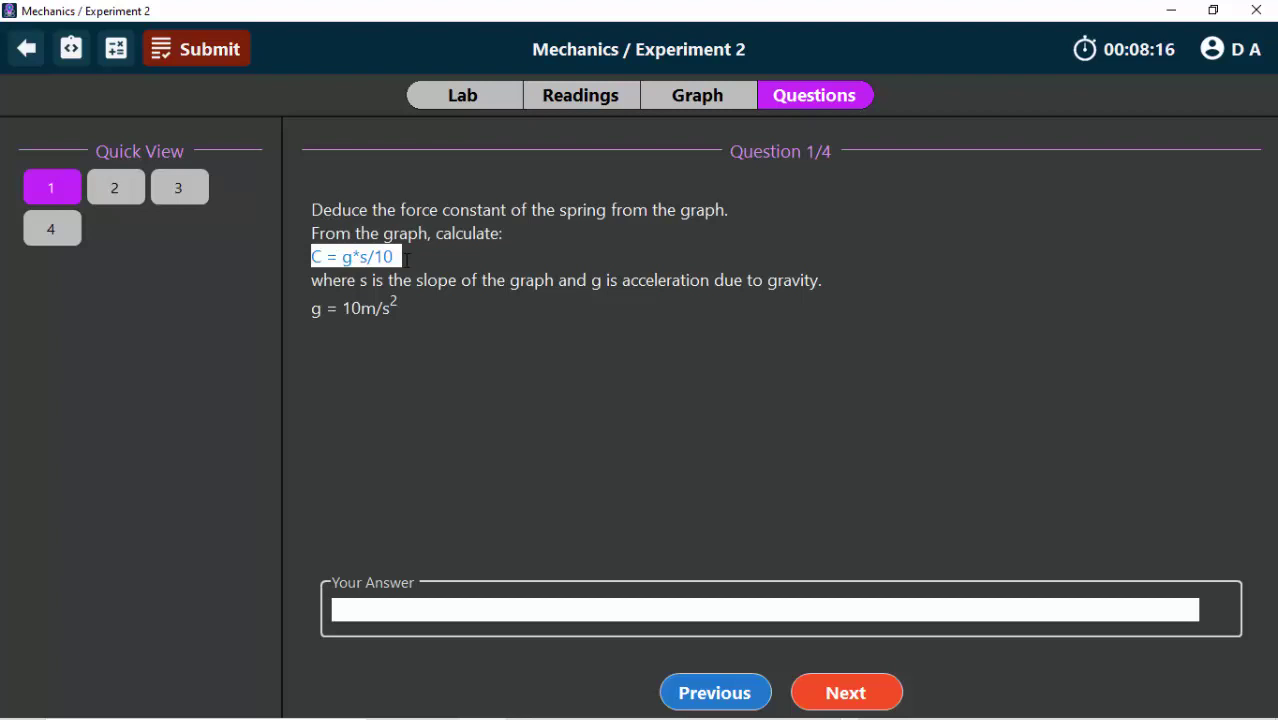
pyautogui.moveTo(313, 210); pyautogui.dragTo(505, 214)
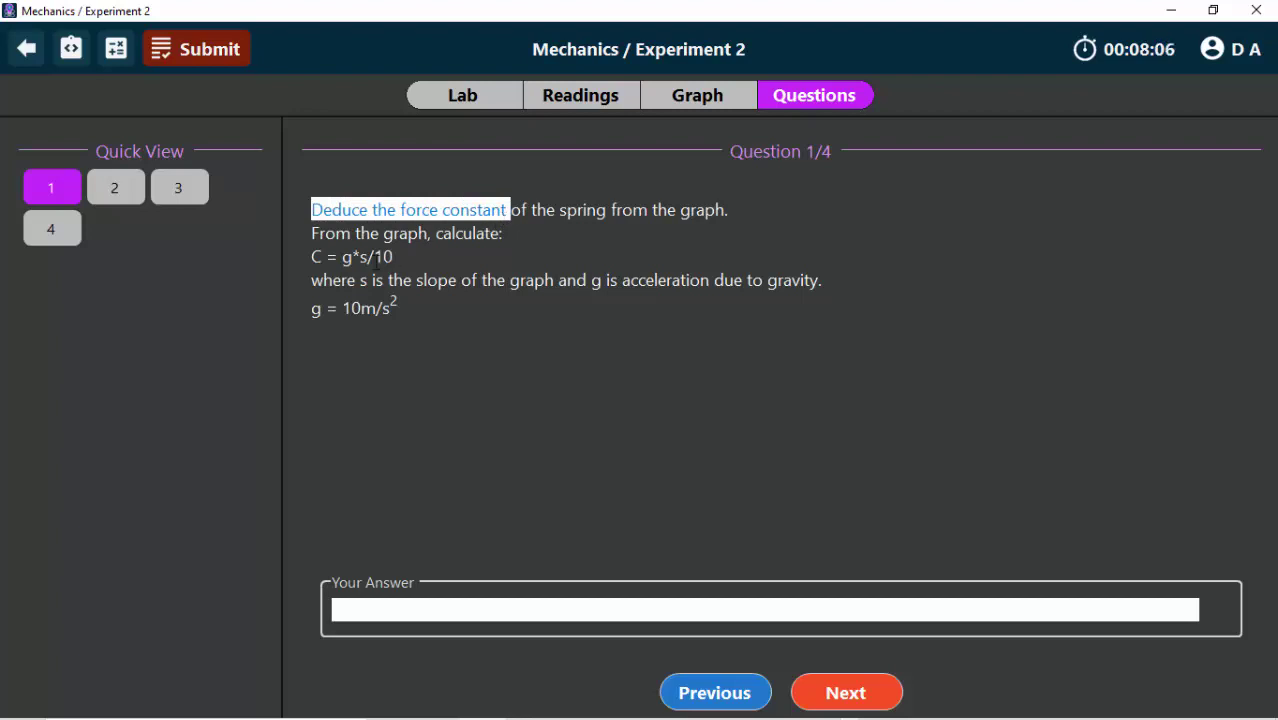
pyautogui.click(397, 256)
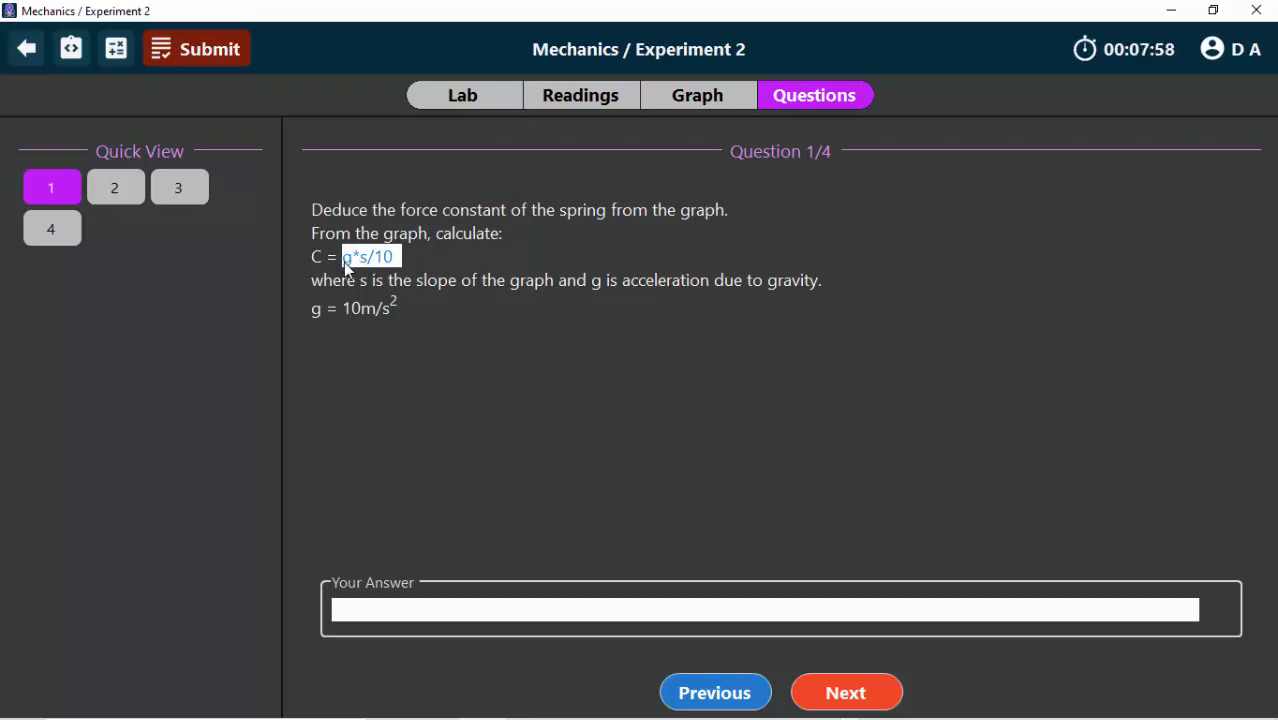
pyautogui.hotkey('shift', 'Left')
pyautogui.click(346, 262)
pyautogui.doubleClick(356, 308)
pyautogui.moveTo(319, 306); pyautogui.dragTo(401, 311)
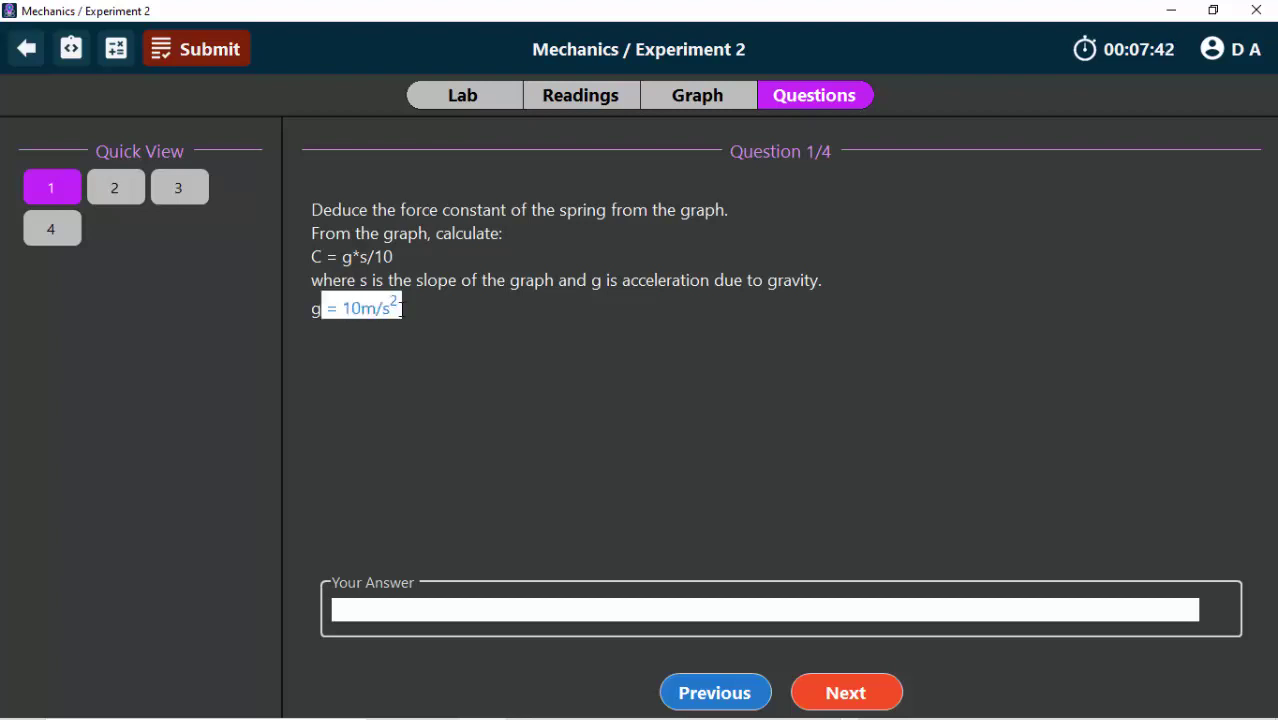
pyautogui.click(400, 310)
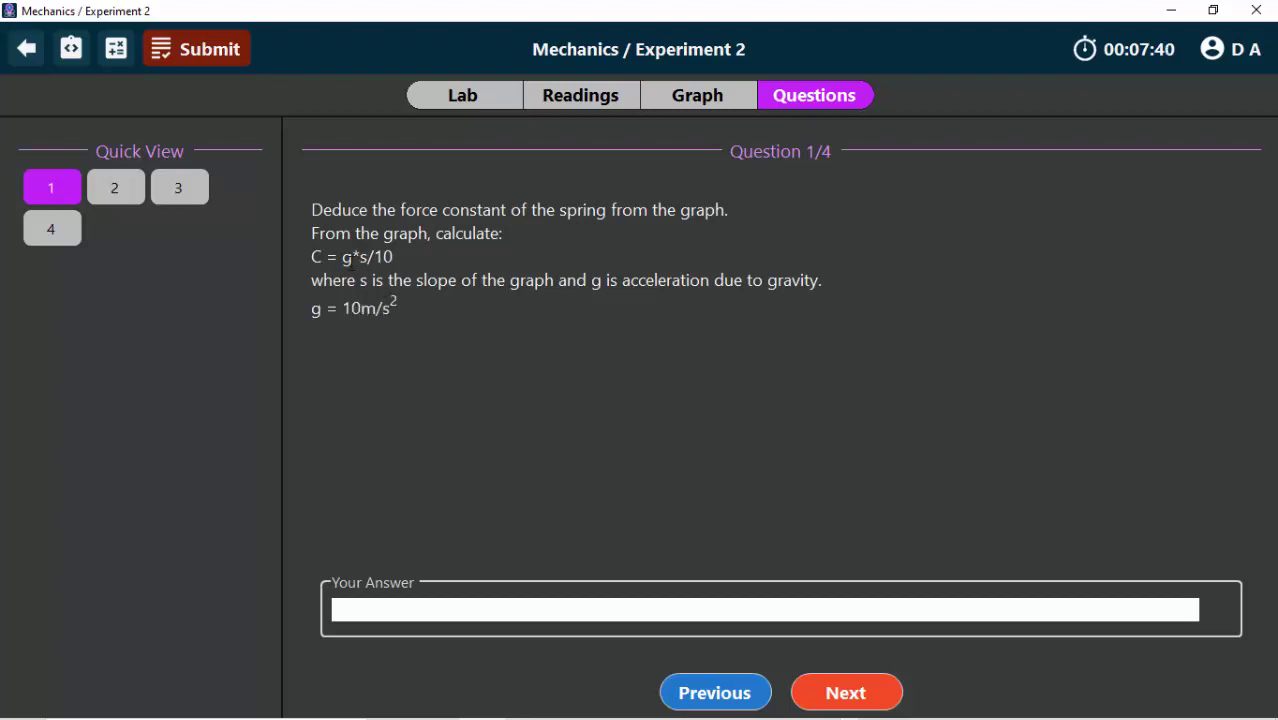
# Recheck the slope on the graph and answer question 1 on the spring's force constant with 10
pyautogui.moveTo(370, 256); pyautogui.dragTo(362, 257)
pyautogui.click(697, 106)
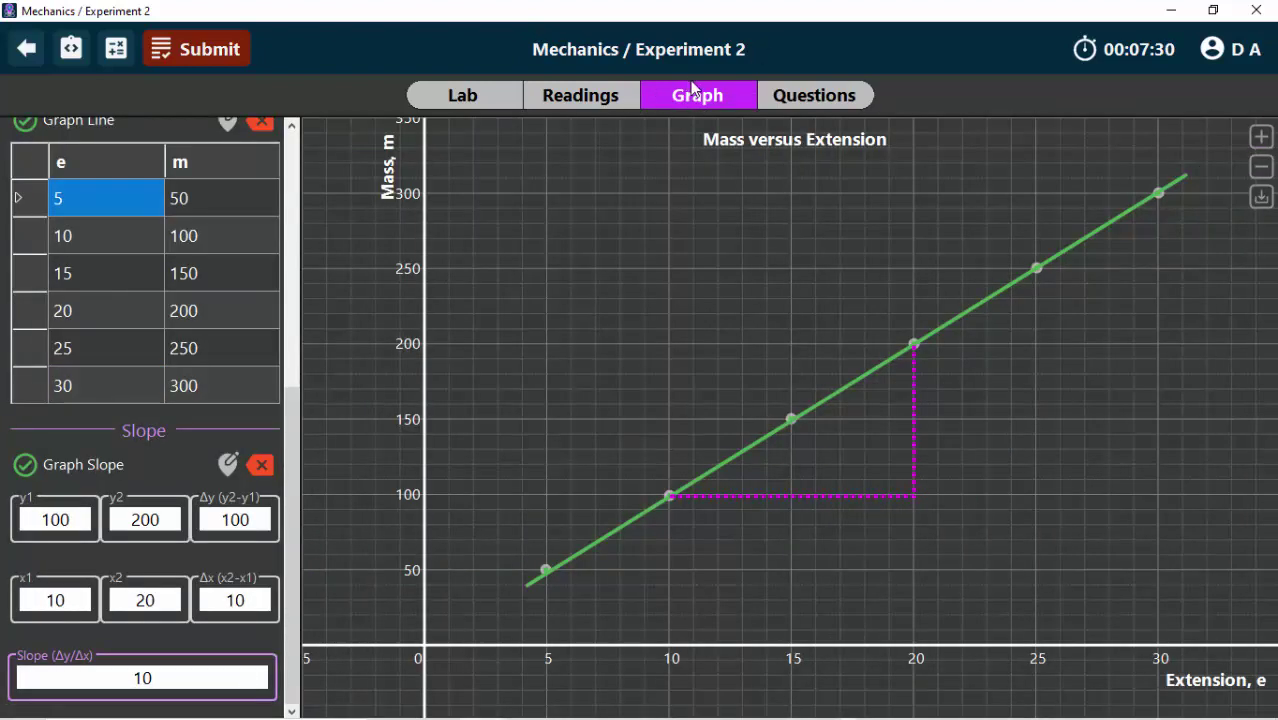
pyautogui.click(773, 100)
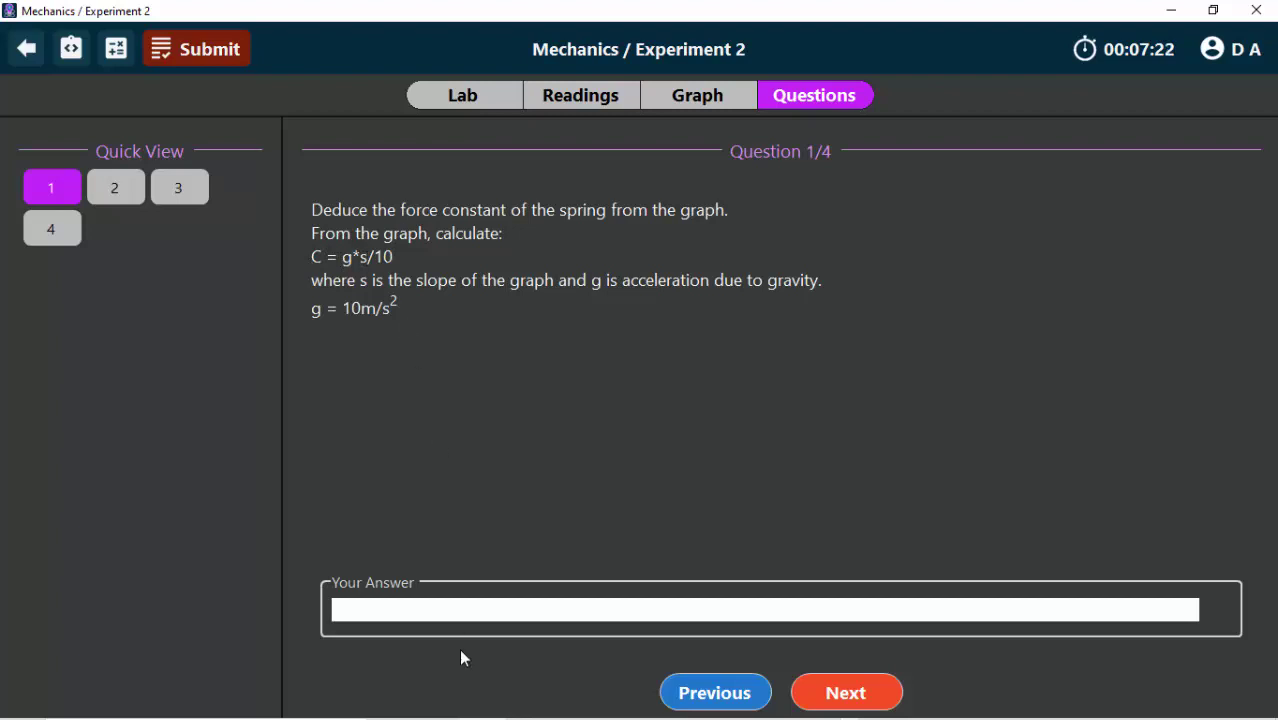
pyautogui.click(484, 610)
pyautogui.write('10')
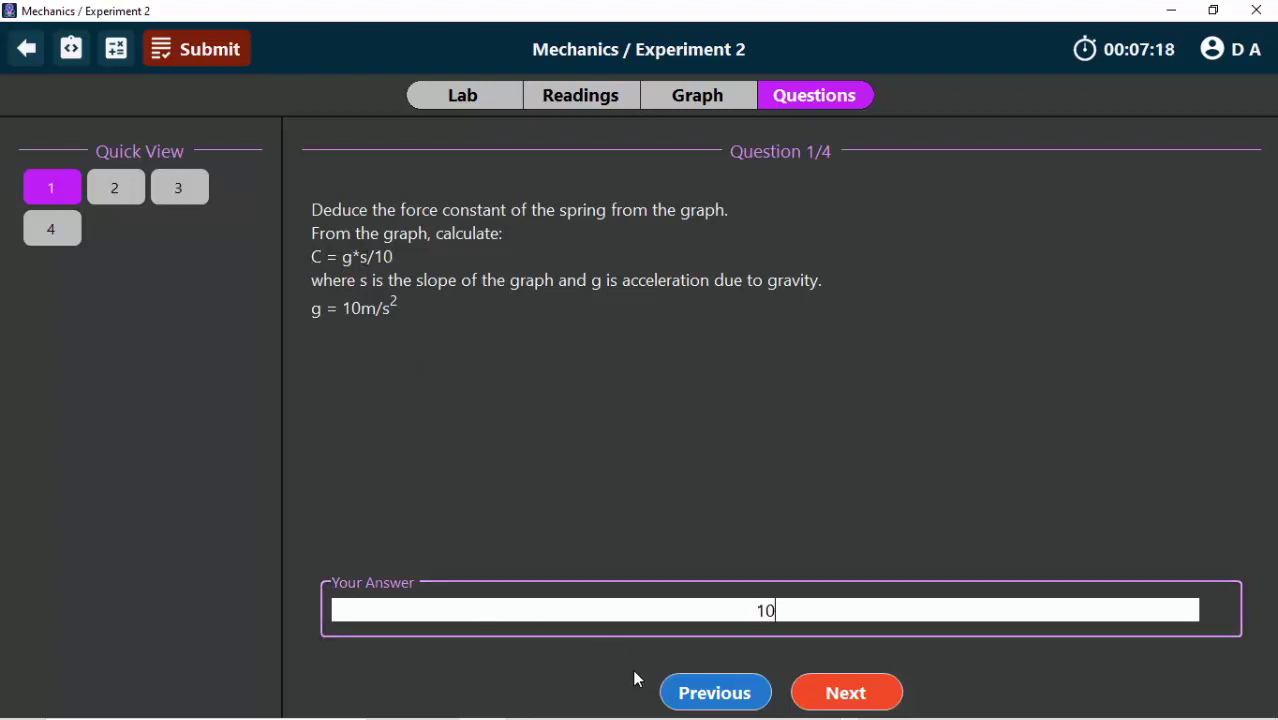
pyautogui.click(836, 693)
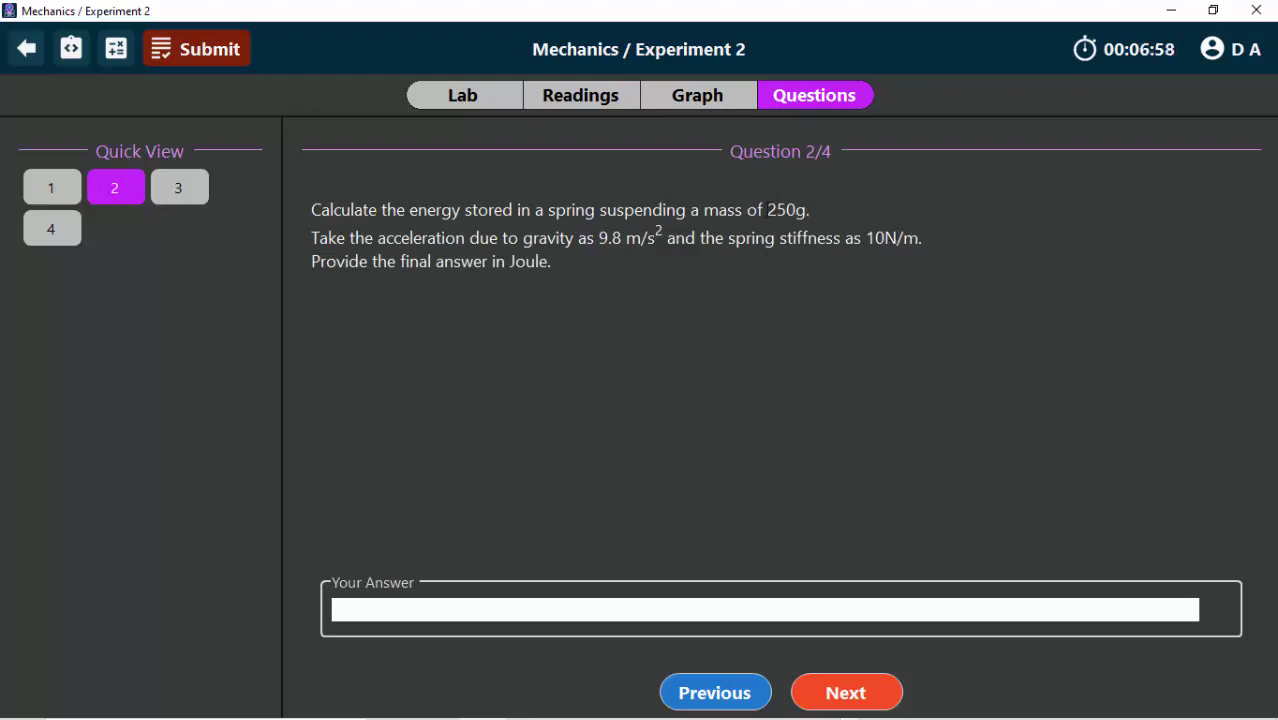
# Read the mass, gravity and spring stiffness given in question 2 and enter 200 as the stored energy answer
pyautogui.doubleClick(780, 210)
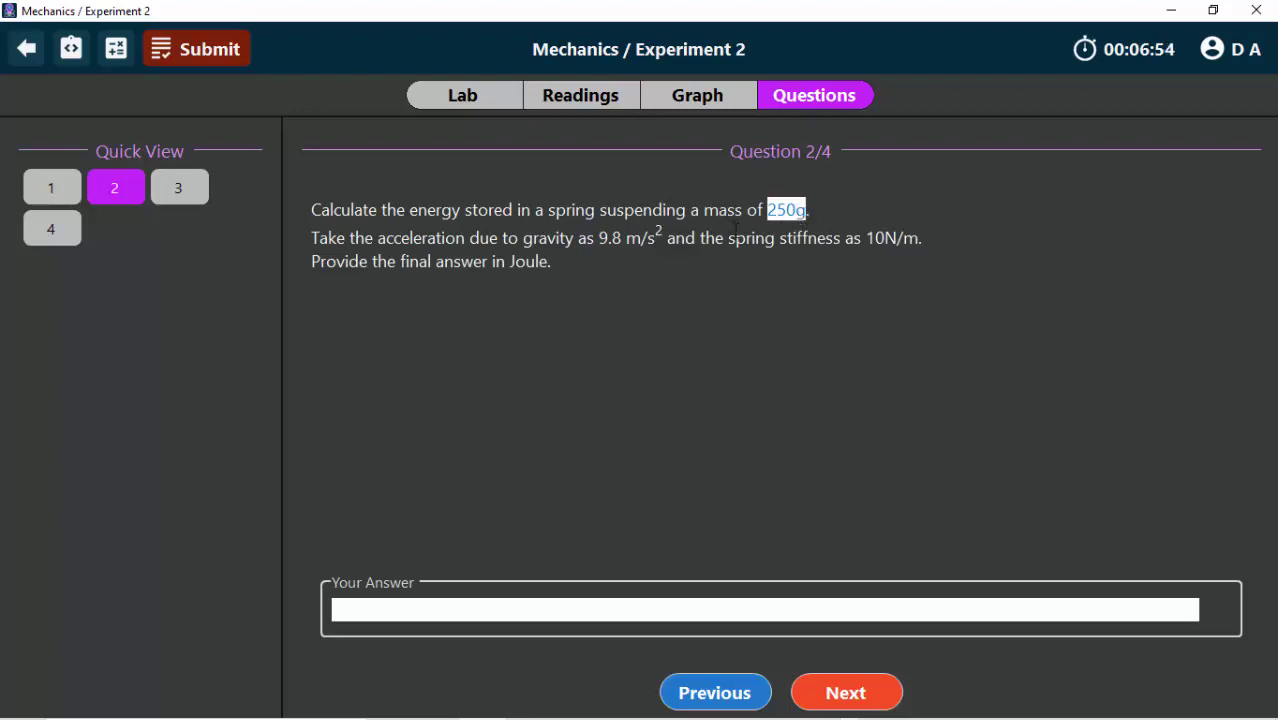
pyautogui.click(597, 245)
pyautogui.moveTo(597, 245); pyautogui.dragTo(623, 243)
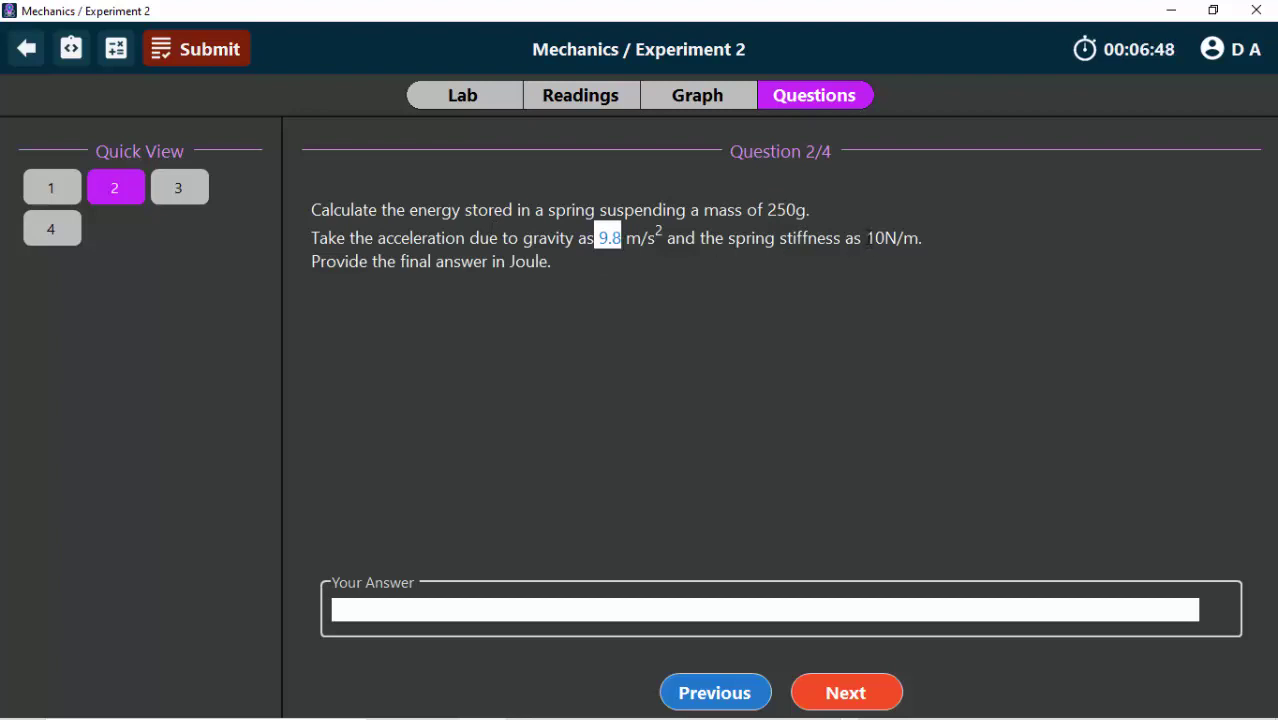
pyautogui.moveTo(866, 245); pyautogui.dragTo(884, 245)
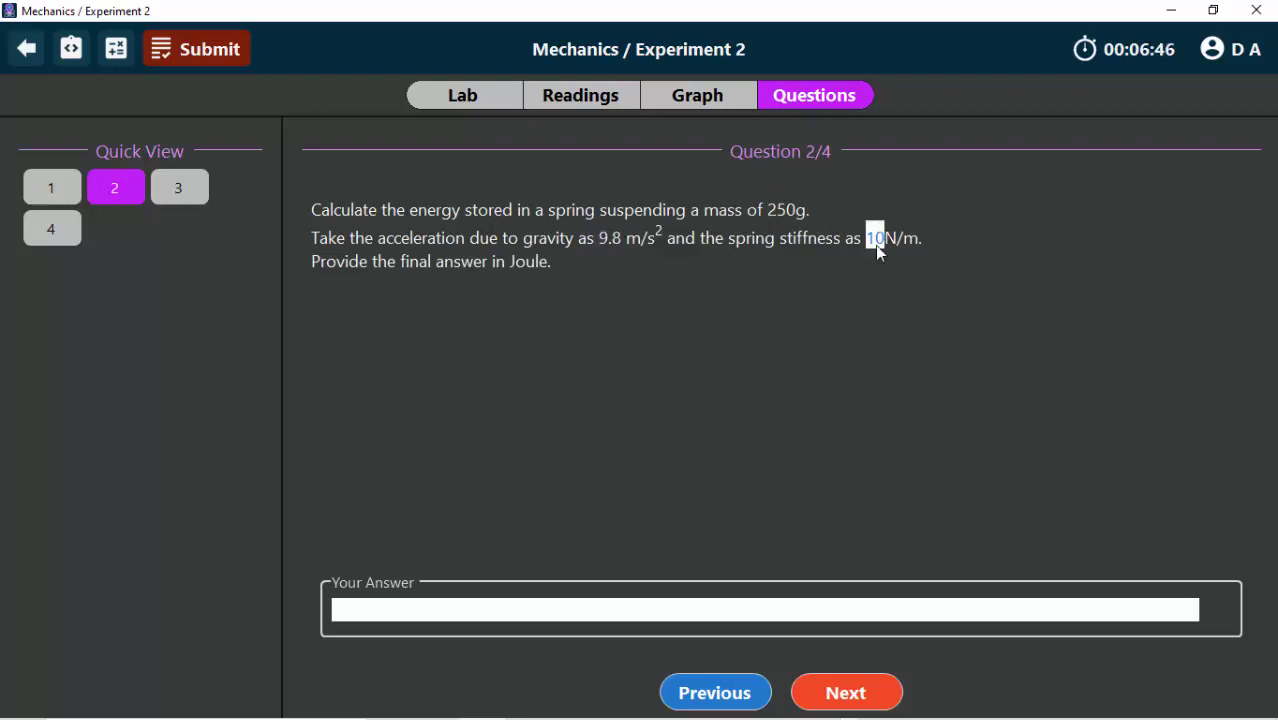
pyautogui.click(688, 609)
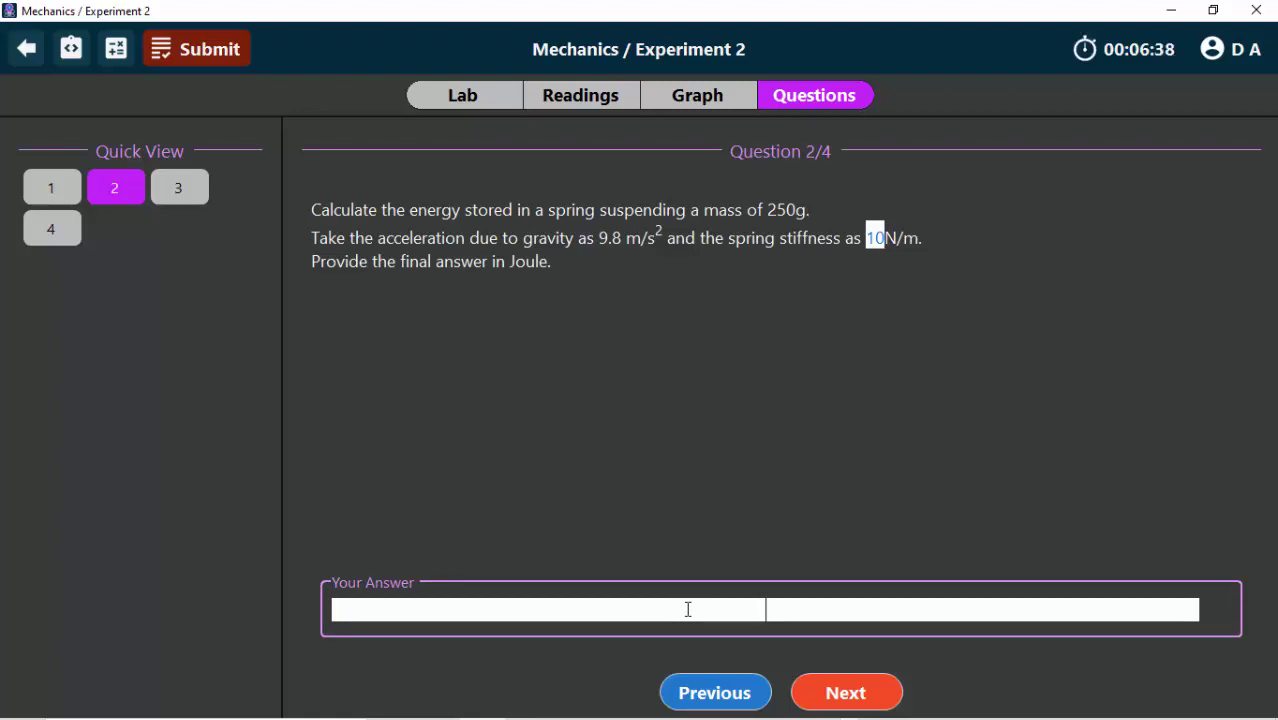
pyautogui.write('200')
pyautogui.click(852, 695)
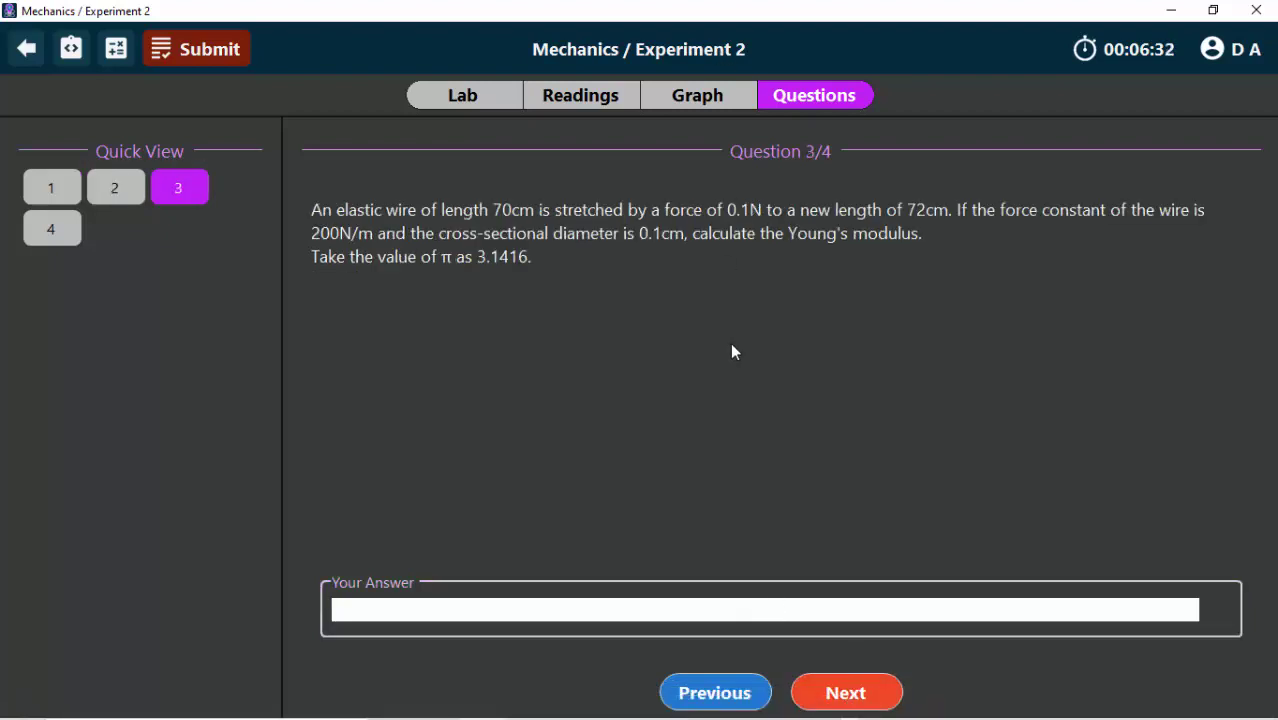
# Answer question 3 on the Young's modulus of the elastic wire with 1
pyautogui.click(731, 613)
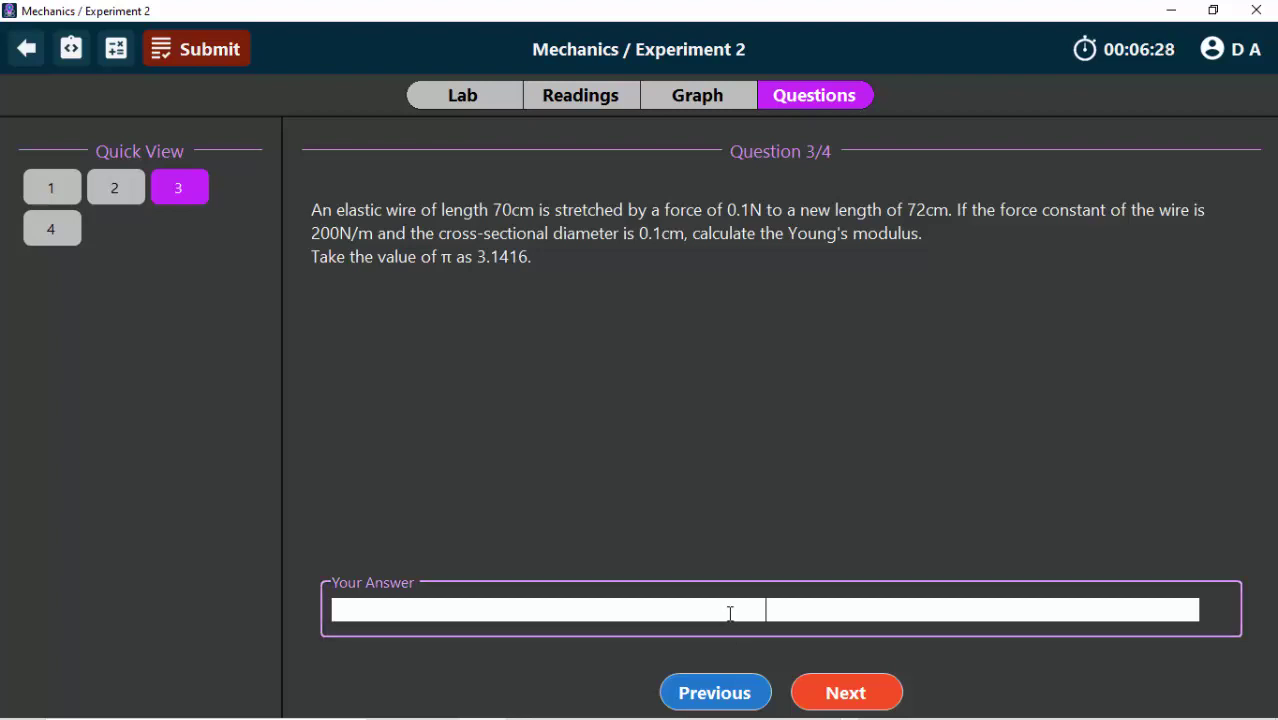
pyautogui.write('1')
pyautogui.click(838, 676)
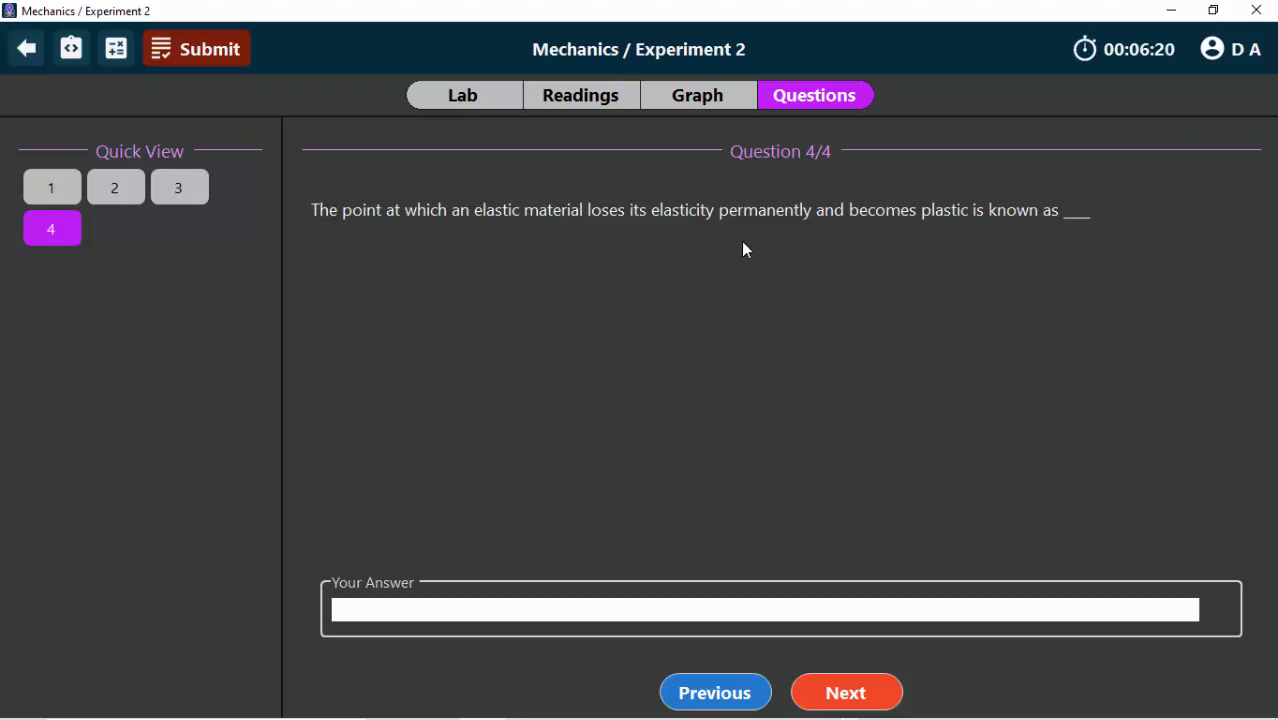
# Answer question 4, on the point where an elastic material becomes permanently plastic, with Yield Point
pyautogui.click(782, 603)
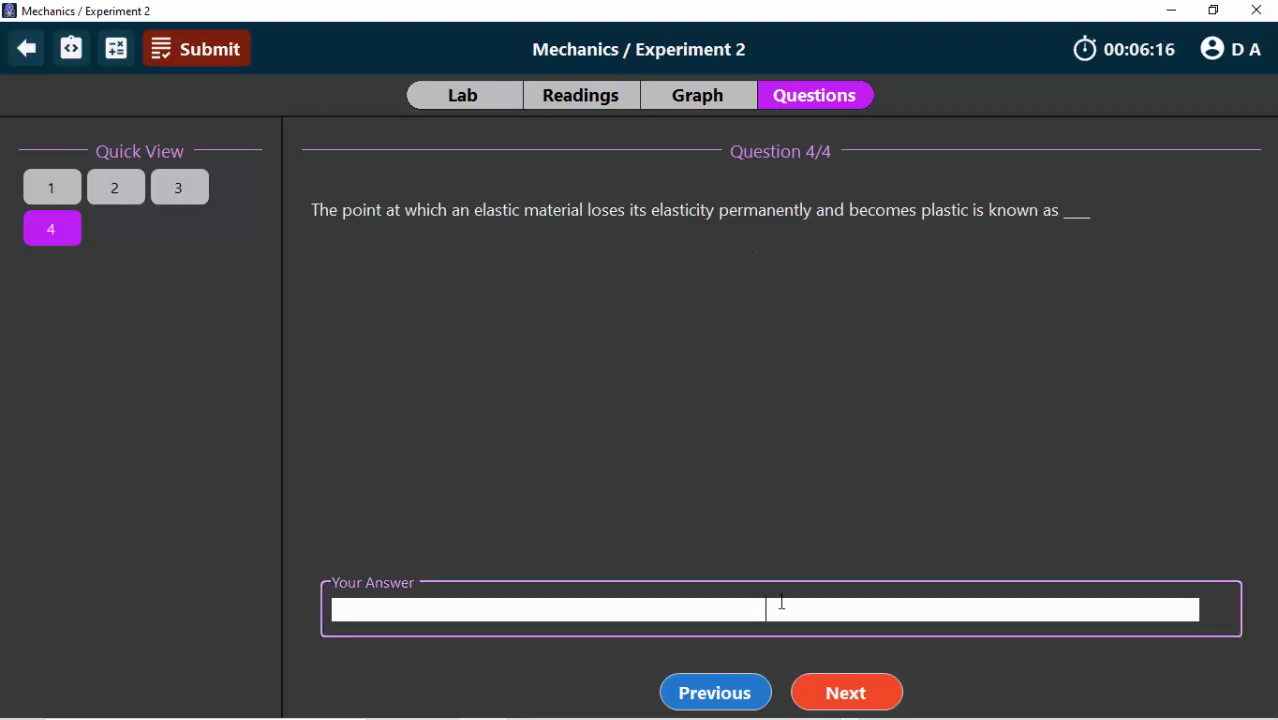
pyautogui.write('Yield')
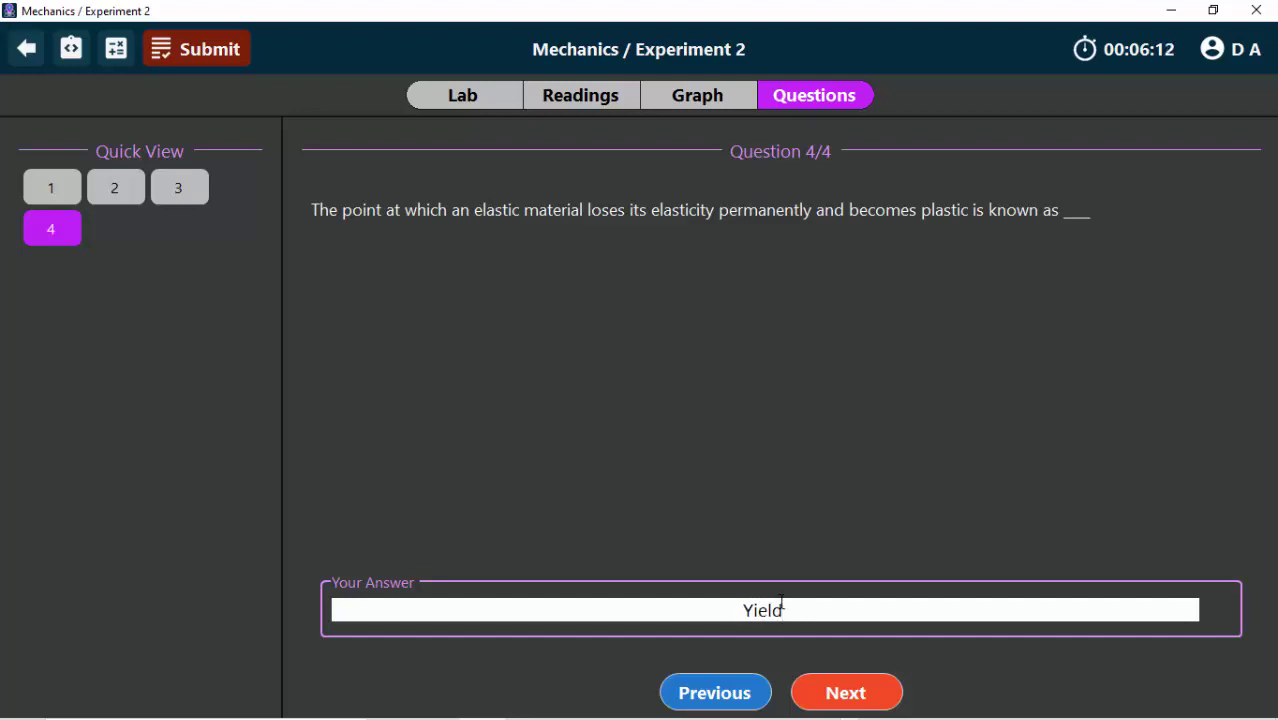
pyautogui.write(' Point')
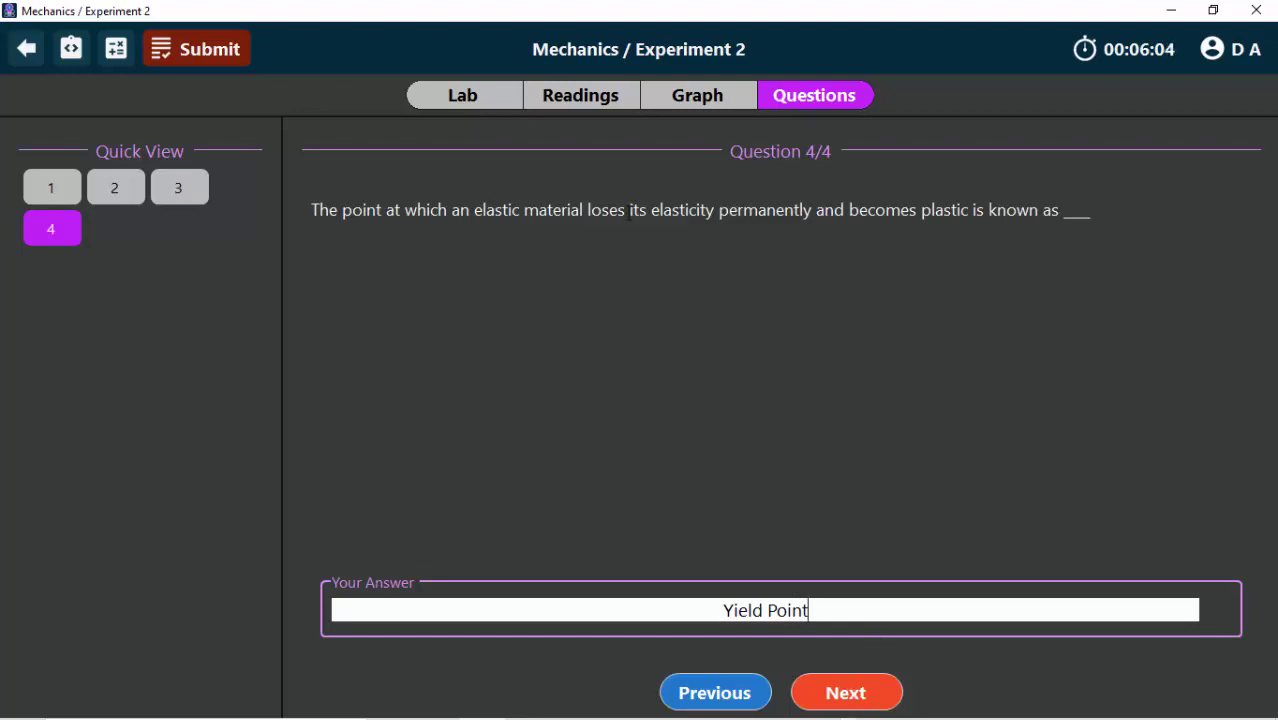
# Look over the readings, lab setup and graph once more, then submit the experiment and confirm ending it
pyautogui.click(699, 110)
pyautogui.click(614, 103)
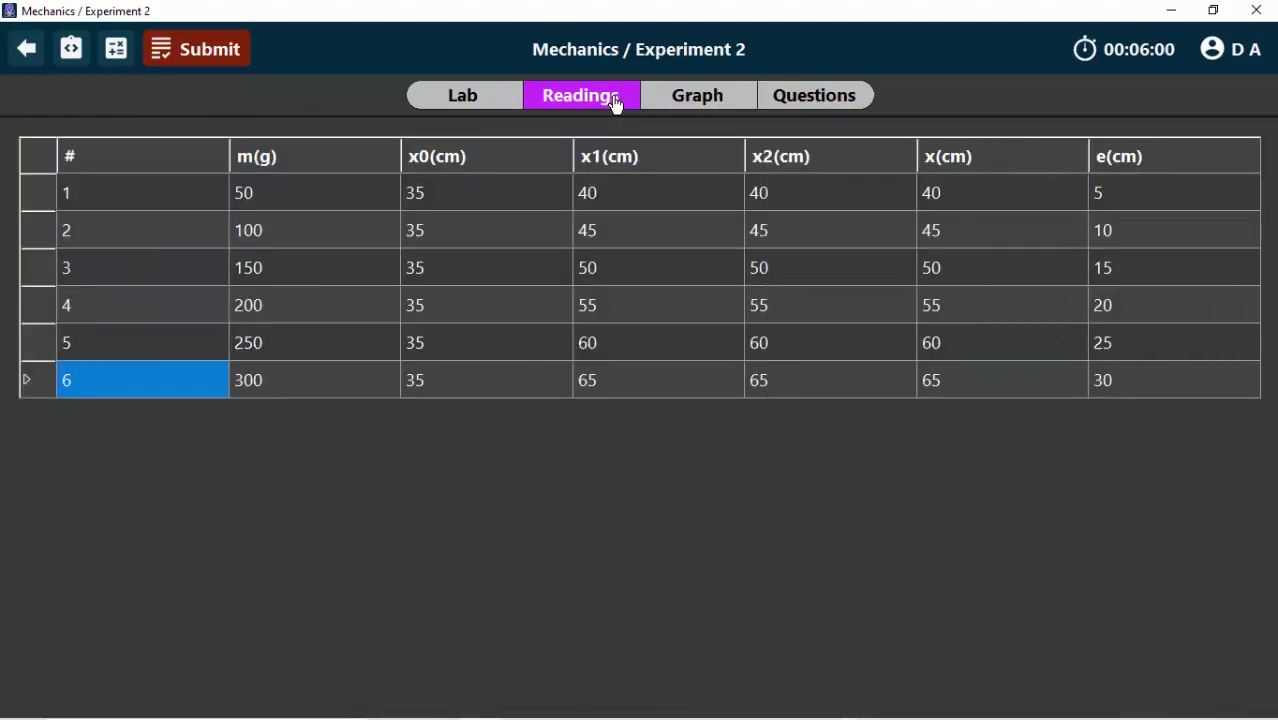
pyautogui.click(479, 99)
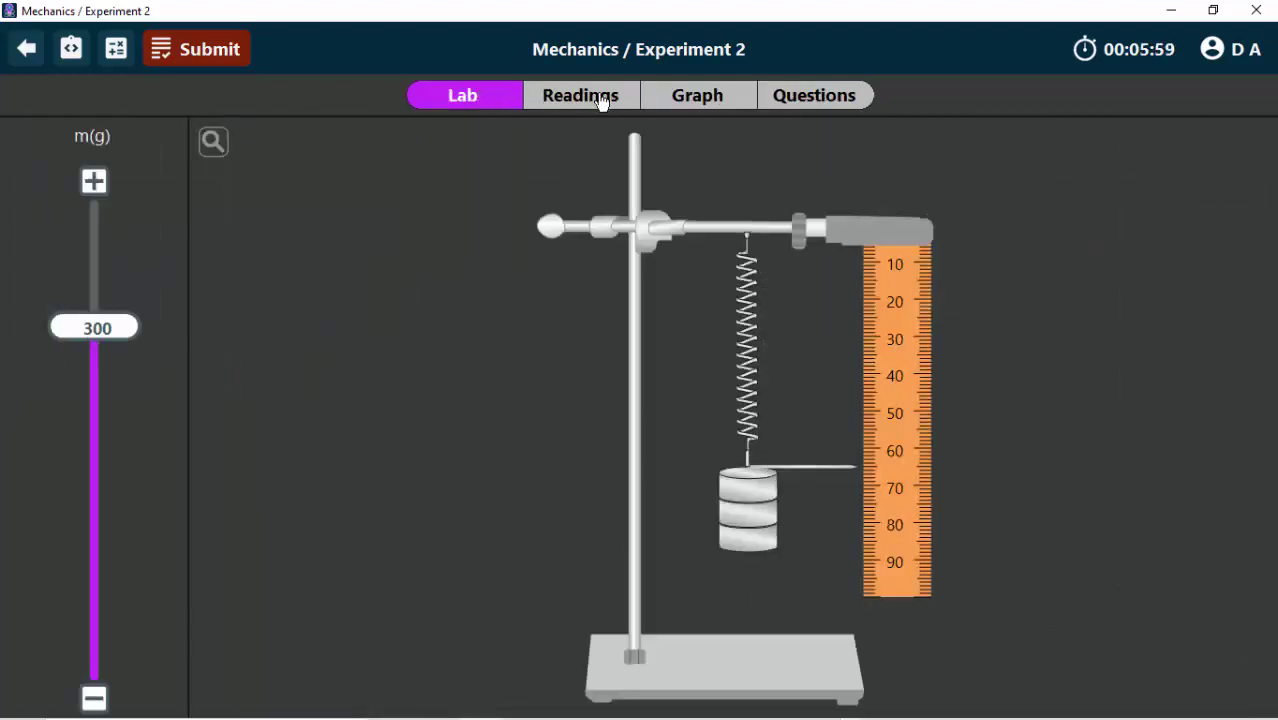
pyautogui.click(608, 104)
pyautogui.click(689, 112)
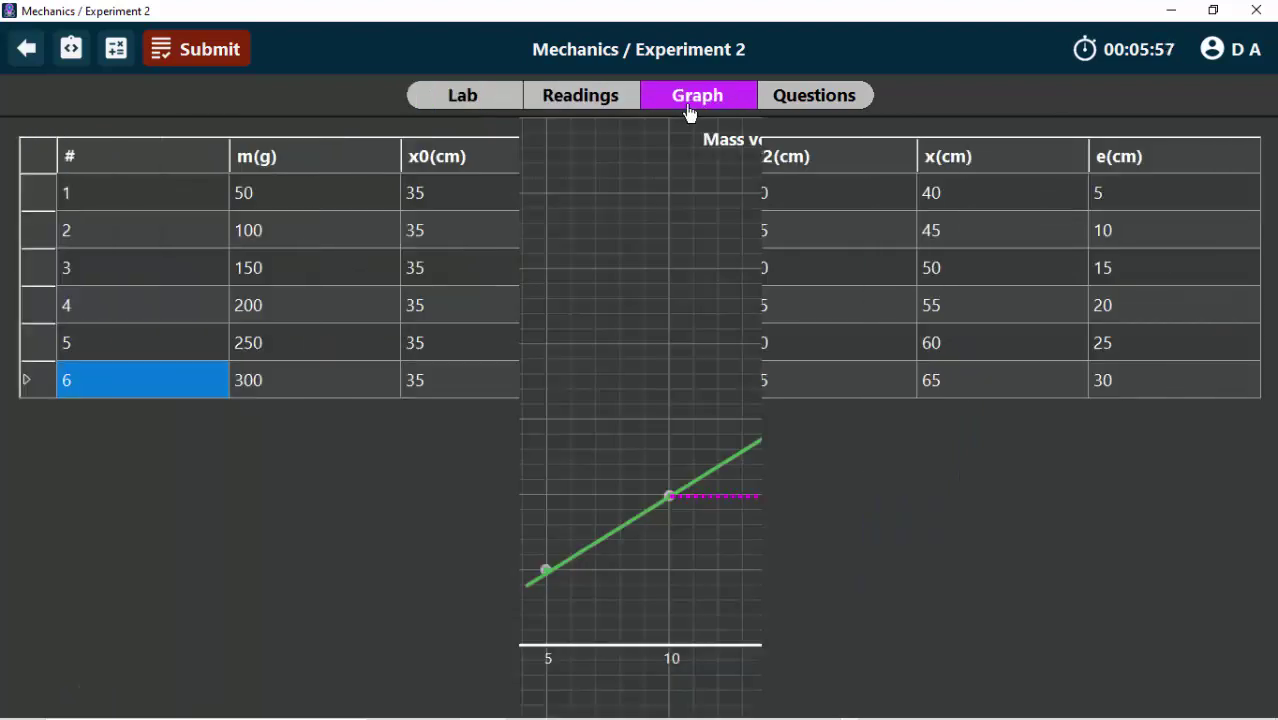
pyautogui.click(186, 53)
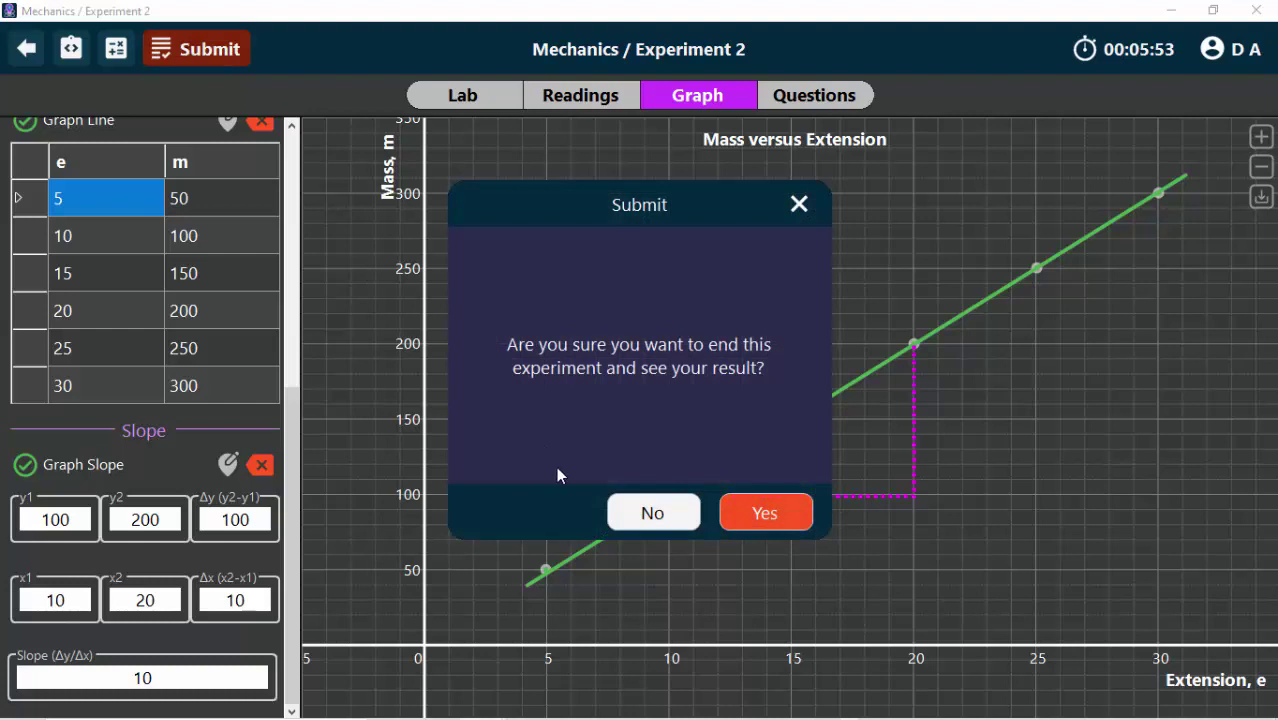
pyautogui.click(787, 513)
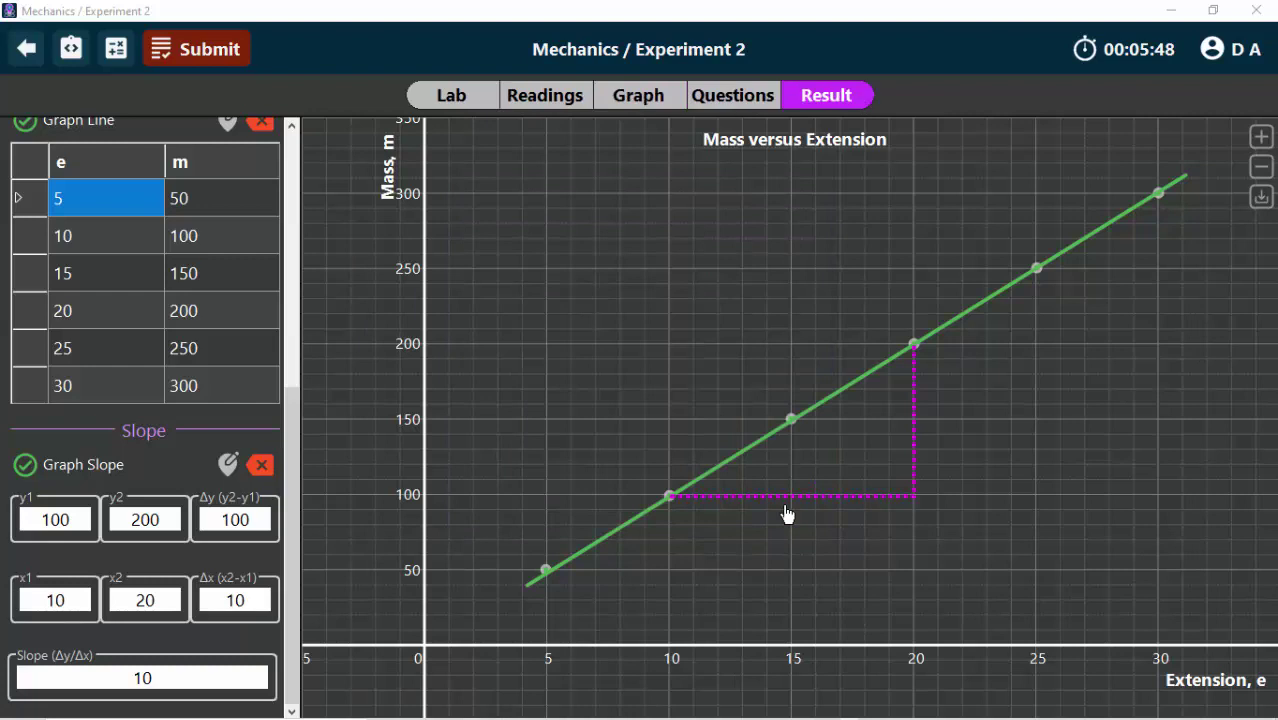
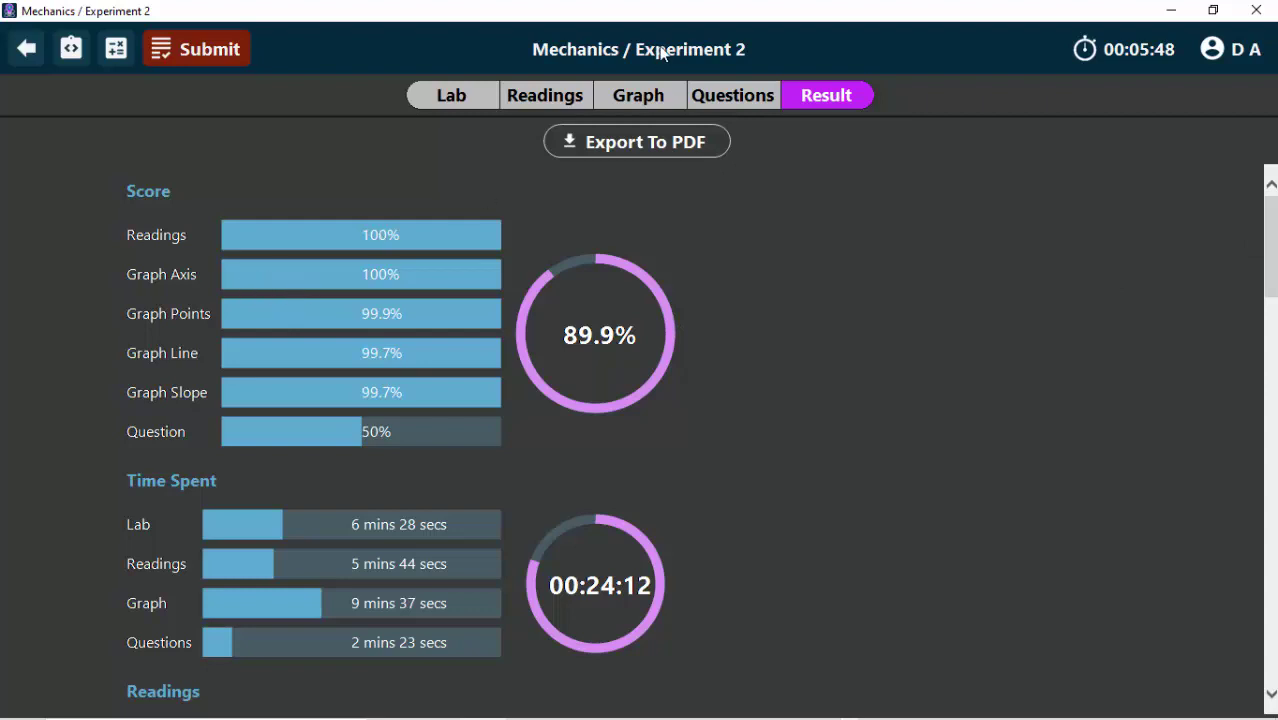
# Compare the score breakdown in the results with the plotted line and slope on the graph
pyautogui.click(633, 95)
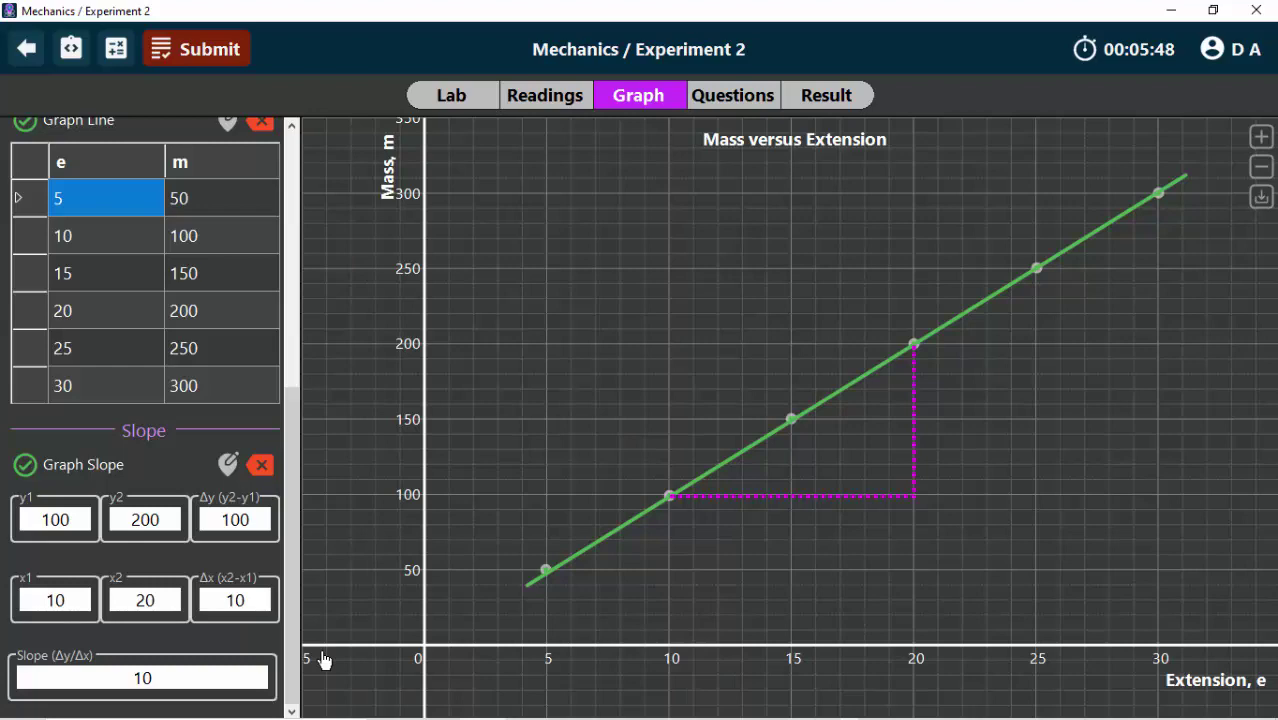
pyautogui.click(722, 98)
pyautogui.click(805, 97)
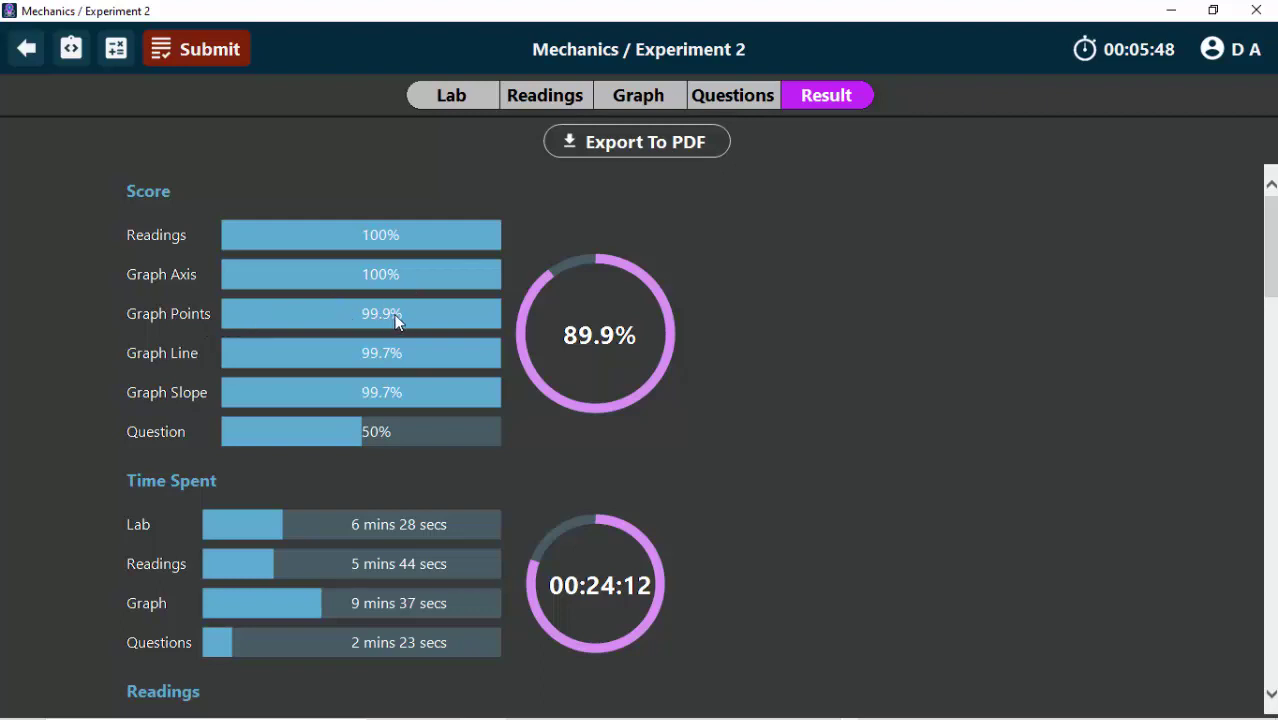
pyautogui.click(636, 97)
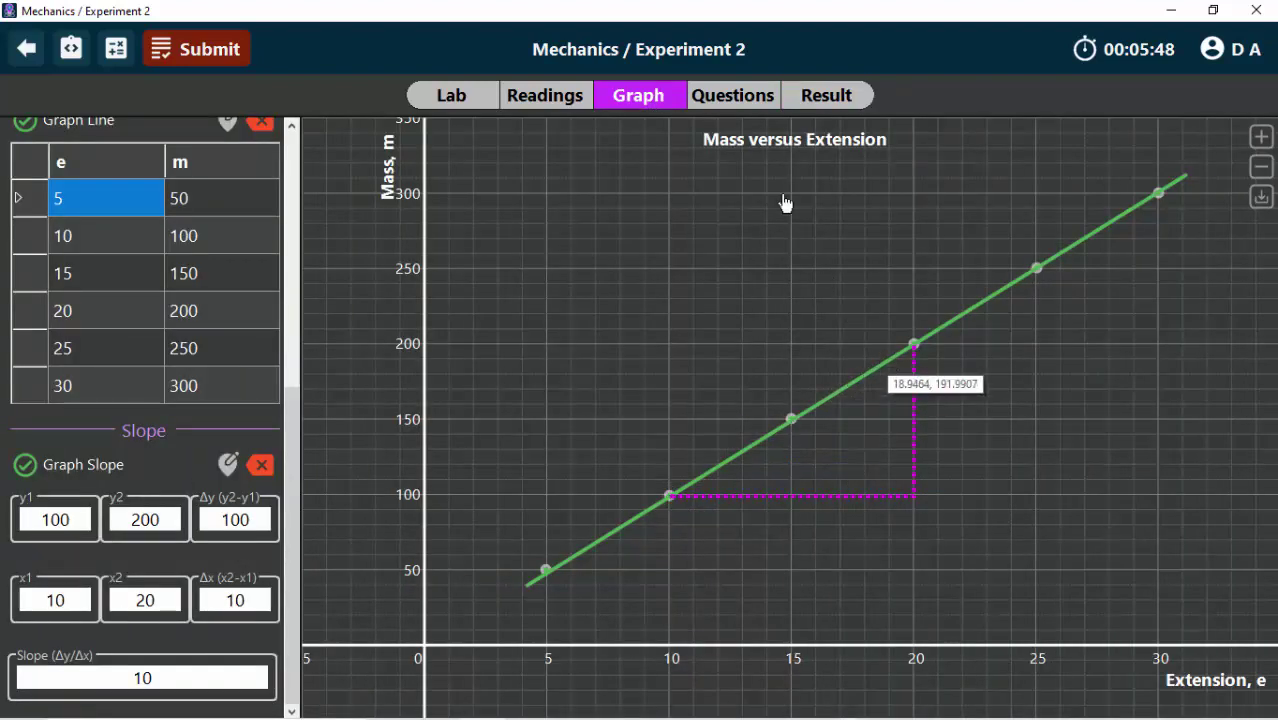
pyautogui.click(821, 95)
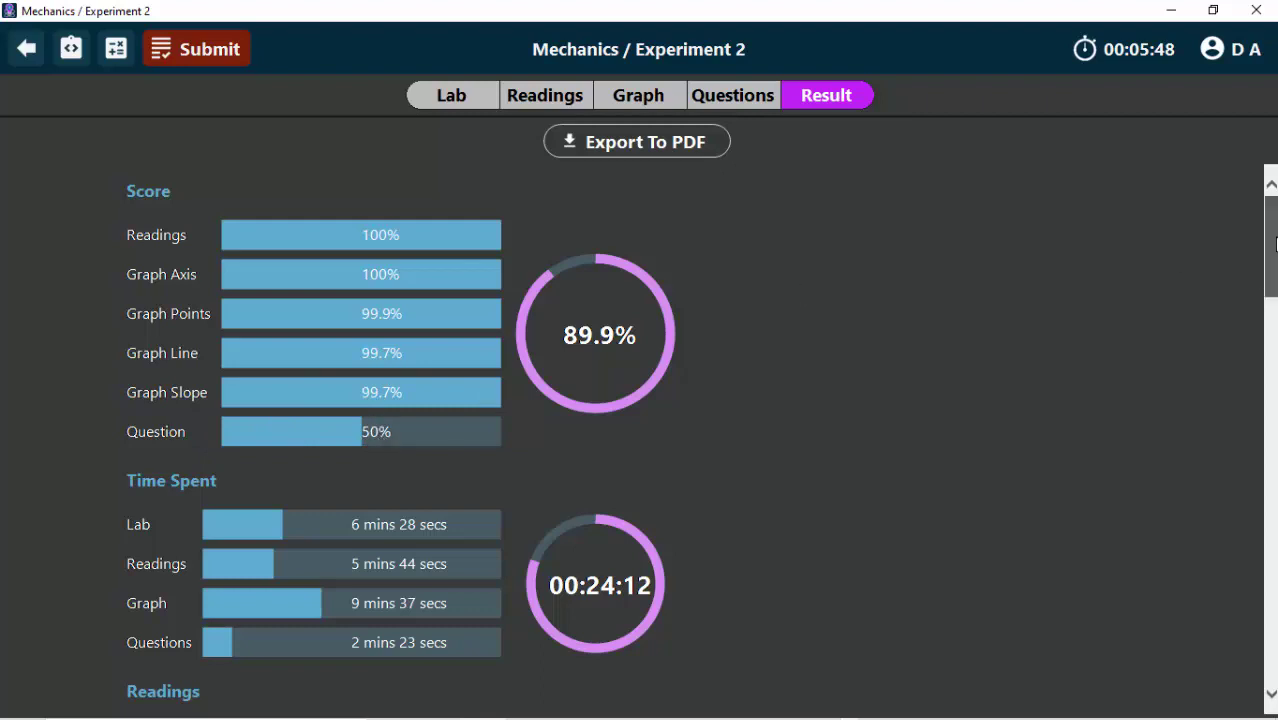
# Review the time spent and compare the recorded readings with the correct values in brackets
pyautogui.scroll(-3, 1275, 245)
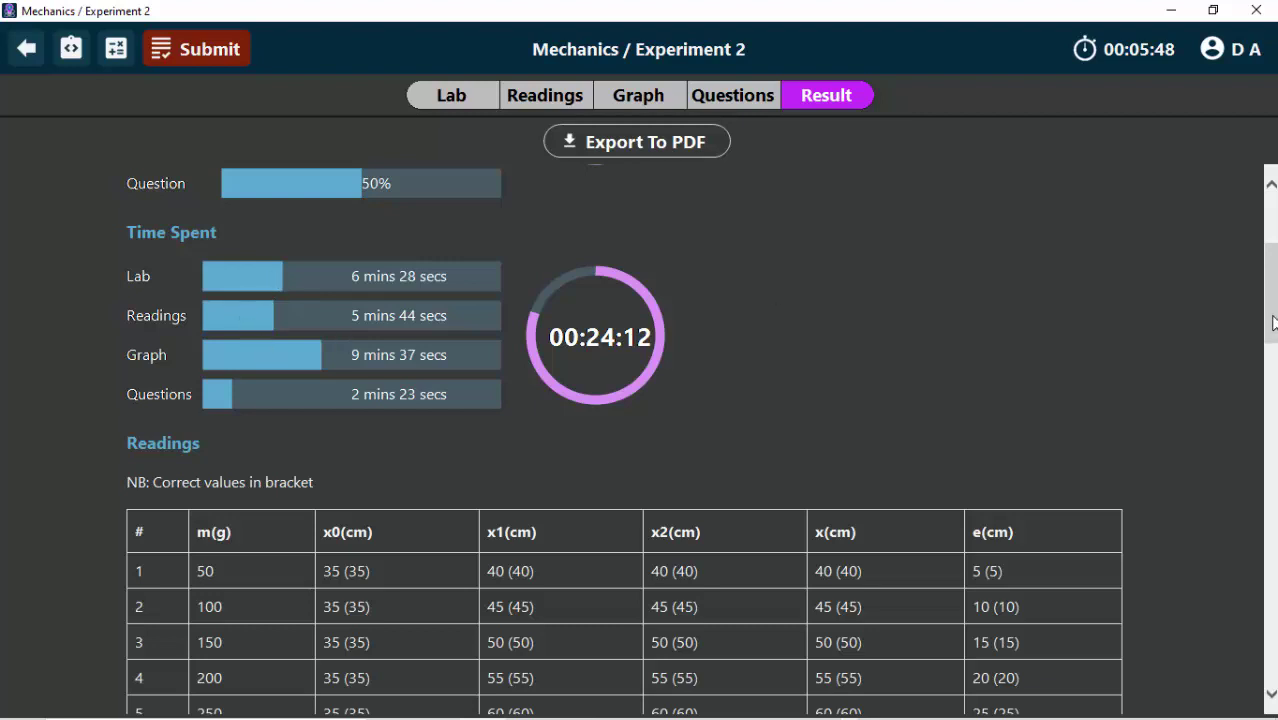
pyautogui.scroll(-1, 1274, 325)
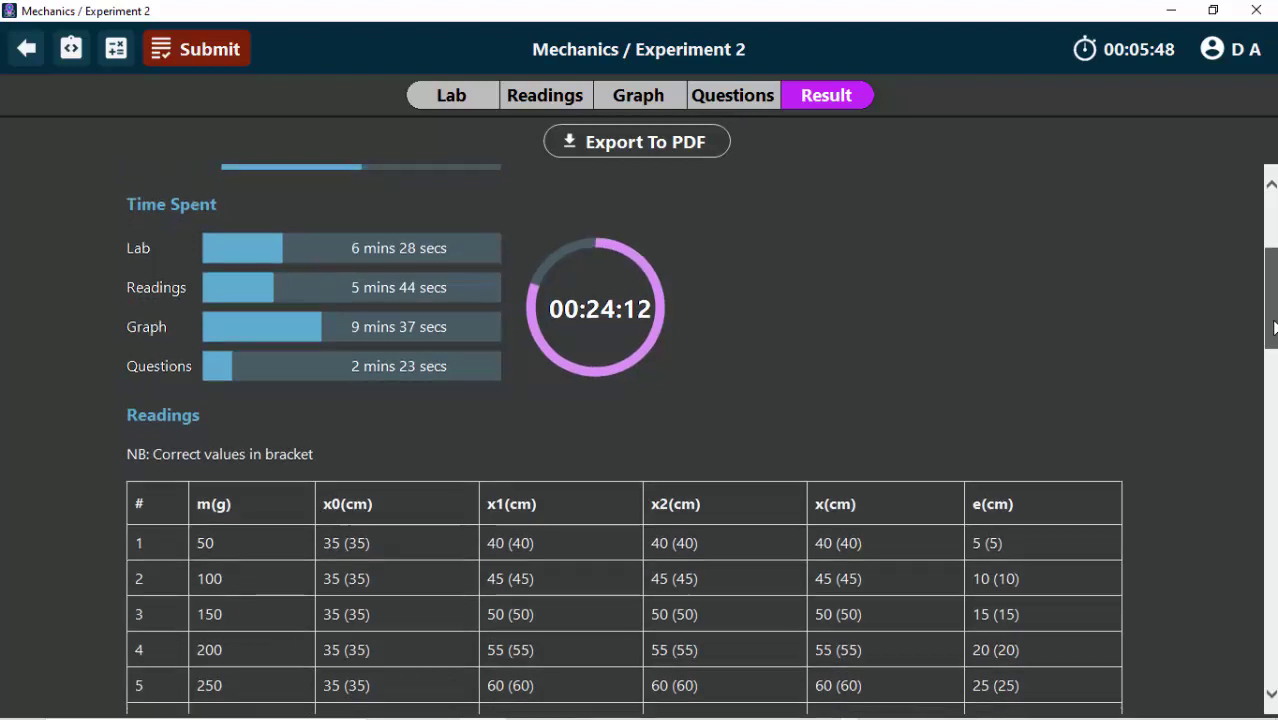
pyautogui.scroll(-3, 1274, 325)
pyautogui.scroll(-3, 1272, 325)
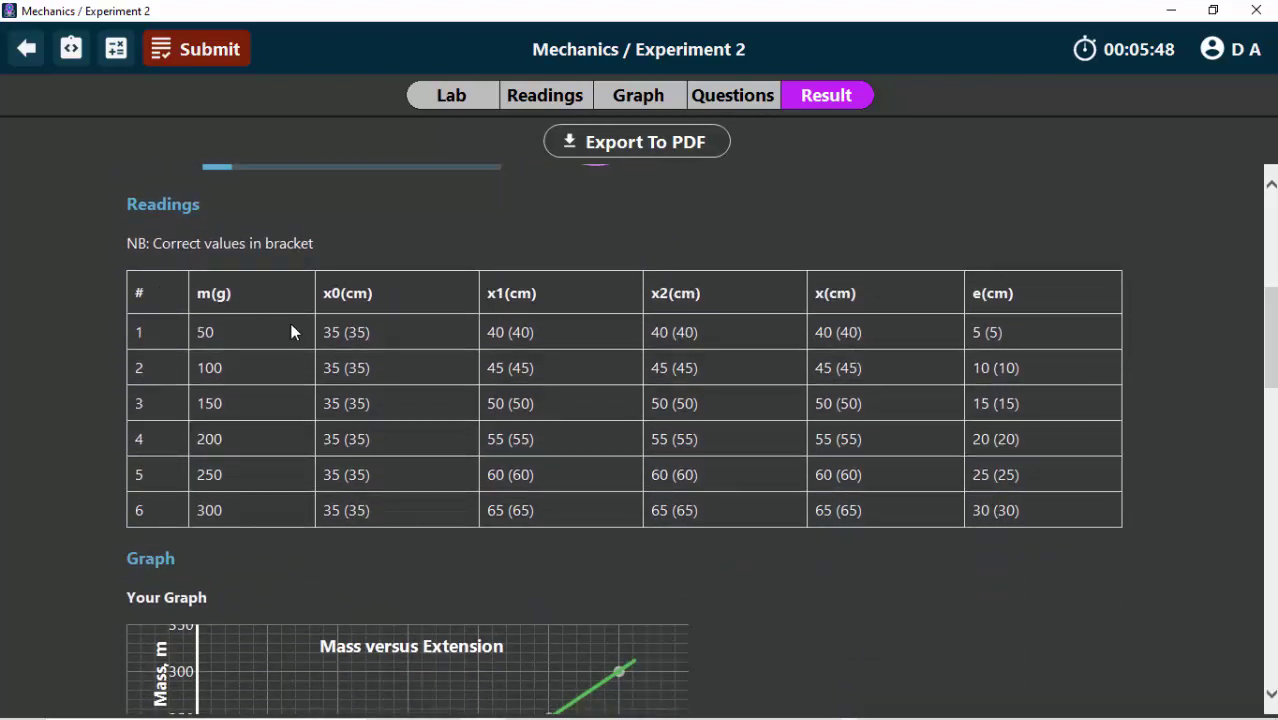
pyautogui.moveTo(327, 331); pyautogui.dragTo(370, 332)
pyautogui.click(357, 331)
# Examine the submitted graph and compare its axis and slope entries with the computer's answers in the results
pyautogui.moveTo(1275, 350); pyautogui.dragTo(1275, 400)
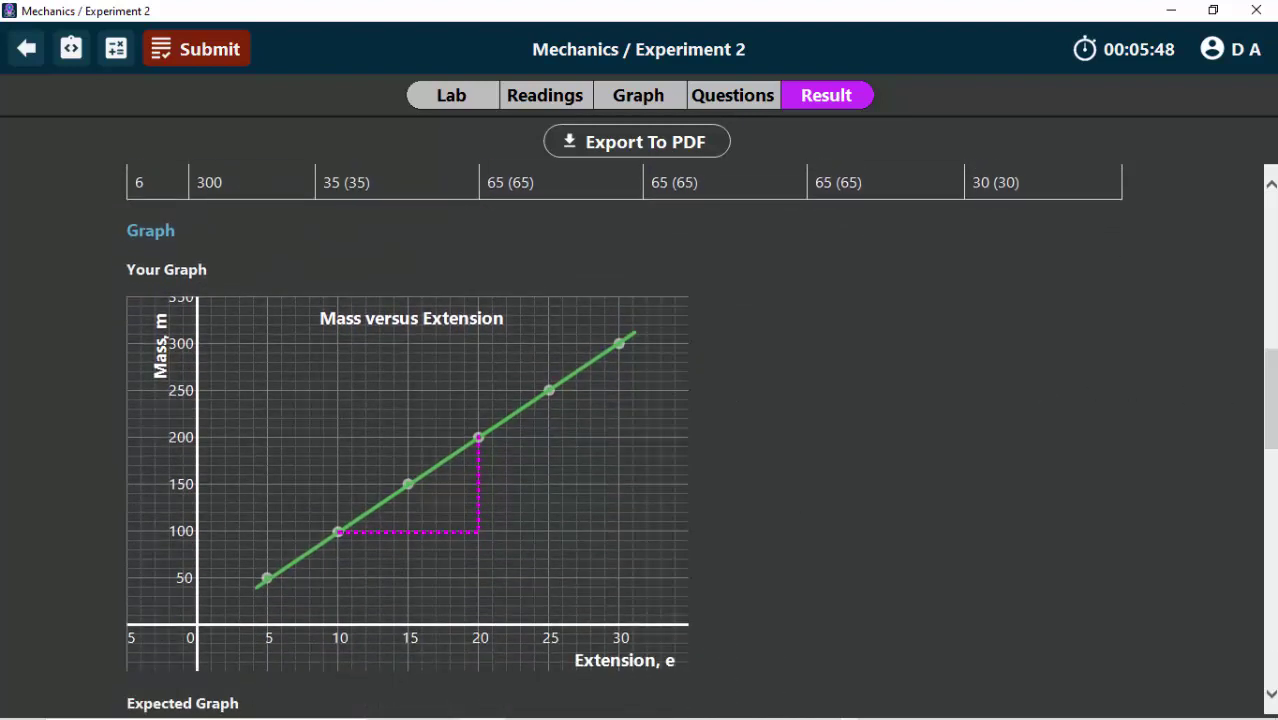
pyautogui.moveTo(1272, 400); pyautogui.dragTo(1272, 561)
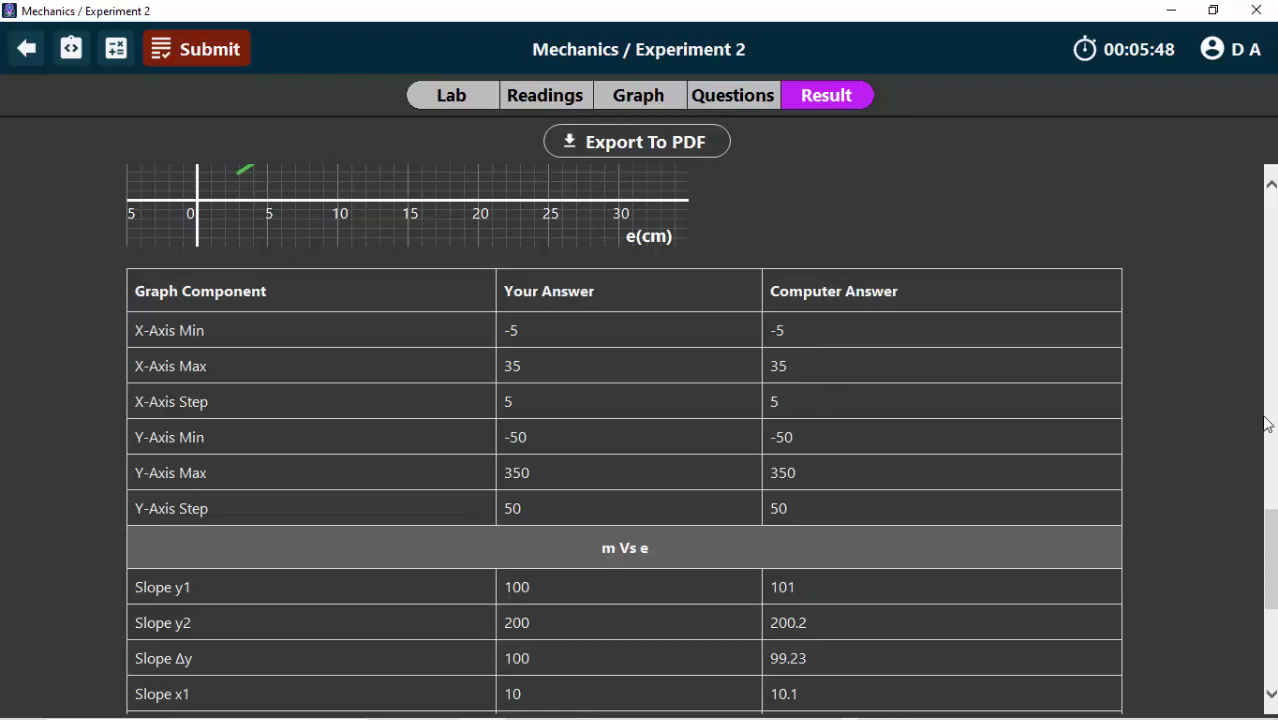
pyautogui.scroll(-2, 624, 440)
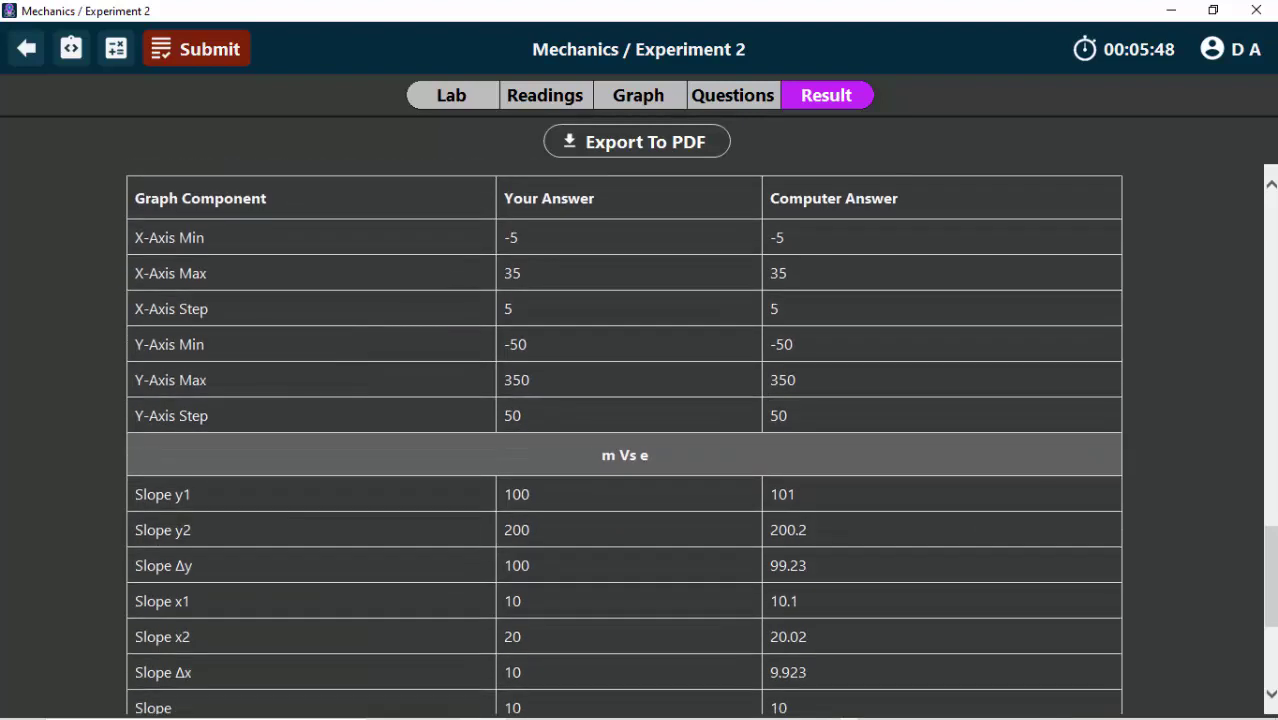
pyautogui.scroll(1, 1274, 588)
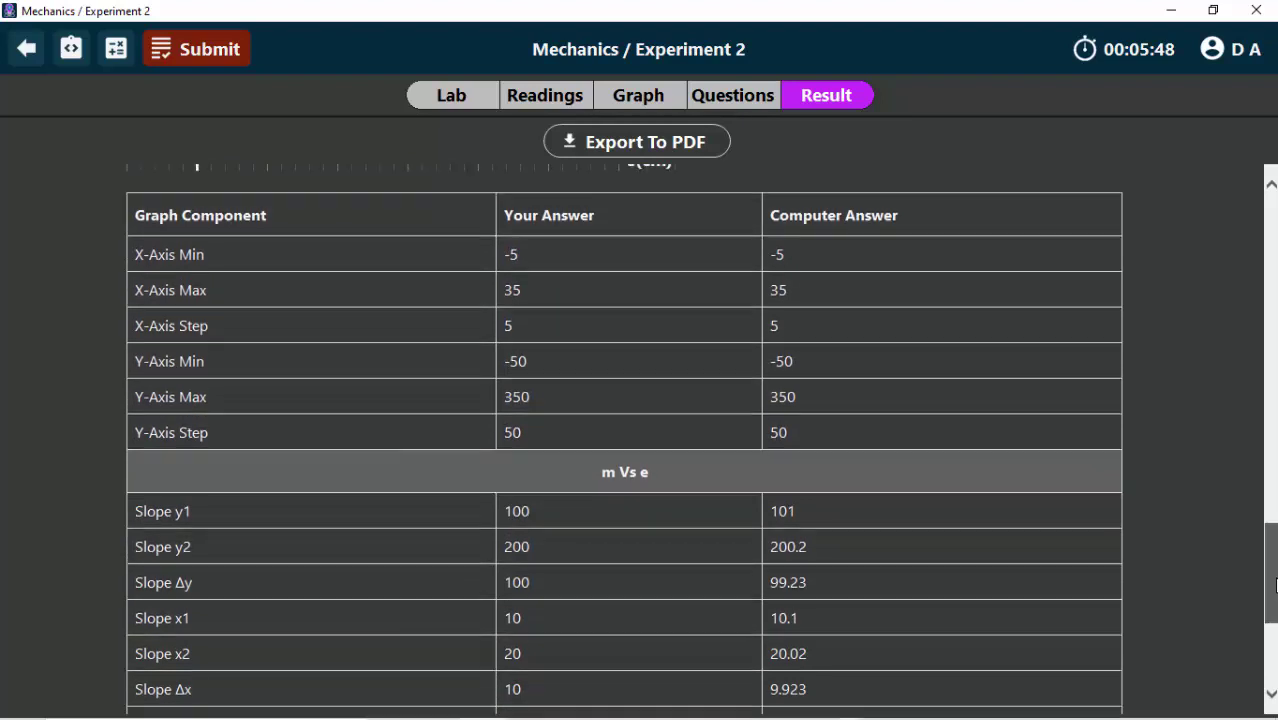
pyautogui.scroll(-5, 1274, 590)
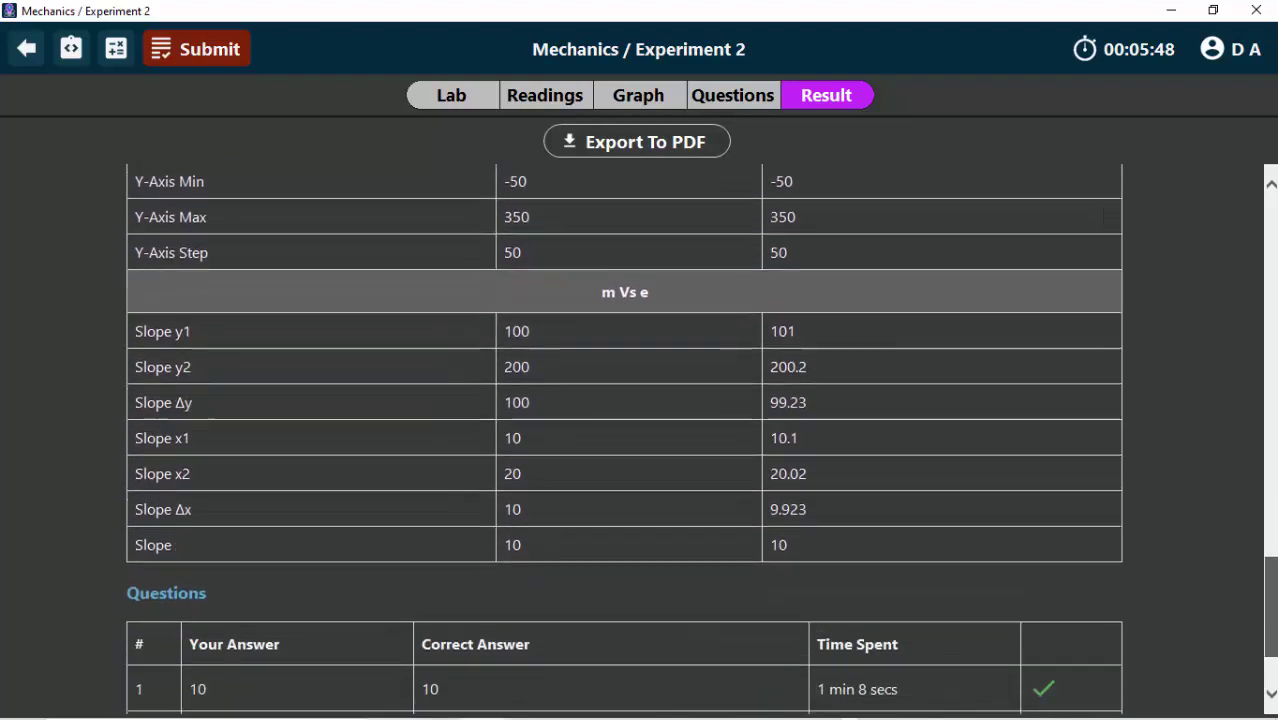
# Compare the four question answers with the correct ones, including the accepted wording for question 4
pyautogui.scroll(-1, 1274, 590)
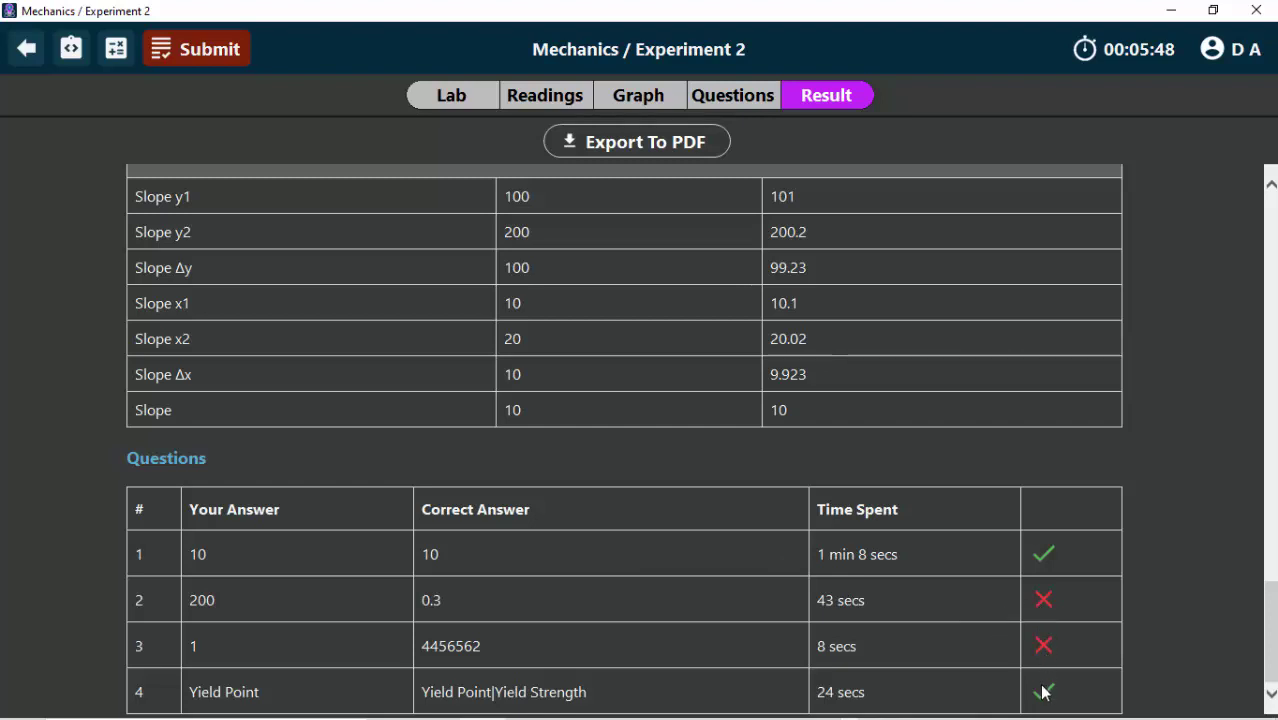
pyautogui.moveTo(556, 676)
pyautogui.moveTo(590, 692); pyautogui.dragTo(428, 697)
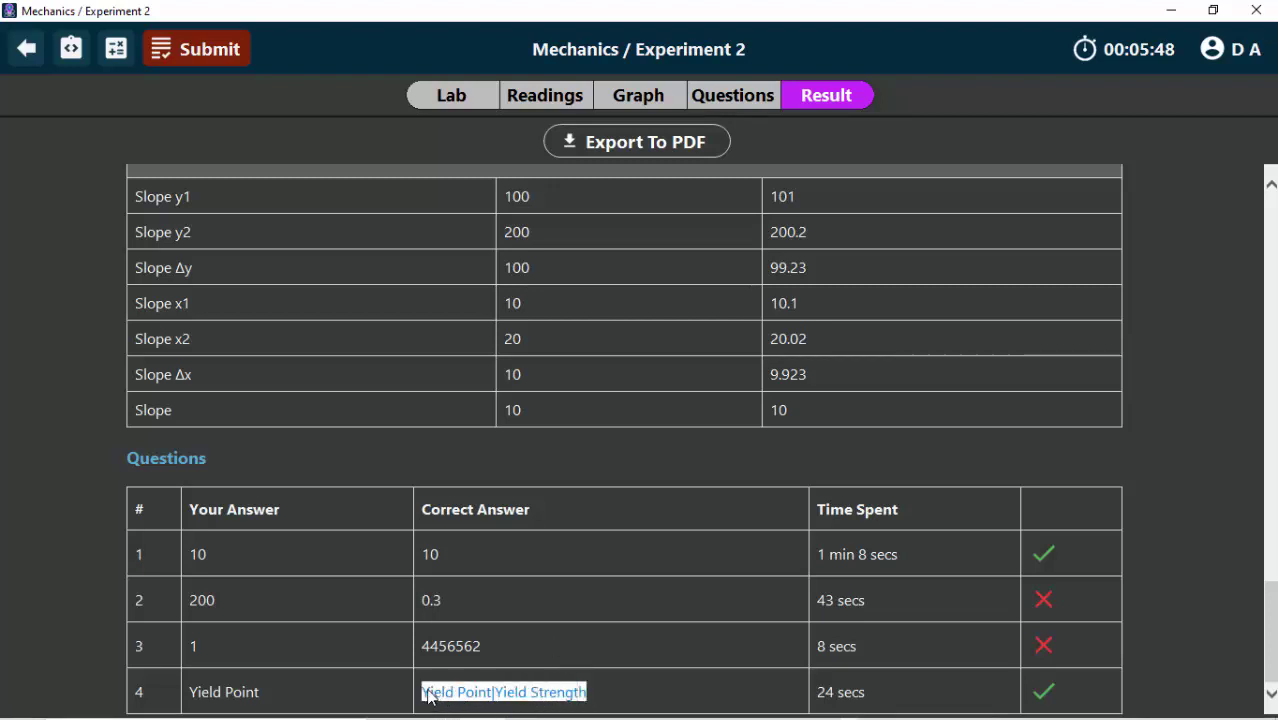
pyautogui.click(428, 697)
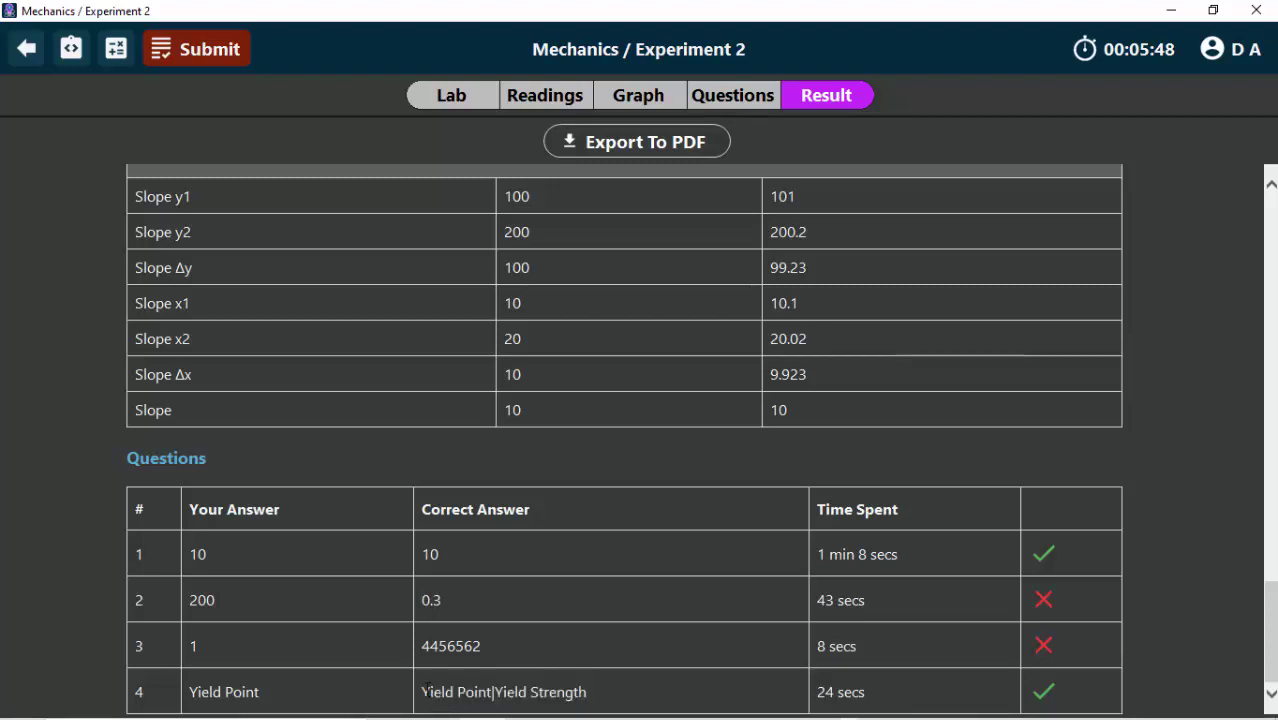
# Check the accepted wording for question 4 in the results, and read the worked solutions to questions 4, 3 and 2
pyautogui.moveTo(423, 692); pyautogui.dragTo(497, 690)
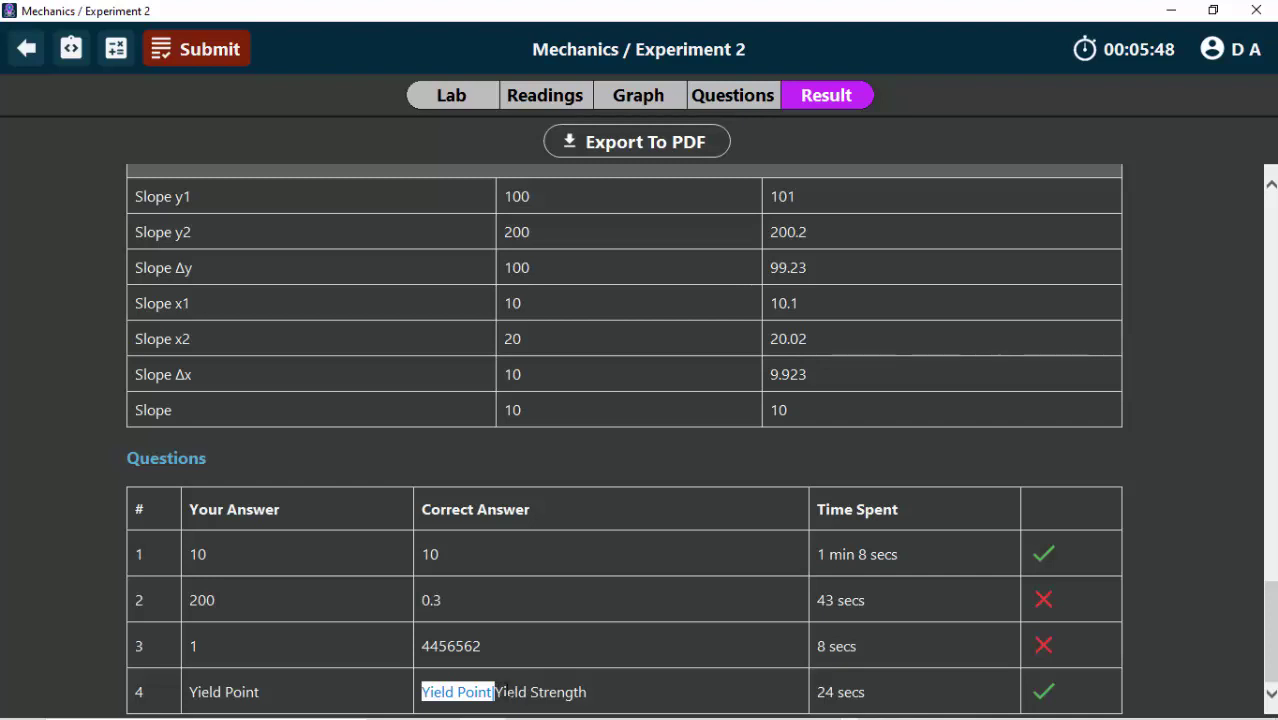
pyautogui.click(560, 692)
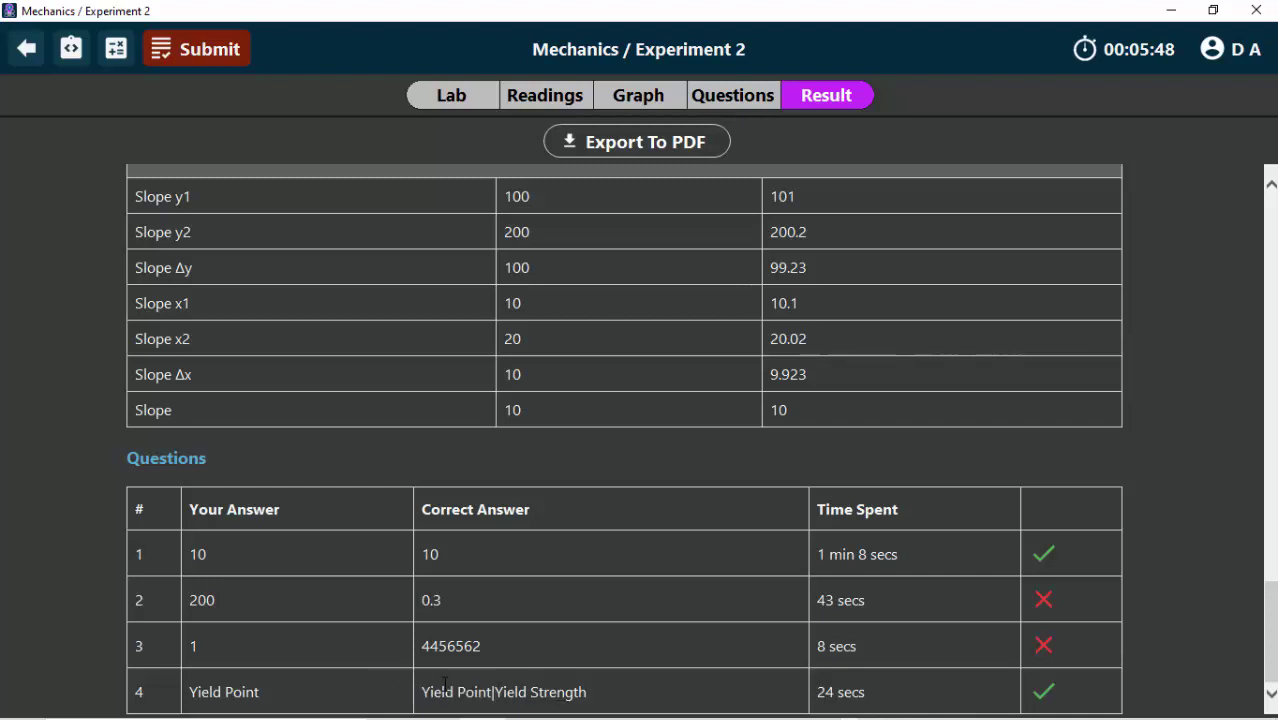
pyautogui.click(752, 106)
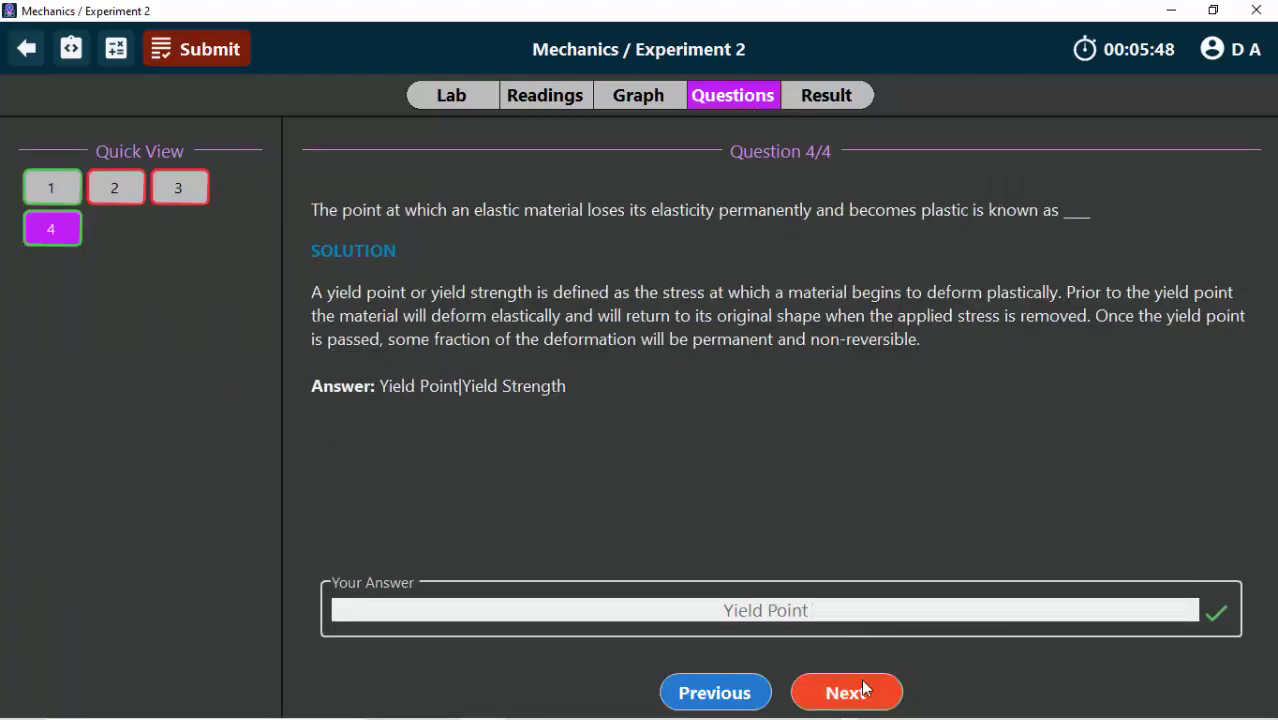
pyautogui.click(728, 700)
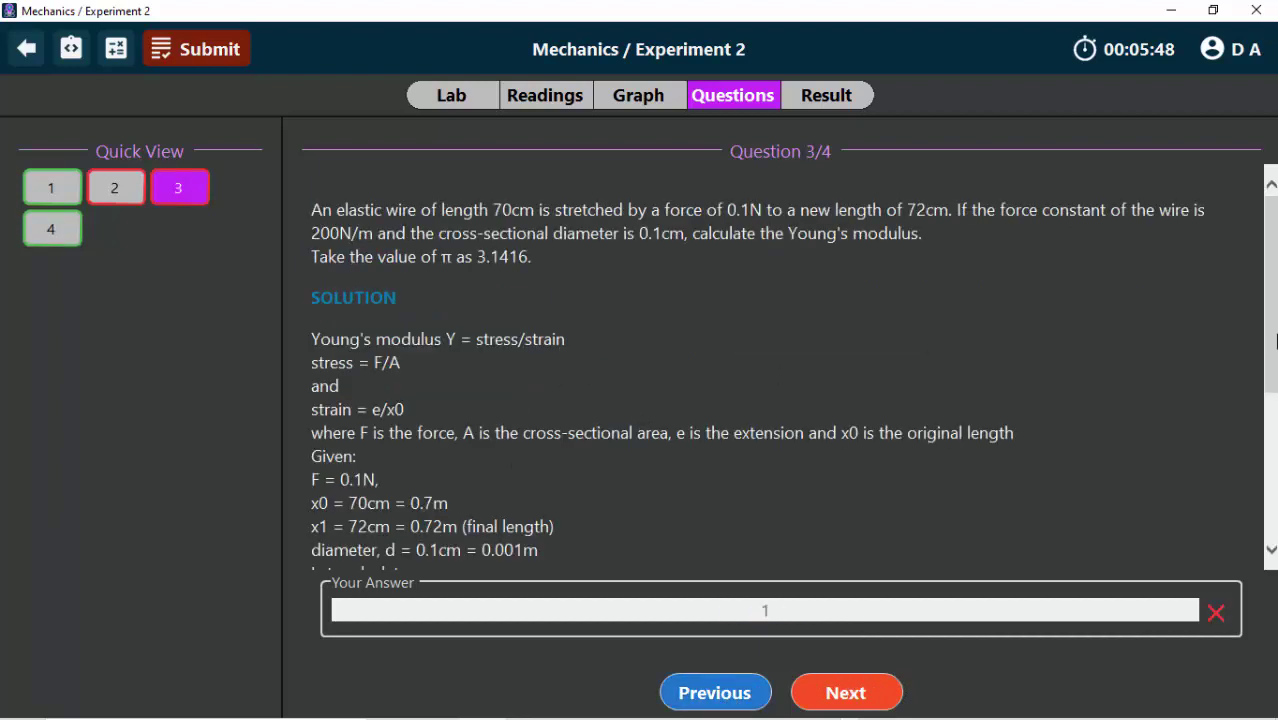
pyautogui.scroll(-3, 1000, 450)
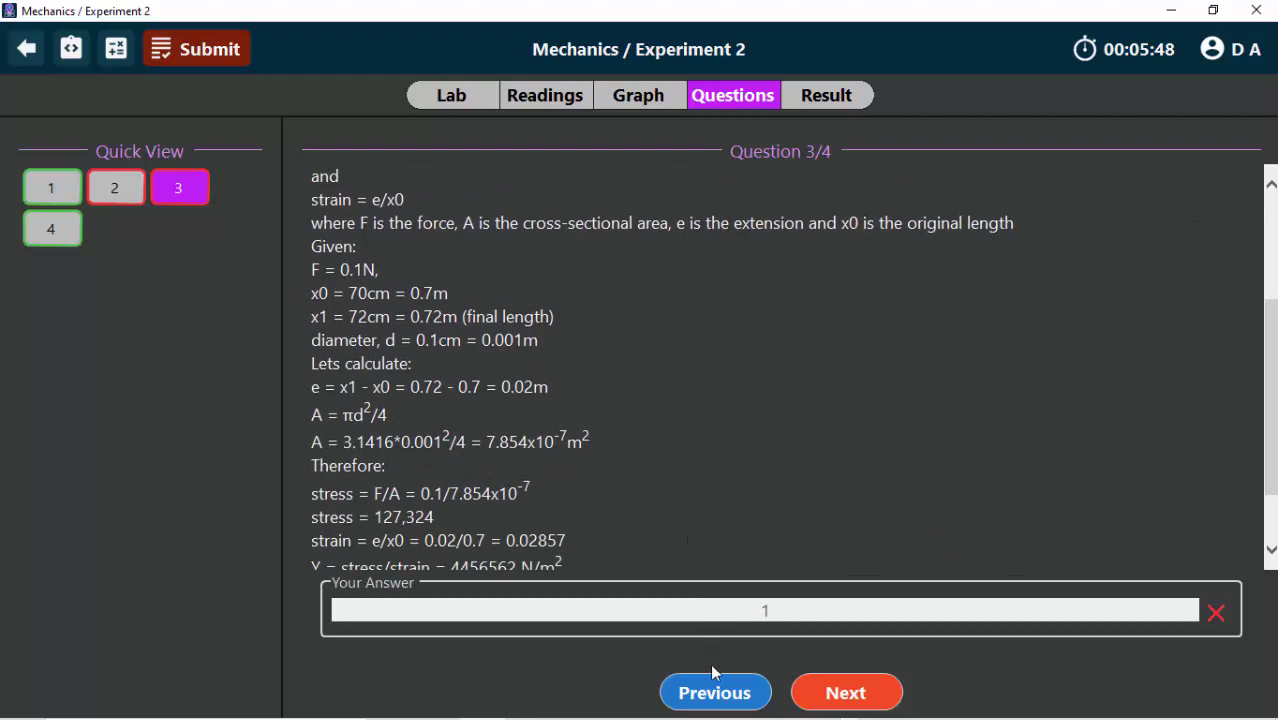
pyautogui.click(714, 700)
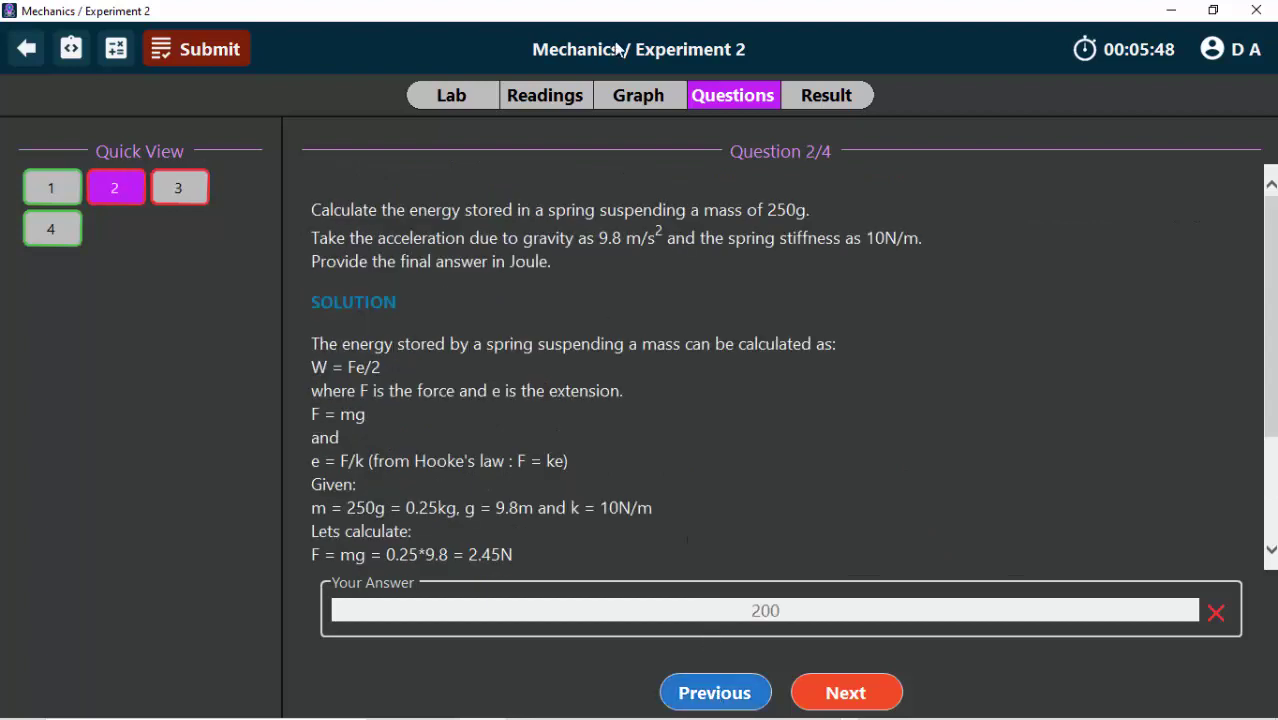
# Revisit the submitted Mass versus Extension graph and start quitting the lab experiment
pyautogui.click(636, 100)
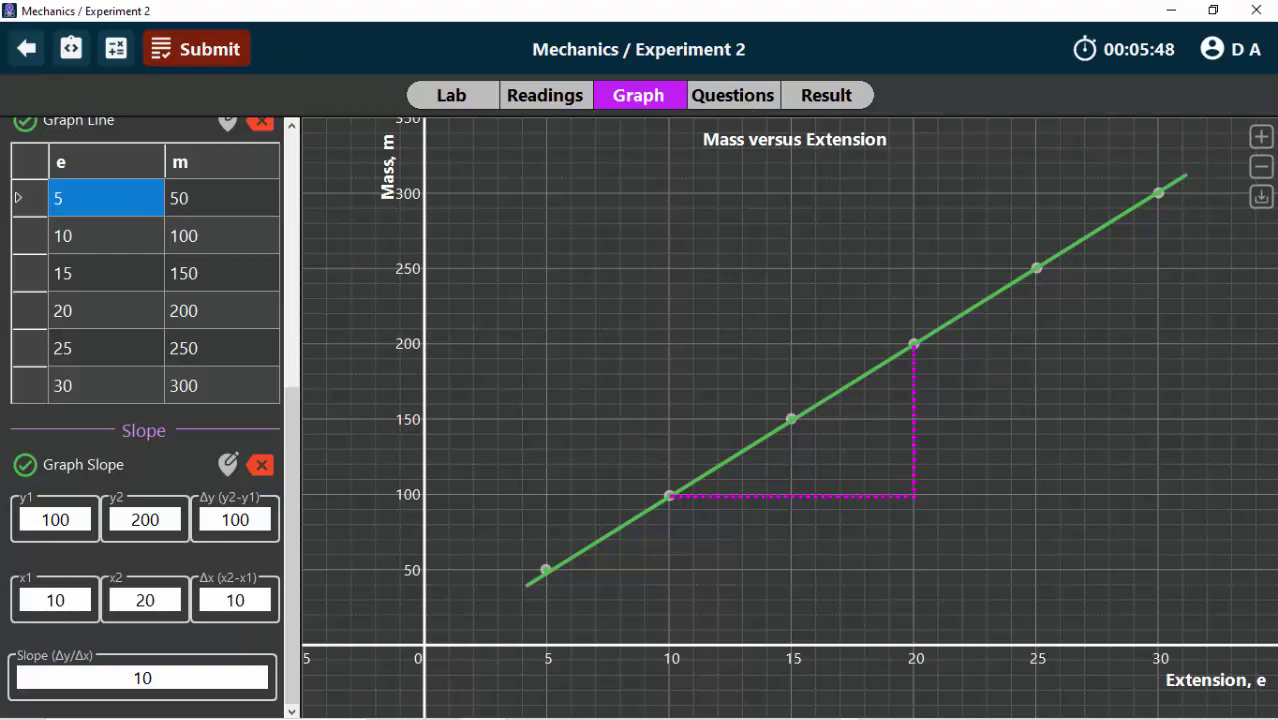
pyautogui.click(27, 48)
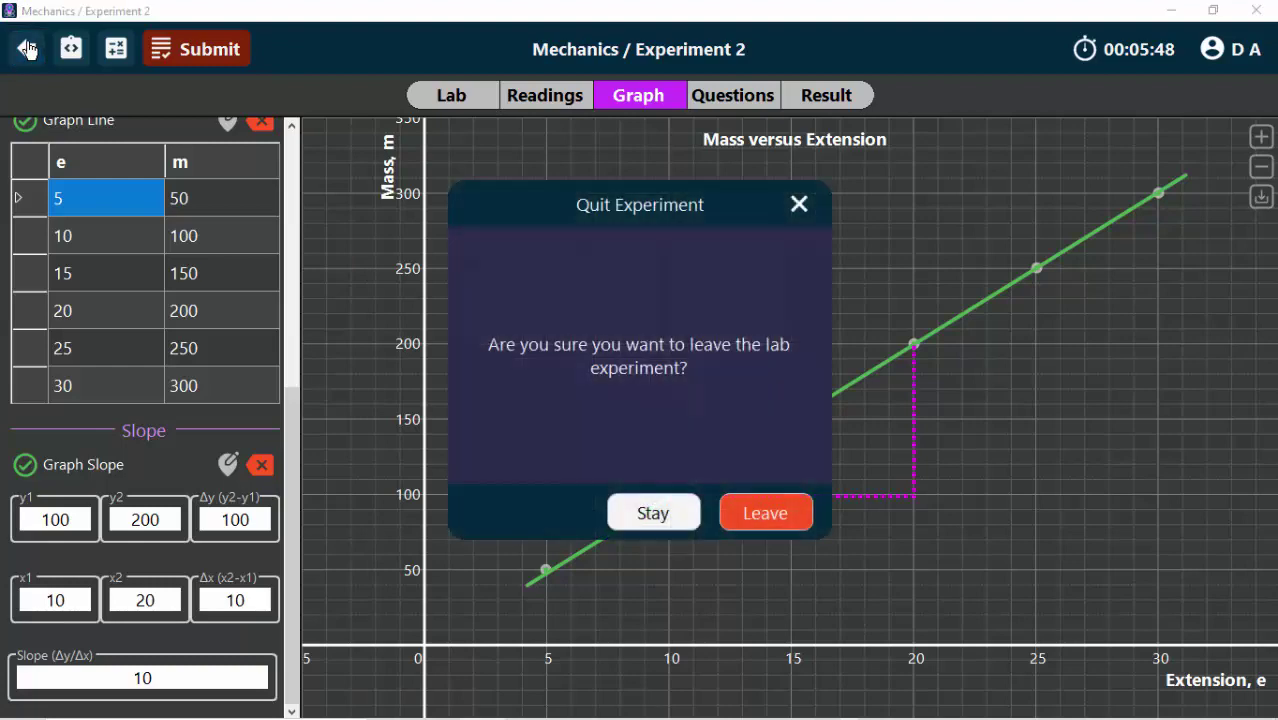